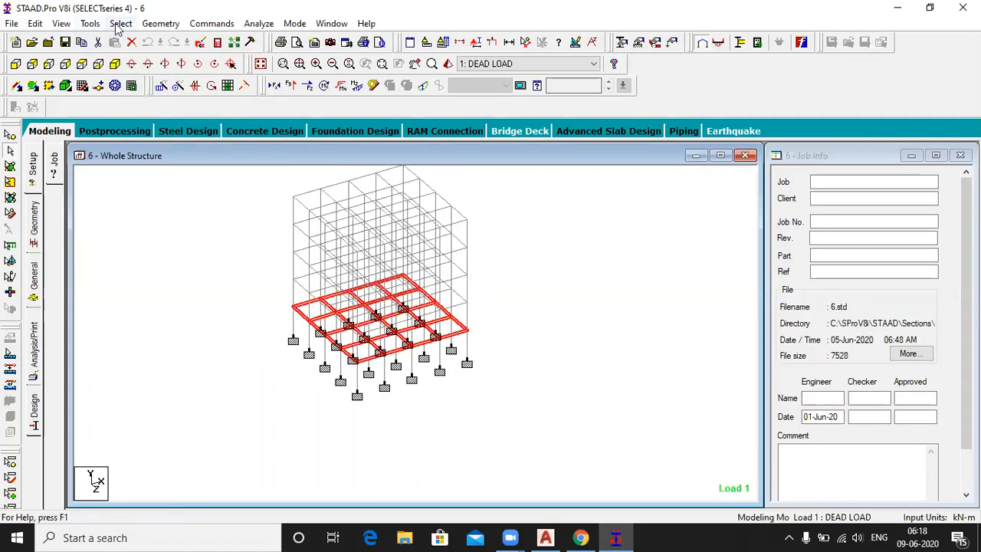
Open the selected lowest-level floor beams in a new view window and move it clear over the whole-structure view.
left_click(62, 23)
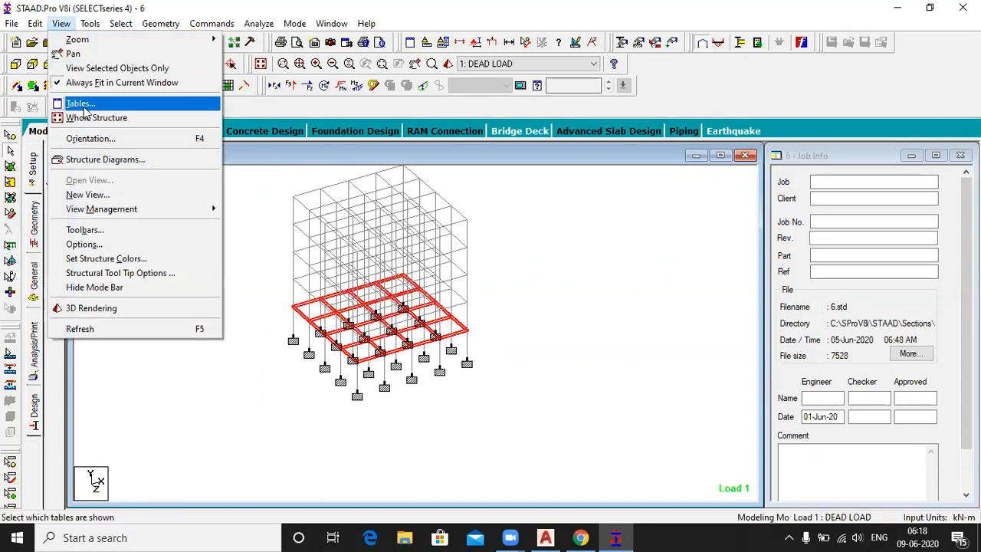
left_click(110, 196)
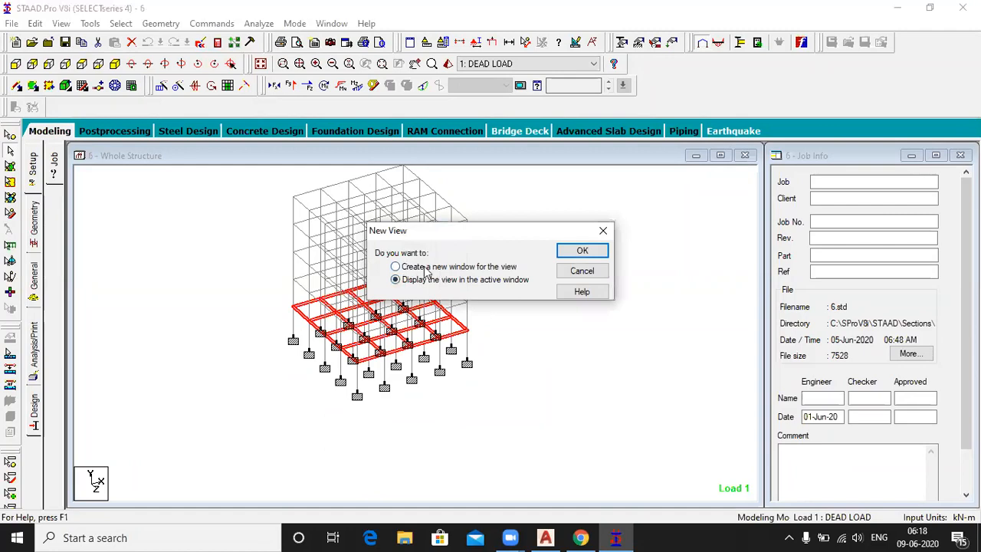
left_click(483, 268)
left_click(584, 252)
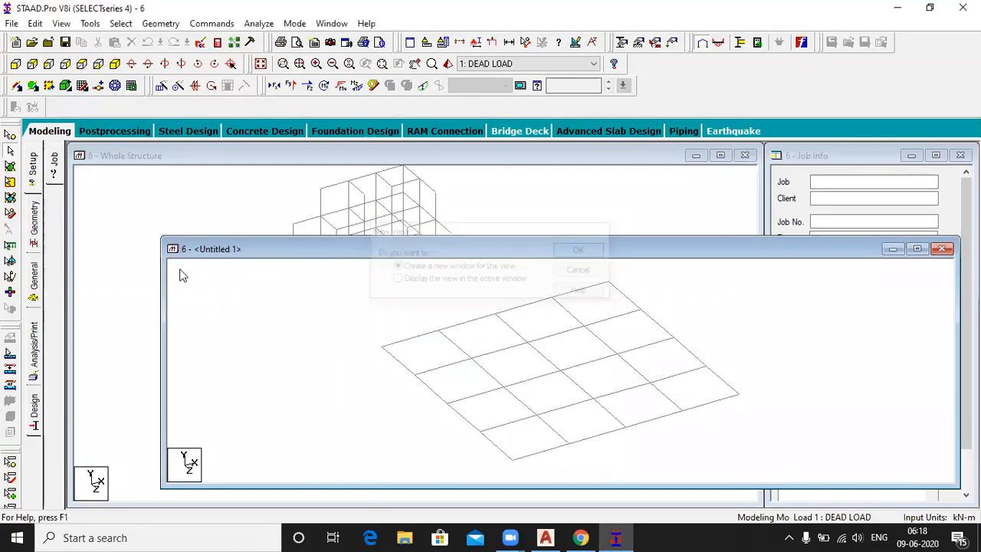
left_click_drag(375, 258, 280, 210)
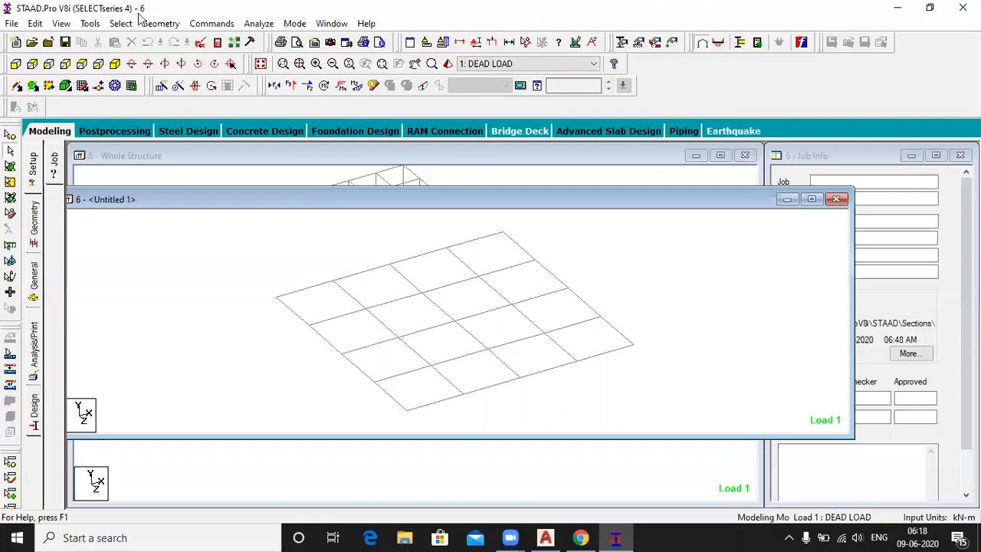
Outline a surface mesh through the four outer corners of the floor grid and choose quadrilateral meshing.
left_click(159, 23)
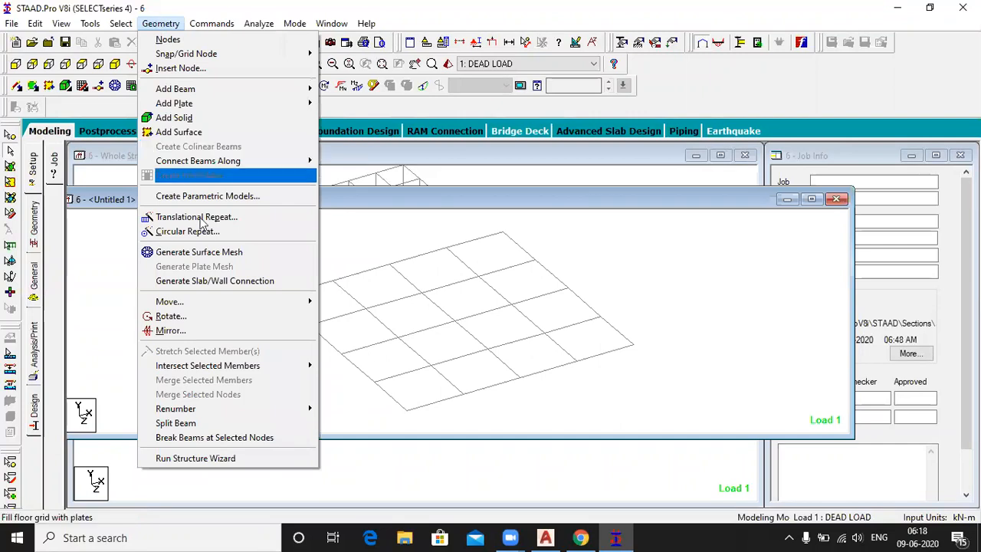
left_click(213, 254)
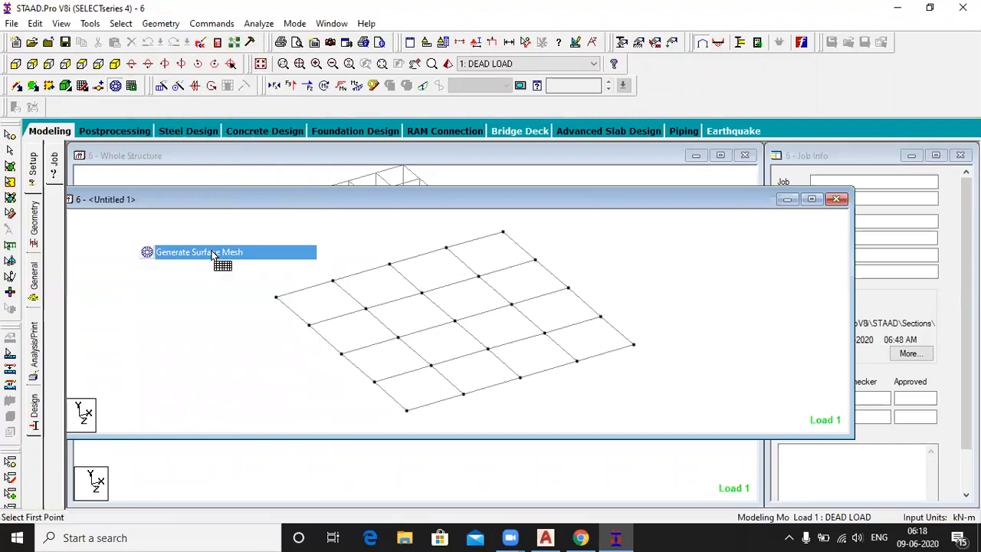
left_click(275, 298)
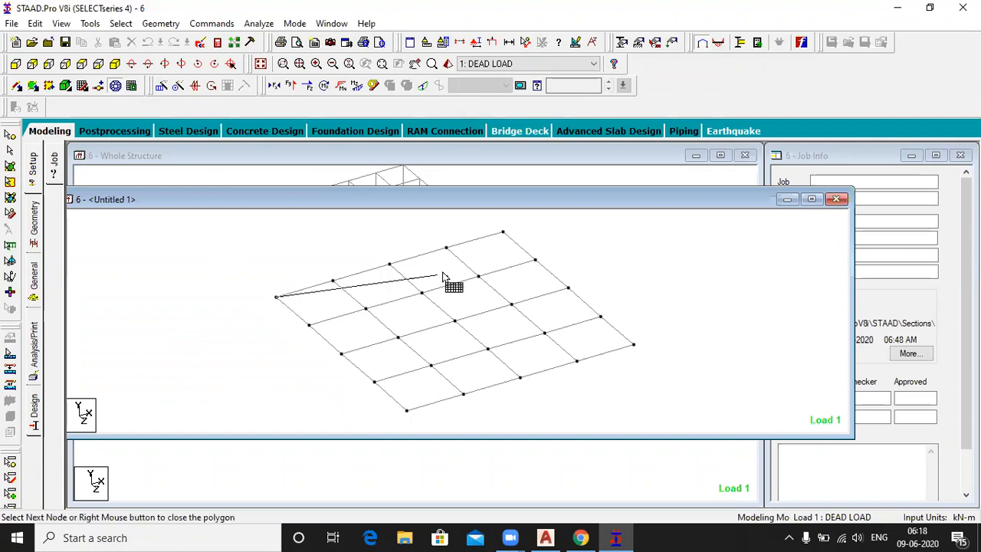
left_click(504, 232)
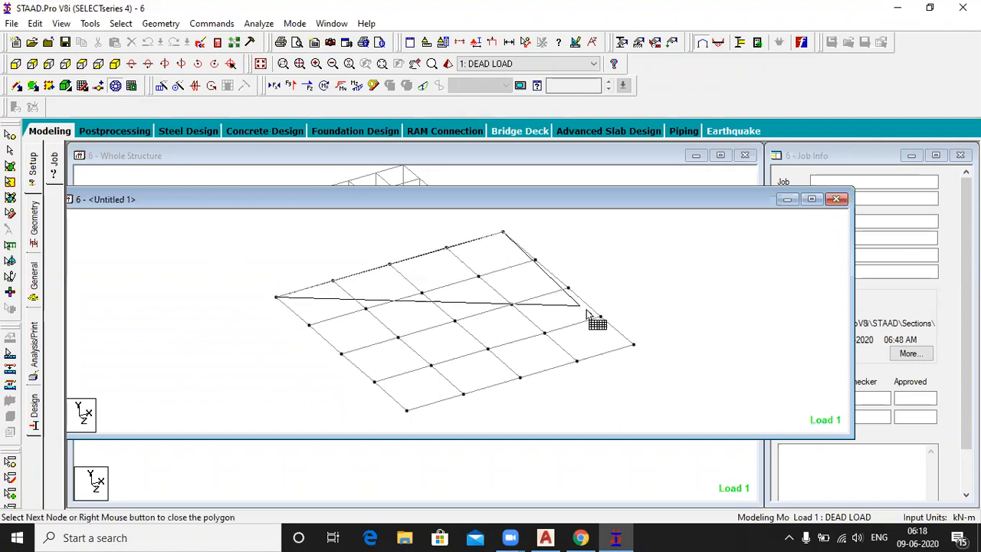
left_click(635, 346)
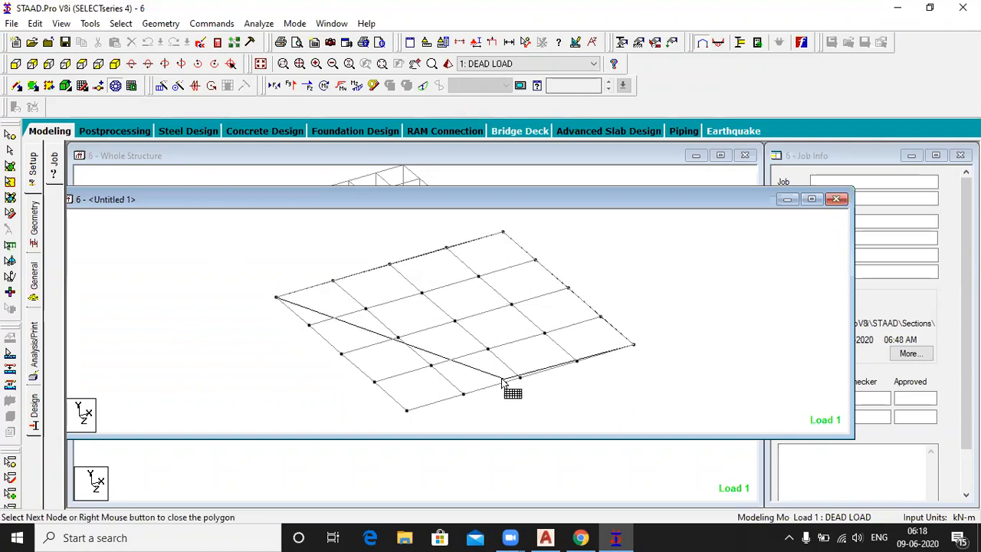
left_click(407, 412)
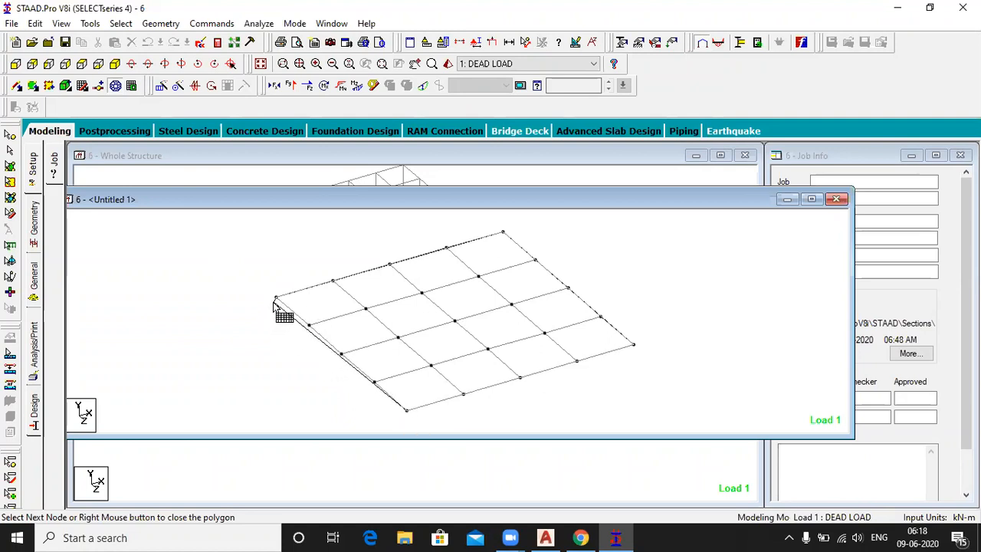
left_click(276, 299)
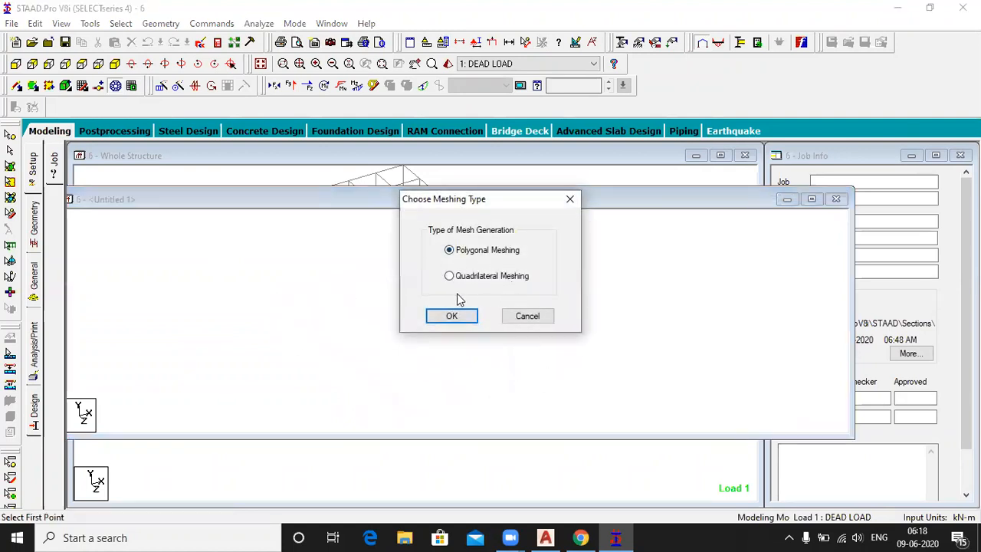
left_click_drag(449, 202, 278, 167)
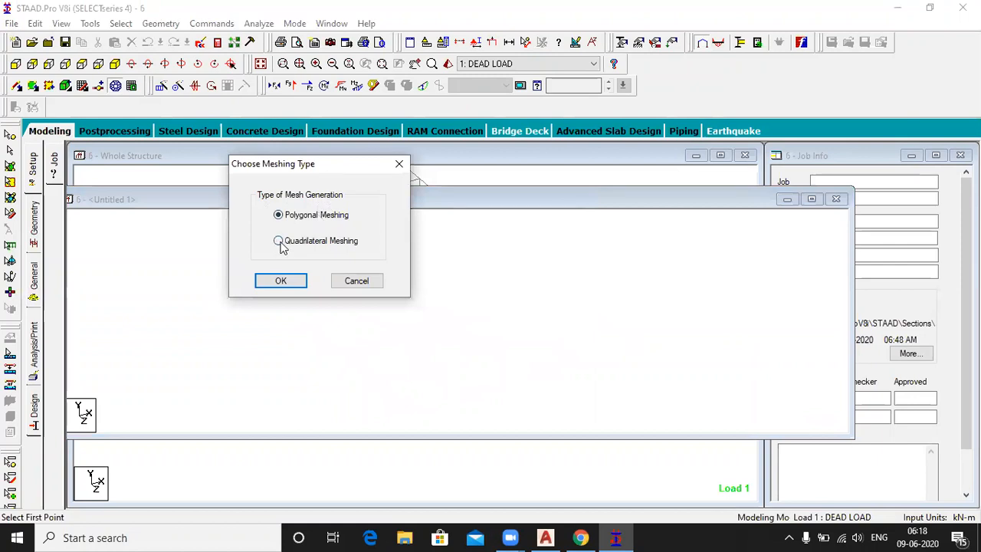
left_click(281, 281)
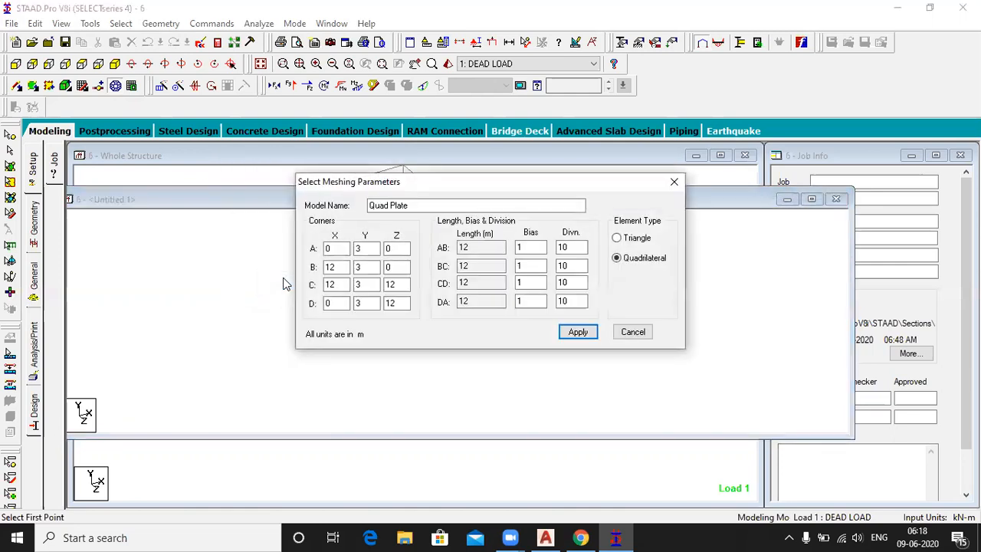
Set the mesh divisions to 24 on sides AB, BC, CD and DA and generate the quadrilateral plates.
left_click(480, 249)
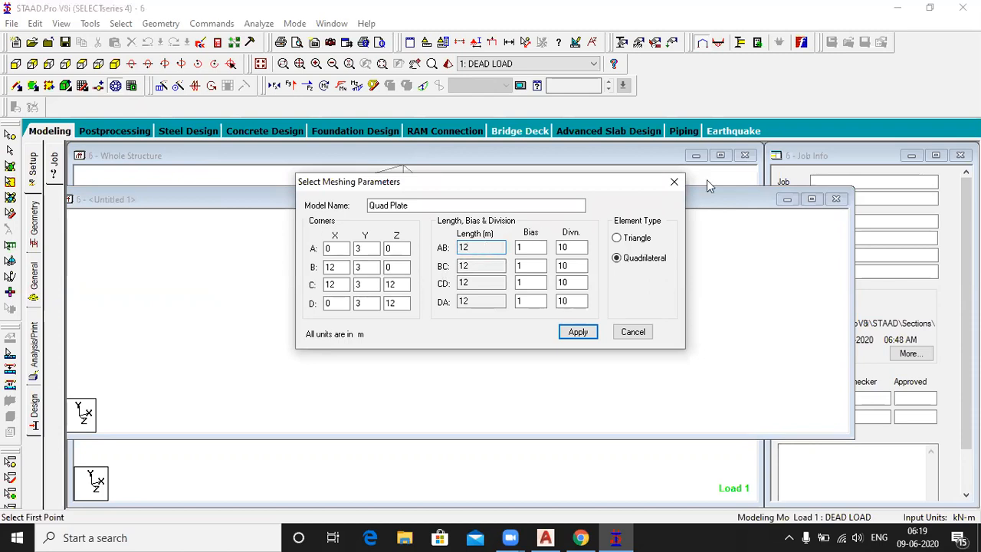
left_click(475, 268)
left_click(474, 283)
left_click(472, 301)
double_click(573, 247)
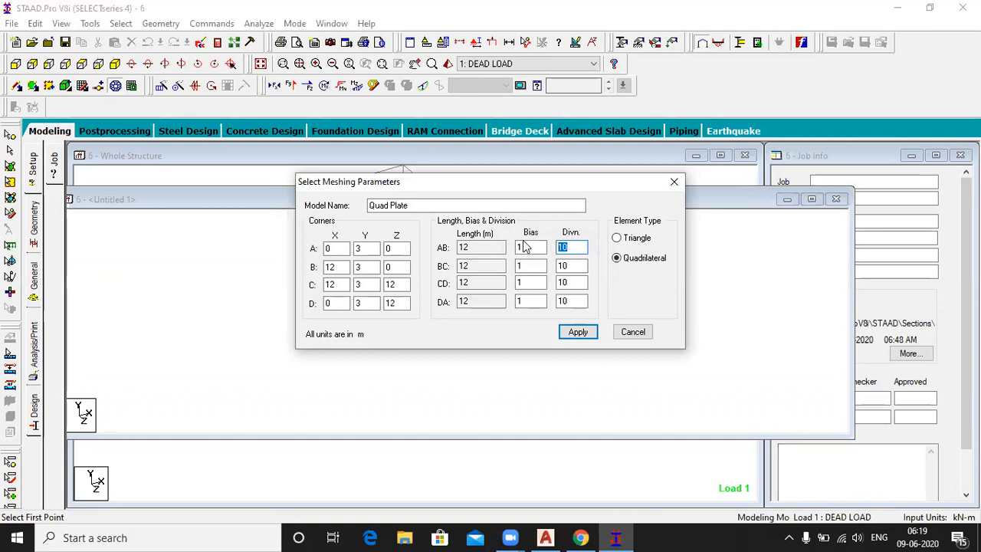
type("24")
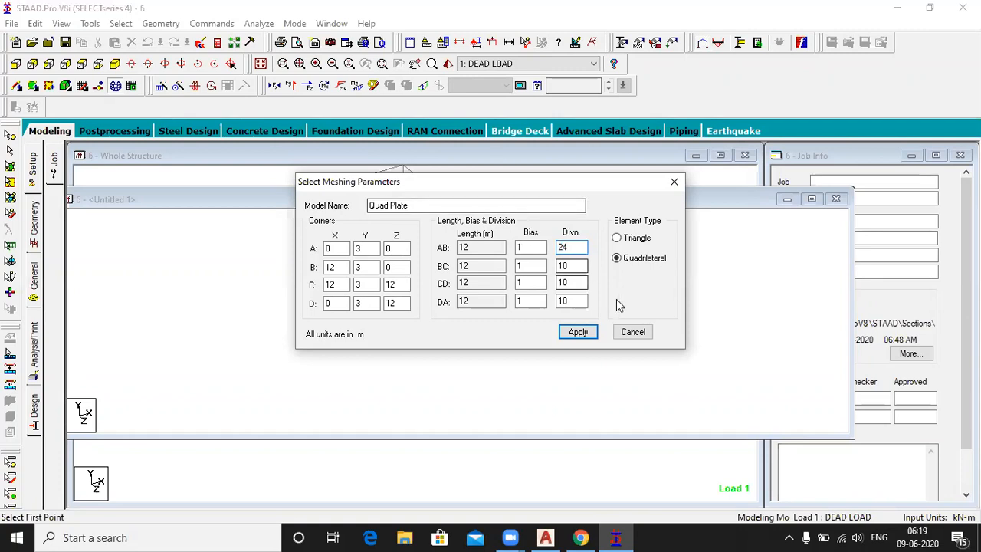
left_click_drag(580, 266, 532, 261)
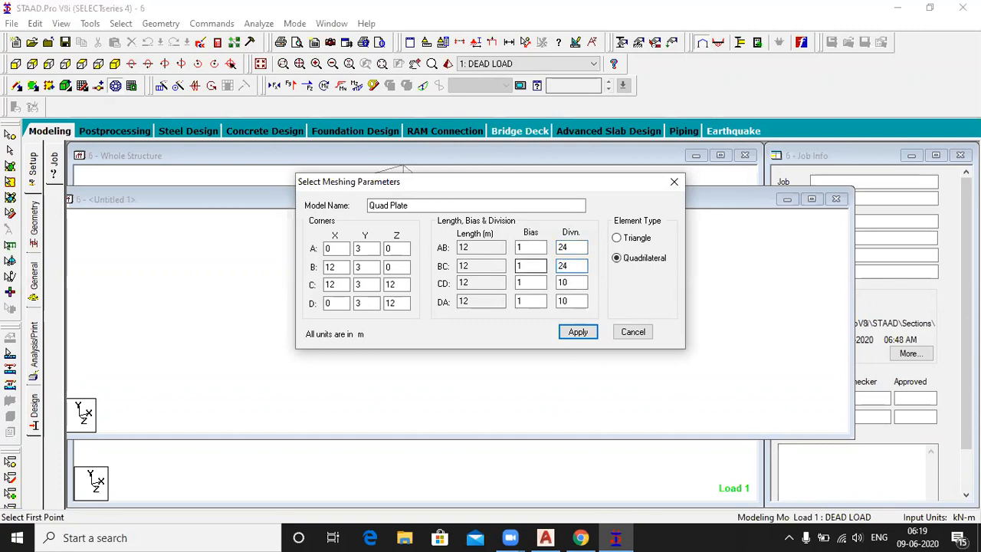
left_click_drag(580, 283, 527, 280)
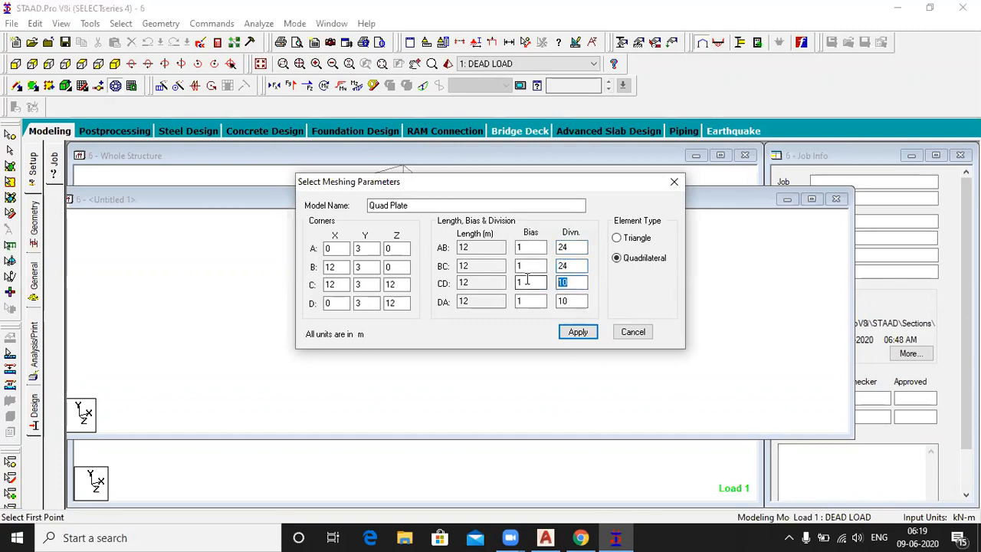
type("24")
left_click_drag(581, 301, 545, 299)
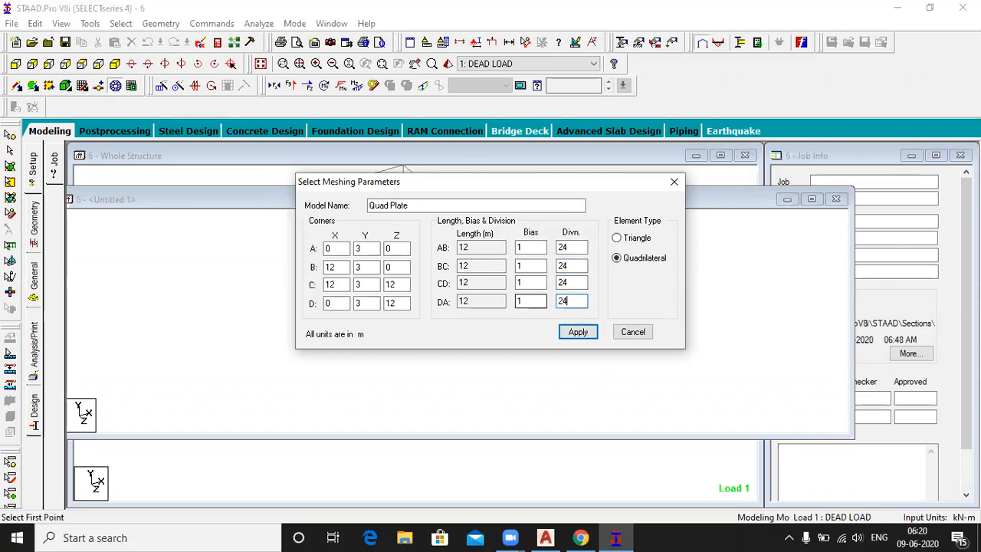
left_click(573, 334)
left_click(537, 300)
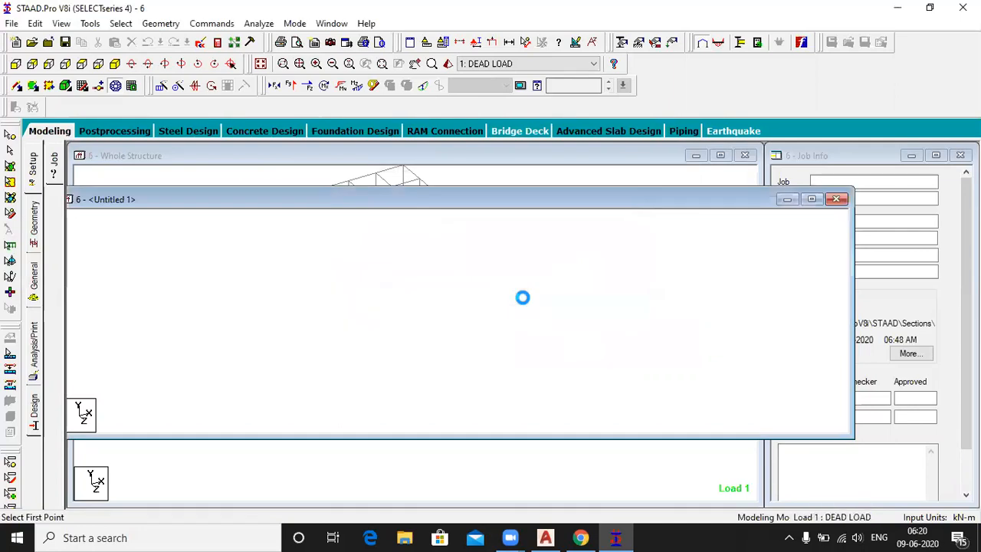
Leave the surface mesh command, close the separate floor view and clear the selection in the whole structure.
scroll(437, 333, "up", 5)
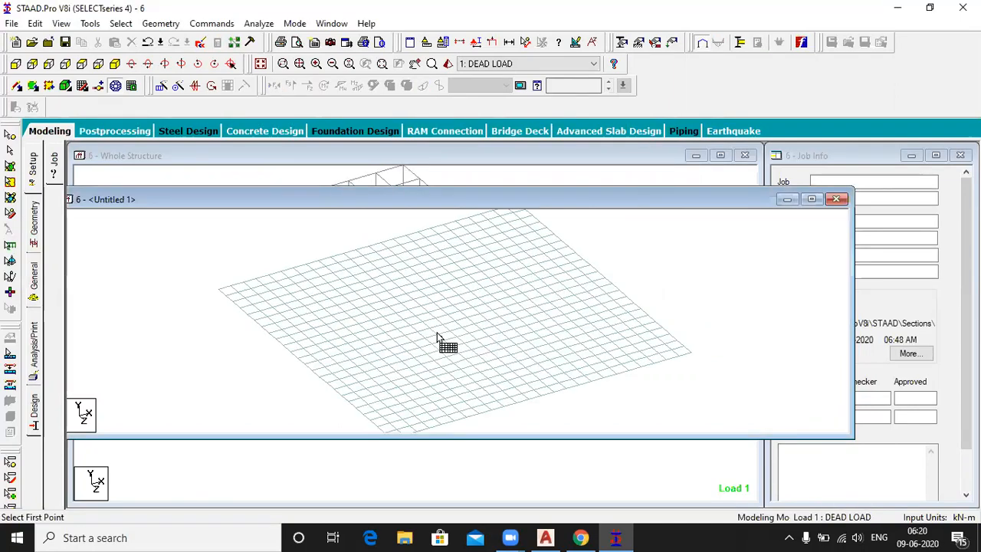
scroll(436, 334, "down", 4)
left_click(463, 340)
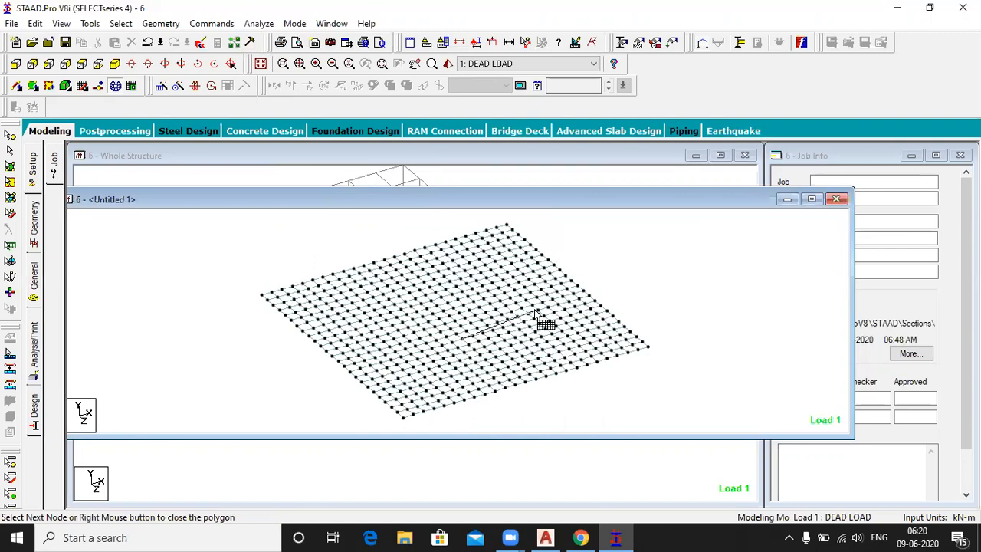
key("Escape")
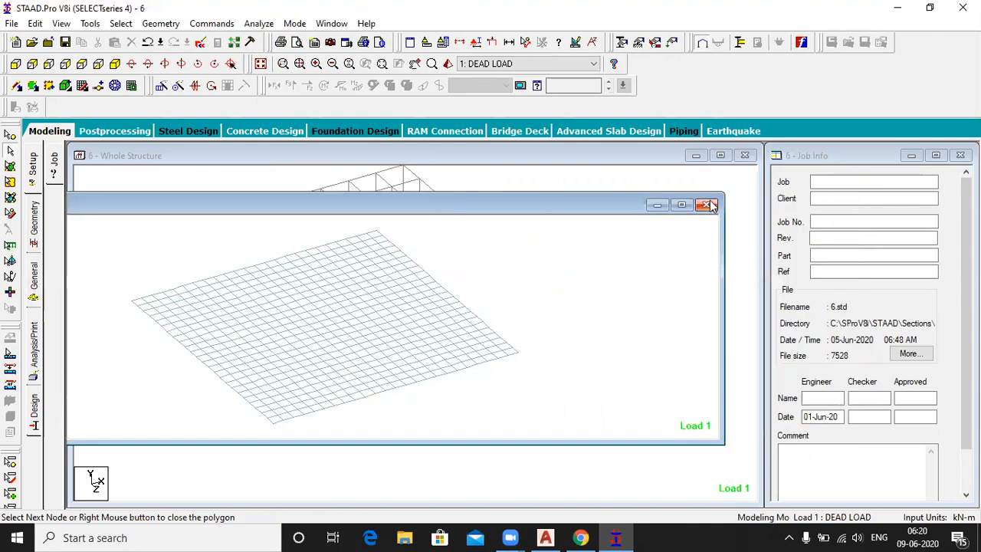
left_click(707, 203)
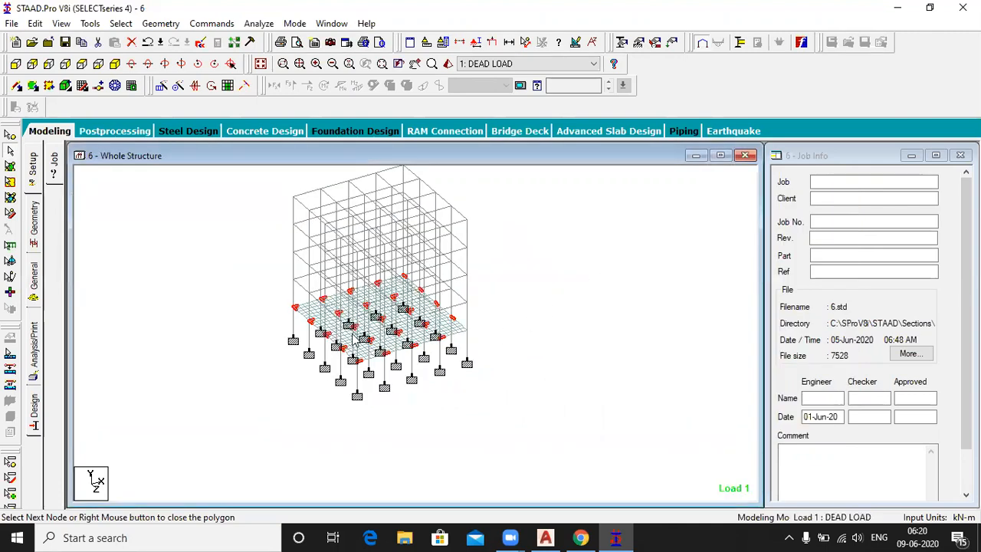
left_click(526, 357)
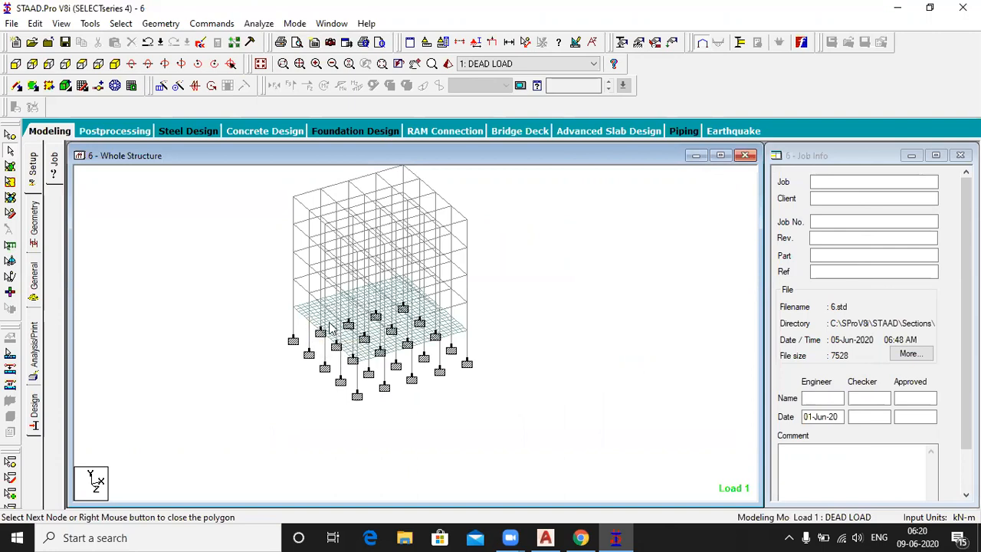
Select all beams of the floor level directly above the meshed slab, using the front view.
scroll(317, 314, "up", 2)
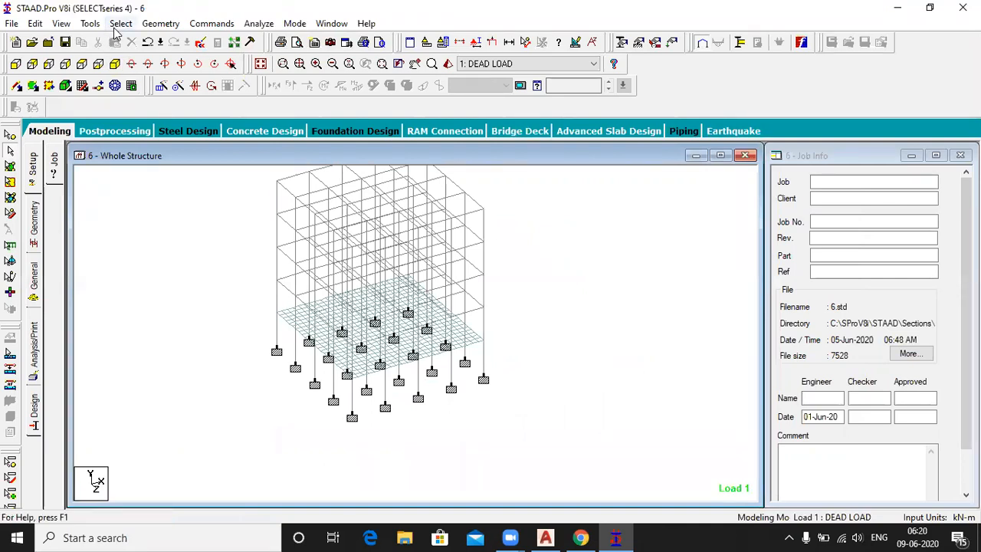
left_click(17, 64)
left_click_drag(256, 298, 507, 322)
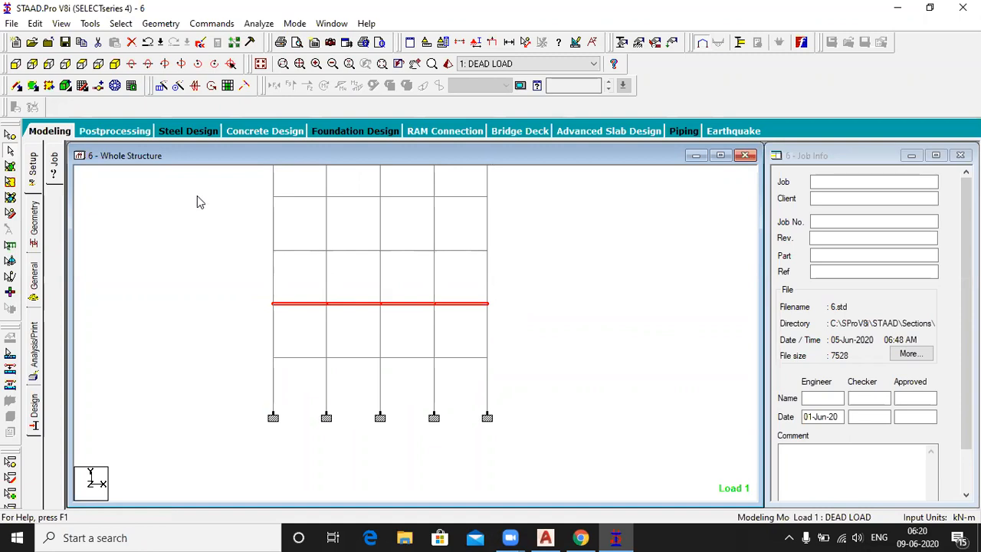
Open the selected second-level beams in a new view window and display them in isometric orientation.
left_click(121, 24)
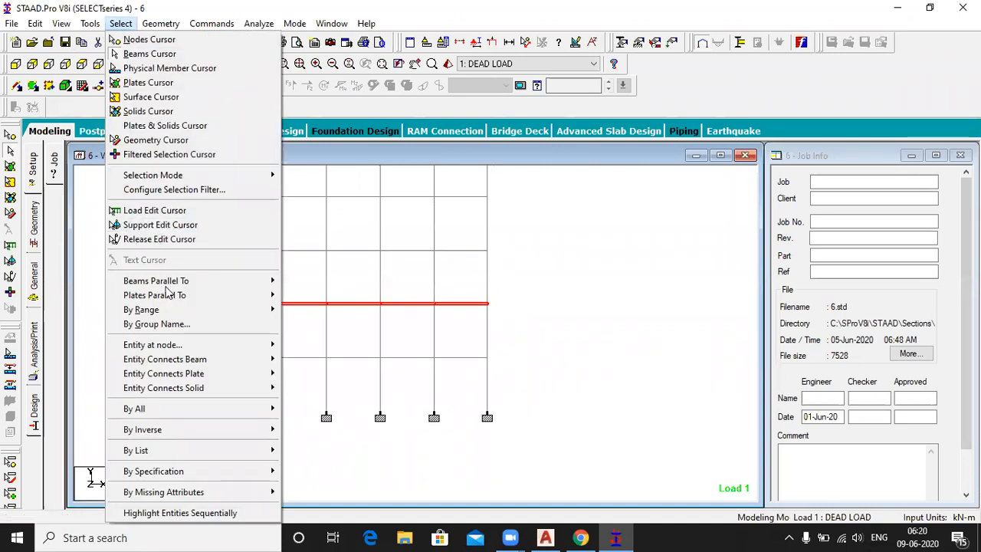
mouse_move(62, 24)
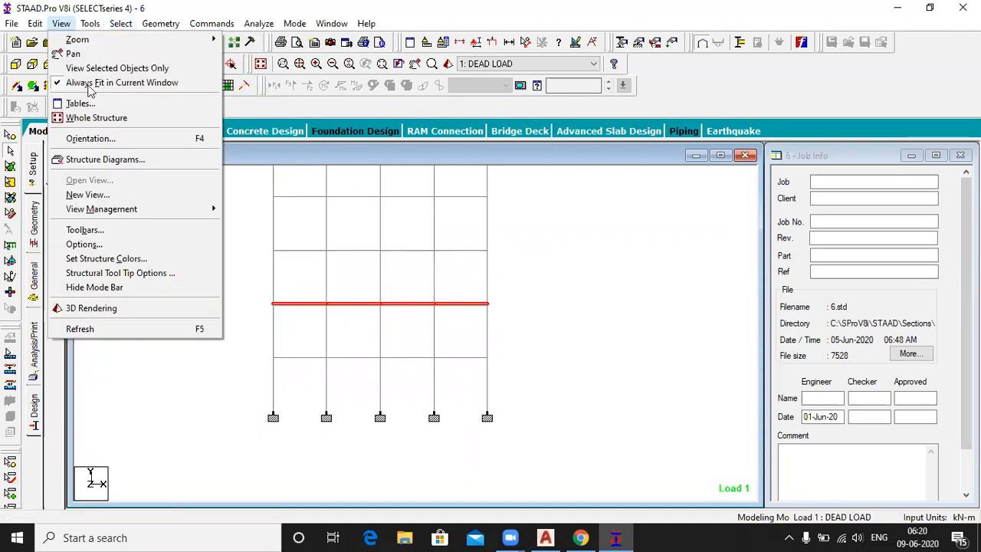
left_click(143, 195)
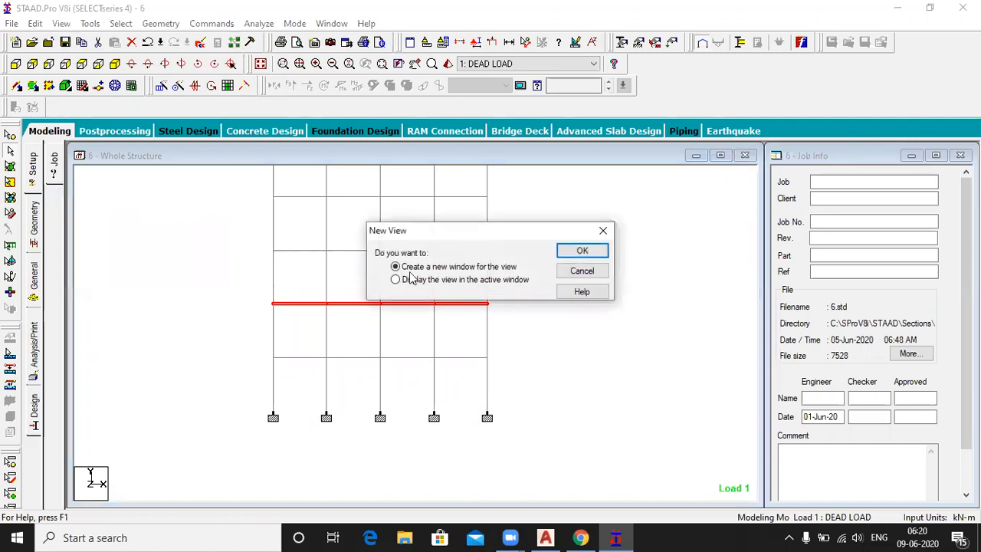
left_click(579, 253)
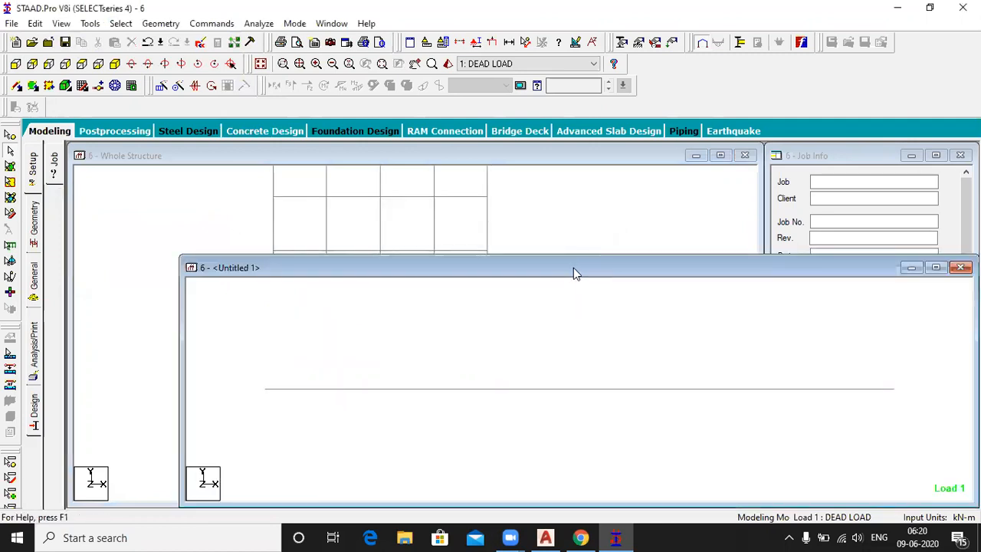
left_click(115, 65)
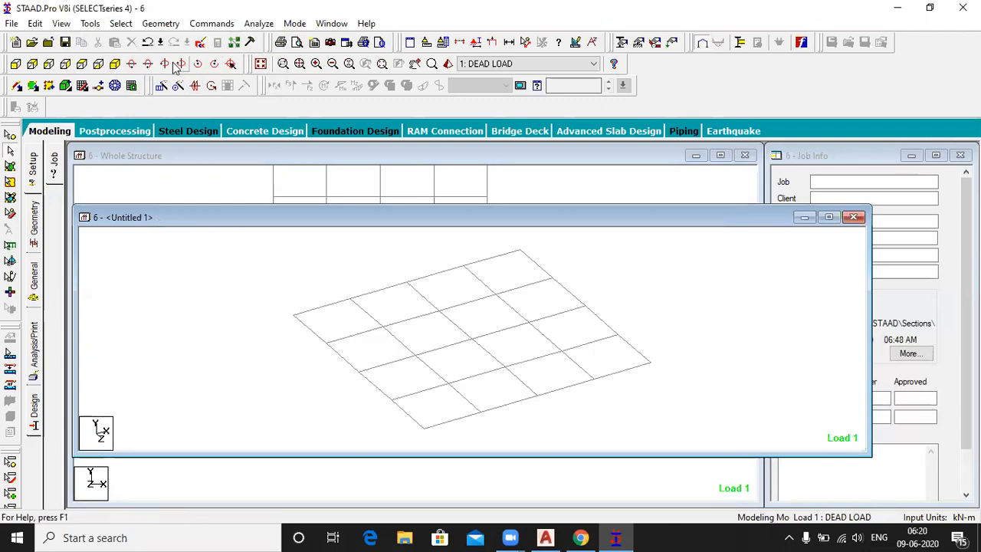
Outline a surface mesh through the four corner nodes of the second-level floor and choose quadrilateral meshing.
left_click(162, 25)
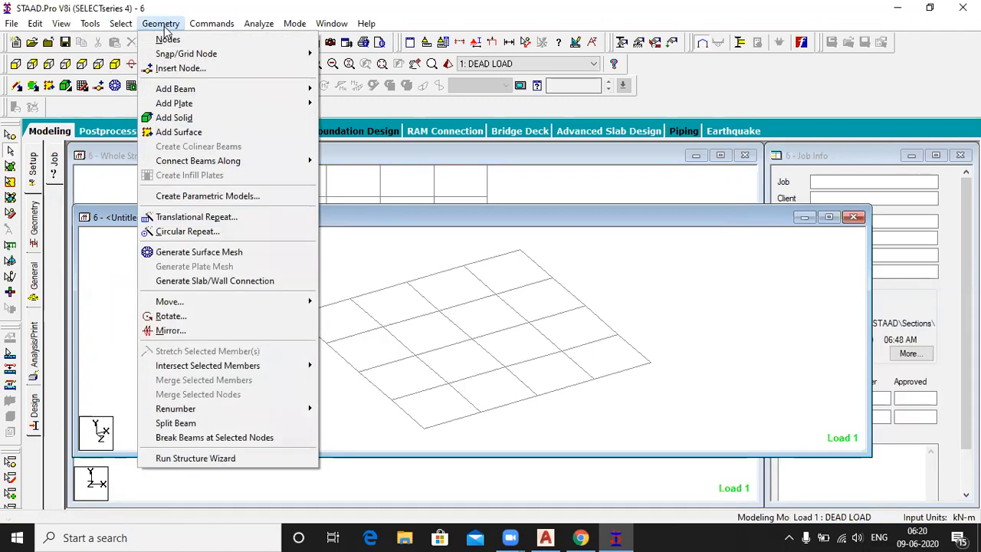
left_click(189, 253)
left_click(293, 315)
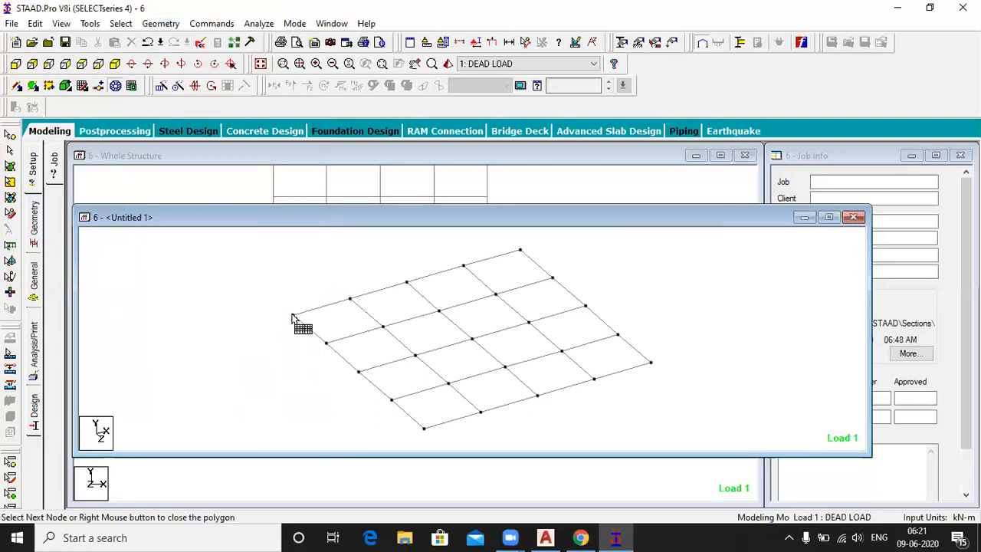
left_click(520, 250)
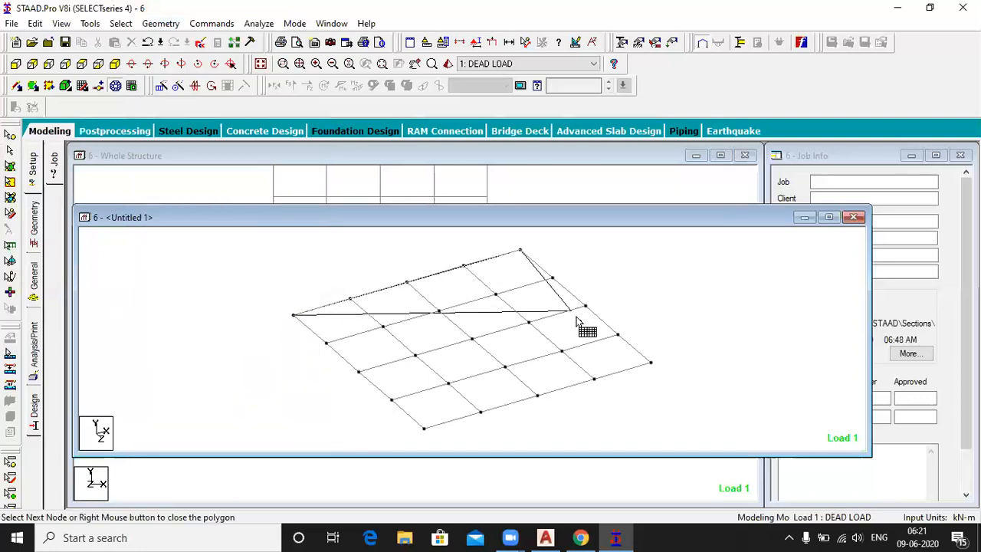
left_click(650, 363)
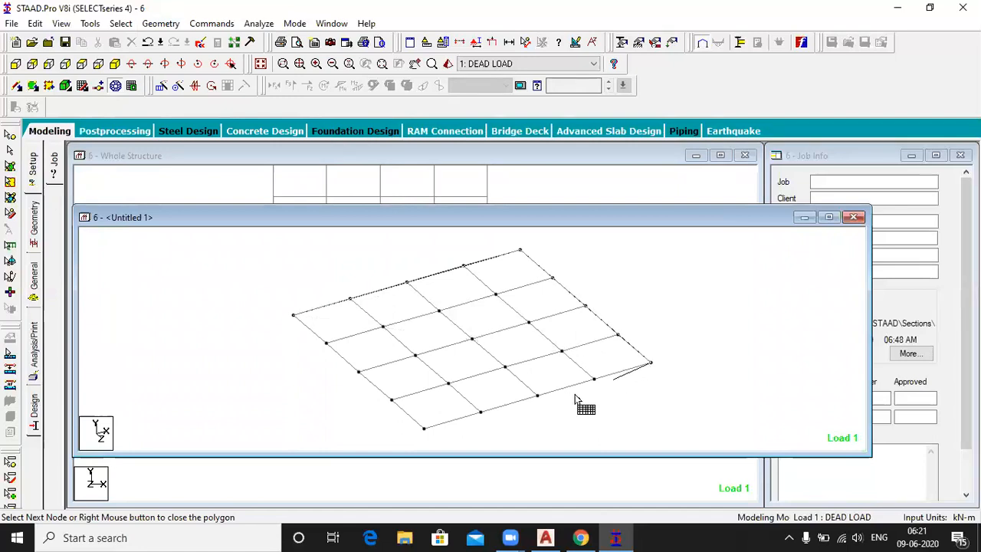
left_click(424, 428)
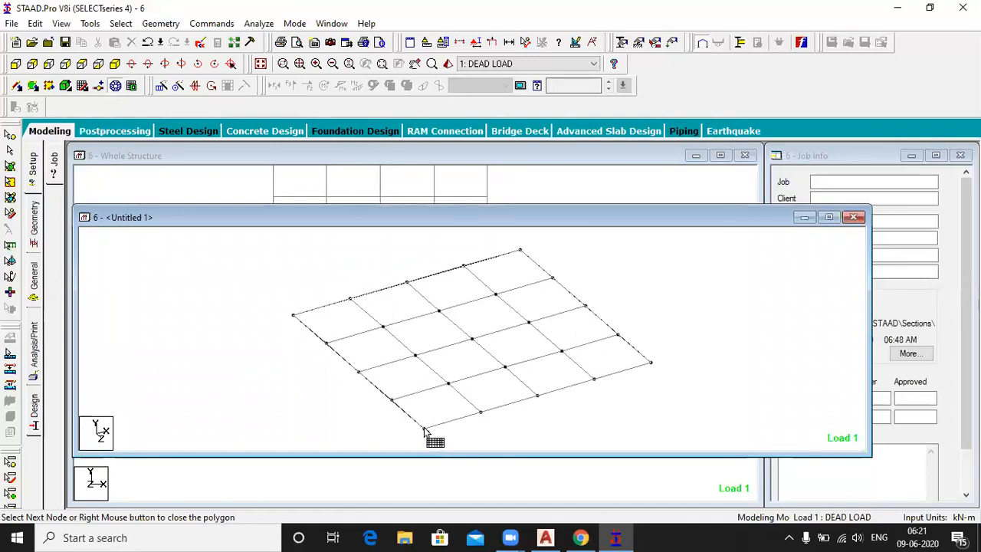
left_click(293, 315)
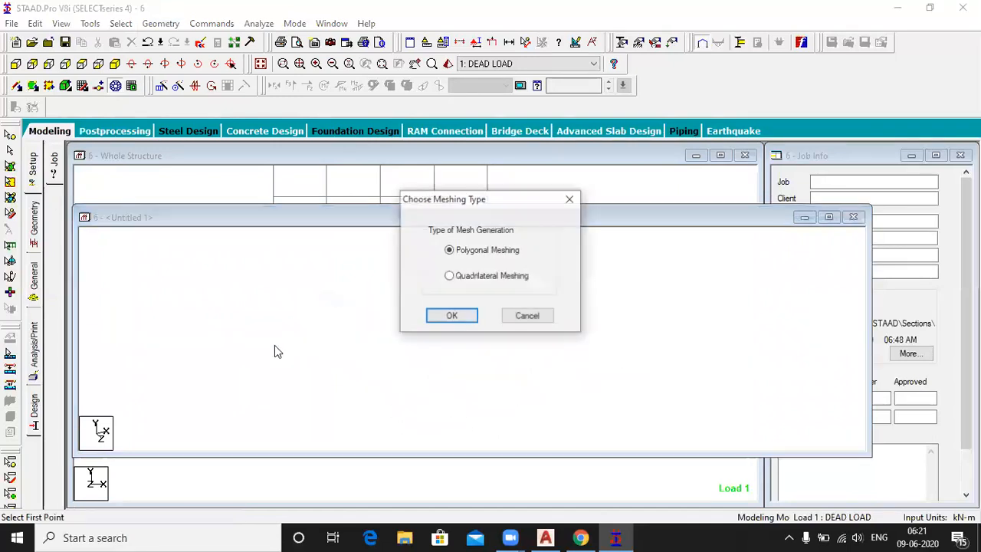
left_click(479, 278)
left_click(452, 315)
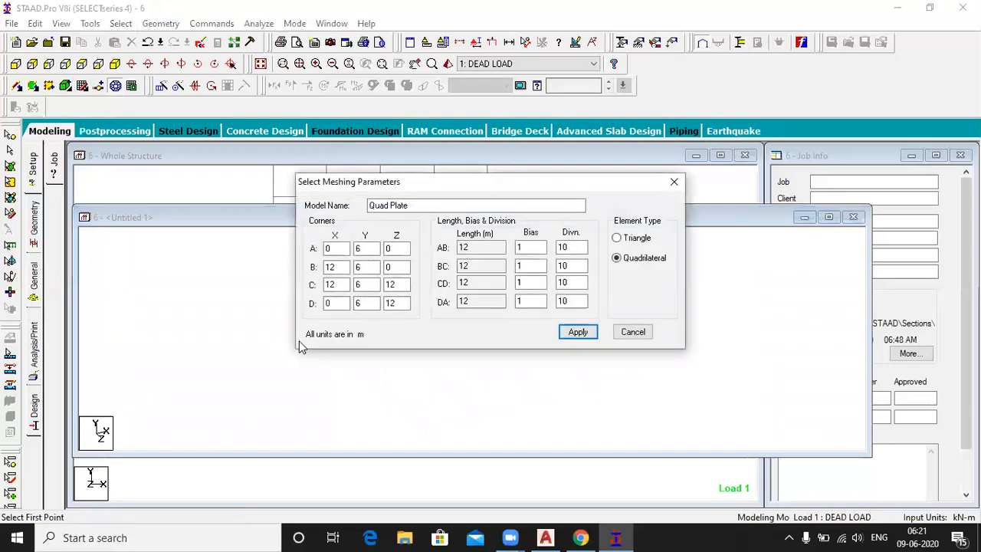
Set the divisions to 24 on sides AB, BC, CD and DA and generate the second-level quadrilateral plates.
double_click(568, 246)
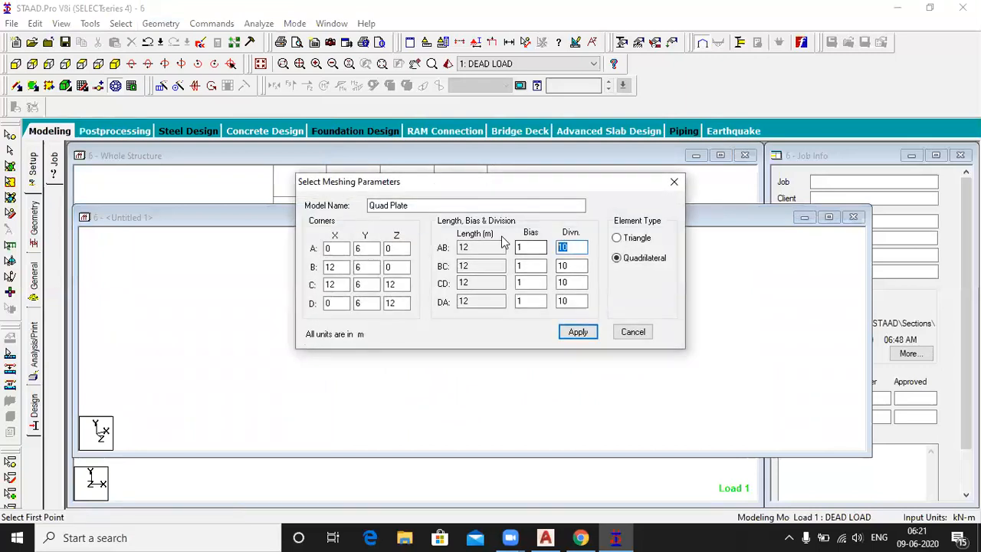
type("2")
key("Tab")
type("2")
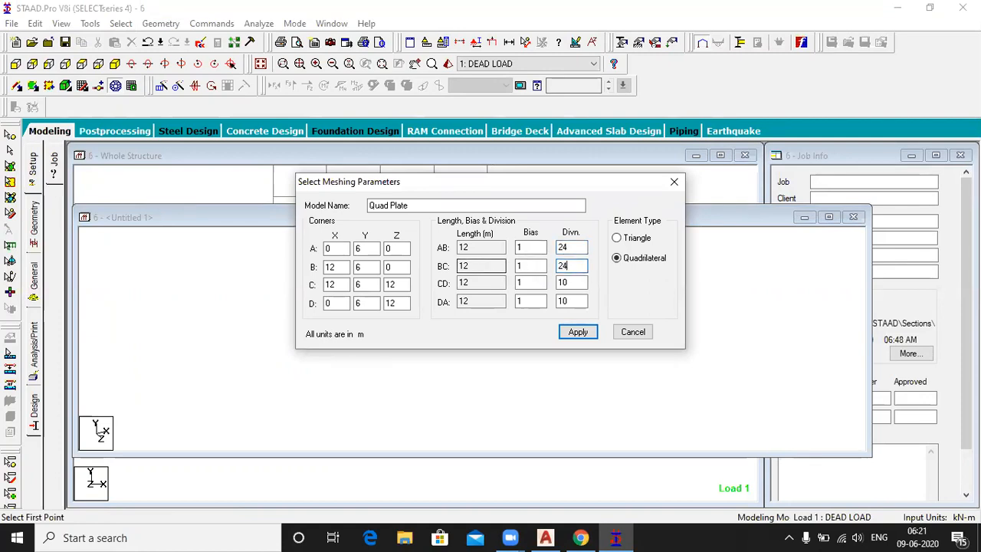
key("Tab")
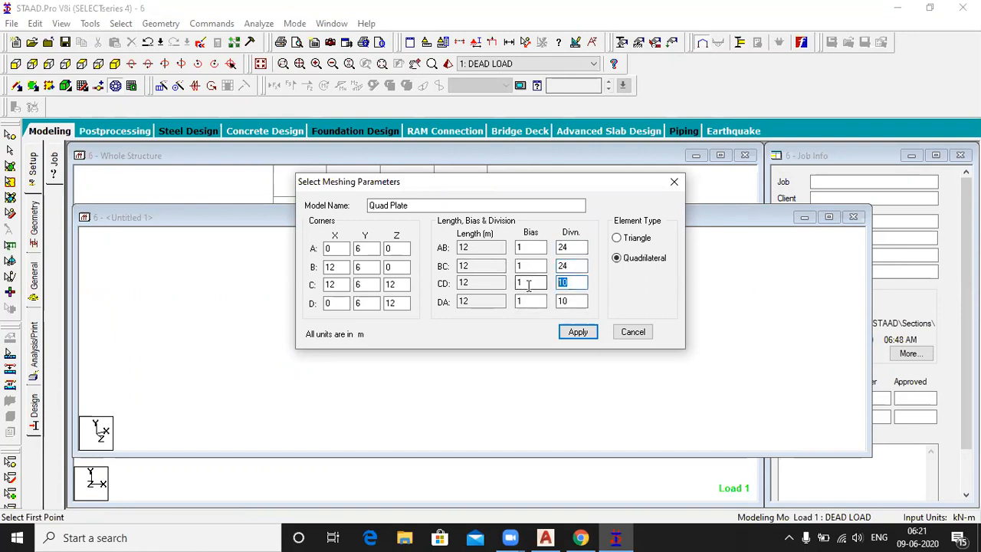
type("24")
key("shift+Home")
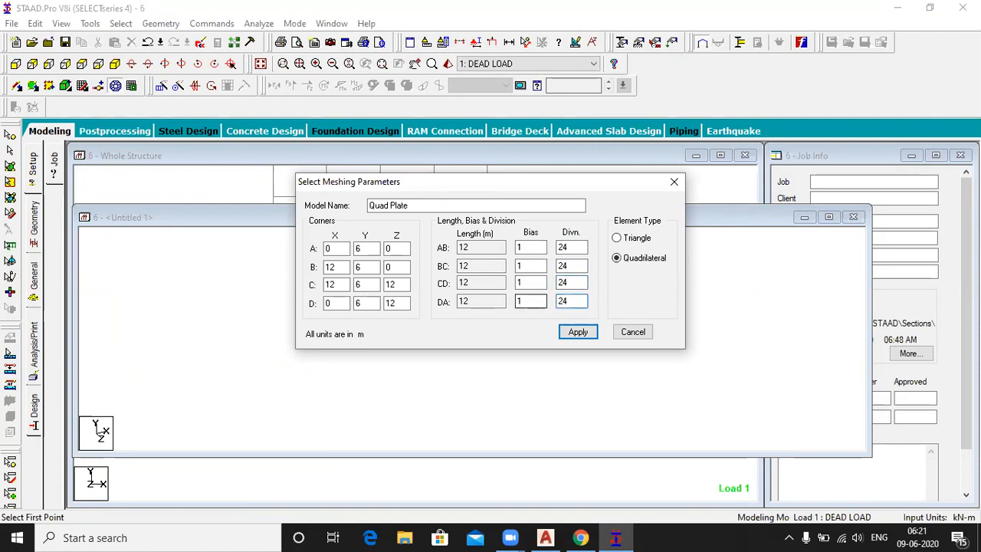
left_click(576, 333)
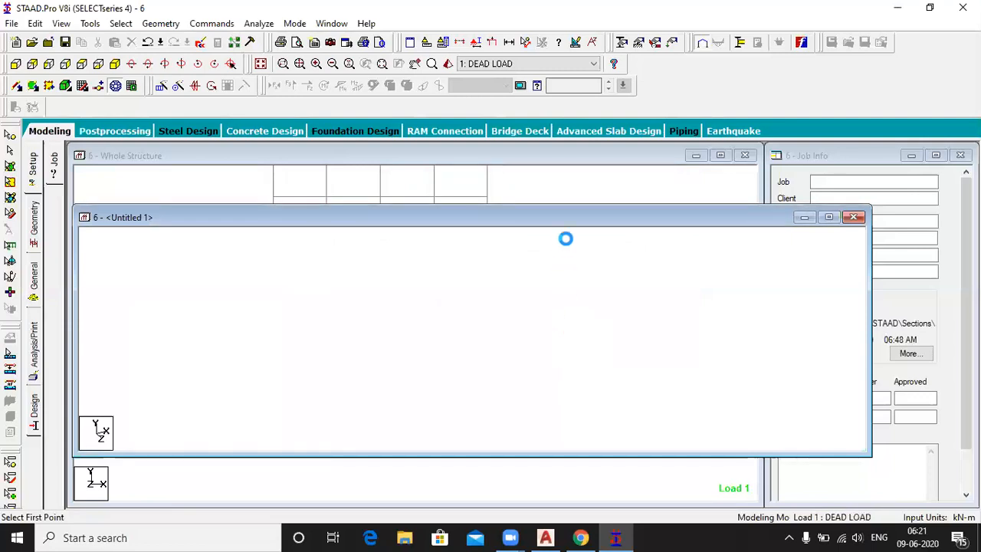
Close the second-level floor view and clear the node selection in the whole structure.
left_click_drag(575, 228, 450, 210)
left_click(732, 201)
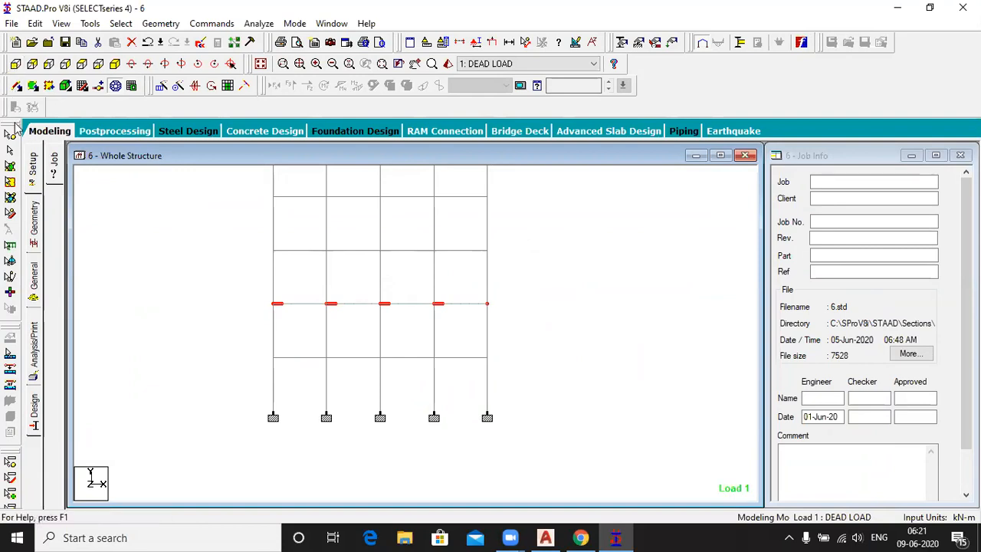
left_click(181, 251)
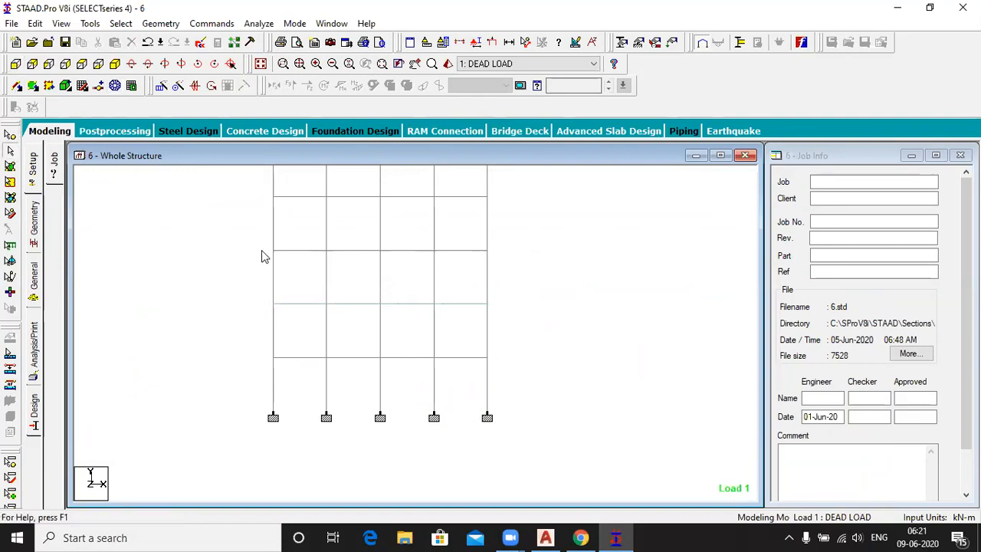
Select all third-level beams in the front view and open them in a new view window with isometric orientation.
left_click_drag(268, 239, 499, 265)
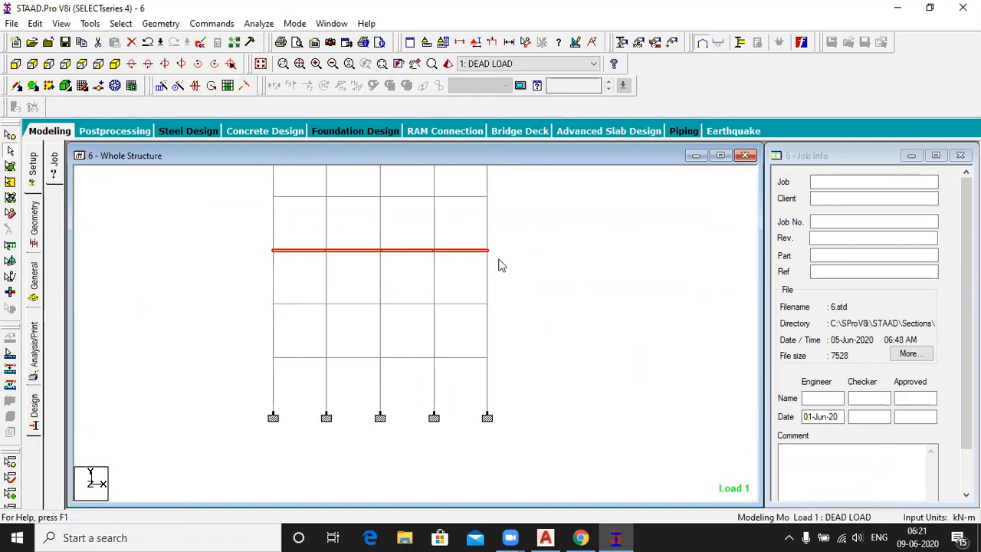
left_click(61, 23)
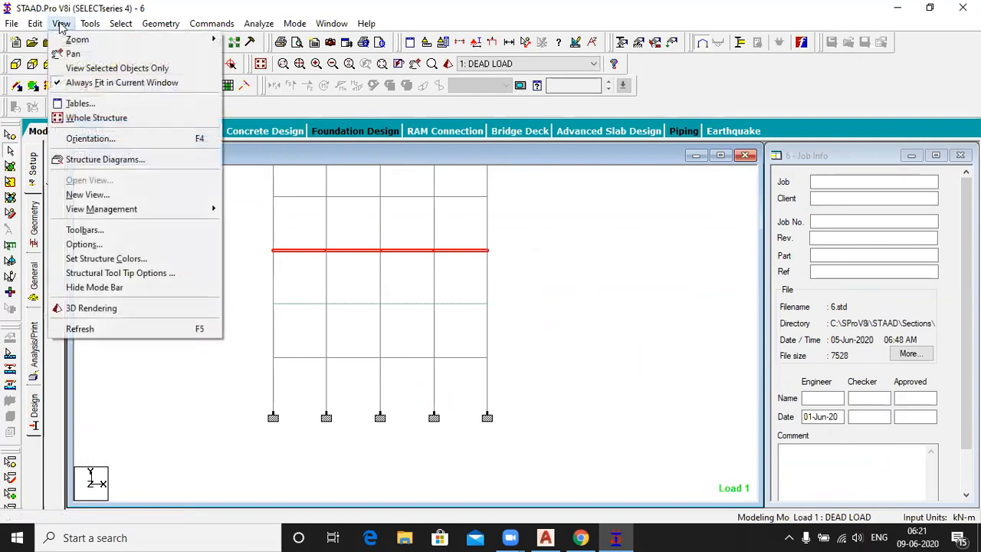
left_click(86, 194)
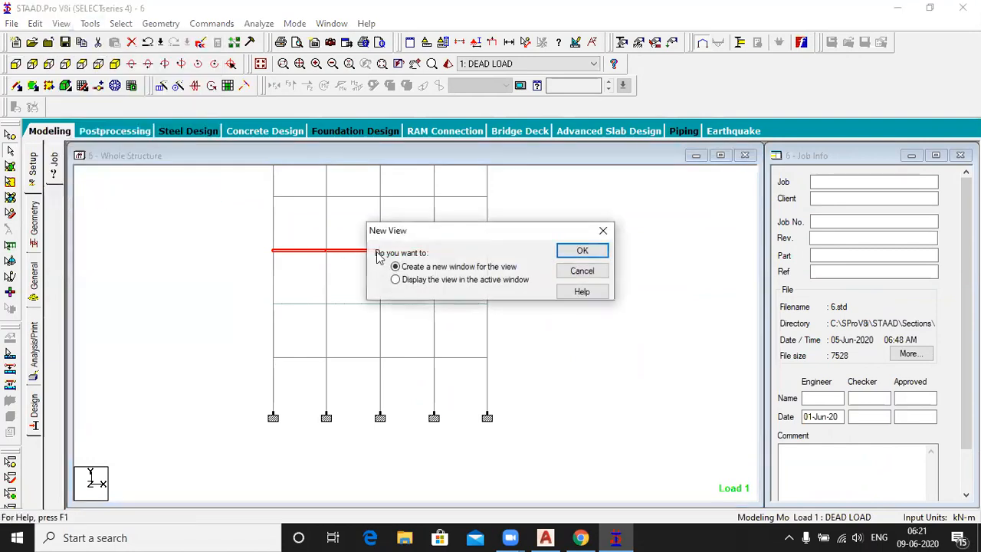
left_click(581, 253)
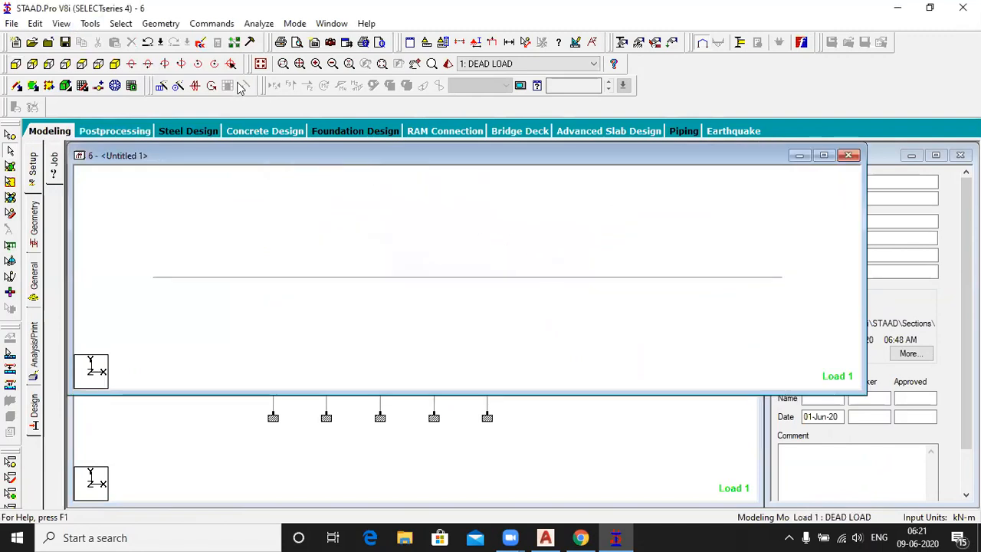
left_click(115, 66)
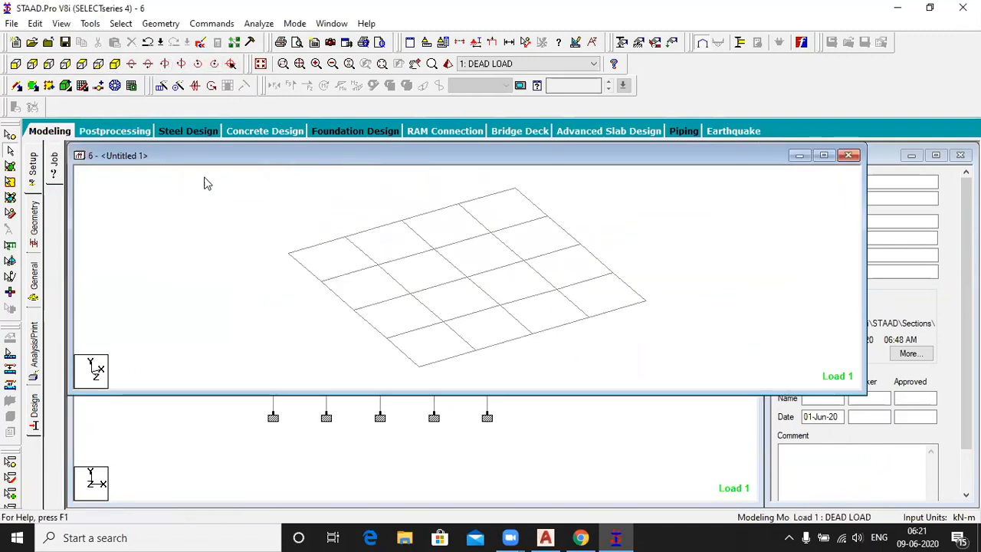
Outline a surface mesh through the four corner nodes of the third-level floor and choose quadrilateral meshing.
left_click(161, 23)
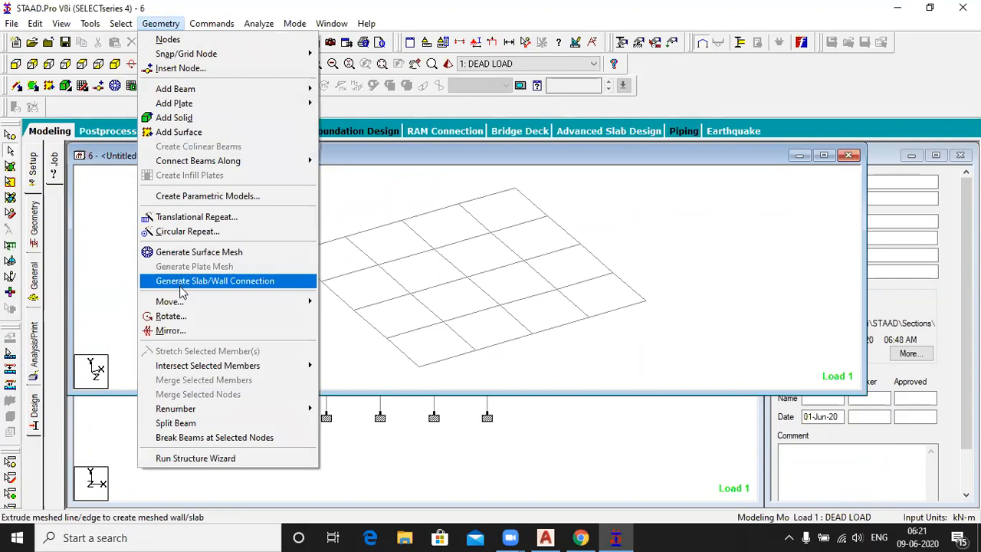
left_click(188, 252)
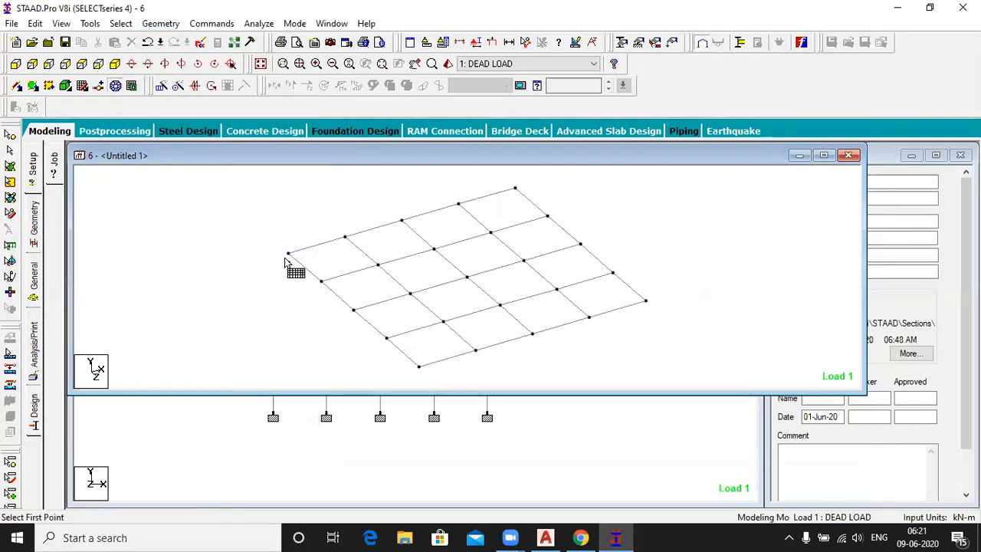
left_click(288, 253)
left_click(515, 189)
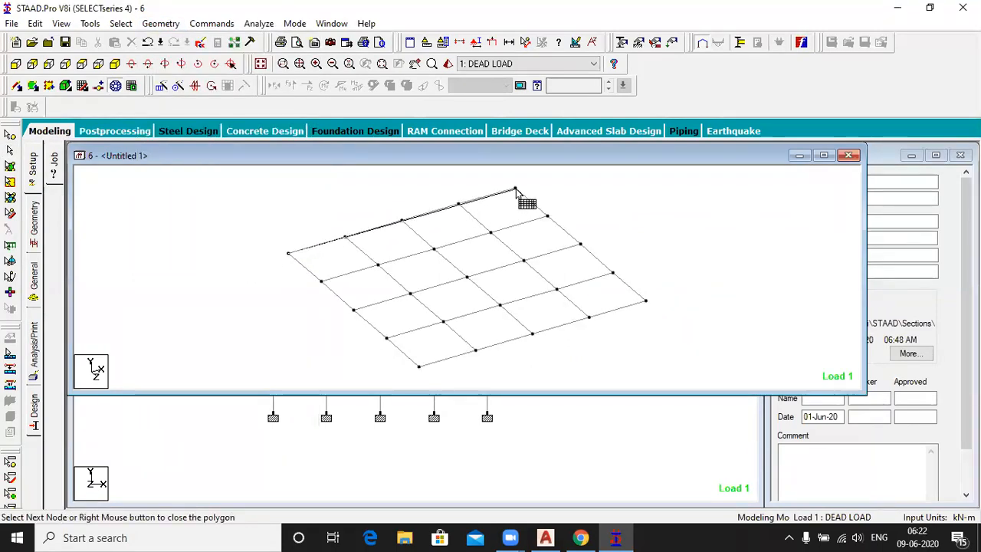
left_click(646, 301)
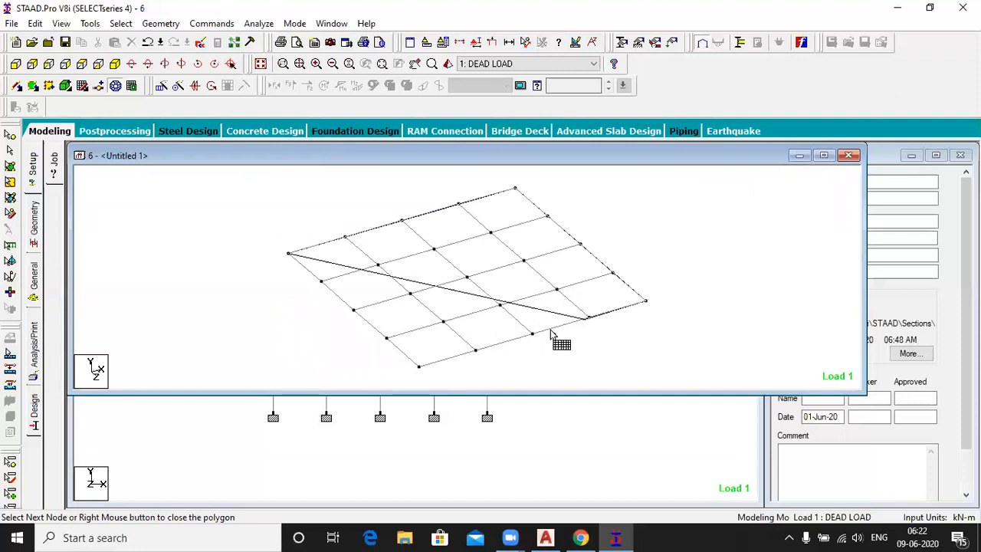
left_click(419, 366)
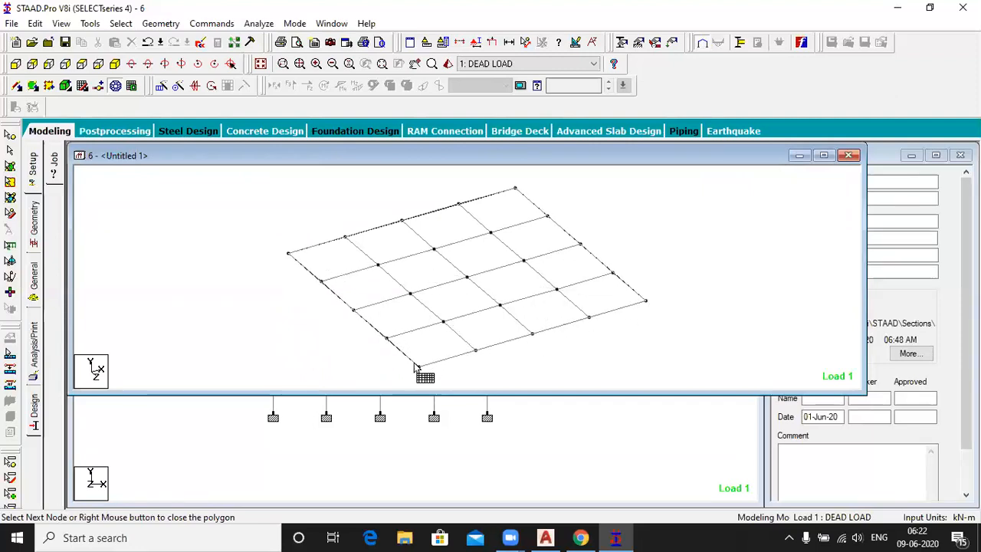
left_click(289, 254)
left_click(450, 276)
left_click(450, 316)
Set the divisions to 24 on all four sides of the third-level floor and generate its quadrilateral plates.
left_click(585, 253)
left_click_drag(570, 253, 500, 244)
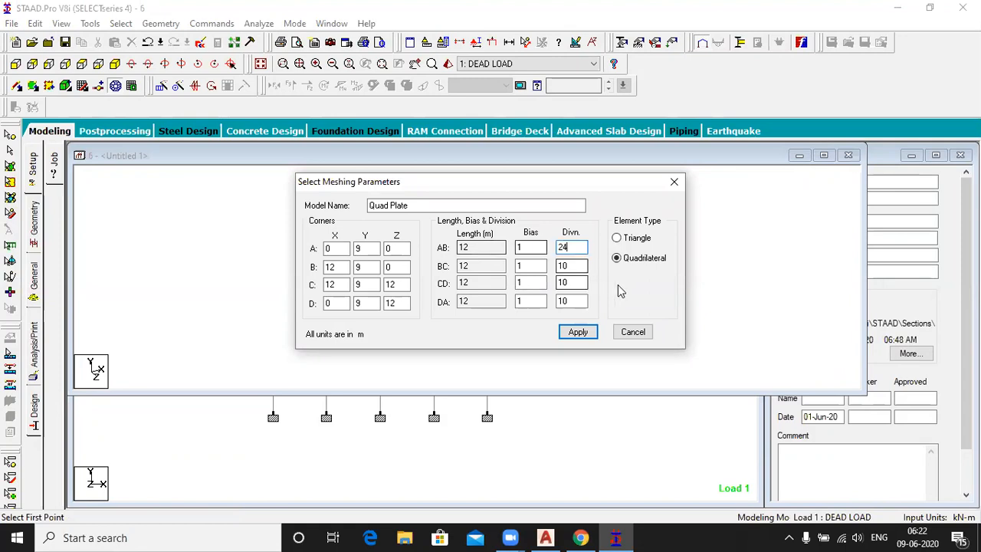
left_click_drag(583, 266, 506, 264)
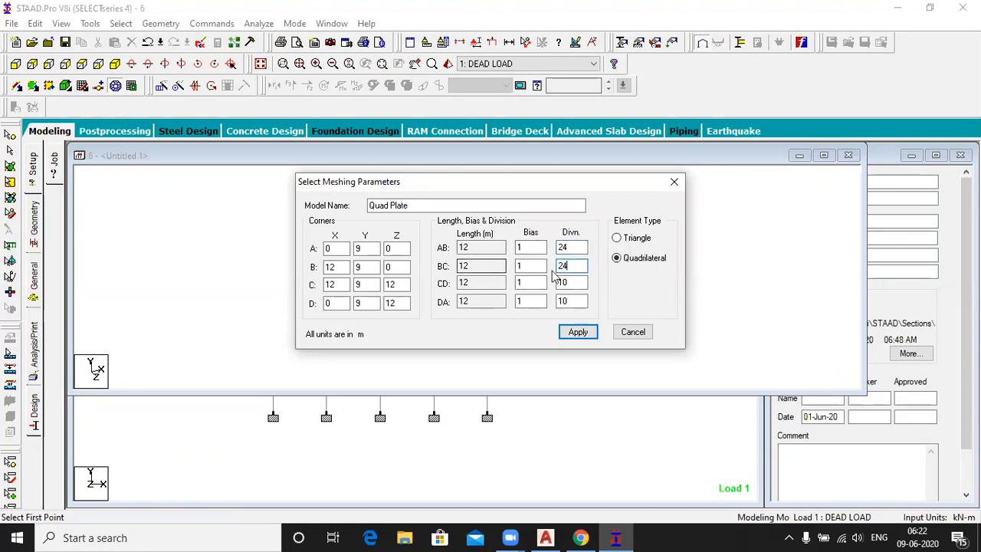
left_click_drag(569, 283, 482, 282)
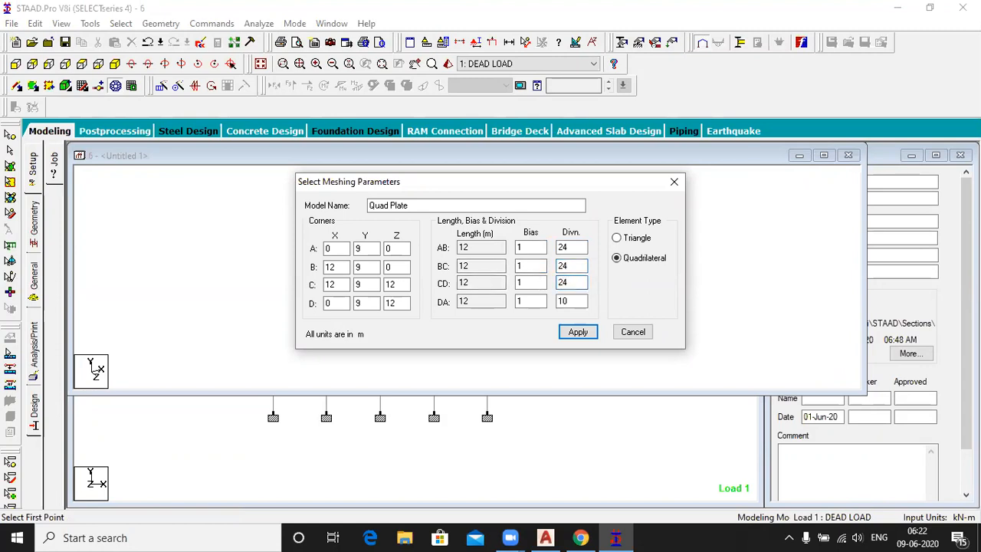
left_click_drag(577, 301, 552, 305)
left_click(577, 331)
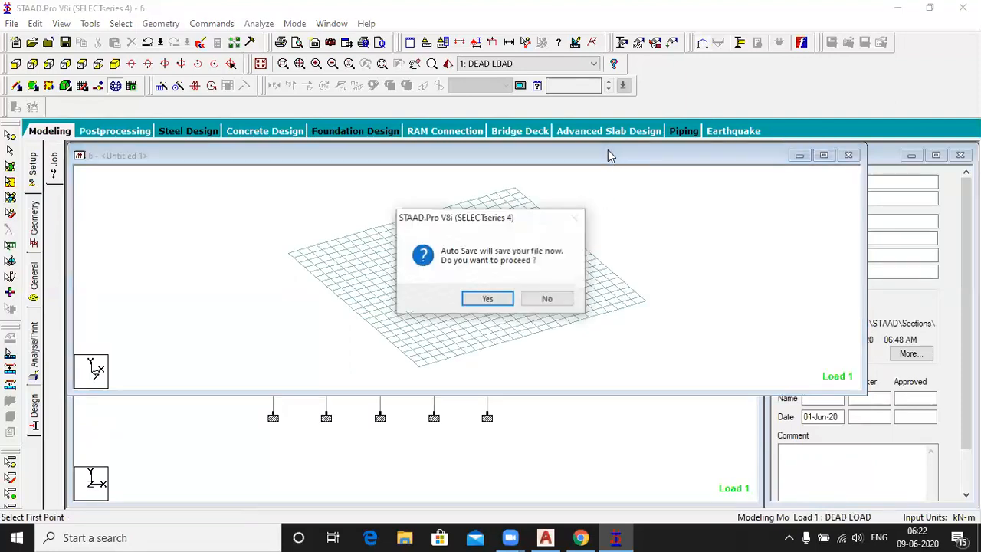
Accept the auto save, saving the modified structure under its current name, and close the third-level floor view.
left_click(486, 299)
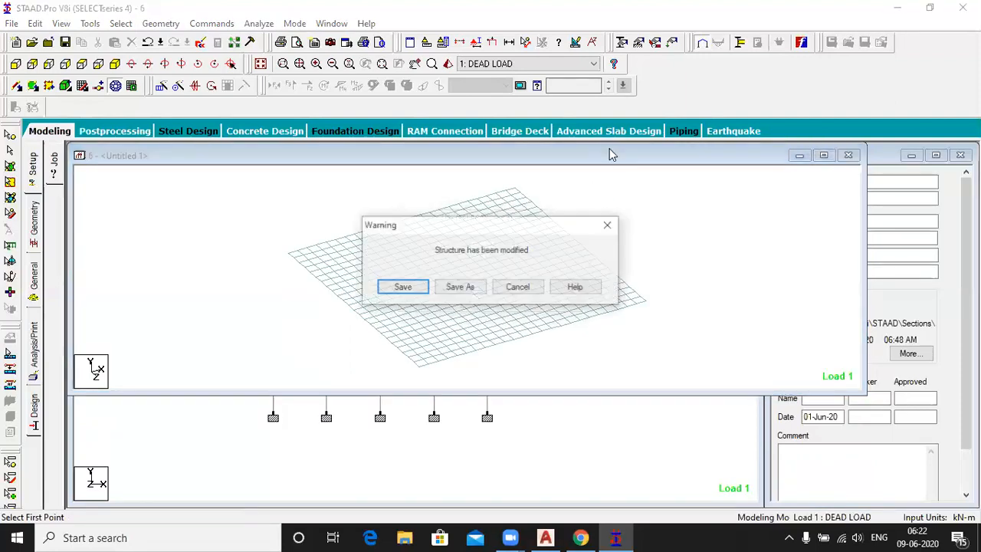
left_click(404, 289)
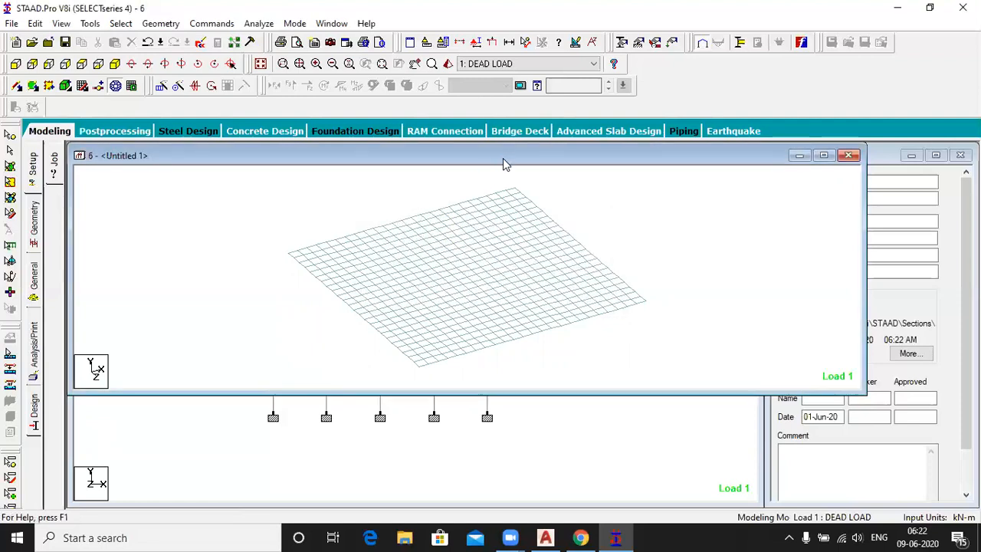
left_click_drag(501, 158, 355, 192)
left_click(704, 190)
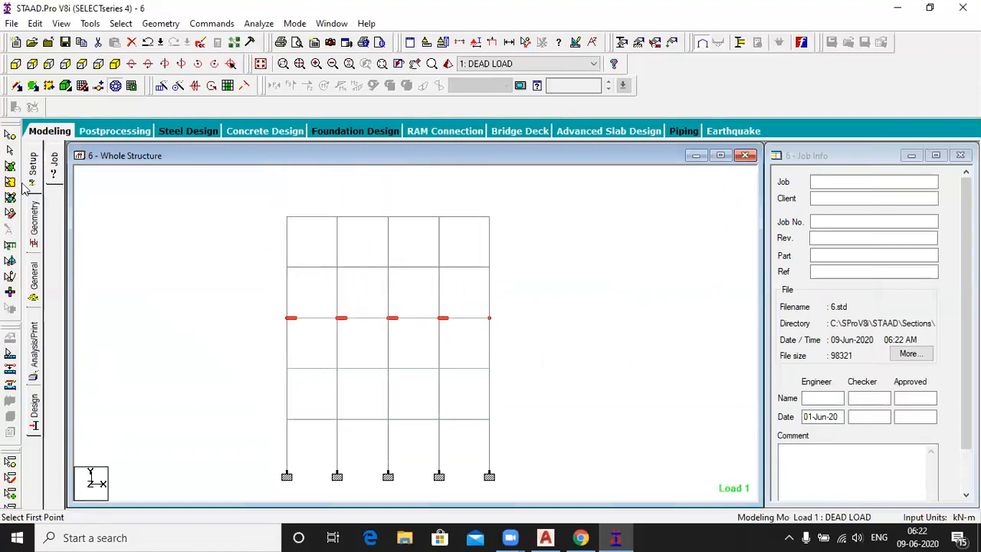
Select all fourth-level beams in the front view of the whole structure and open them in a new view window.
left_click_drag(253, 255, 514, 287)
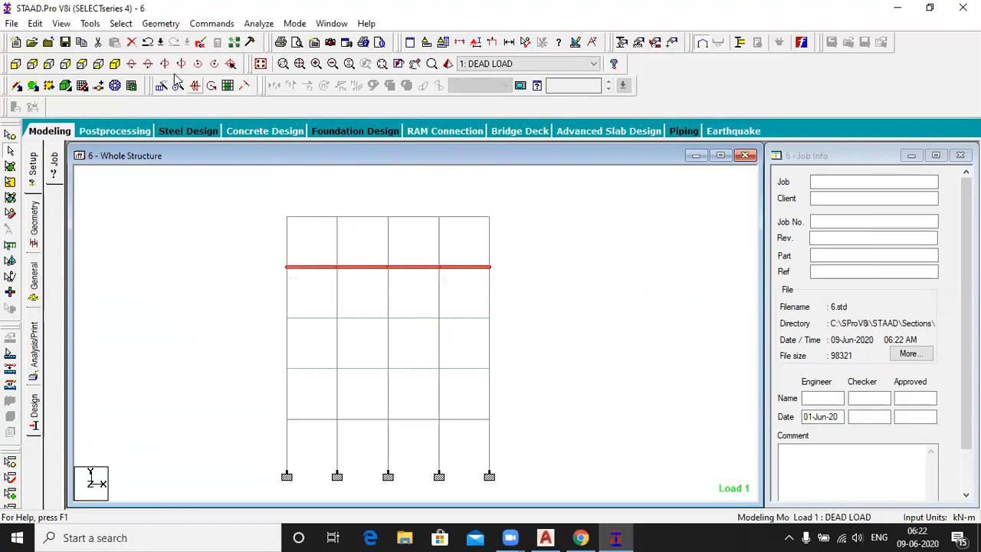
left_click(61, 23)
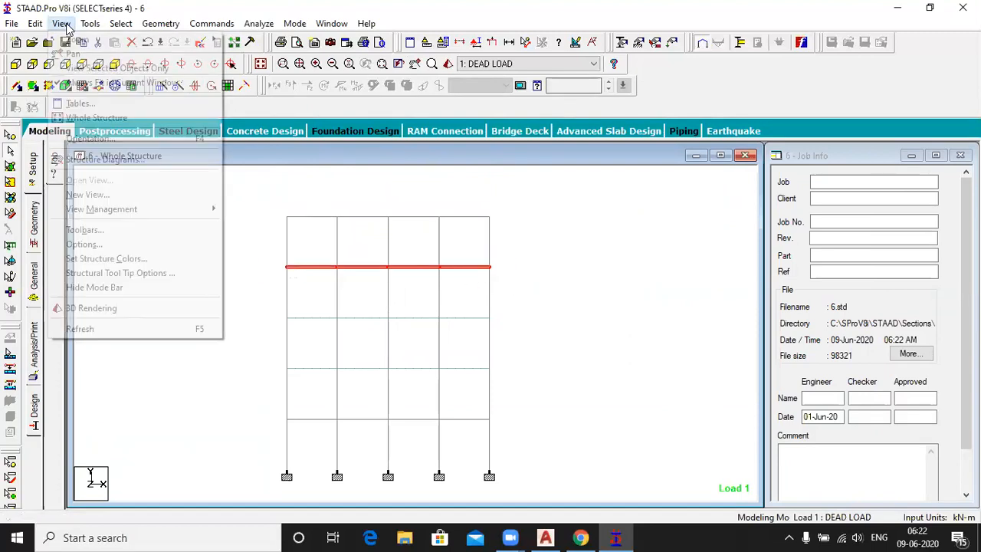
left_click(112, 196)
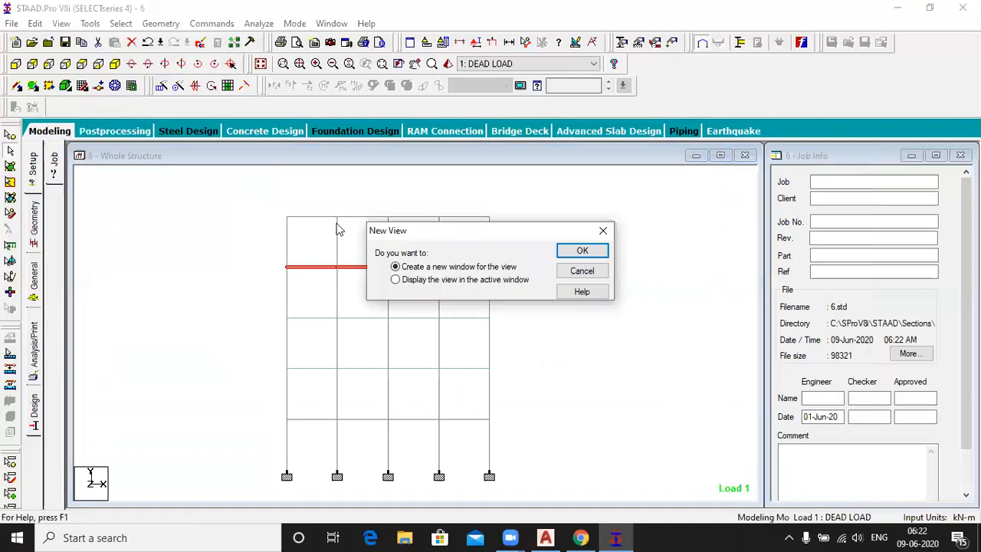
left_click(580, 253)
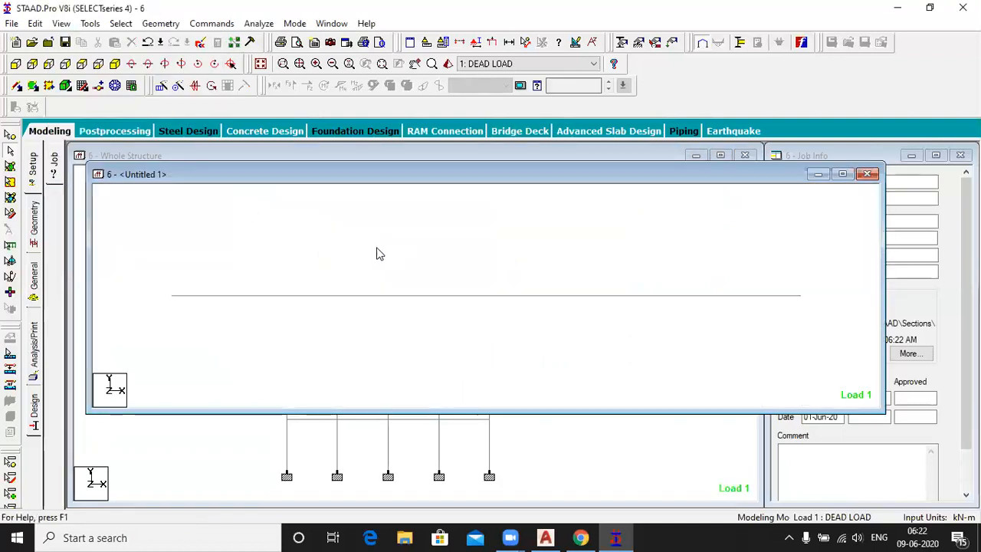
Outline a surface mesh through the four corner nodes of the fourth-level floor and choose quadrilateral meshing.
left_click(113, 64)
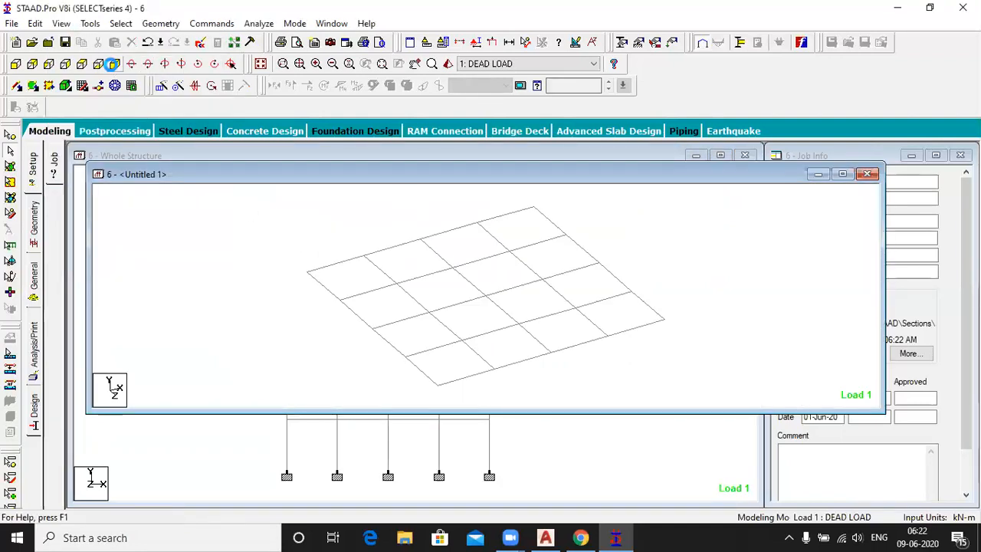
left_click(151, 26)
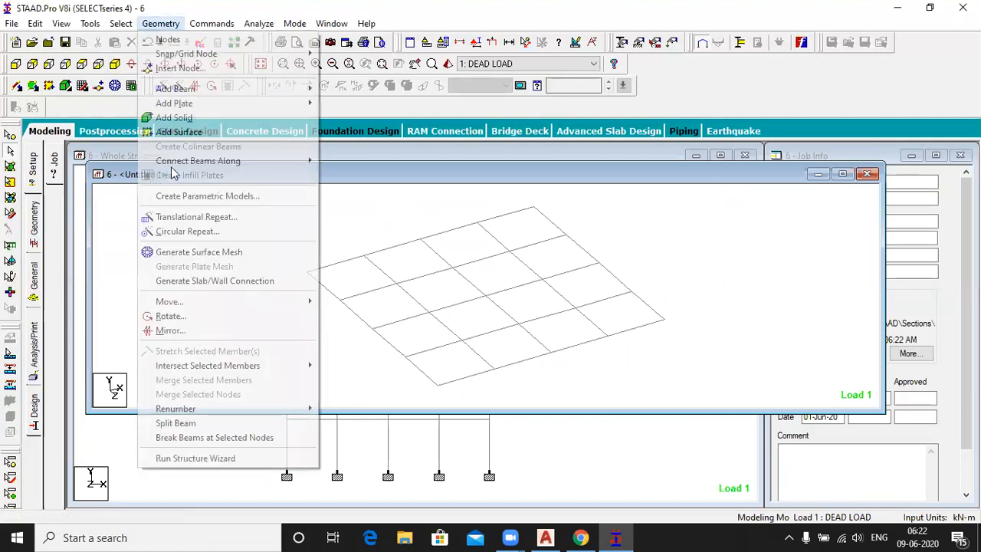
left_click(192, 252)
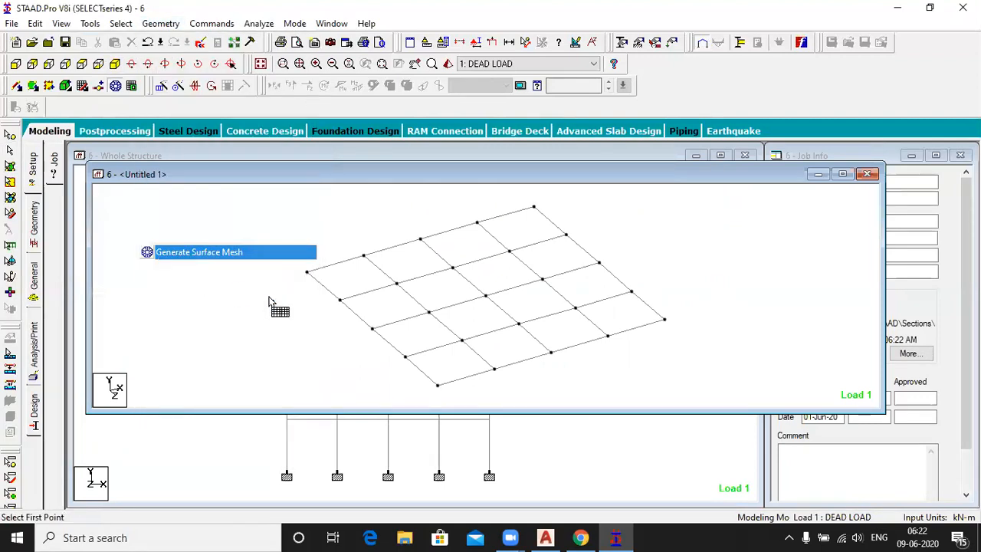
left_click(306, 272)
left_click(534, 207)
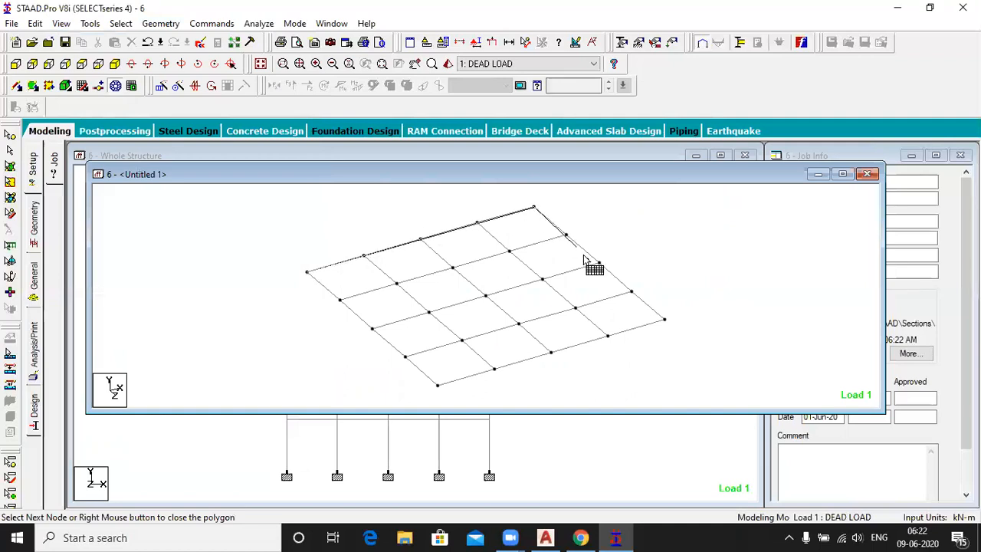
left_click(665, 320)
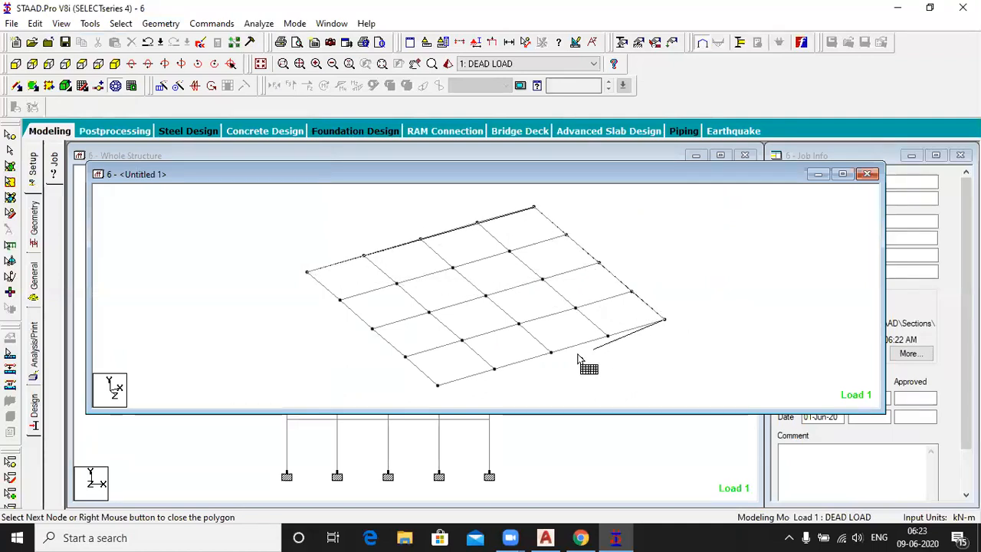
left_click(439, 388)
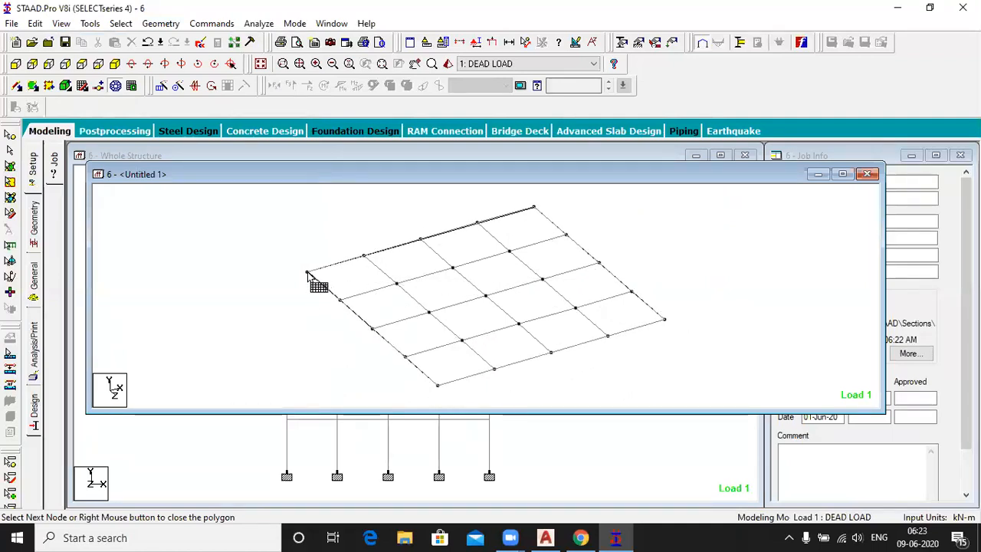
left_click(307, 273)
left_click(449, 276)
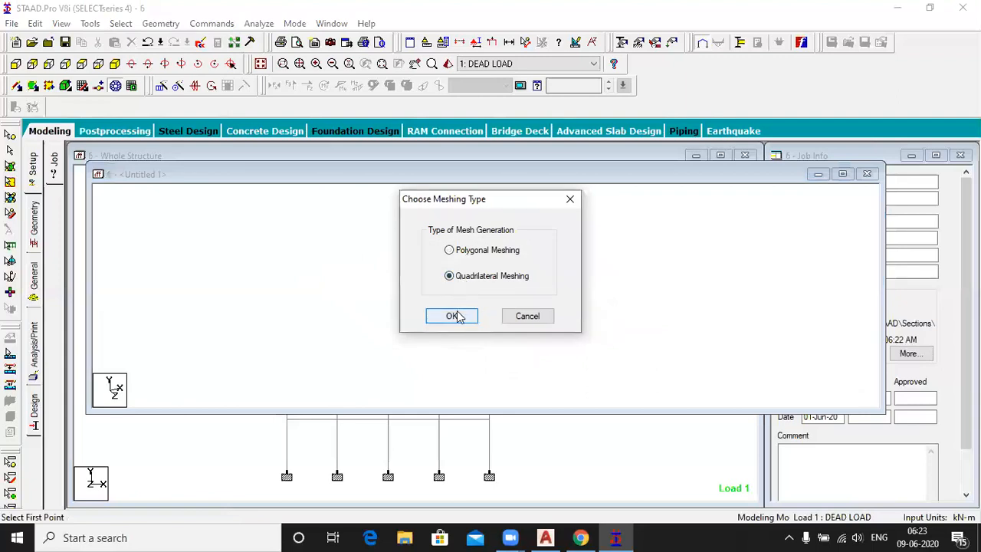
left_click(452, 315)
Set the divisions to 24 on all four sides of the fourth-level floor and generate its quadrilateral plates.
double_click(568, 247)
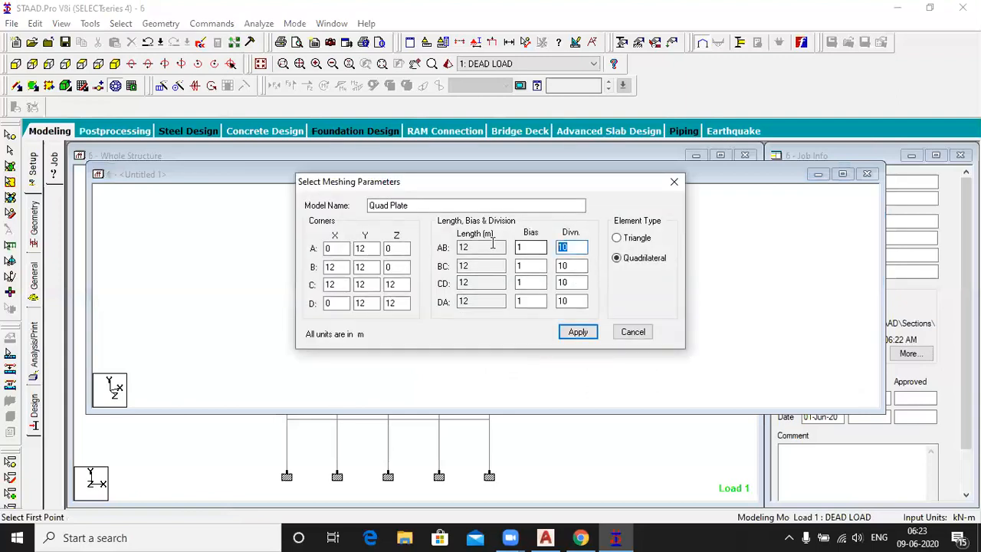
type("24")
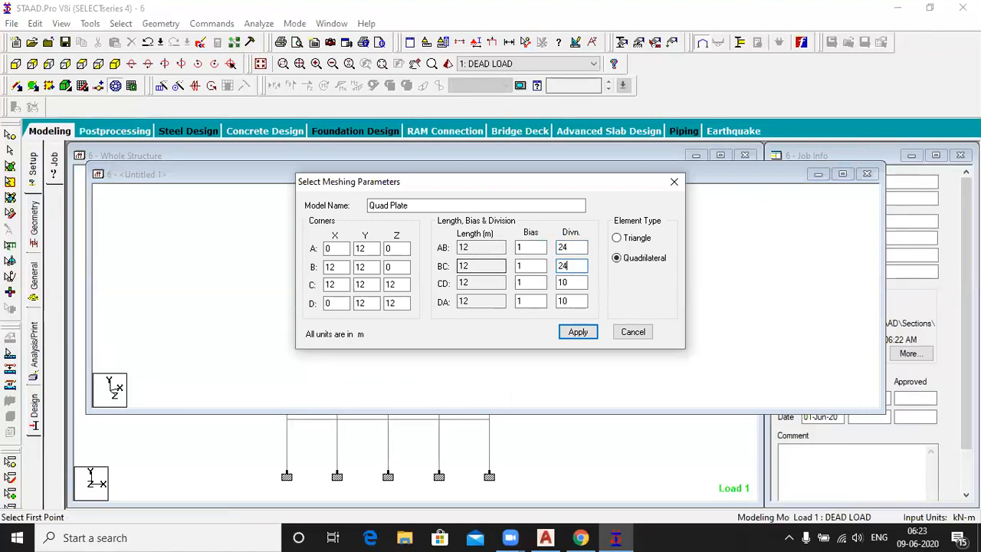
double_click(571, 283)
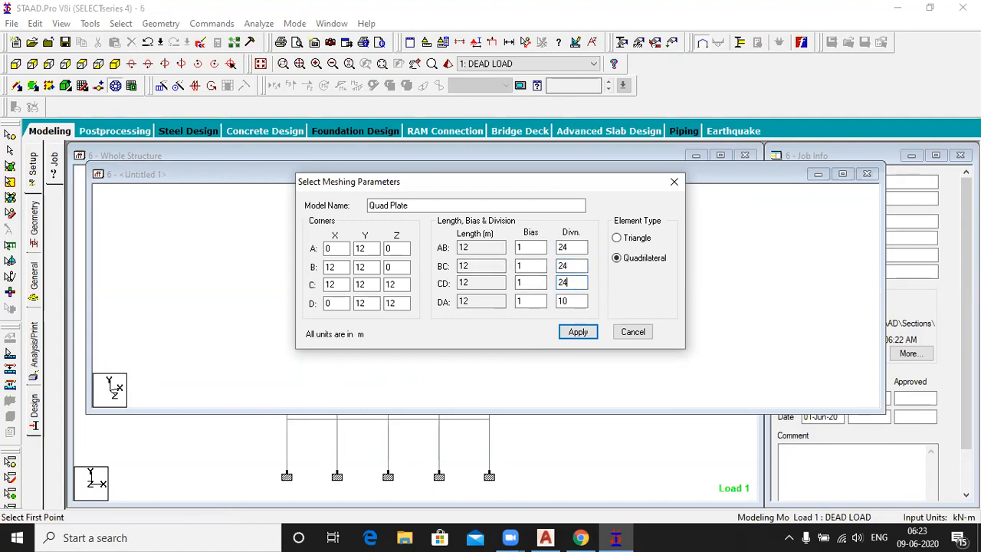
double_click(571, 301)
left_click(577, 332)
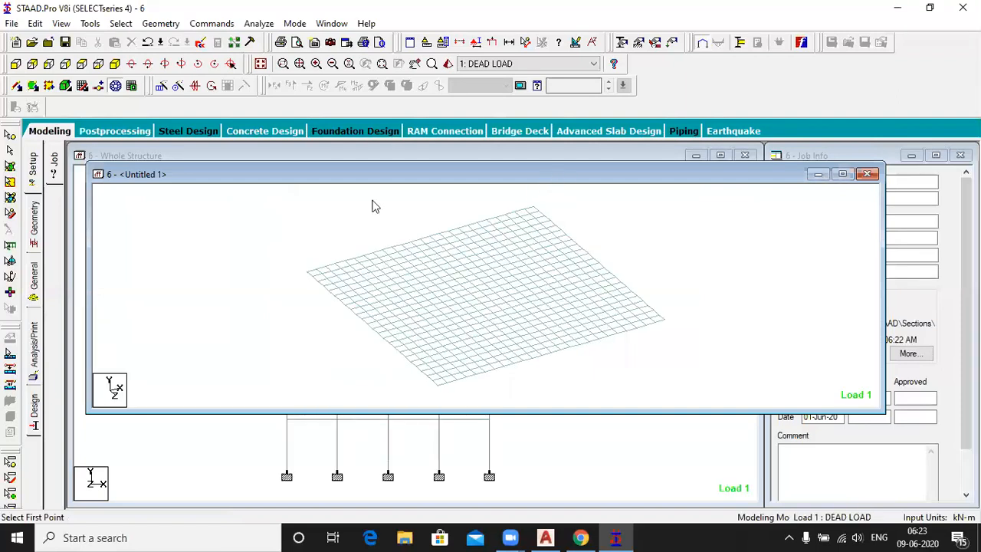
Close the fourth-level floor view, then select all top-level beams in the whole structure and open them in a new view window.
left_click_drag(558, 173, 373, 201)
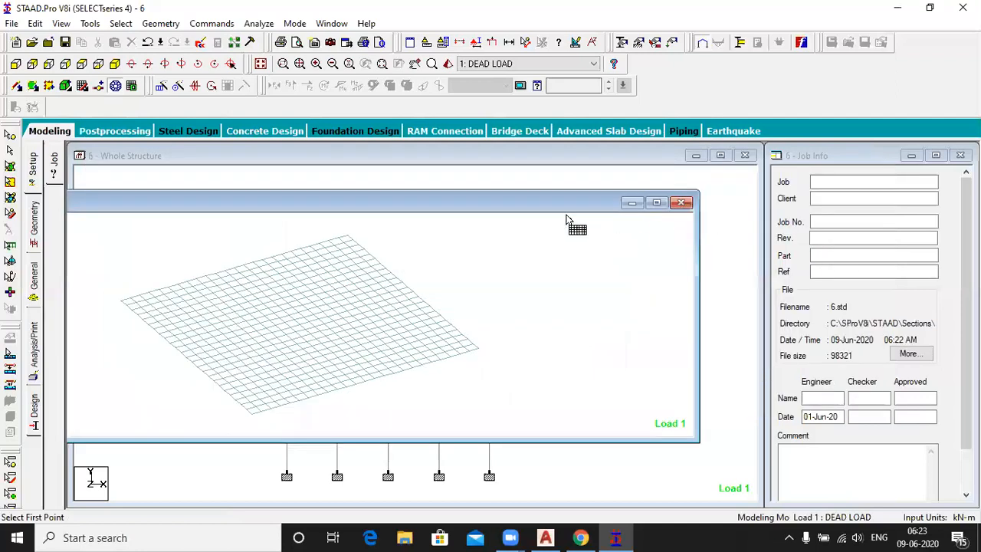
left_click(10, 151)
left_click_drag(277, 214, 514, 223)
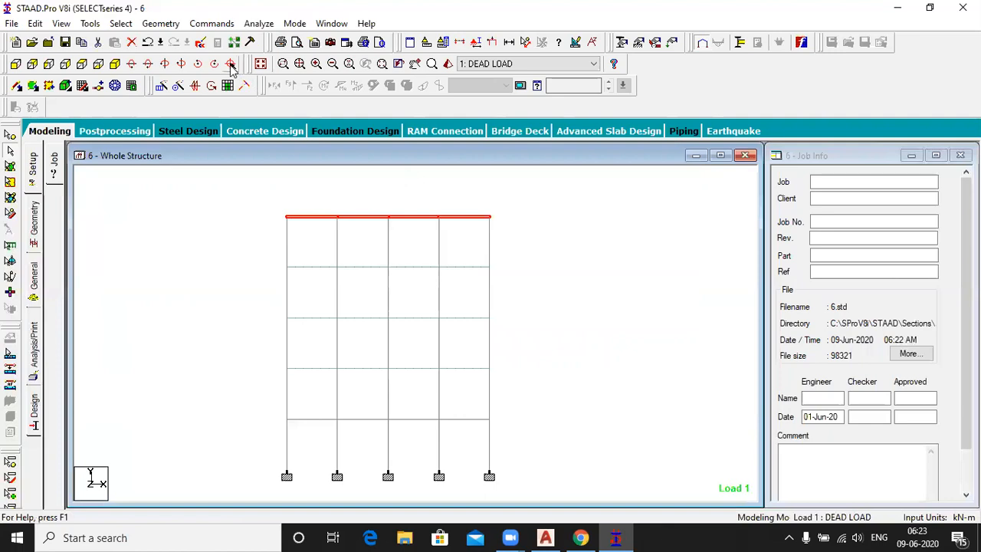
left_click(160, 24)
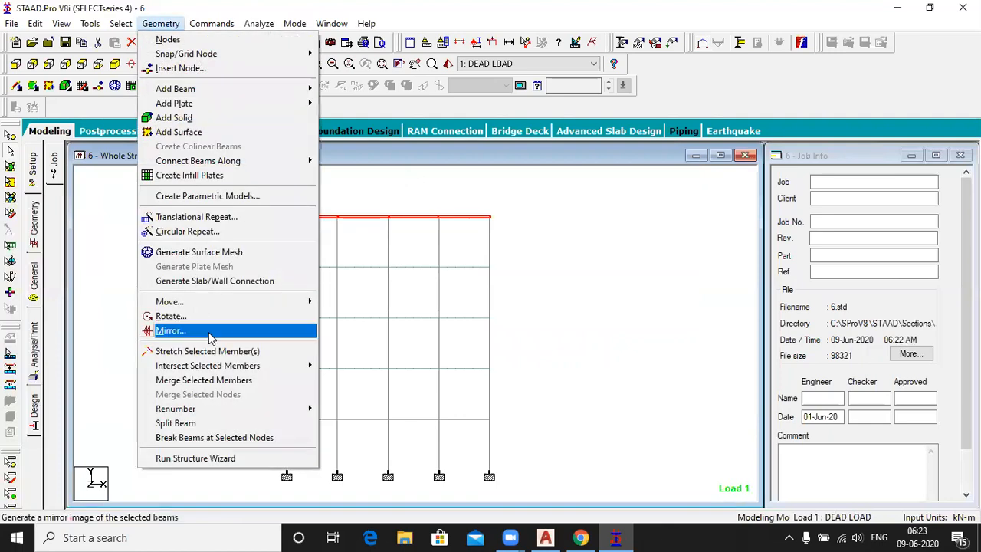
mouse_move(66, 28)
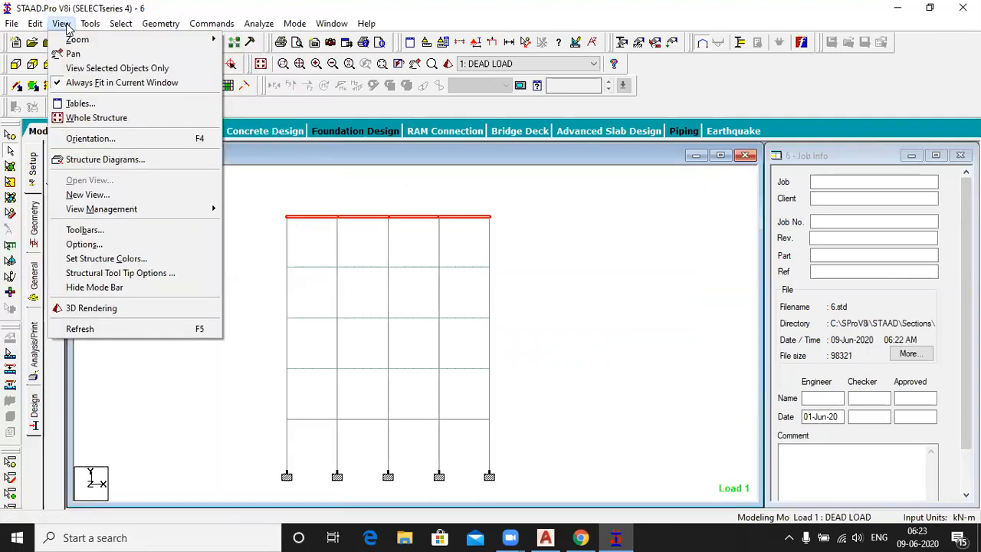
left_click(113, 196)
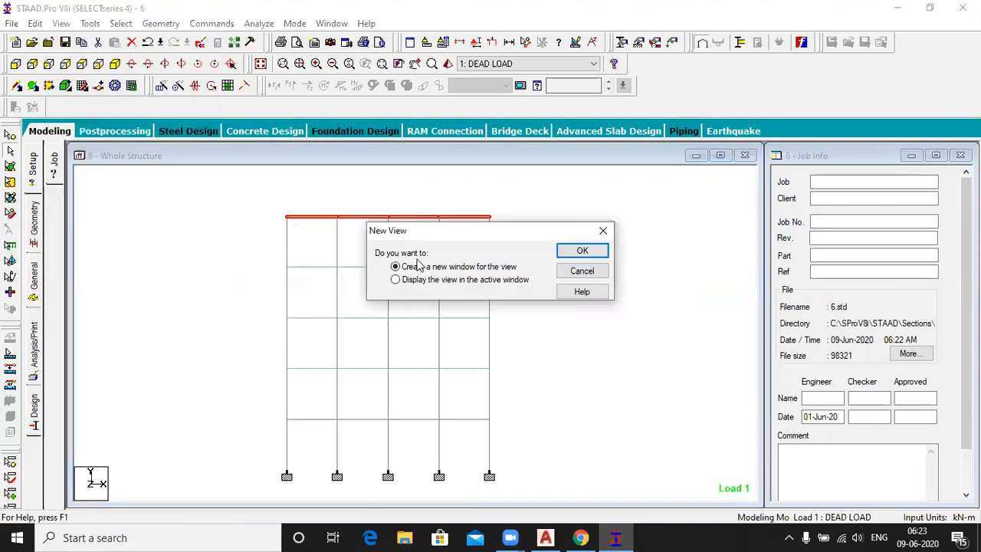
left_click(582, 251)
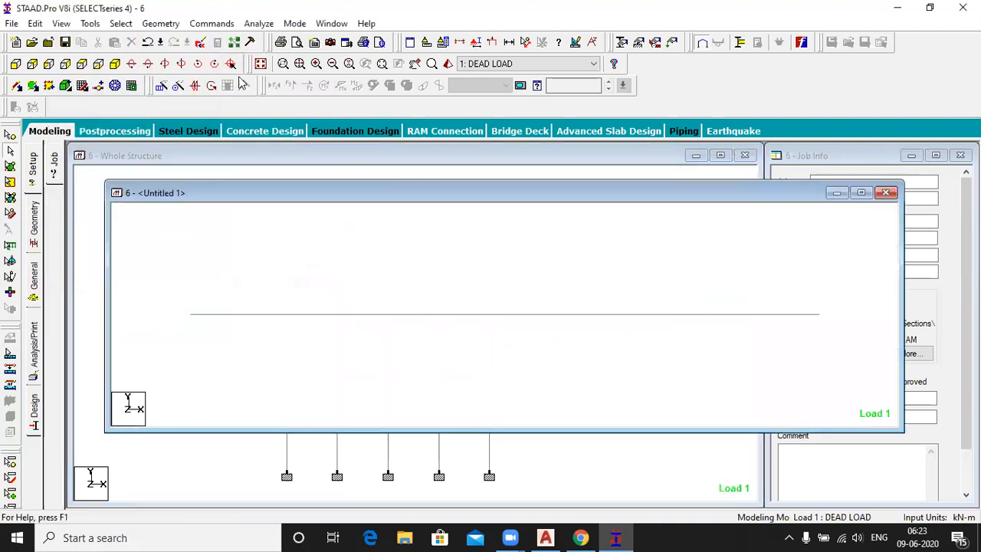
Outline a surface mesh through the four corner nodes of the top floor and choose quadrilateral meshing.
left_click(116, 65)
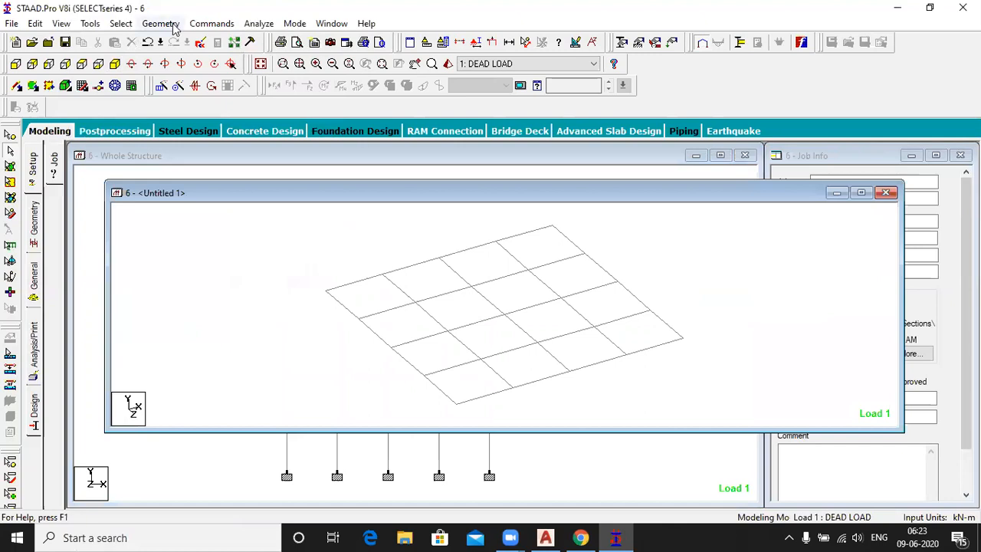
left_click(161, 23)
left_click(218, 252)
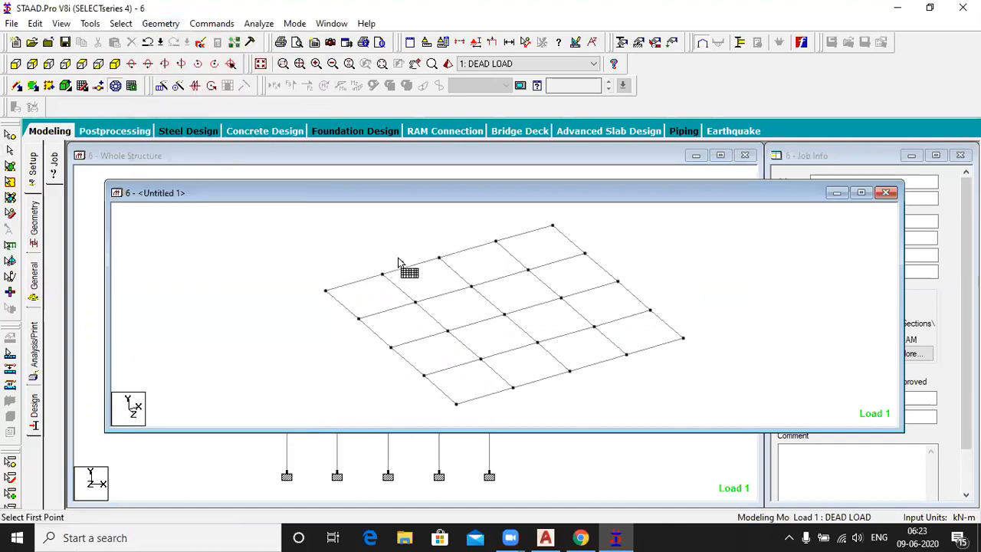
left_click(326, 291)
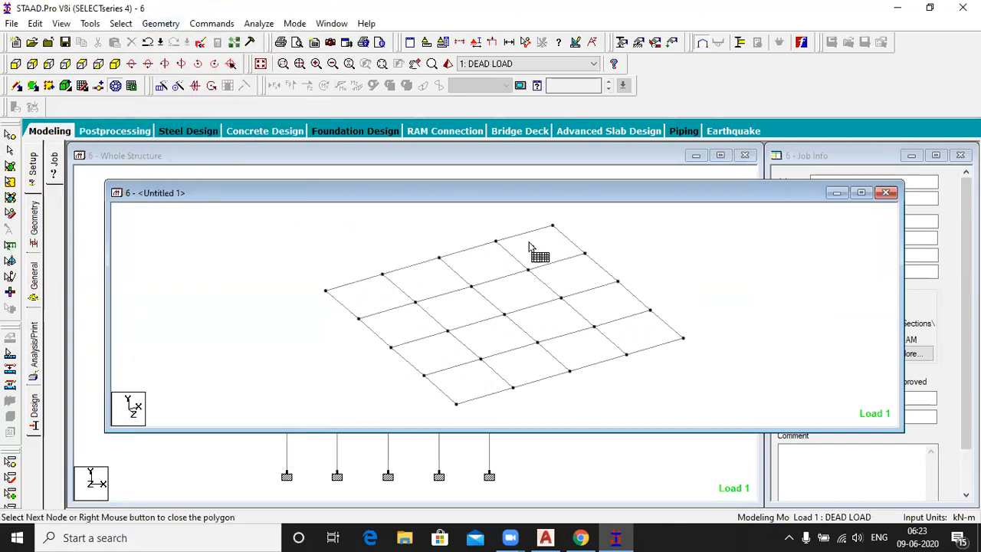
left_click(553, 227)
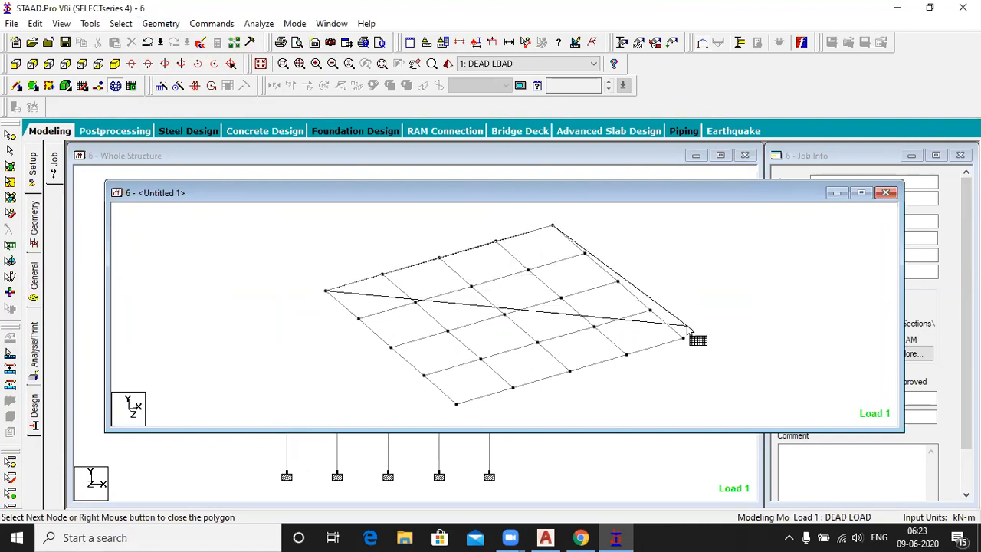
left_click(683, 338)
left_click(457, 403)
left_click(326, 293)
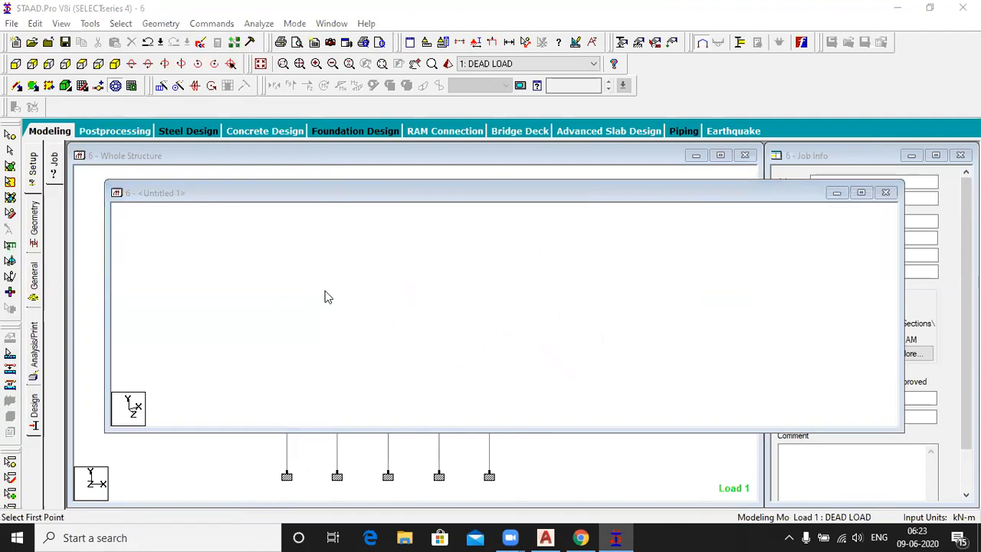
left_click(483, 277)
left_click(460, 317)
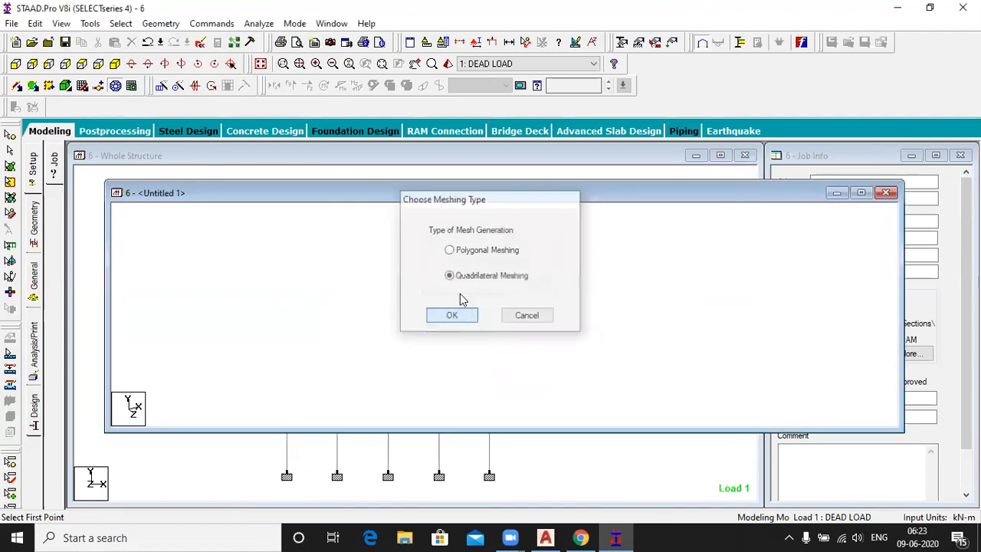
Generate the top floor's quadrilateral plates with 24 divisions on all four sides, and close its view window.
double_click(569, 247)
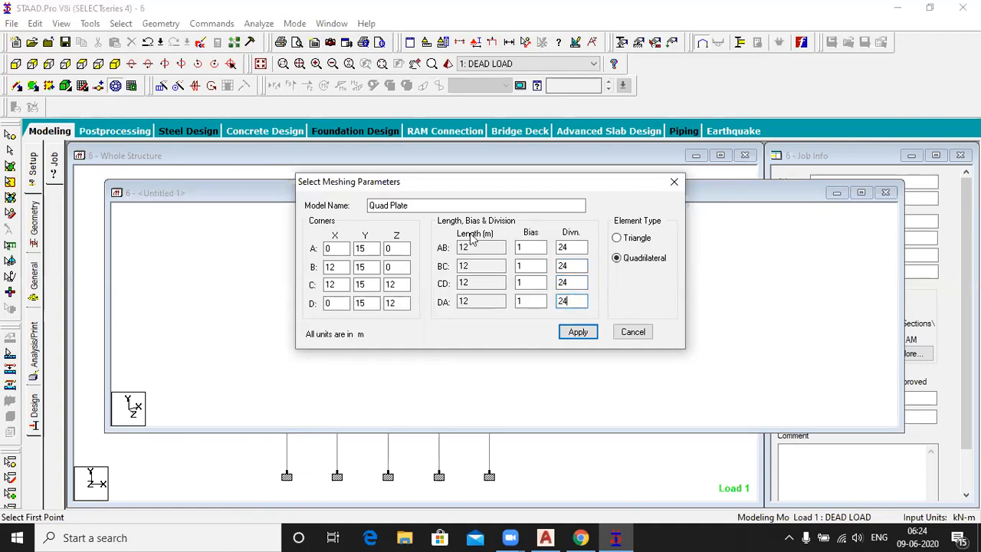
left_click(577, 331)
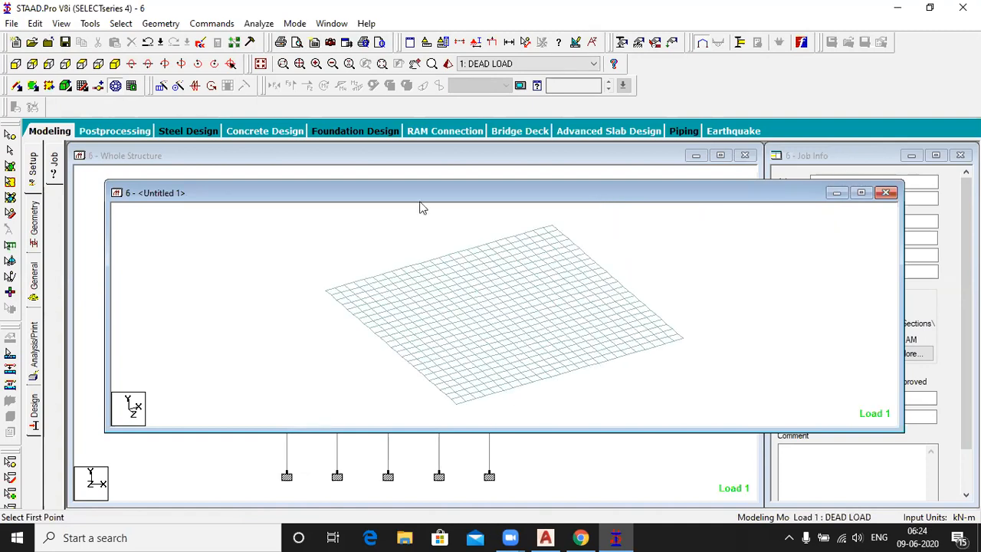
left_click(706, 198)
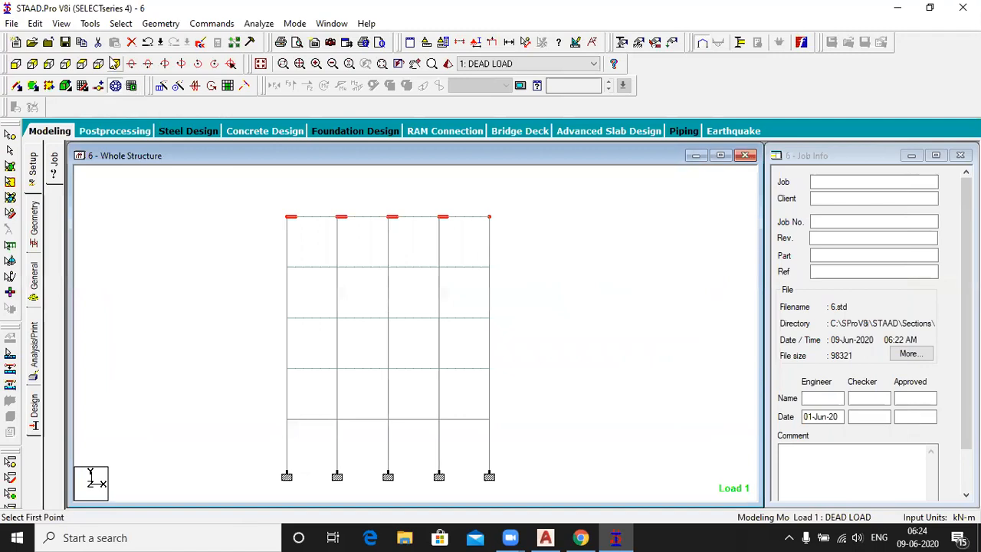
Clear the selection and examine the meshed floor slabs of the whole structure from several angles in a 3D rendering.
left_click(130, 86)
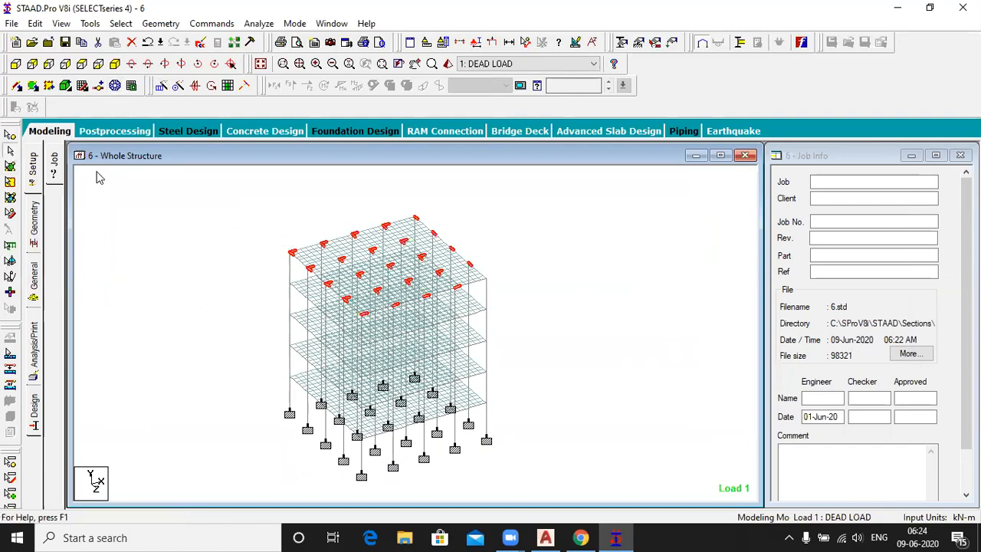
left_click(172, 187)
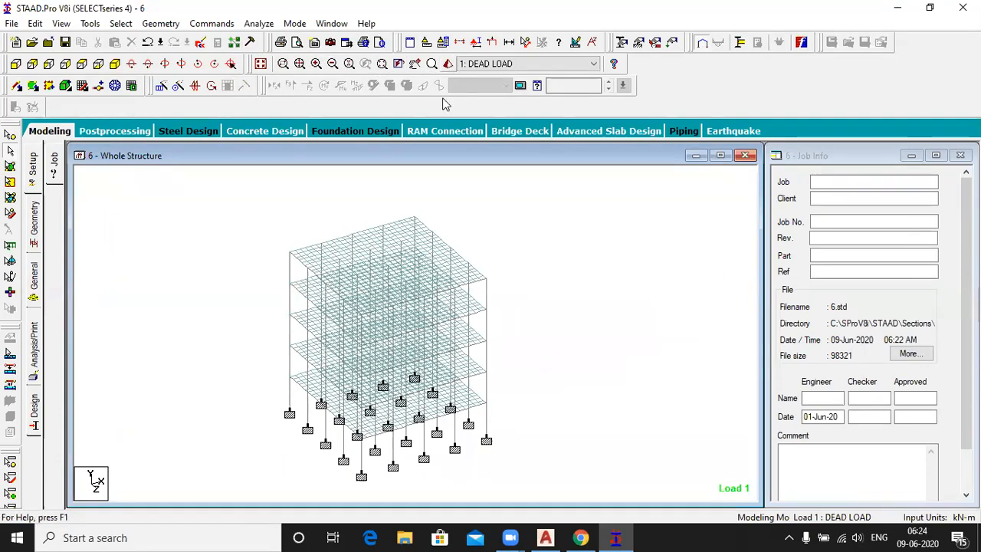
left_click(448, 64)
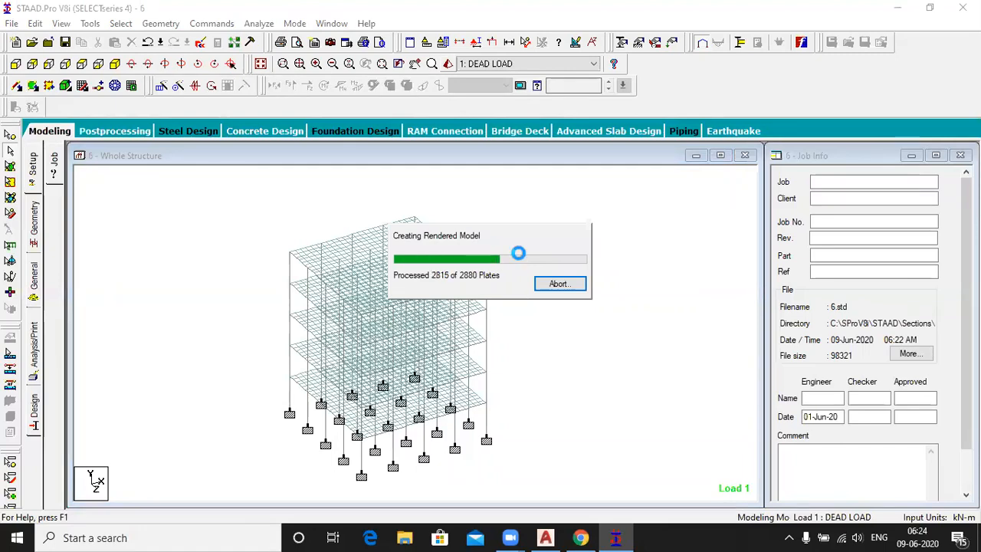
left_click_drag(564, 349, 635, 327)
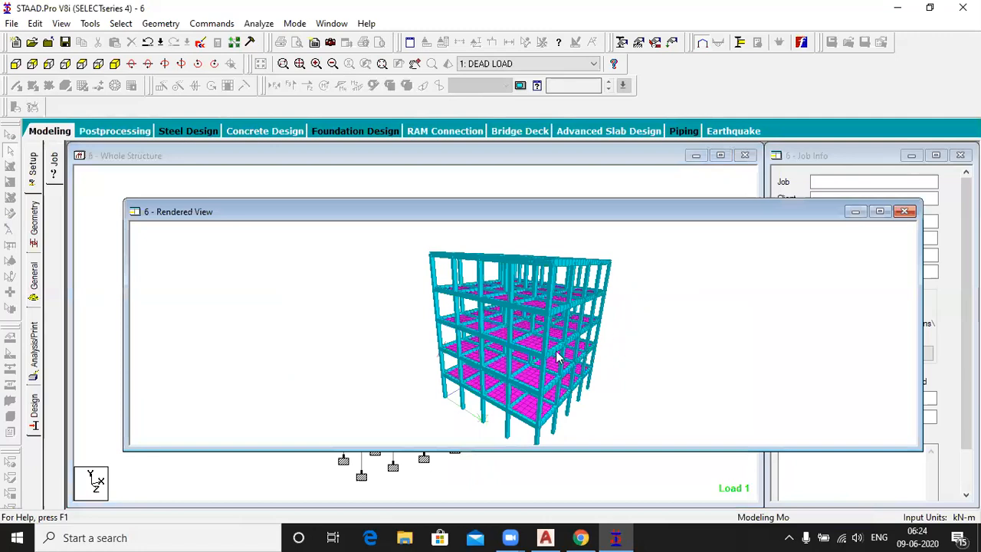
left_click_drag(490, 368, 613, 366)
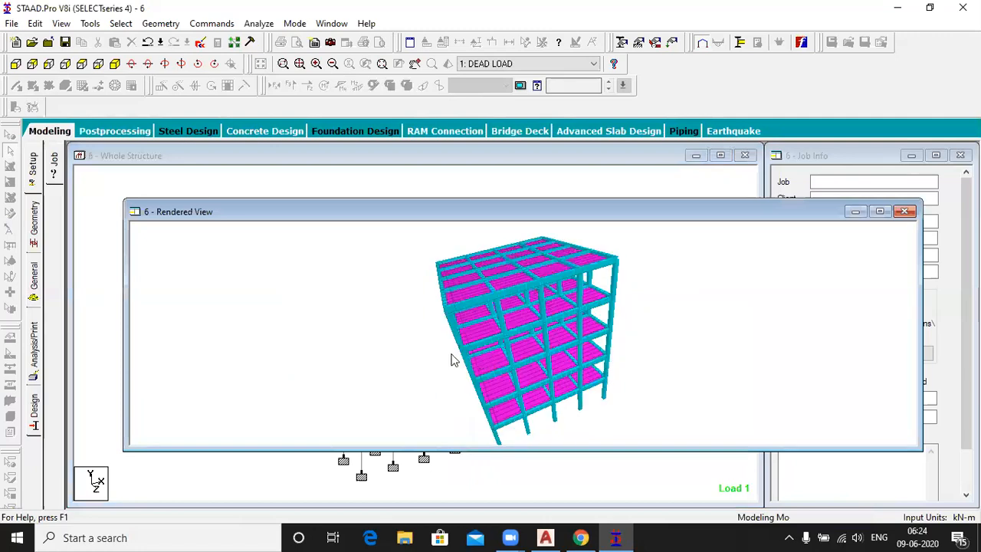
left_click_drag(453, 360, 543, 356)
left_click_drag(504, 349, 656, 351)
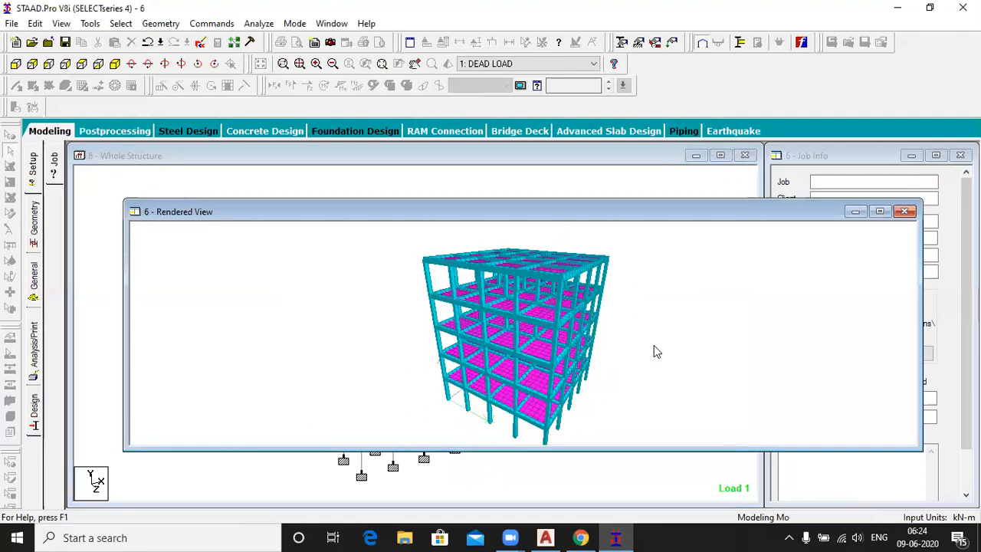
mouse_move(462, 226)
left_mouse_down()
mouse_move(664, 209)
mouse_move(450, 228)
left_mouse_up()
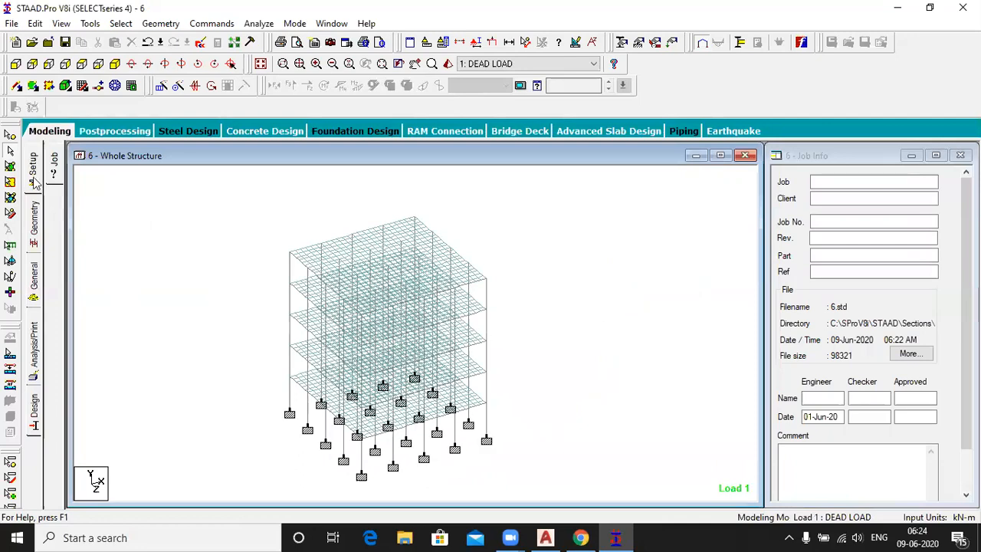
Show the member properties and highlight the members assigned to the Rect 0.30x0.23 and Rect 0.40x0.23 sections in turn.
left_click(33, 283)
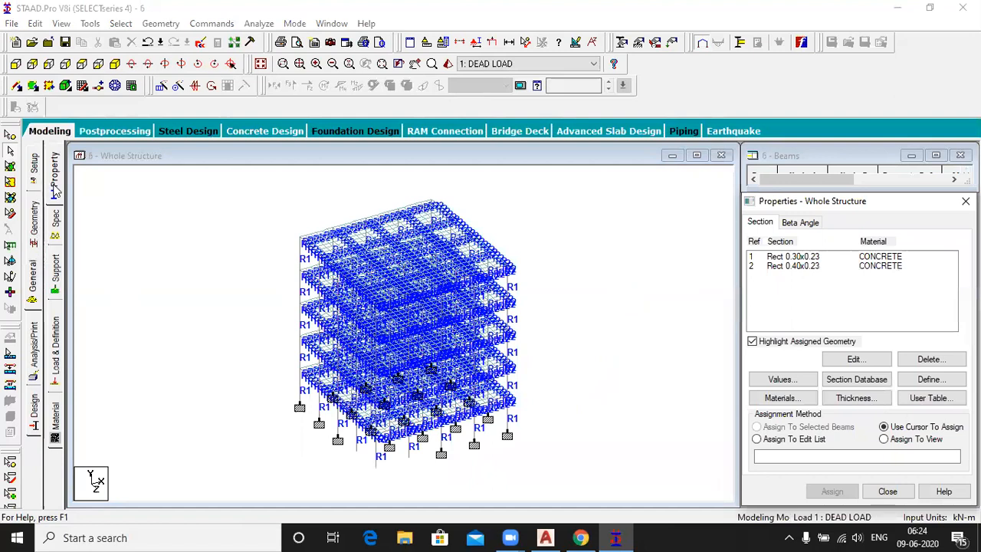
left_click(55, 191)
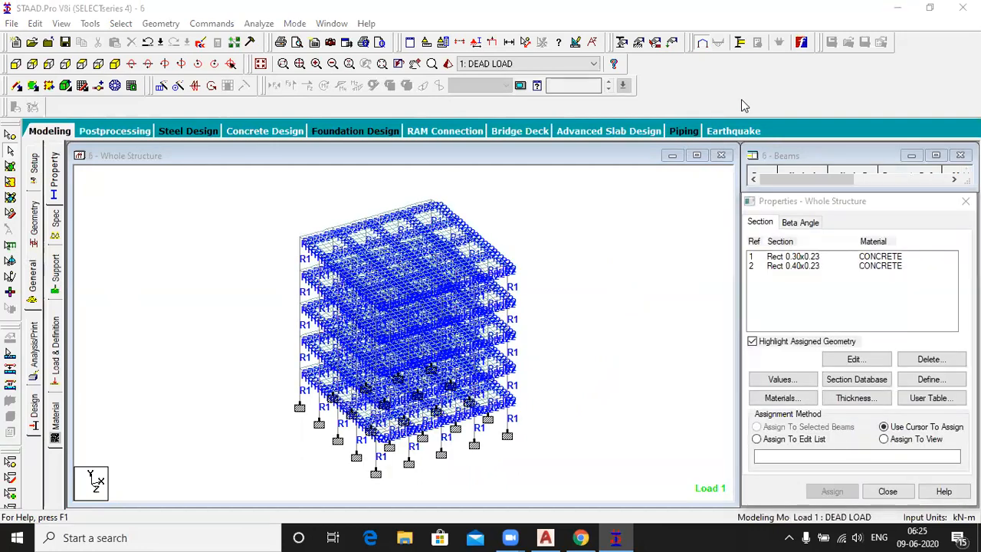
left_click(802, 258)
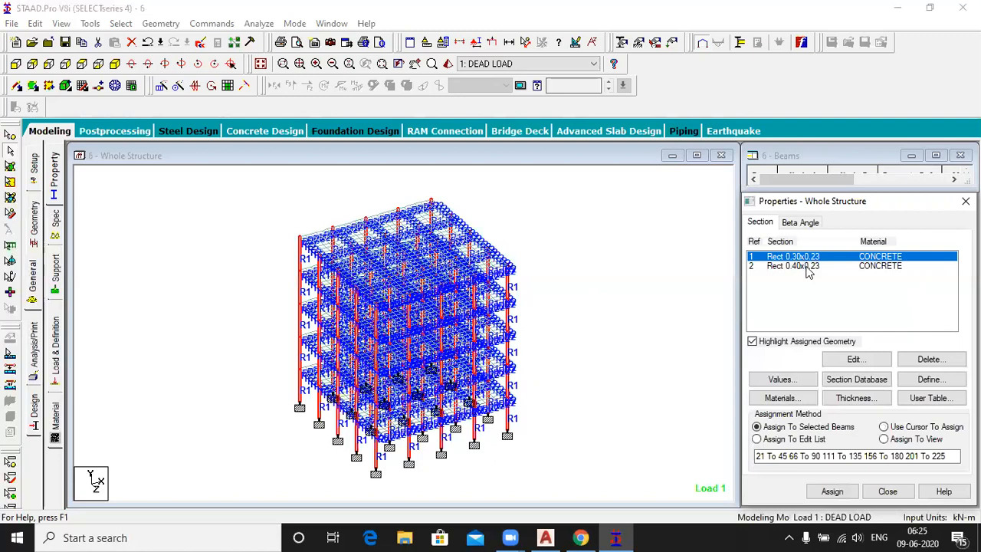
left_click(807, 266)
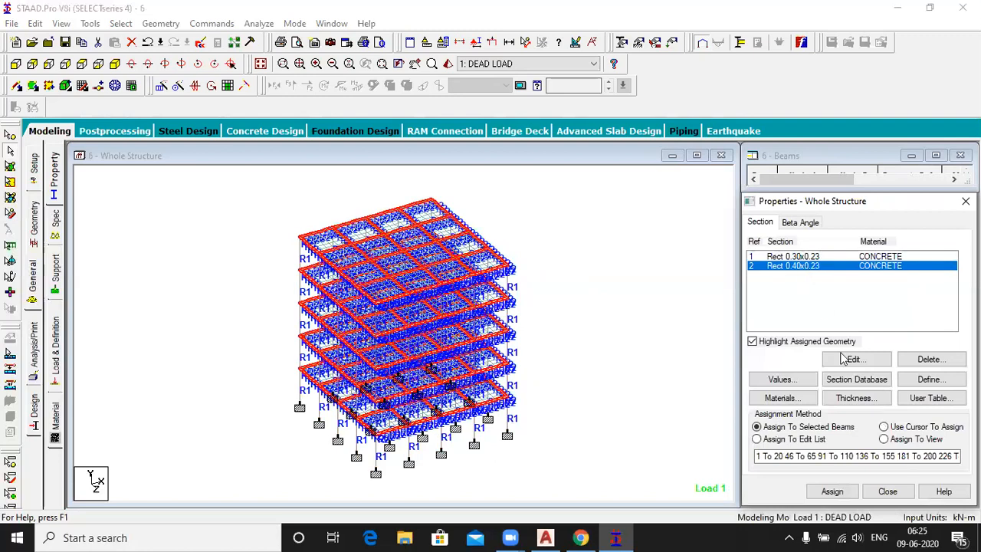
Define a concrete plate element thickness of 0.15 m at all four nodes and add it to the section properties.
left_click(856, 399)
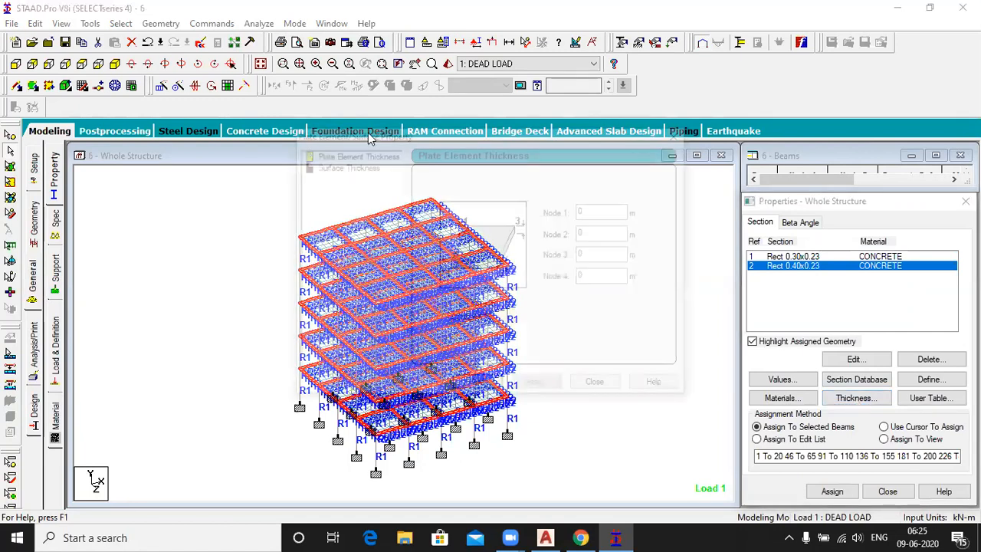
left_click_drag(370, 135, 216, 167)
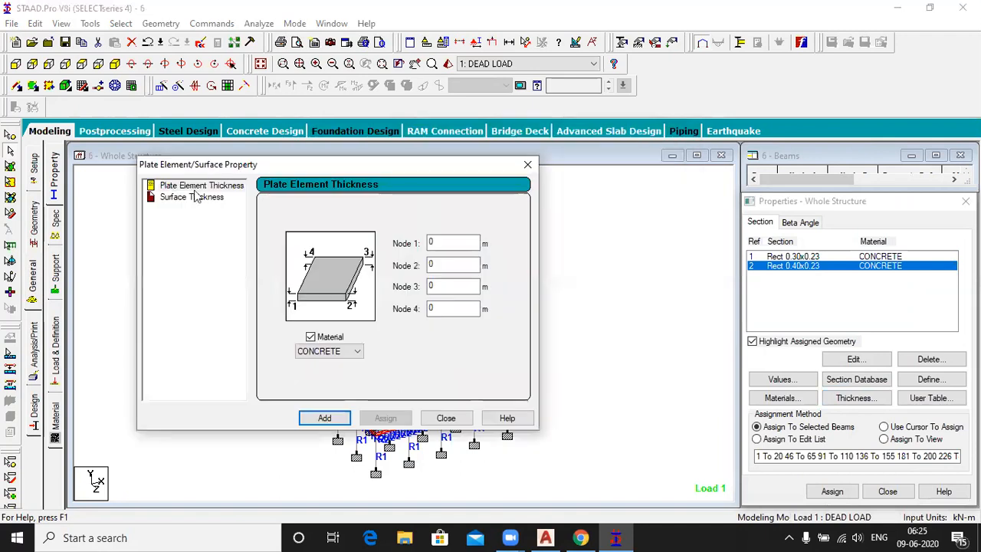
left_click(192, 198)
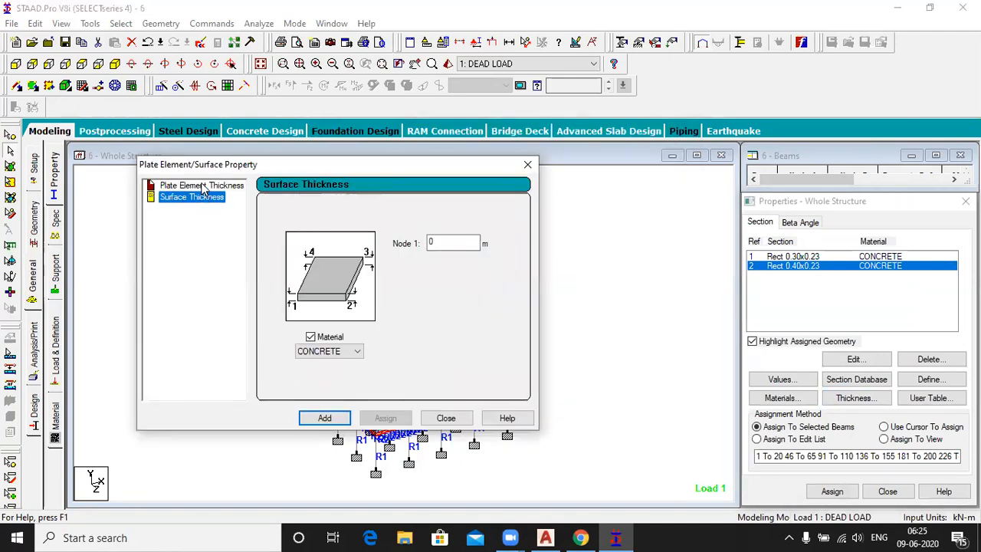
left_click(203, 187)
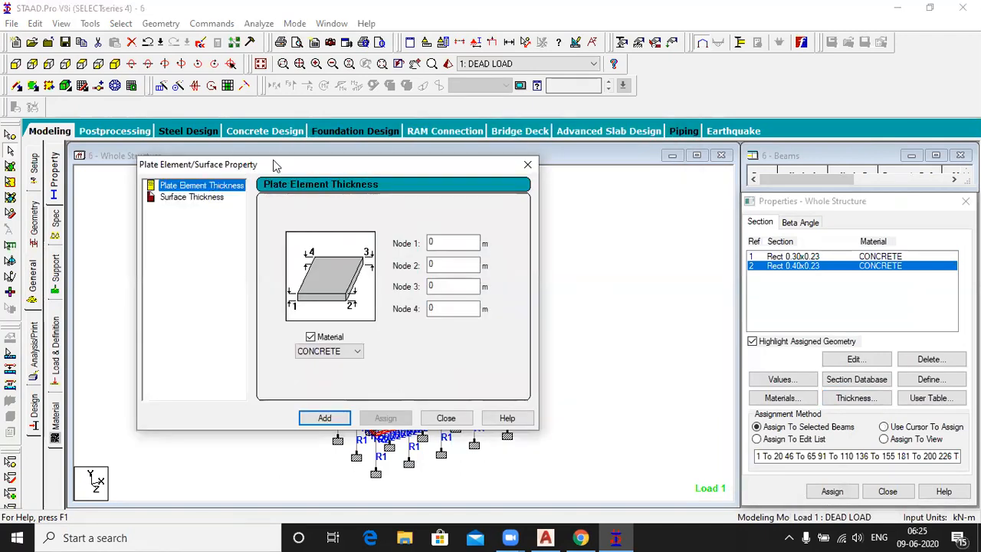
left_click_drag(276, 166, 194, 185)
left_click(358, 259)
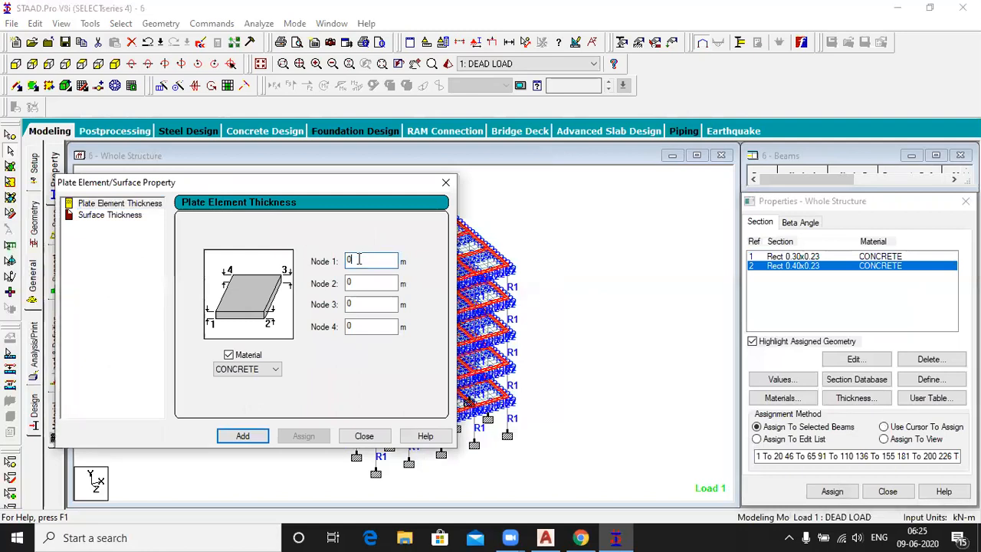
type(".15")
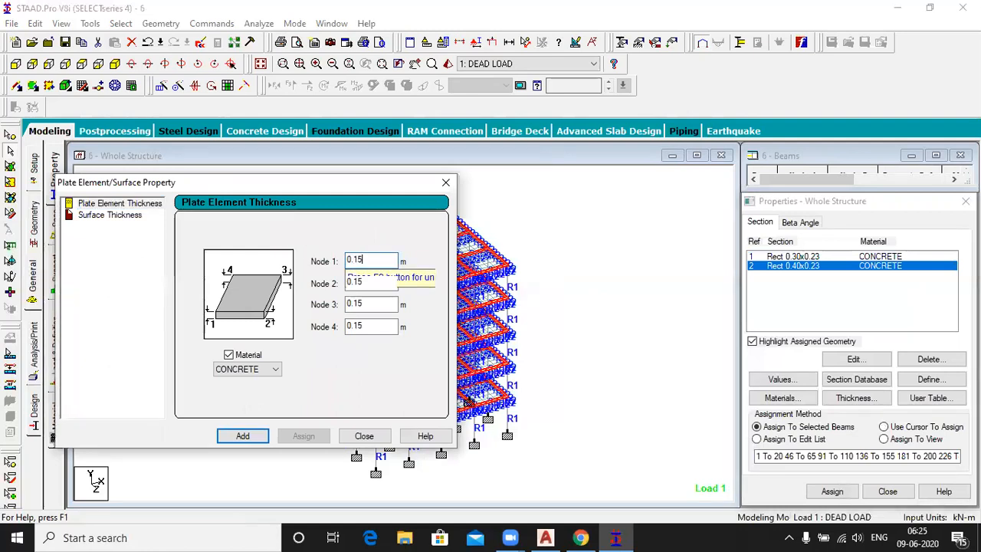
left_click(245, 438)
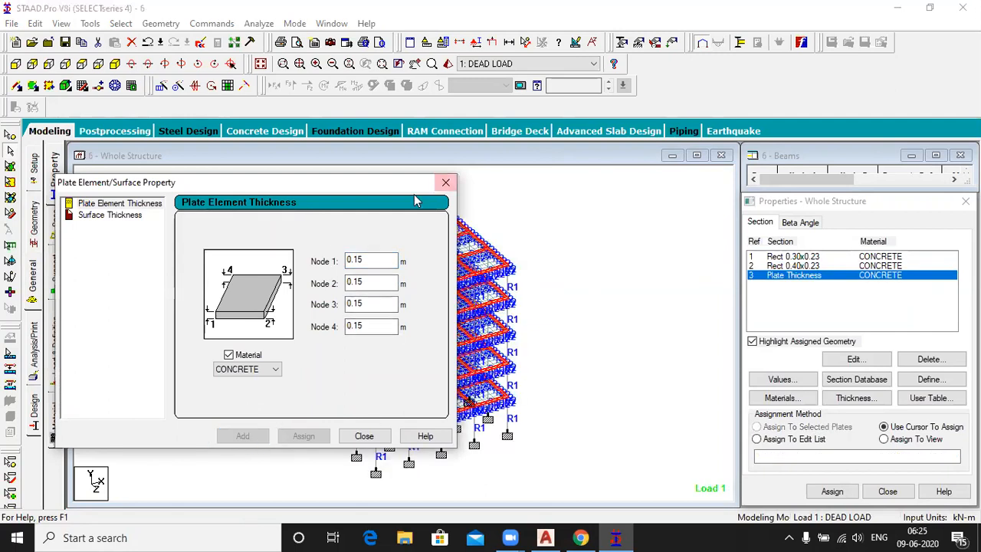
left_click(445, 183)
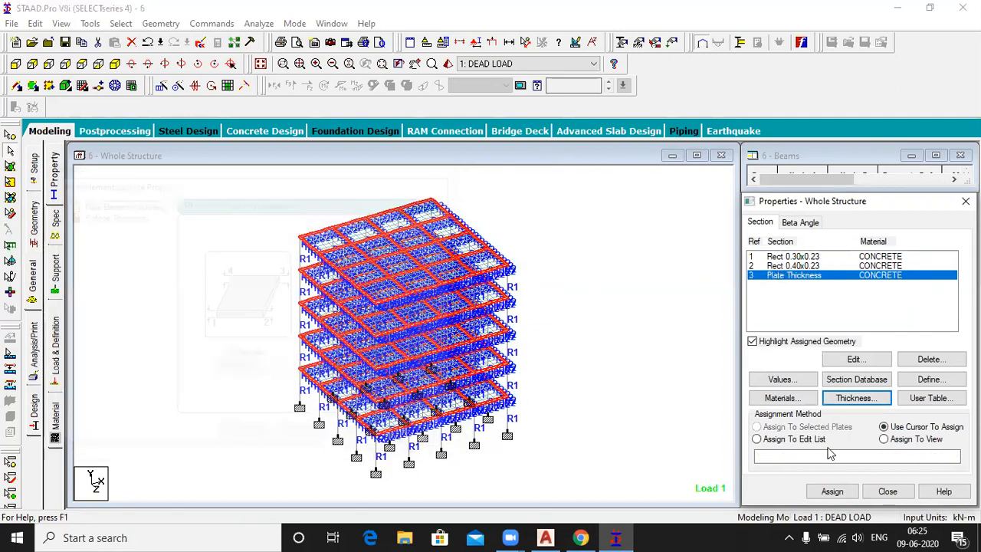
Assign the plate thickness property to all plates in the whole-structure view and clear the selection.
left_click(884, 439)
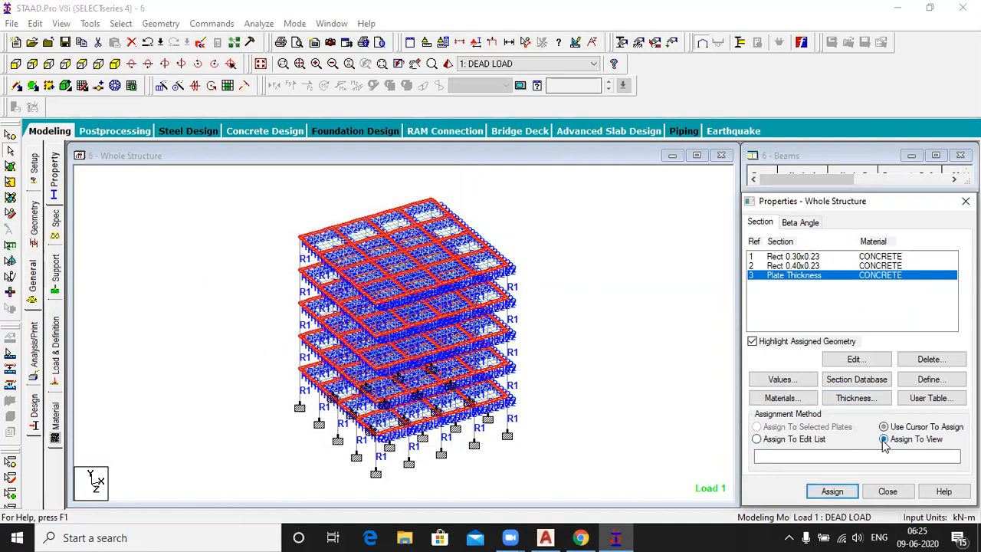
left_click(832, 493)
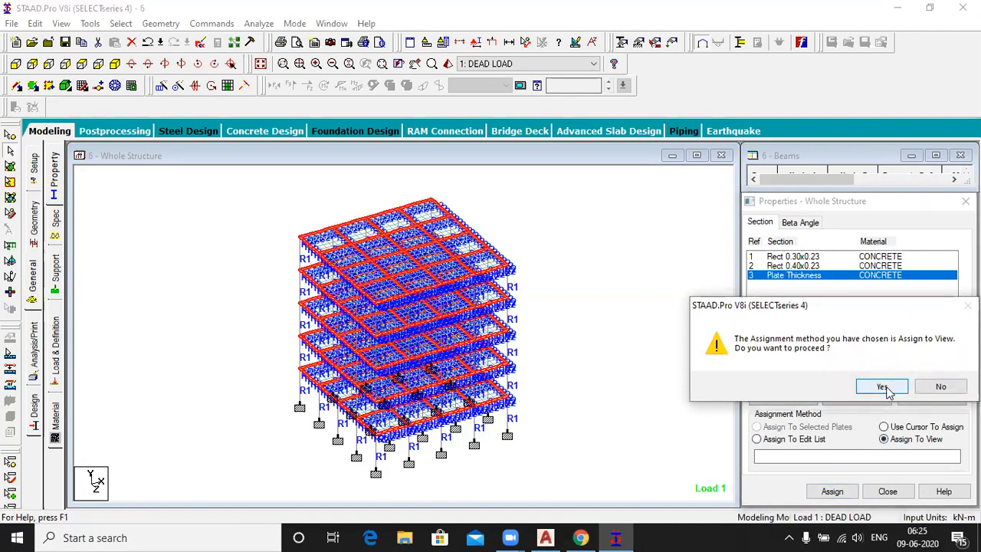
left_click(875, 386)
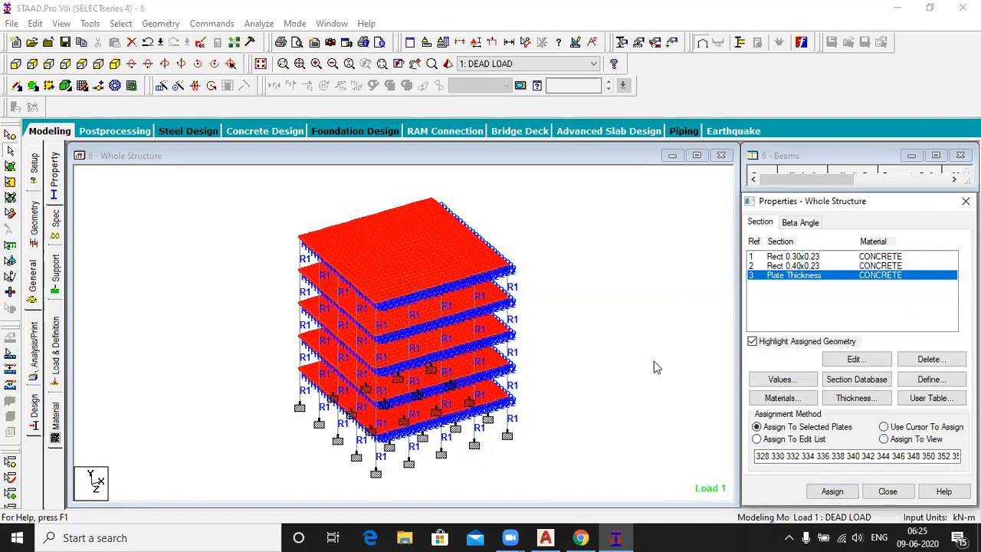
left_click(654, 367)
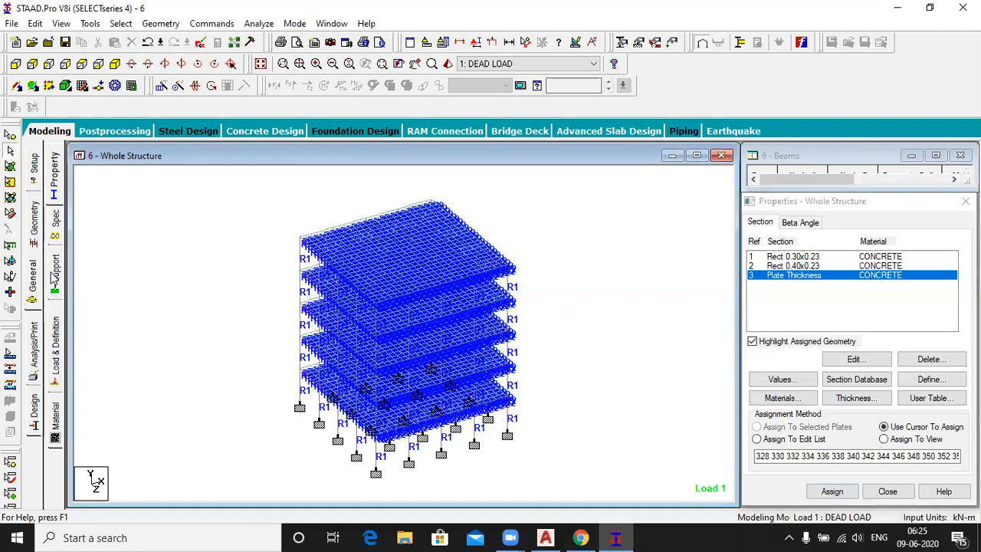
Reassign the SELFWEIGHT Y -1 item of the DEAD LOAD case to the entire view so it includes the new plates.
left_click(55, 356)
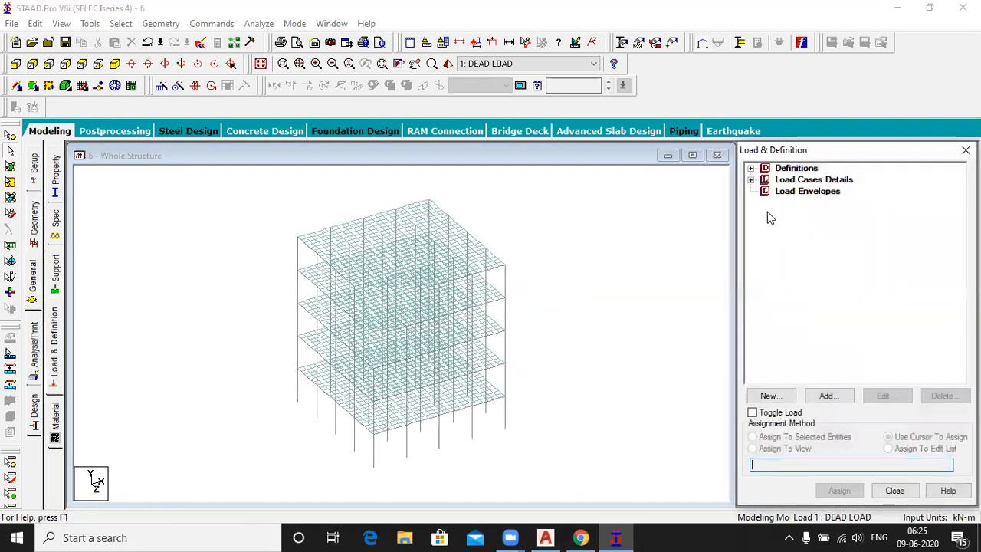
left_click(750, 183)
left_click(751, 179)
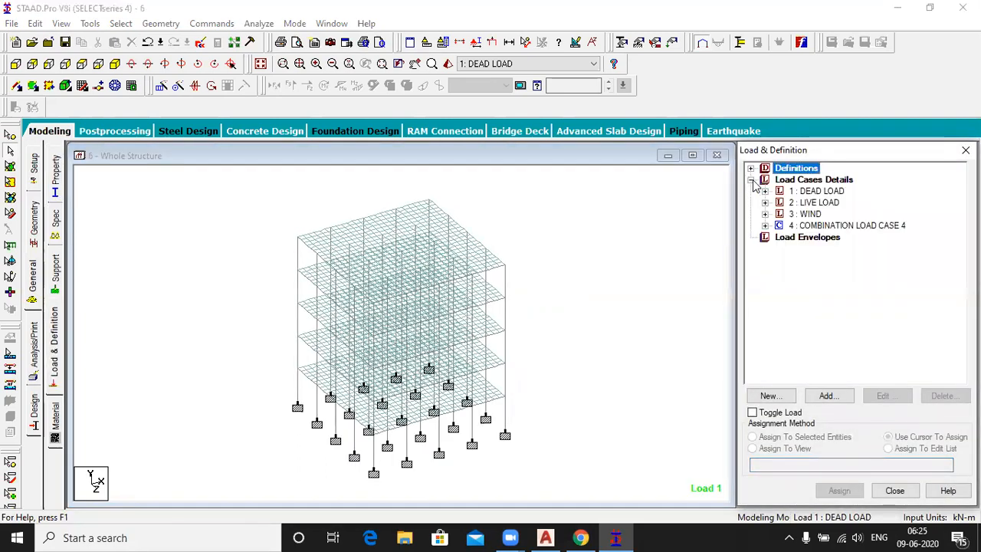
left_click(765, 191)
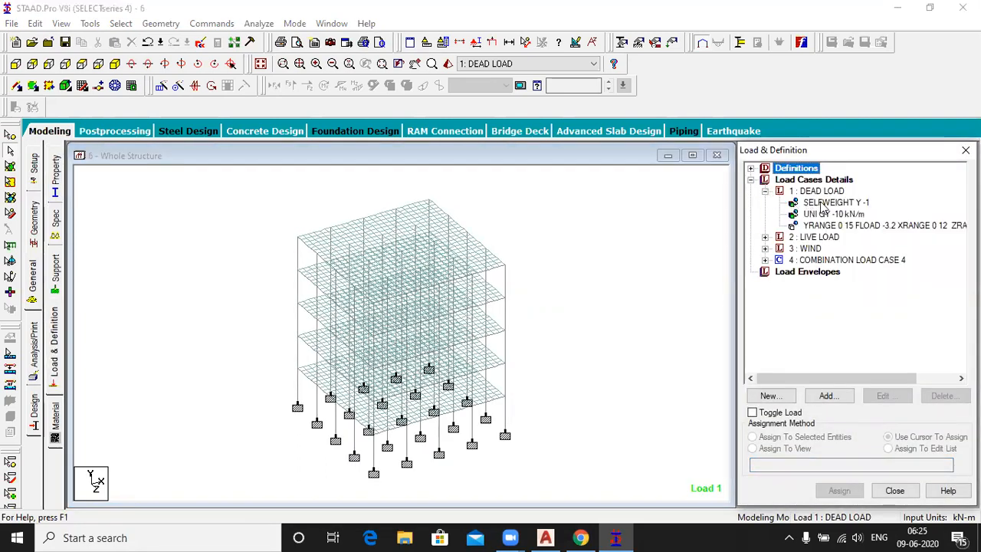
left_click(824, 203)
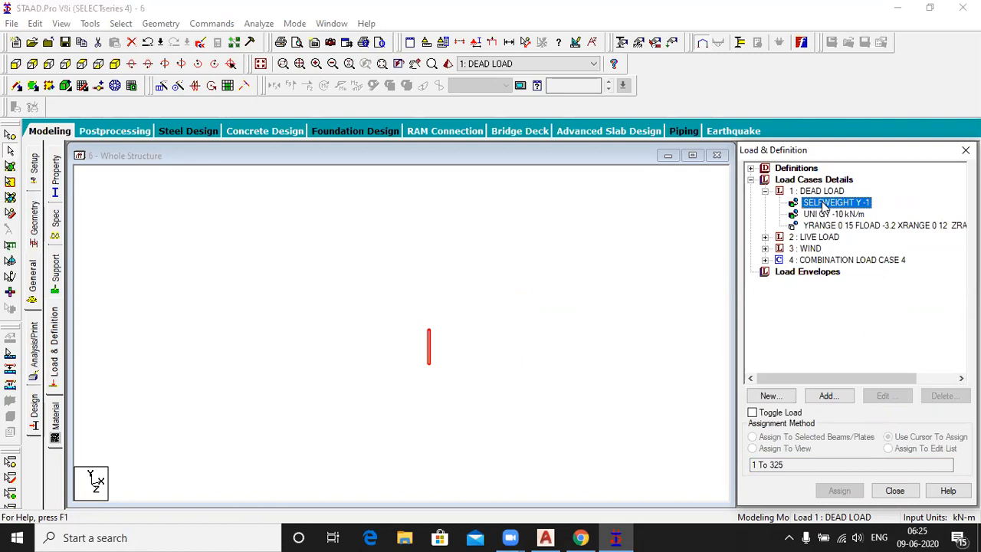
left_click(628, 354)
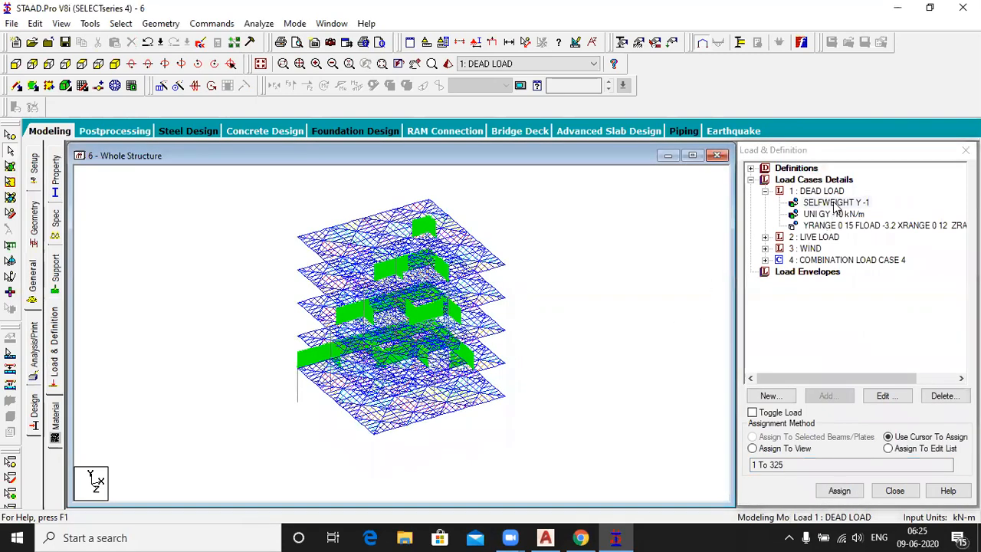
left_click(836, 204)
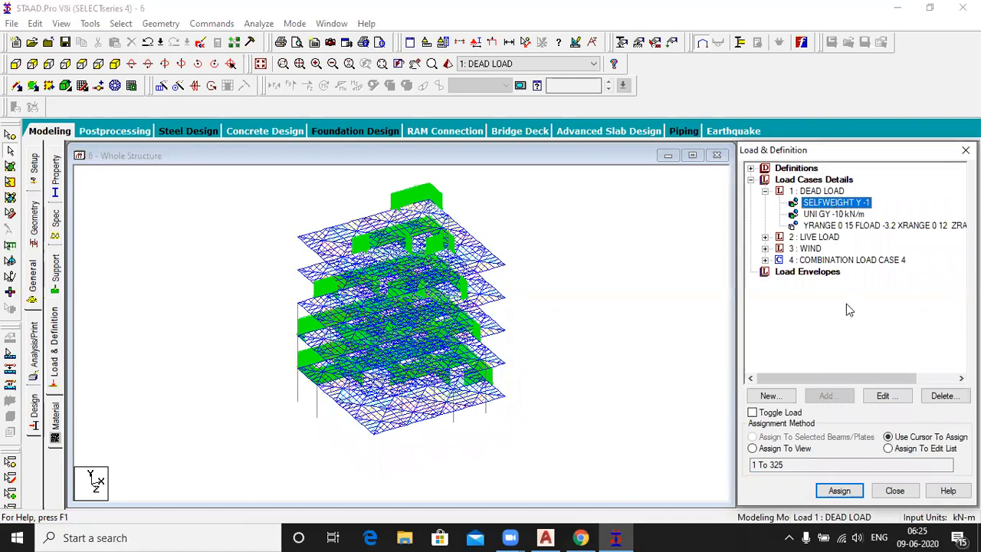
left_click(848, 497)
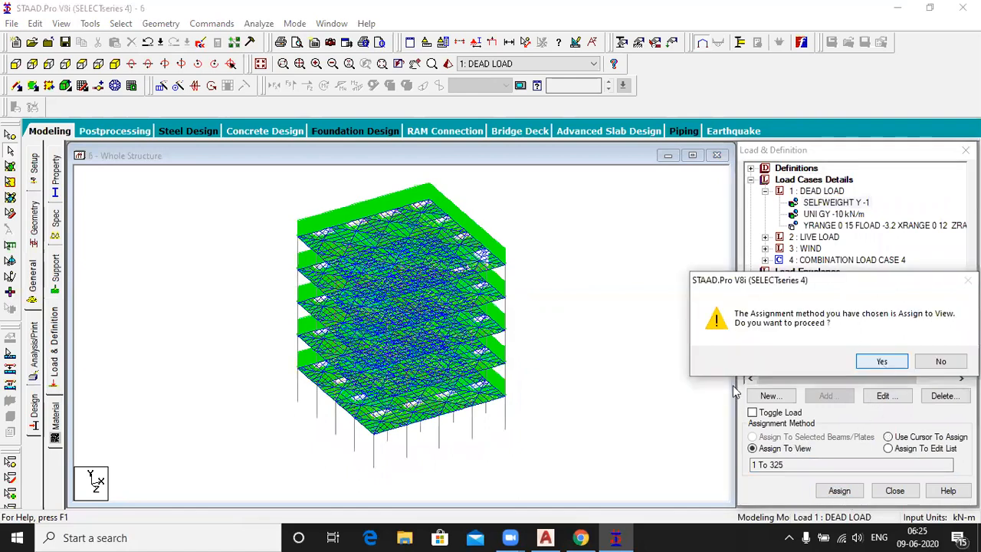
key("Return")
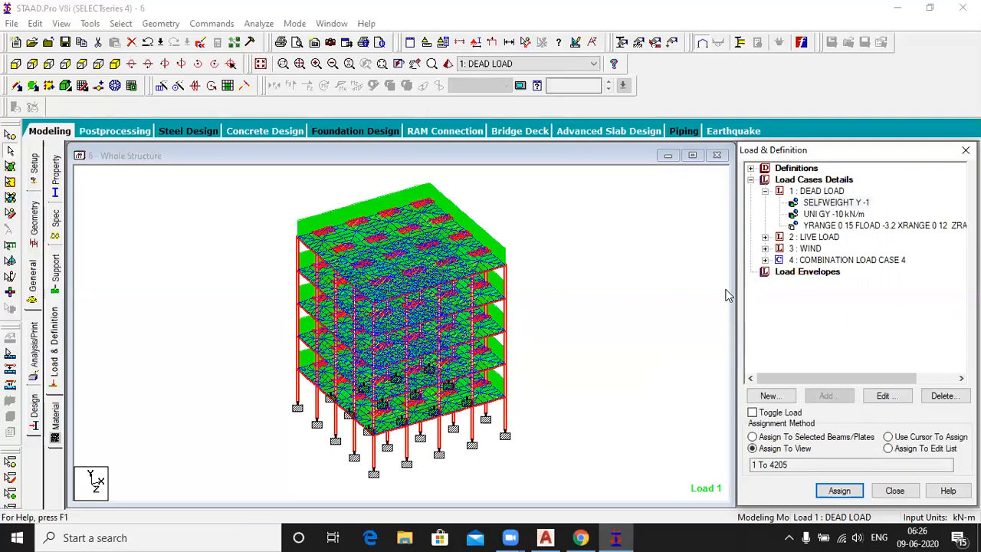
left_click(190, 240)
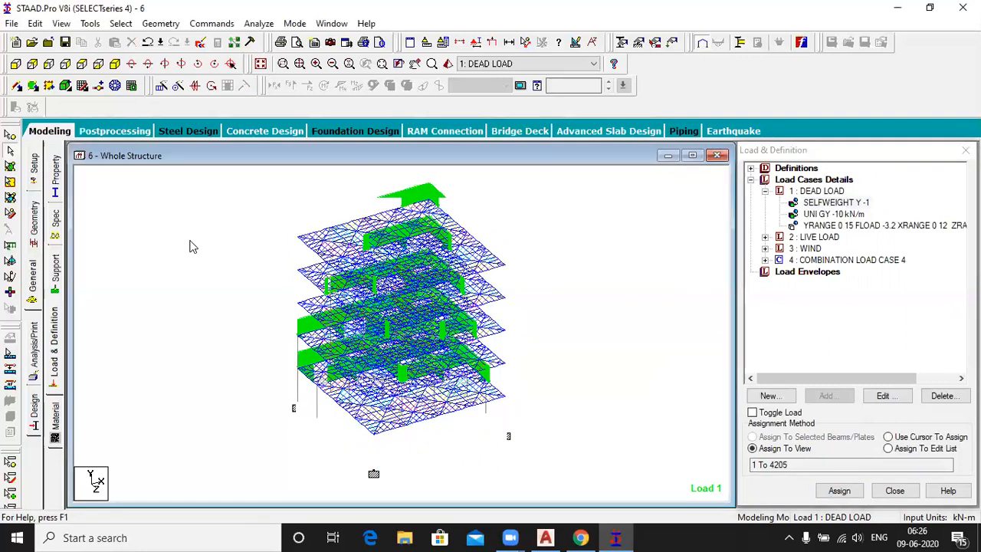
Run the structural analysis, saving the modified model first.
left_click(259, 23)
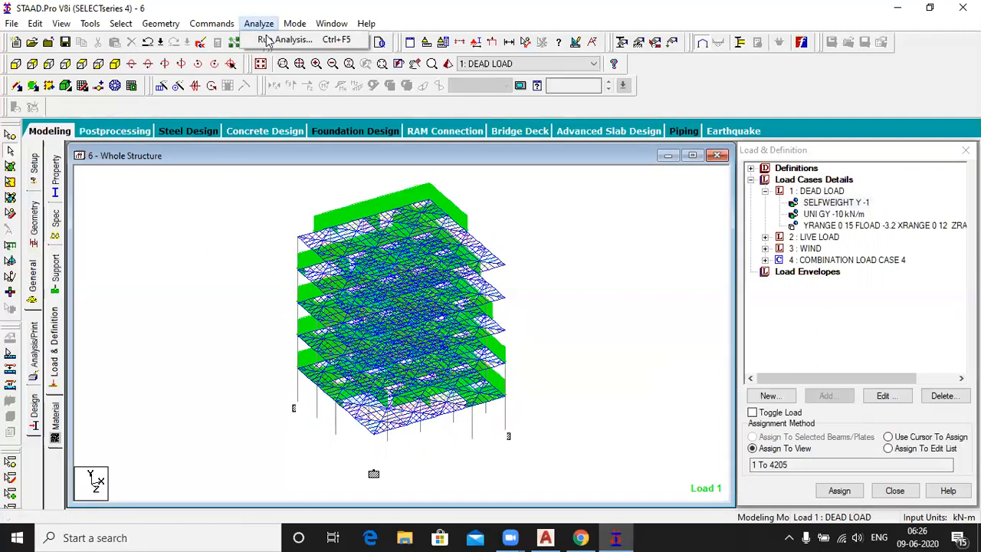
left_click(268, 40)
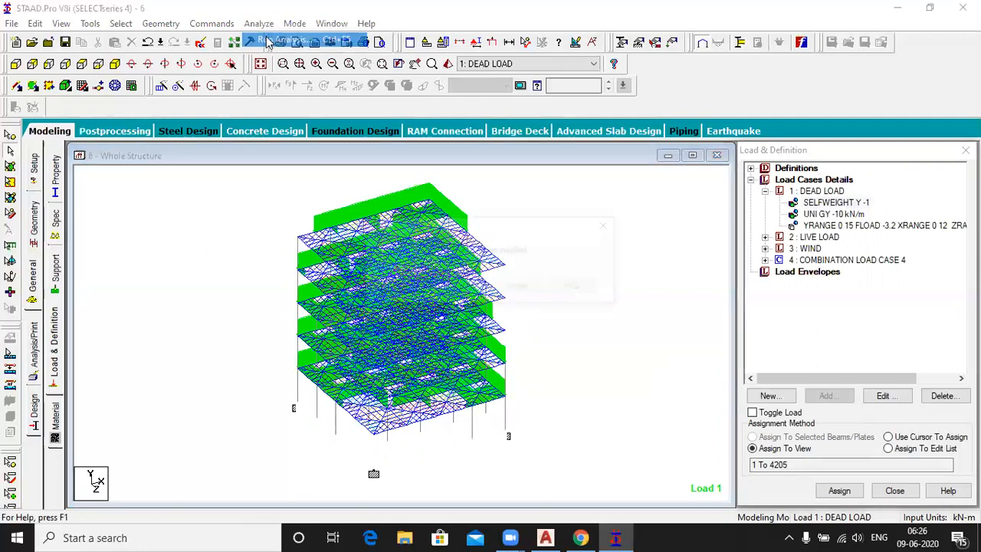
left_click(401, 287)
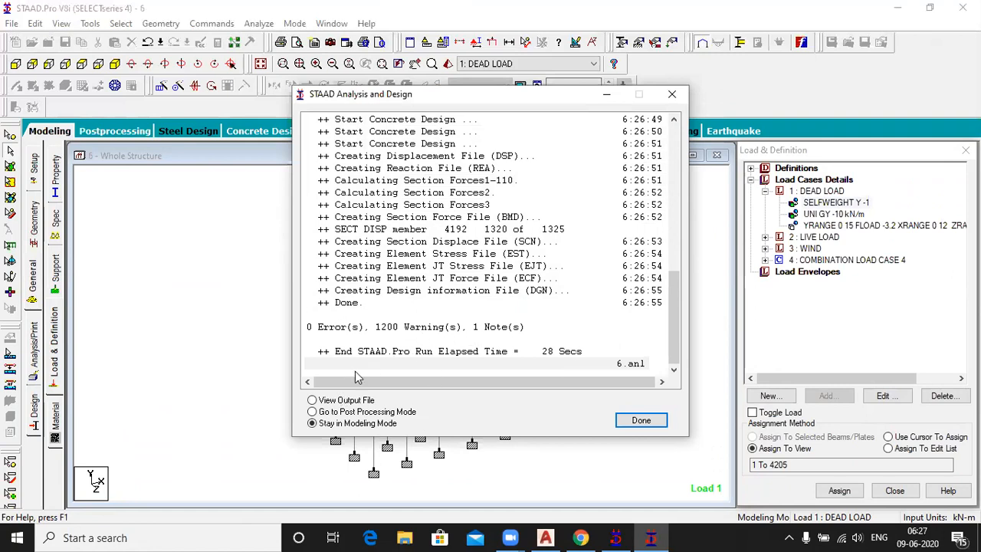
Open the analysis output file, examine its results list and the first length-to-depth ratio warning, and close it.
left_click(312, 400)
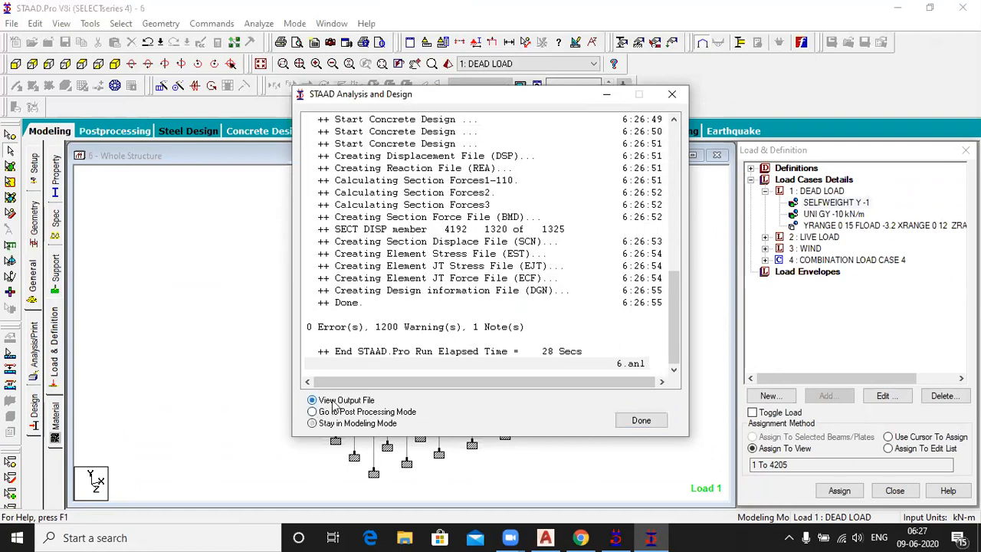
left_click(639, 421)
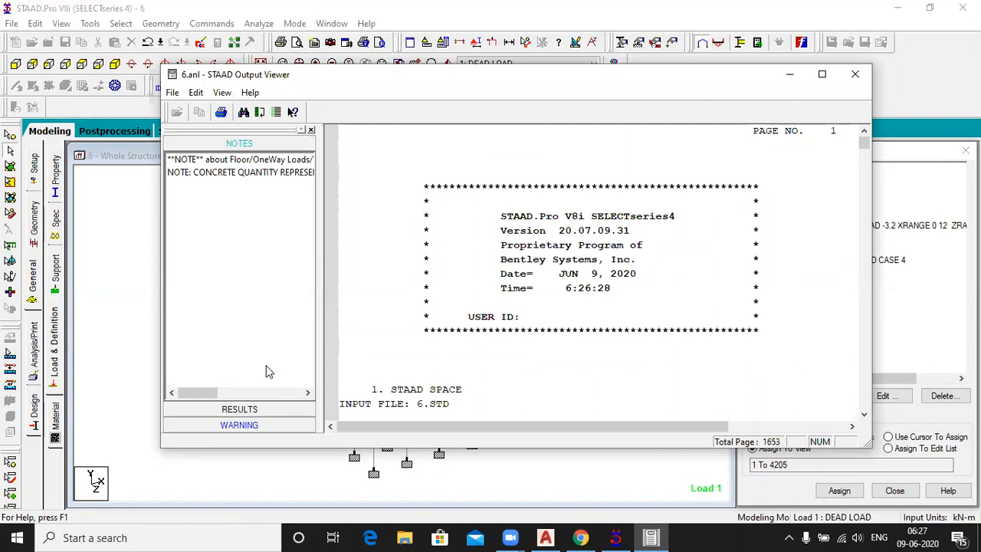
left_click(253, 412)
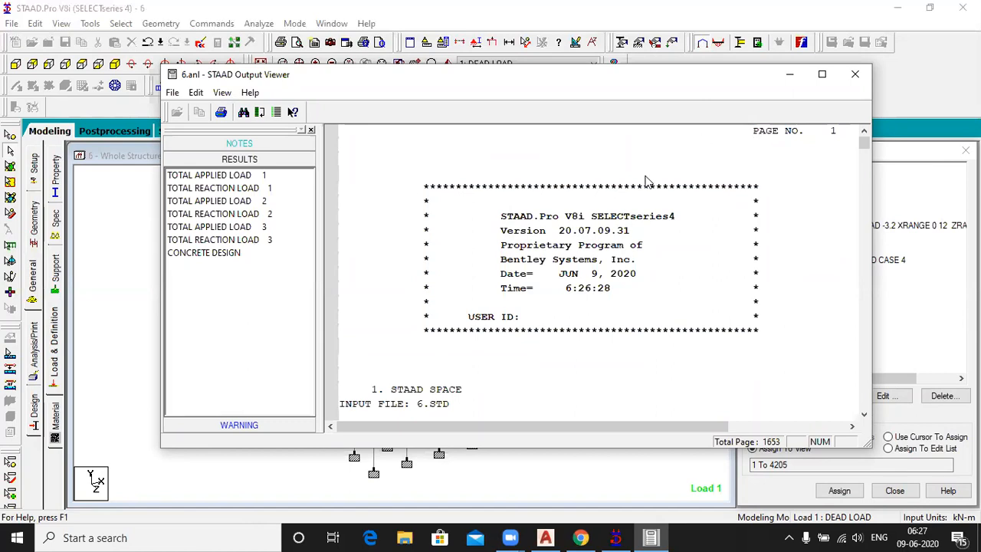
scroll(480, 294, "down", 2)
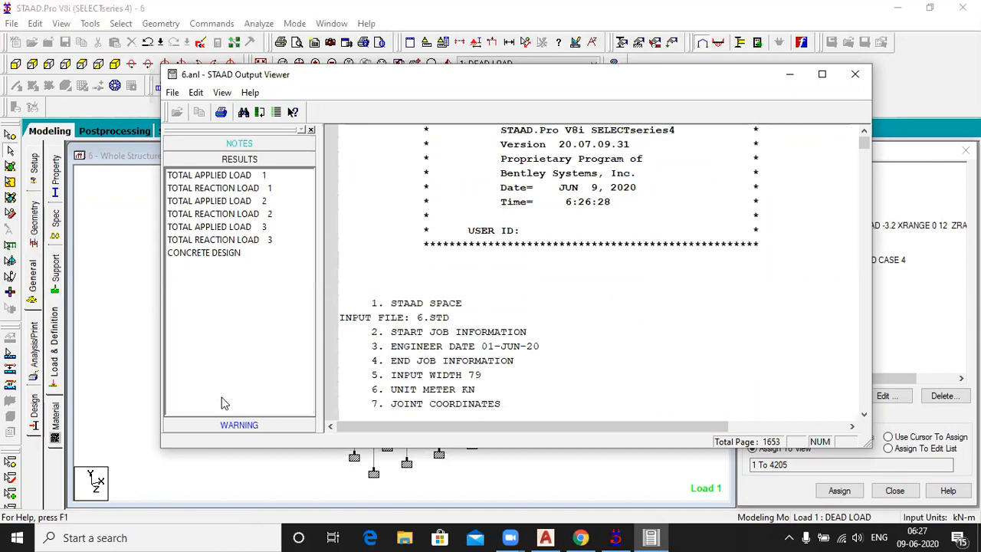
left_click(228, 425)
left_click(216, 191)
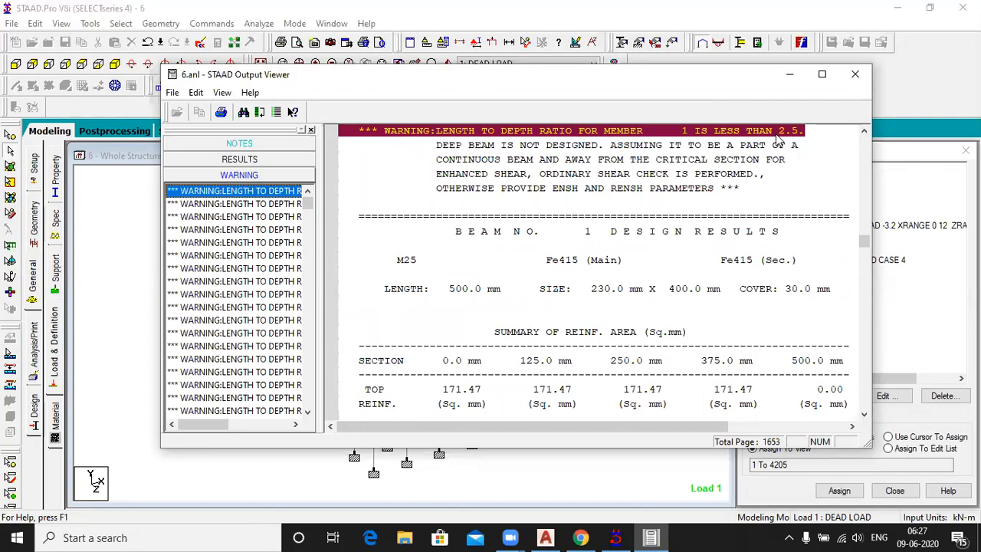
left_click(855, 75)
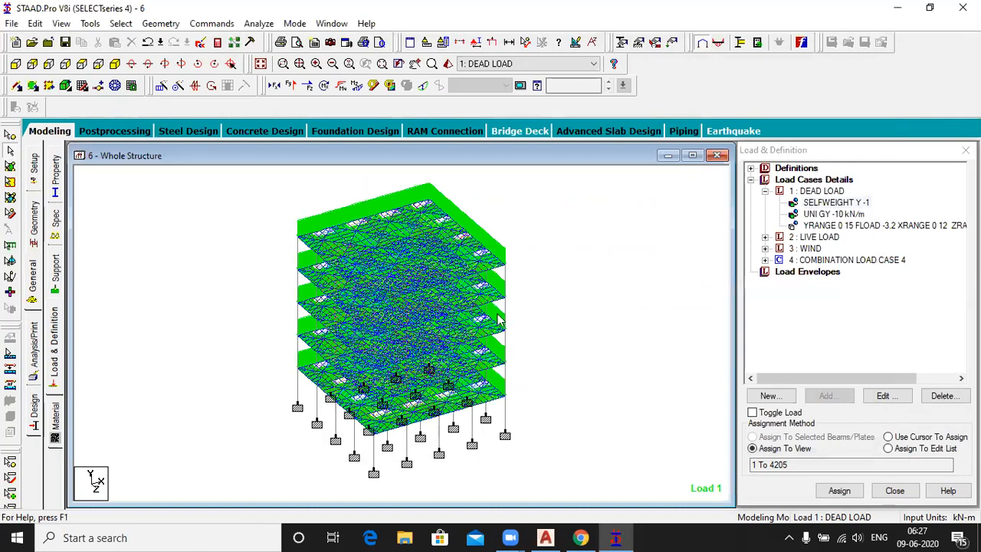
Select the beams of all five floor levels in the front view and return to the isometric view.
left_click(16, 64)
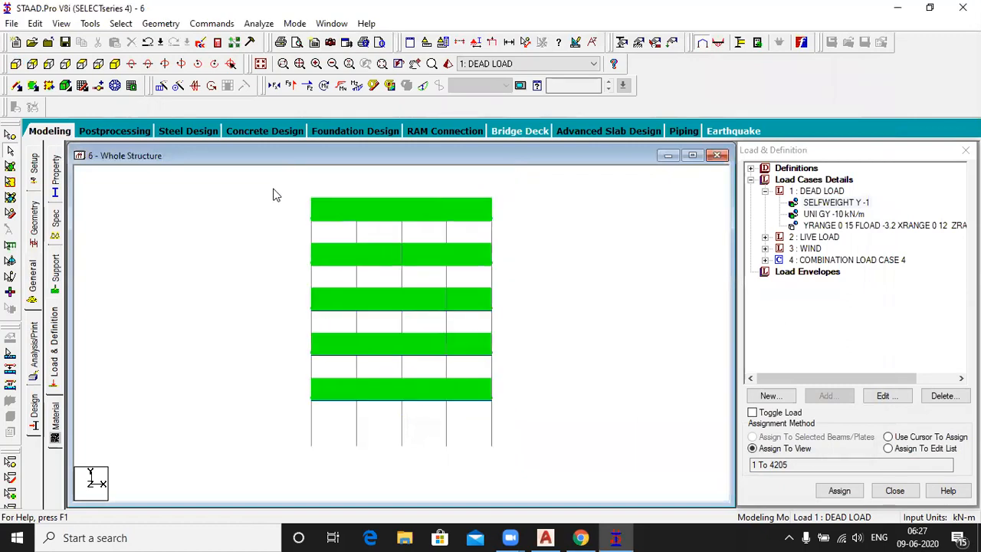
left_click_drag(441, 223, 541, 230)
left_click_drag(290, 253, 497, 273)
left_click_drag(294, 309, 498, 320)
left_click_drag(291, 347, 523, 365)
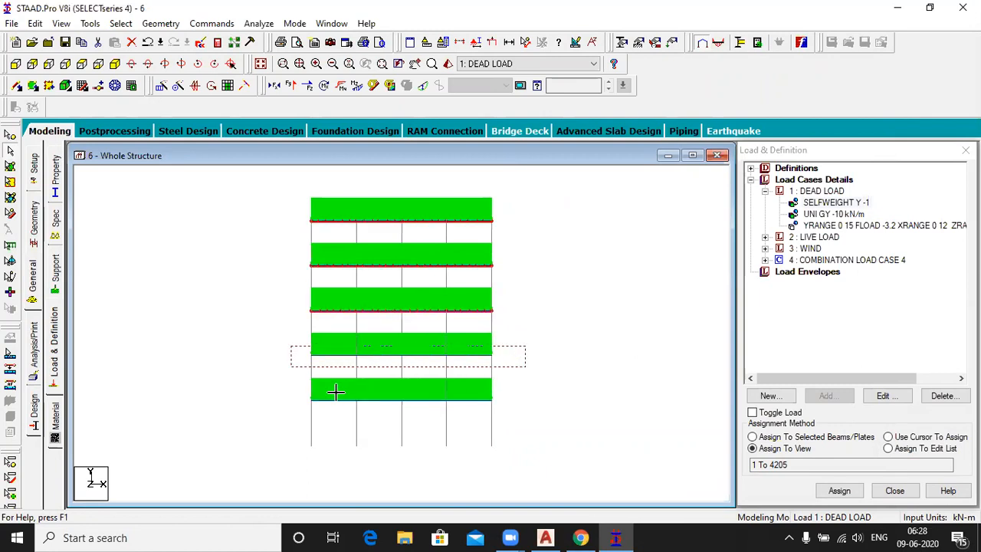
left_click_drag(285, 395, 512, 407)
left_click_drag(524, 403, 534, 407)
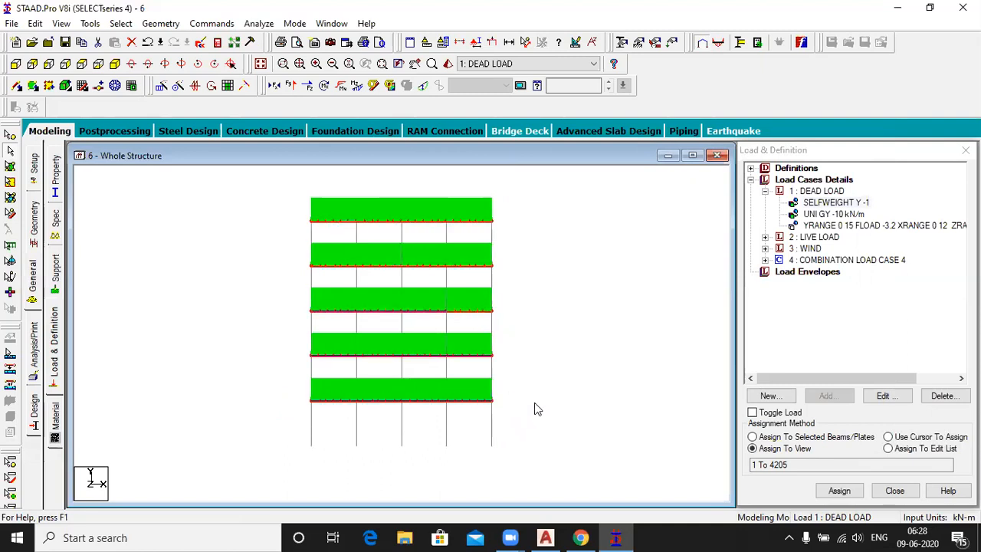
left_click(116, 64)
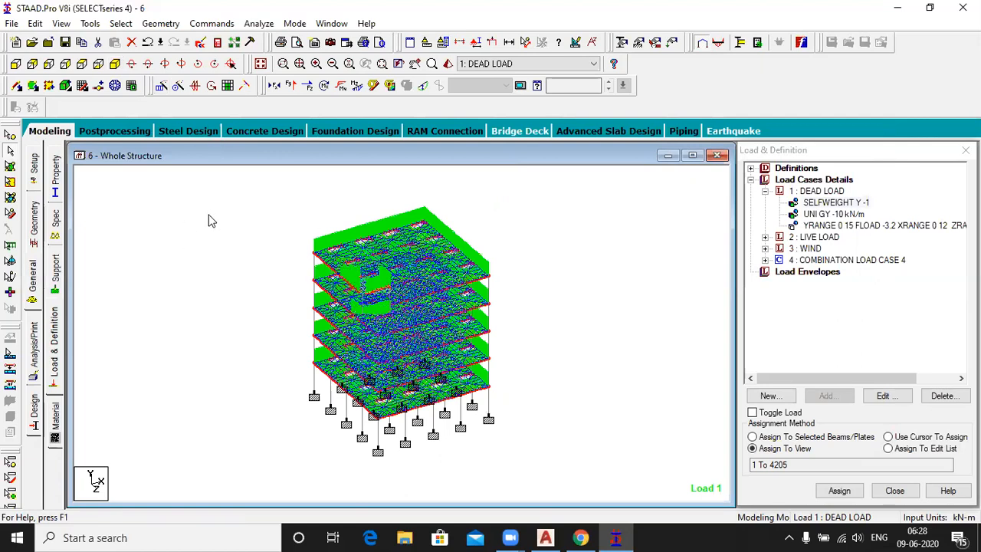
Start Merge Selected Members for the floor beams and merge the first group of segments into beam 1, accepting the loss of crossing connectivity.
left_click(161, 24)
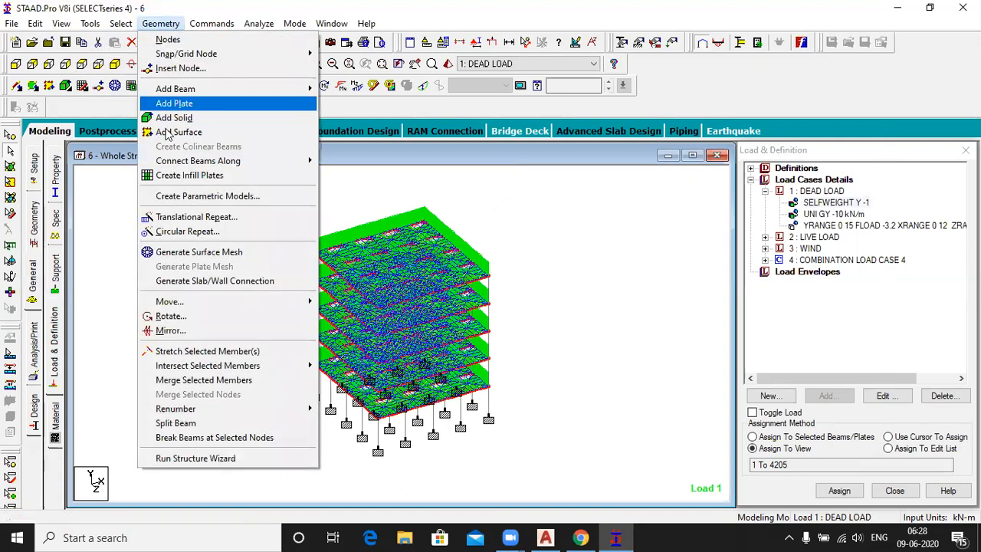
left_click(214, 382)
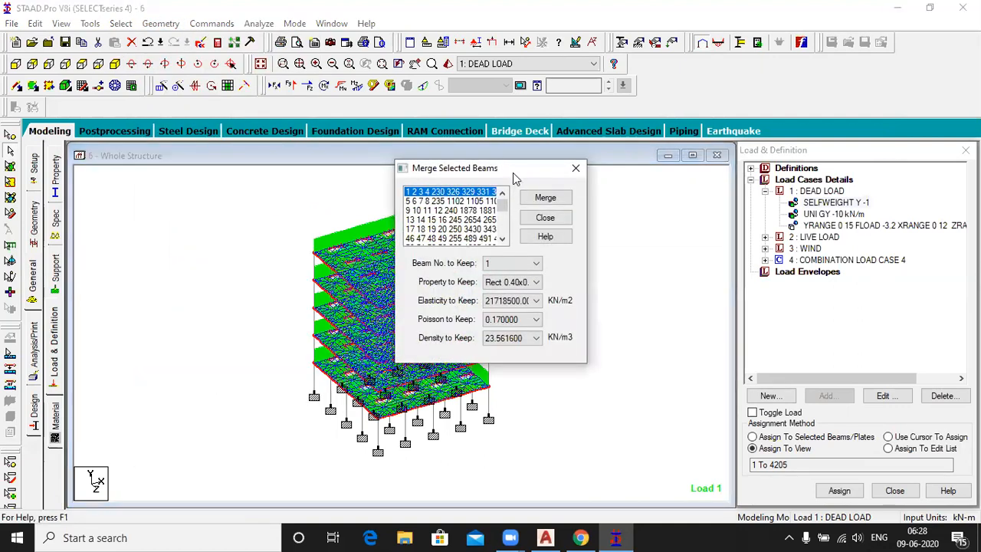
left_click(546, 199)
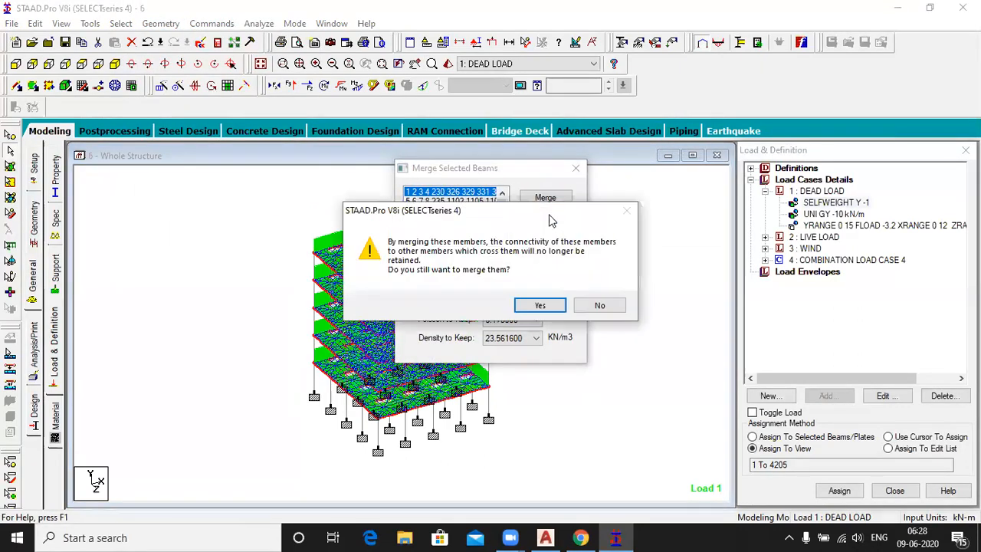
left_click(538, 306)
left_click(536, 301)
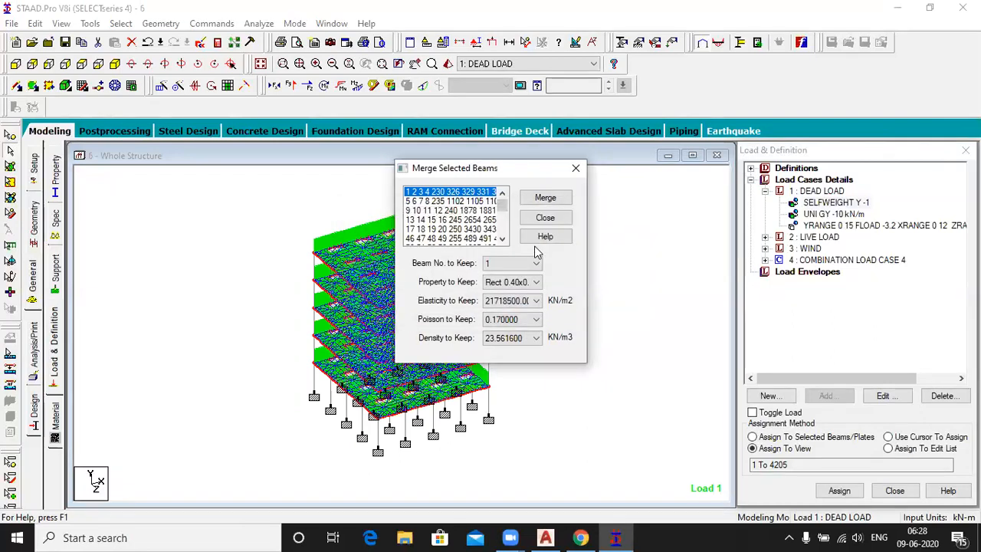
left_click(544, 198)
left_click(539, 306)
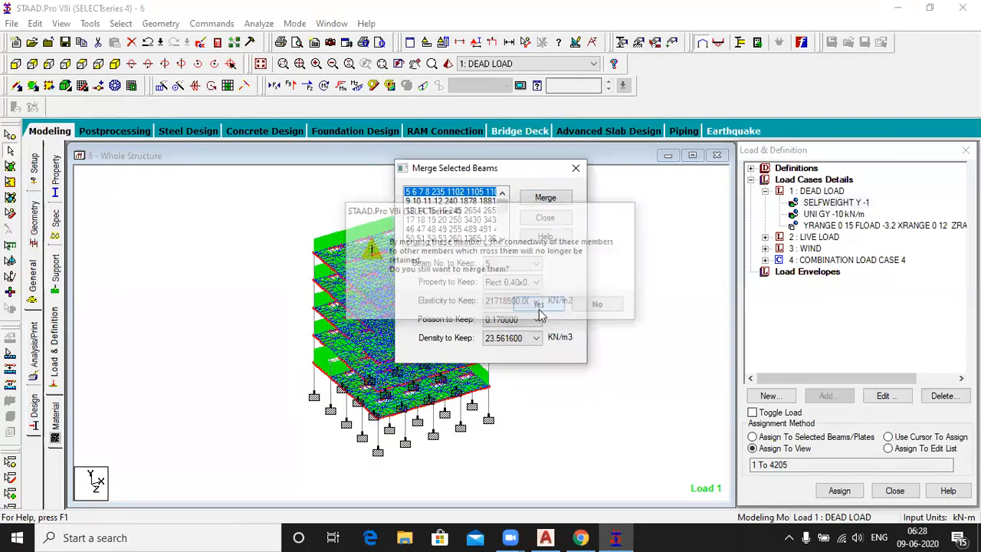
Merge every remaining group of floor beam segments with the offered beam numbers and properties, accepting each connectivity loss, and close the merge dialog.
left_click(545, 197)
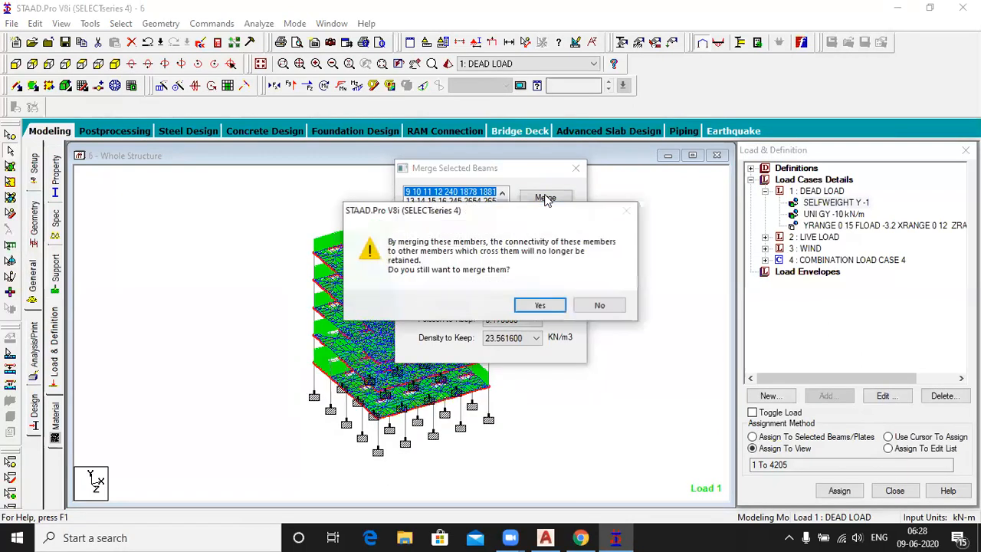
left_click(537, 306)
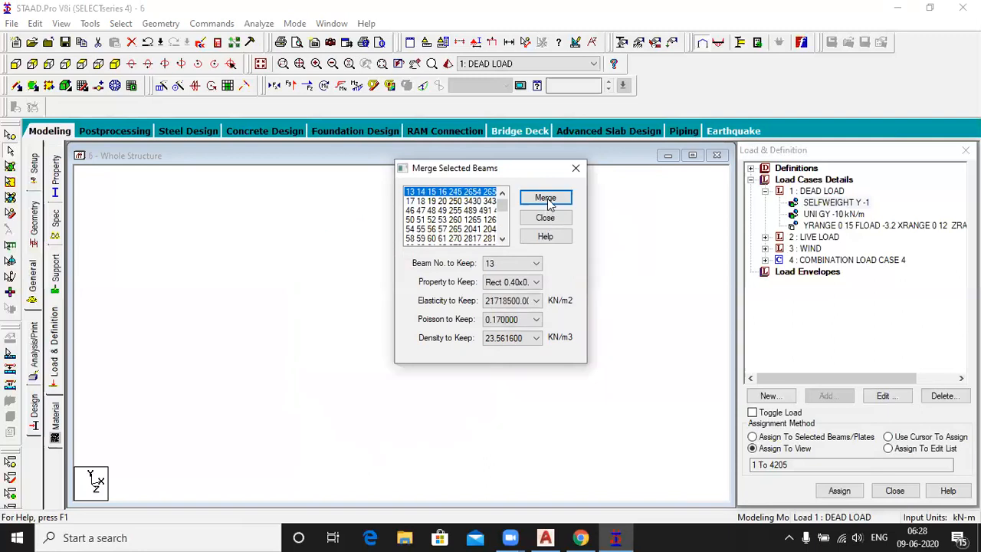
left_click(545, 197)
left_click(522, 306)
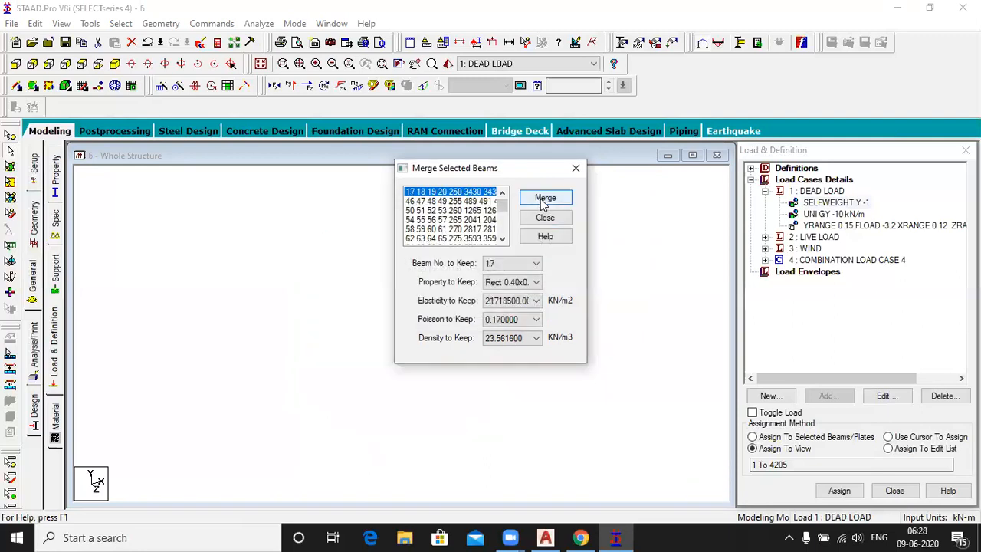
left_click(545, 197)
left_click(539, 305)
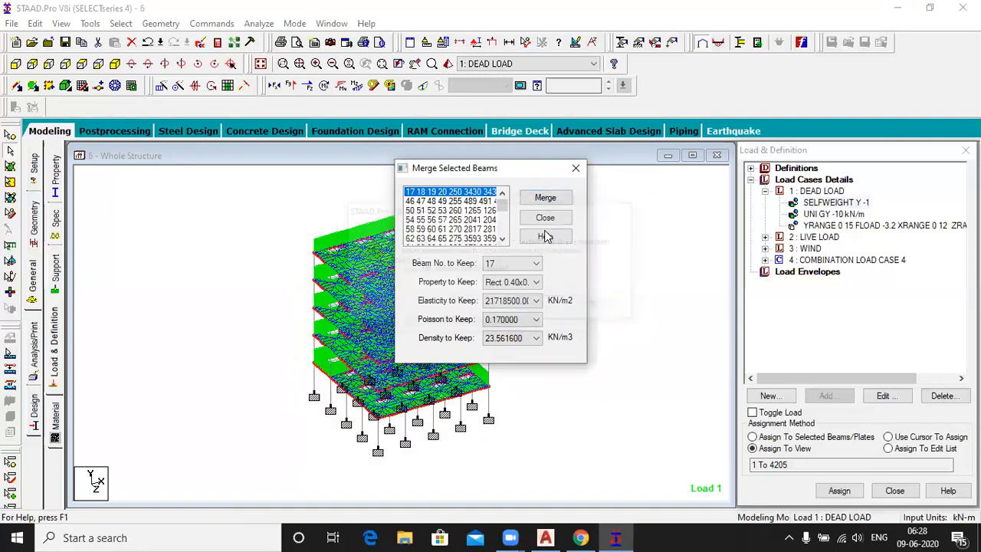
left_click(552, 201)
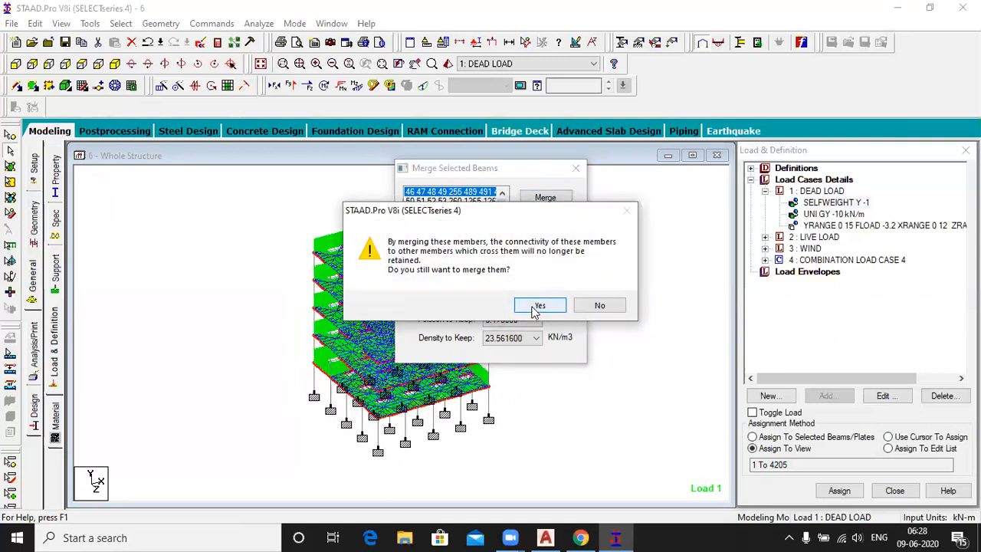
left_click(537, 304)
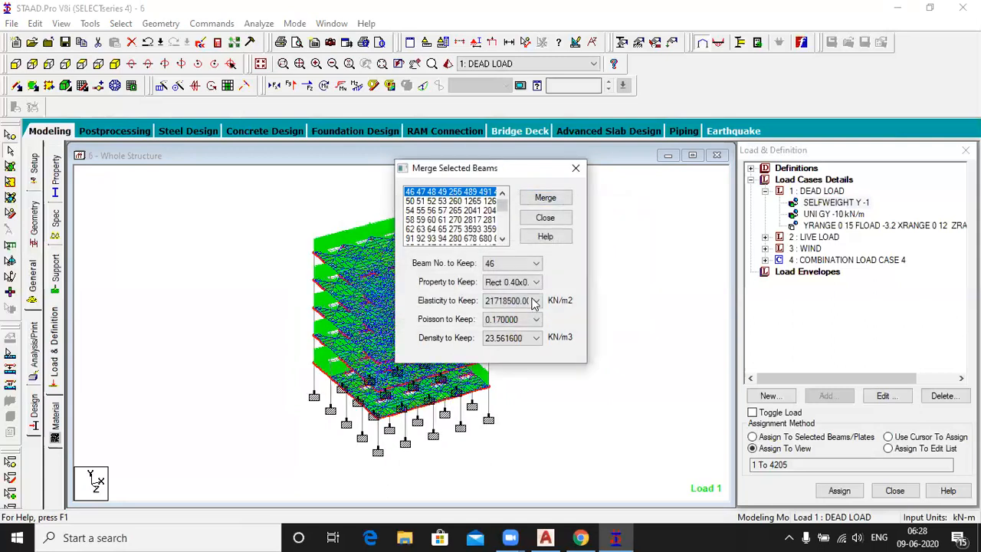
left_click(545, 198)
left_click(540, 305)
left_click(545, 197)
left_click(540, 305)
left_click(545, 198)
left_click(541, 303)
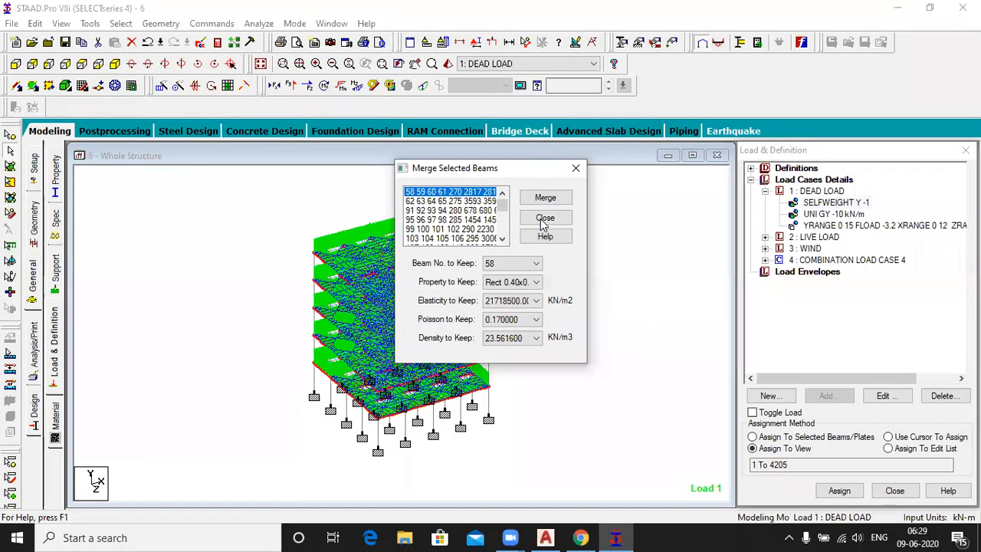
key("Return")
key("Return")
key("Return")
key("Return")
key("Return")
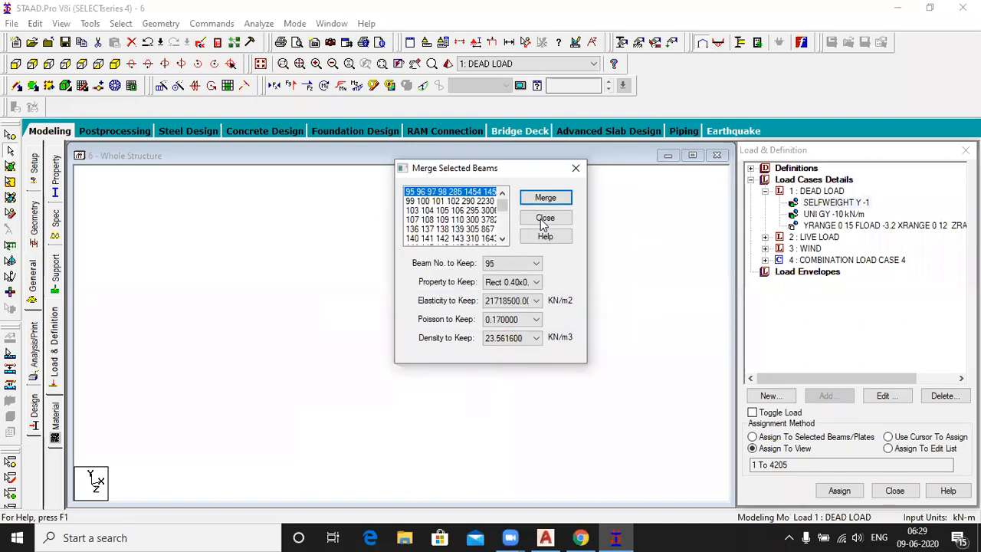
key("Return")
key("Return")
key("Return")
key("Return")
key("Return")
key("Return")
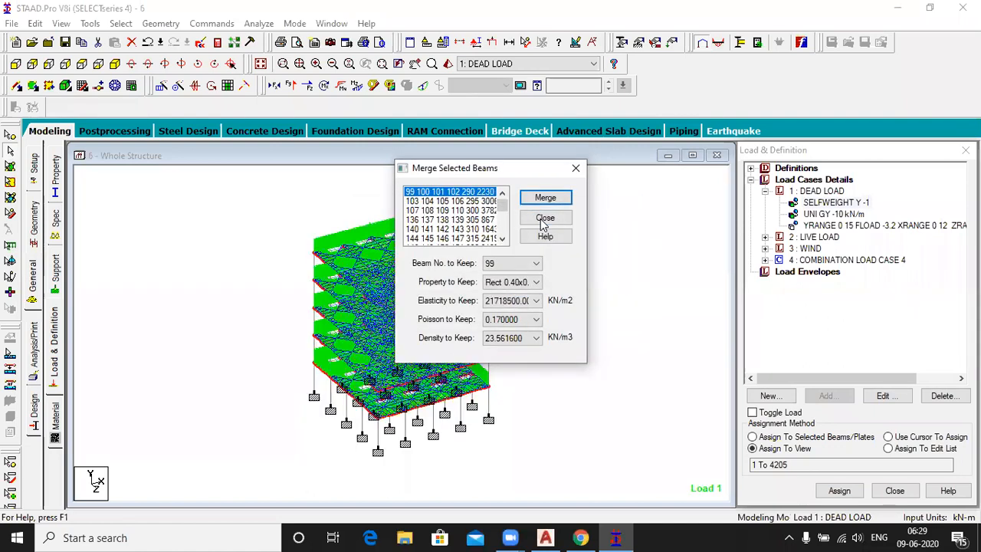
key("Return")
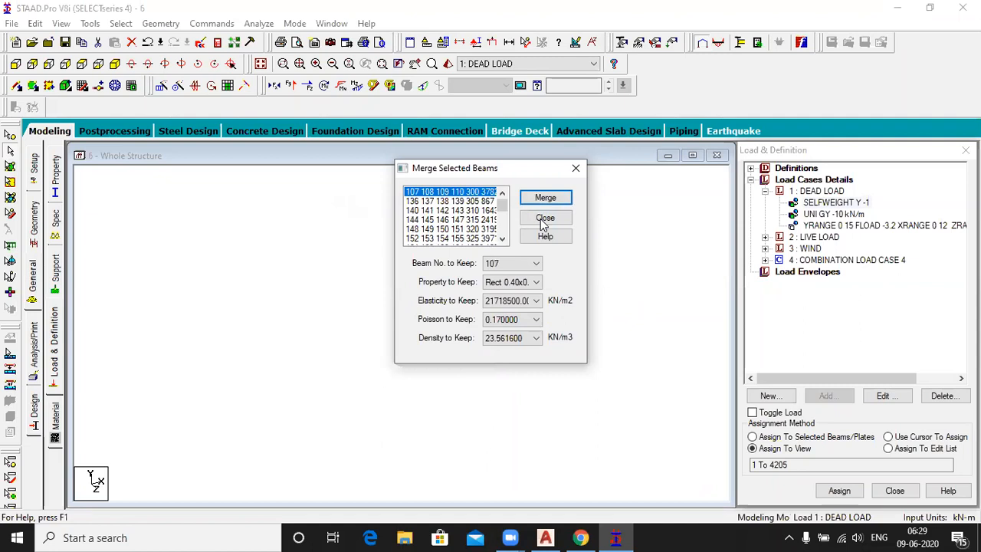
key("Return")
key("Return")
key("Return")
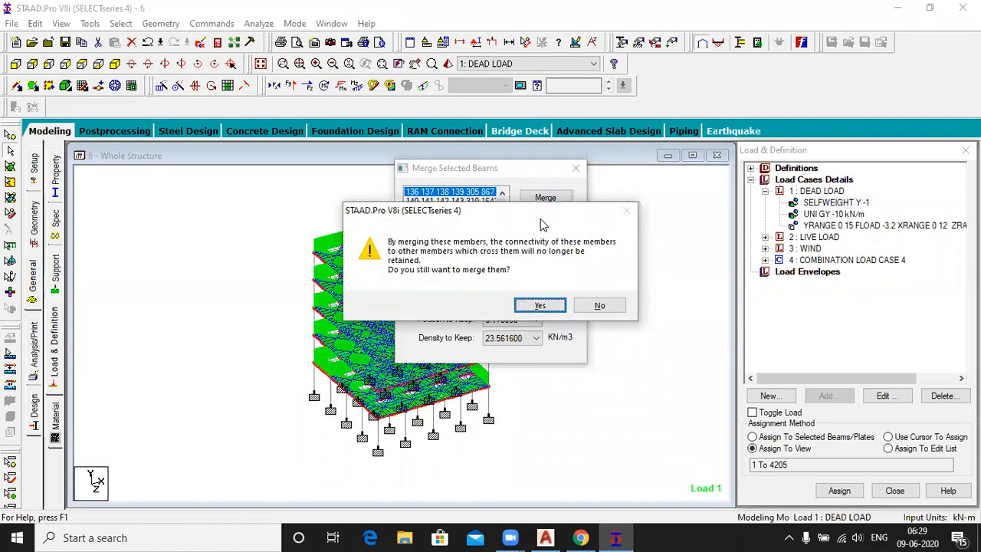
key("Return")
key("Return")
key("Return")
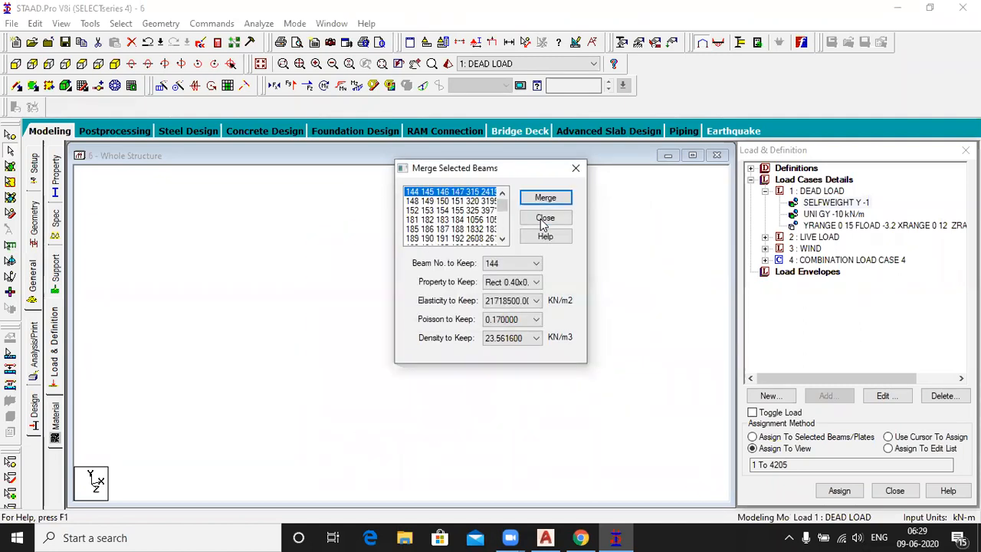
key("Return")
key("Return")
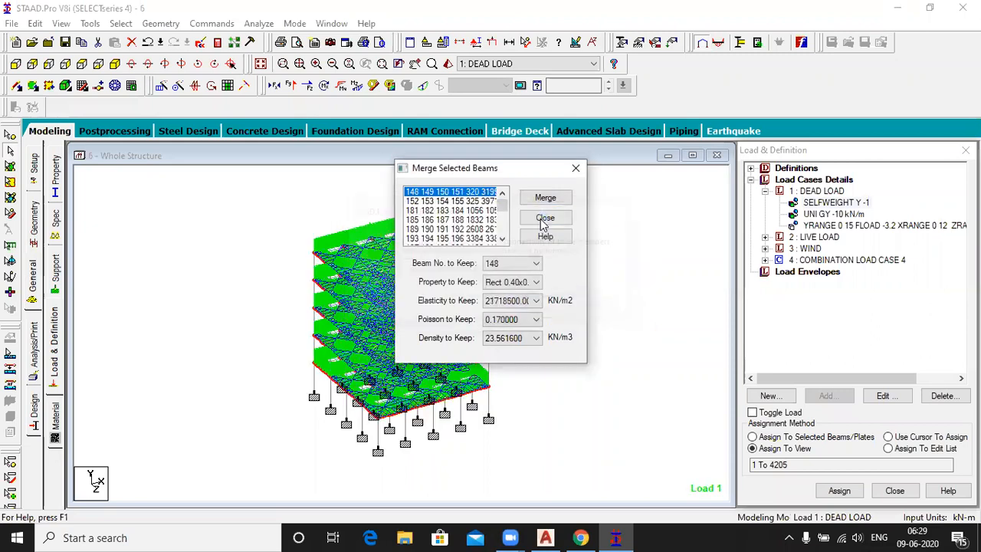
key("Return")
key("Return")
key("Return")
key("Return")
key("Return")
key("Return")
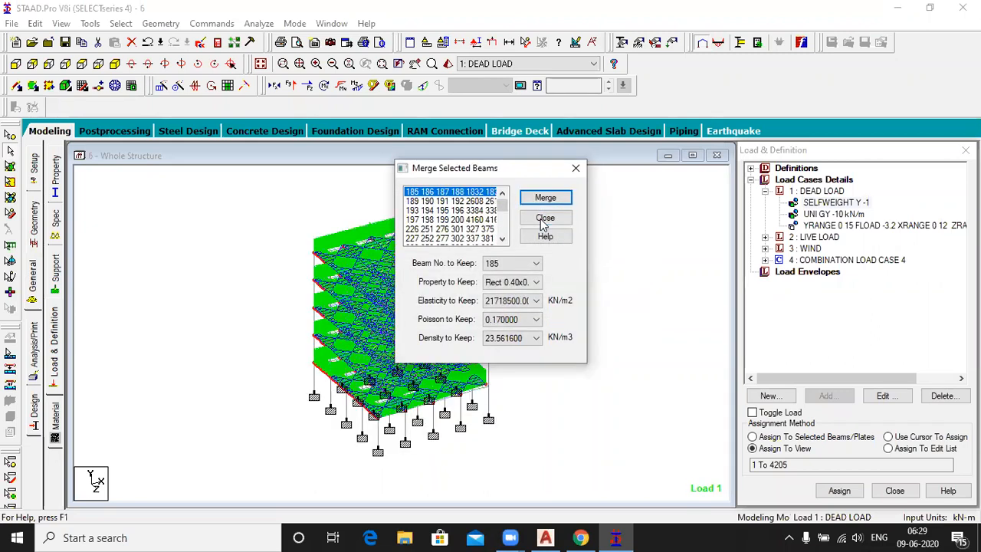
key("Return")
key("Return")
key("Return")
key("Return")
key("Return")
key("Return")
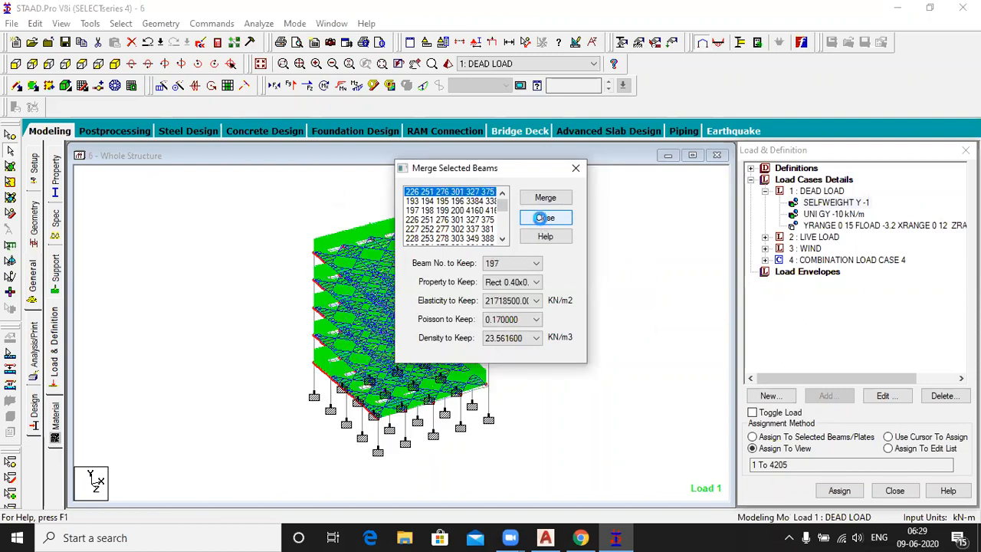
key("Return")
key("Return")
key("Return")
key("Return")
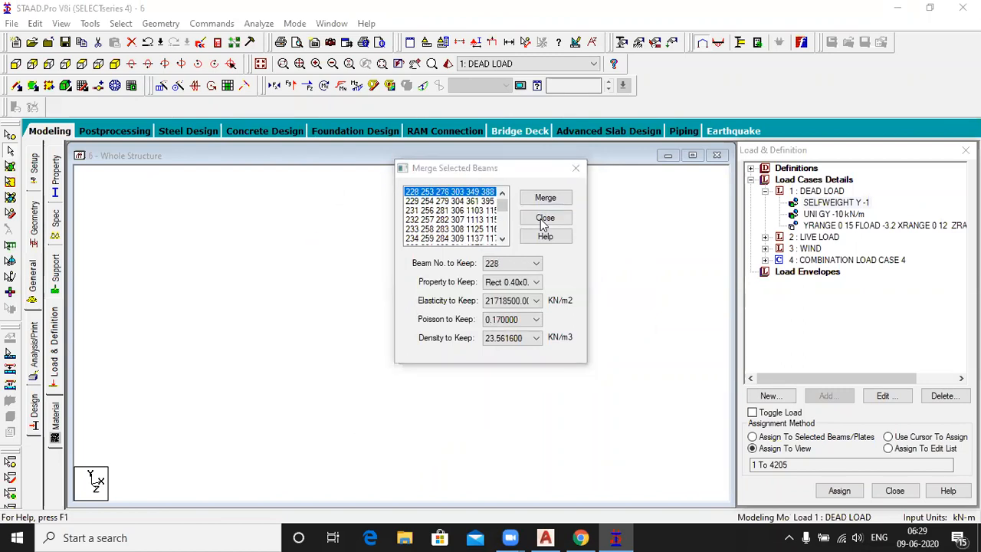
key("Return")
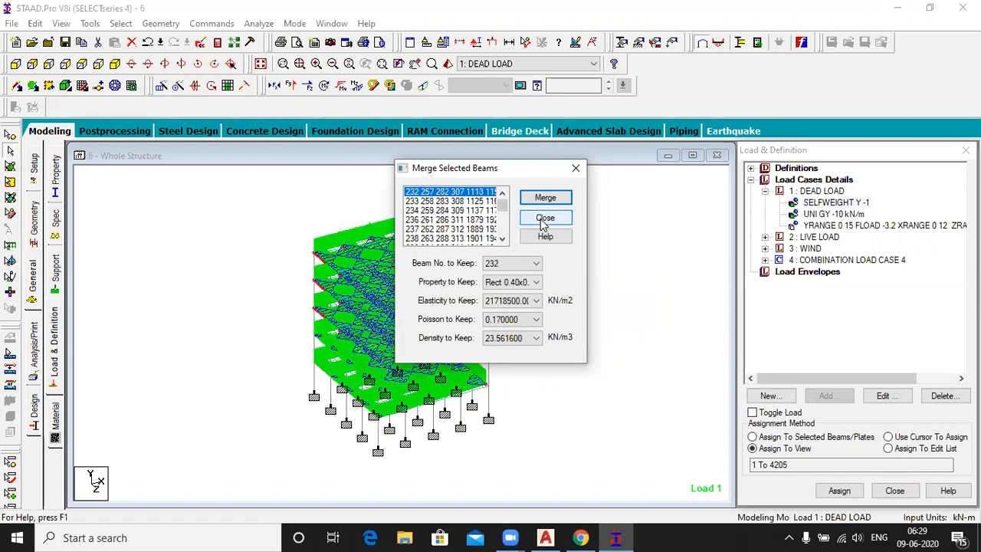
key("Return")
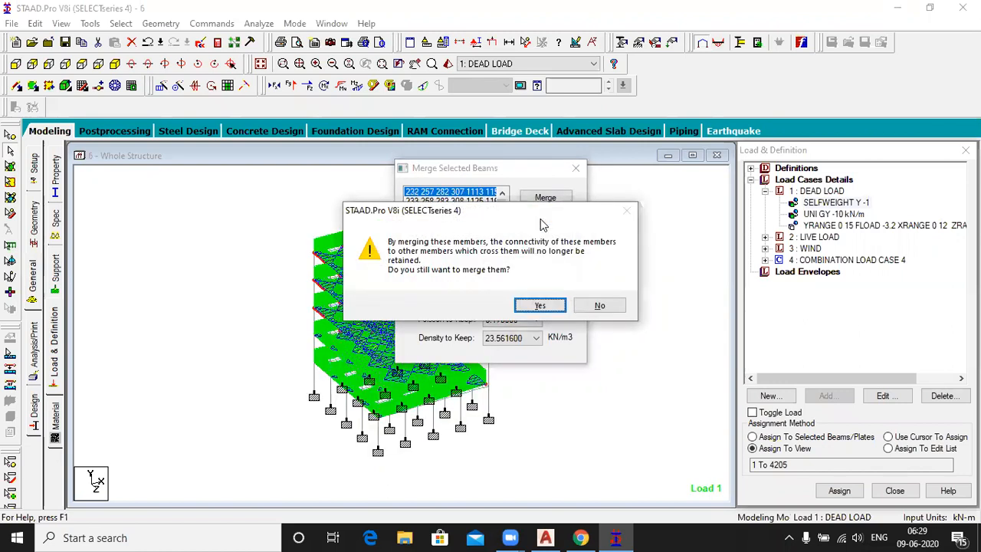
key("Return")
key("Return")
key("Return")
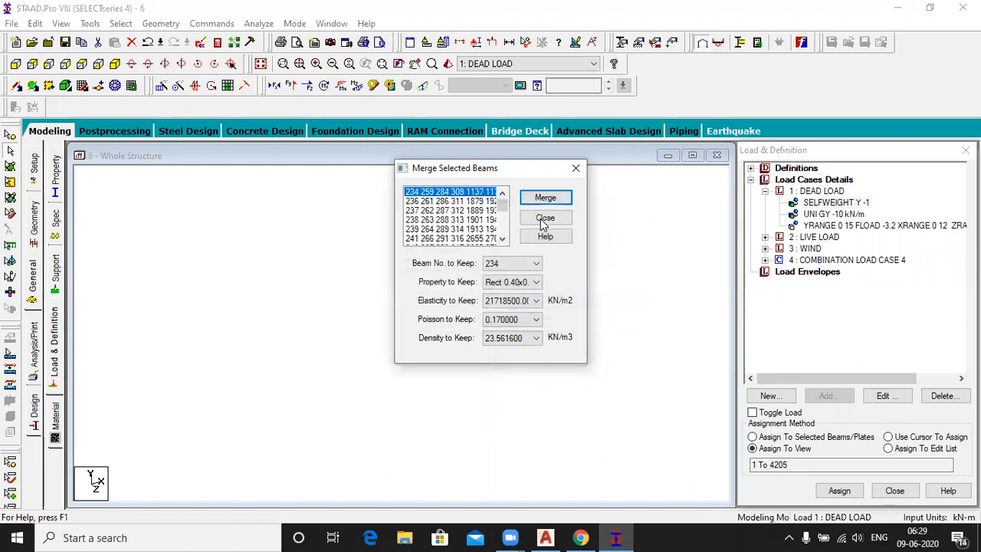
key("Return")
key("Return")
key("Return")
key("Return")
key("Return")
key("Return")
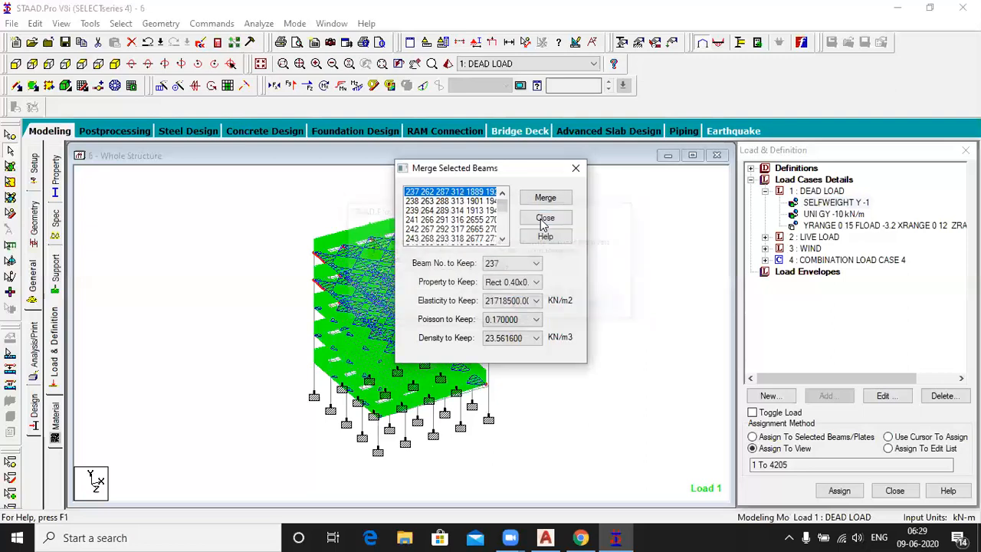
key("Return")
key("Return")
key("Return")
key("Return")
key("Return")
key("Return")
key("Return")
key("Return")
key("Return")
key("Return")
key("Return")
key("Return")
key("Return")
key("Return")
key("Return")
key("Return")
key("Return")
key("Return")
key("Return")
key("Return")
key("Return")
key("Return")
key("Return")
key("Return")
key("Return")
key("Return")
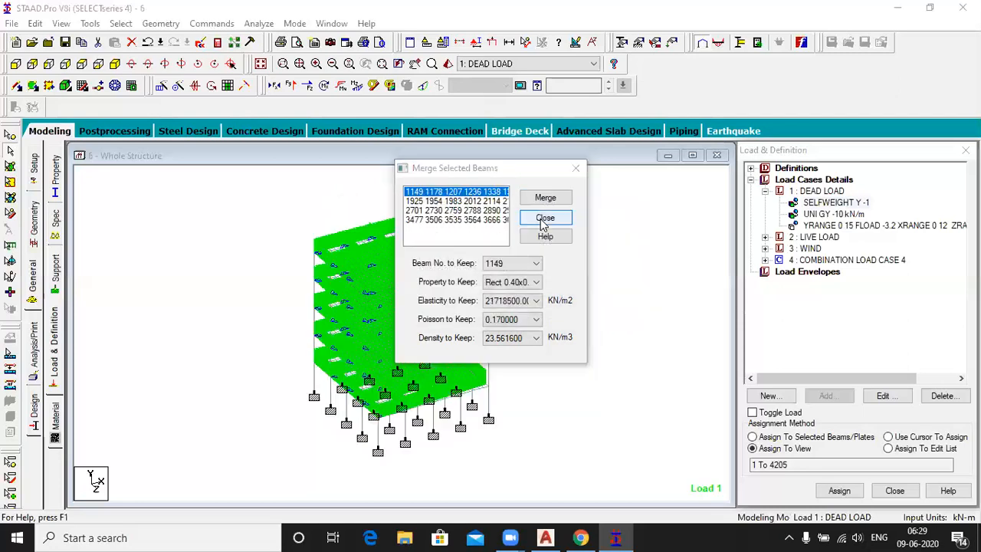
key("Return")
key("Return")
key("Return")
key("Return")
key("Return")
key("Return")
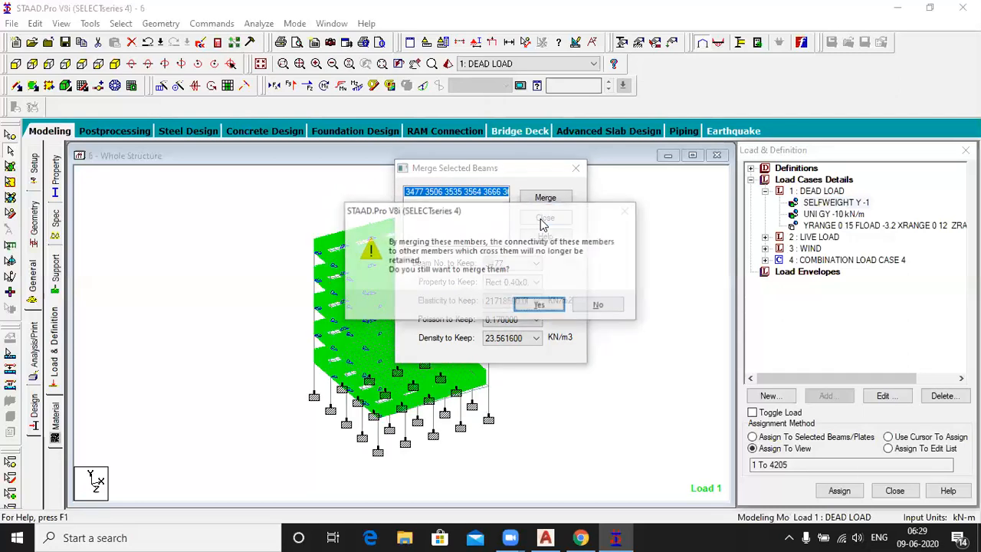
key("Return")
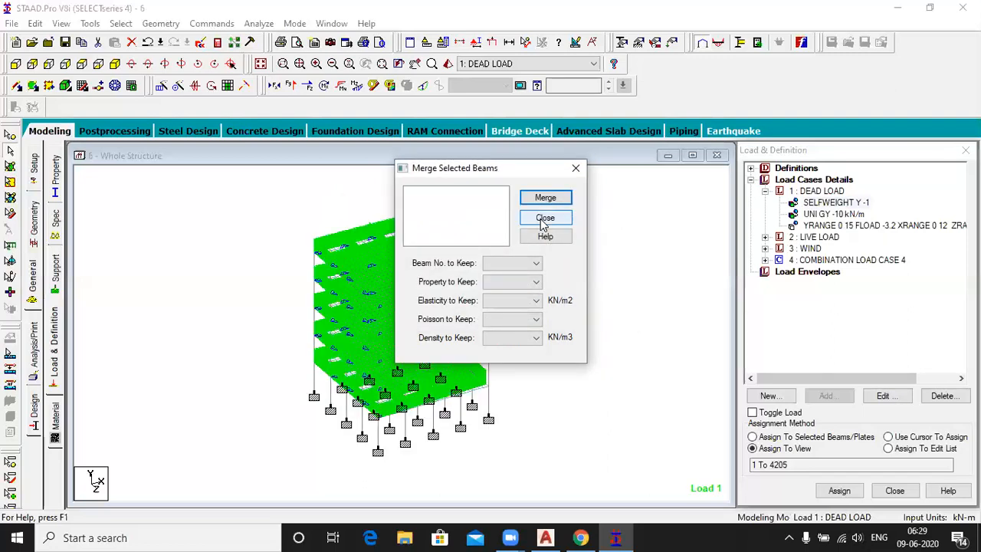
left_click(544, 219)
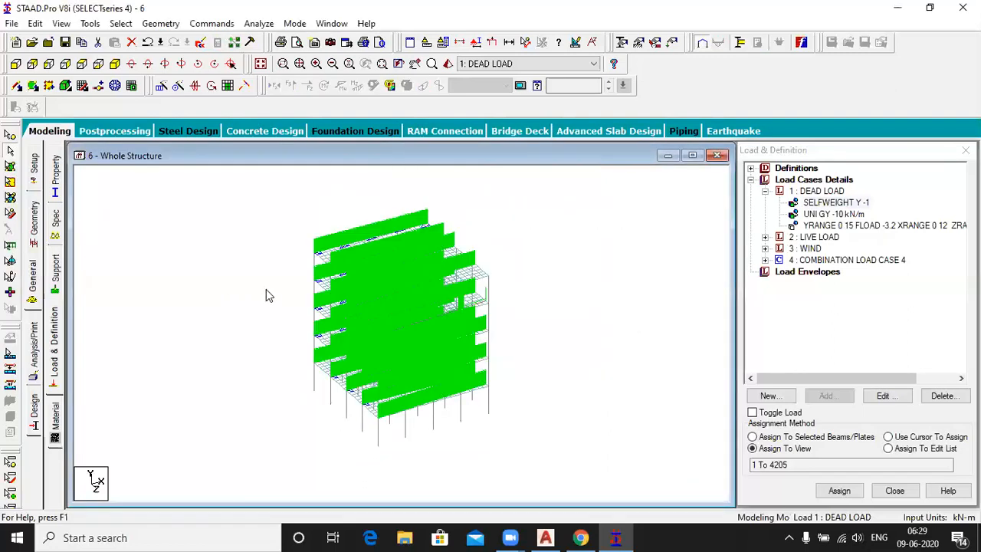
Select the five column nodes along the rear grid line in the plan view.
left_click(81, 66)
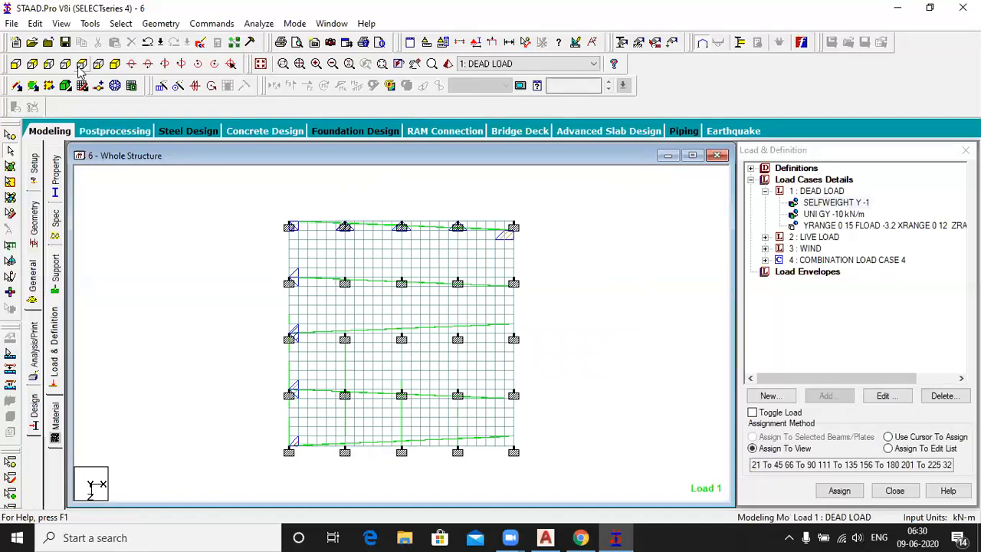
left_click(10, 135)
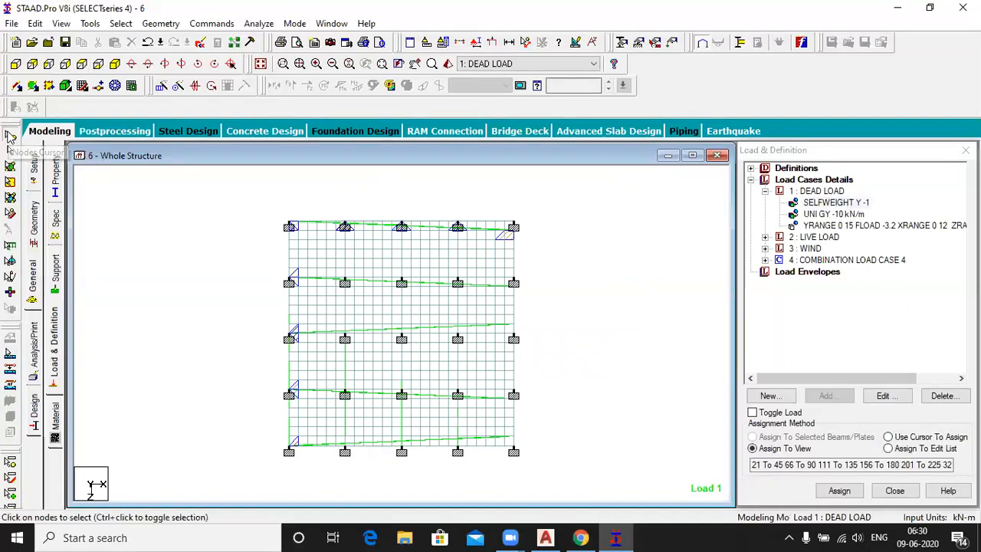
left_click(289, 227)
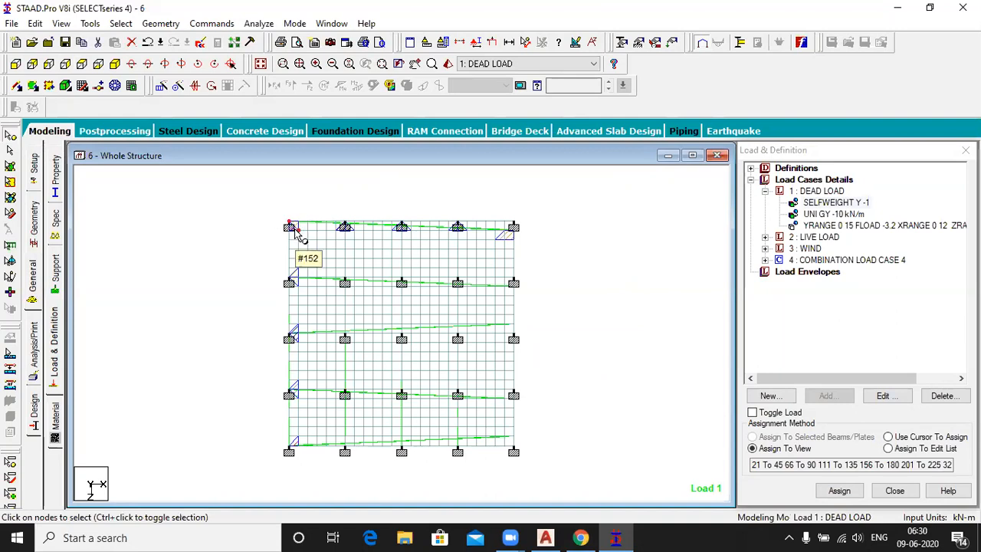
left_click(347, 228, "ctrl")
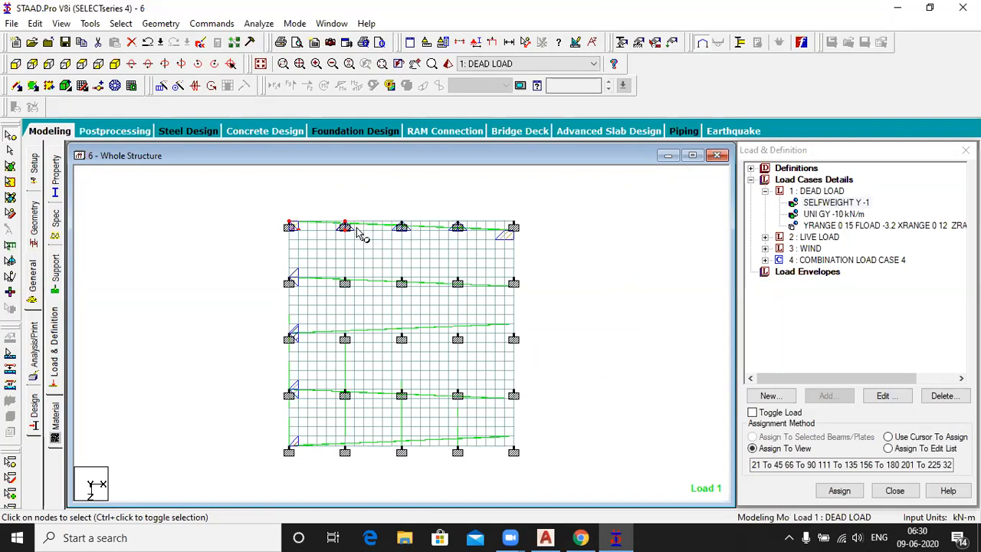
scroll(342, 228, "up", 3)
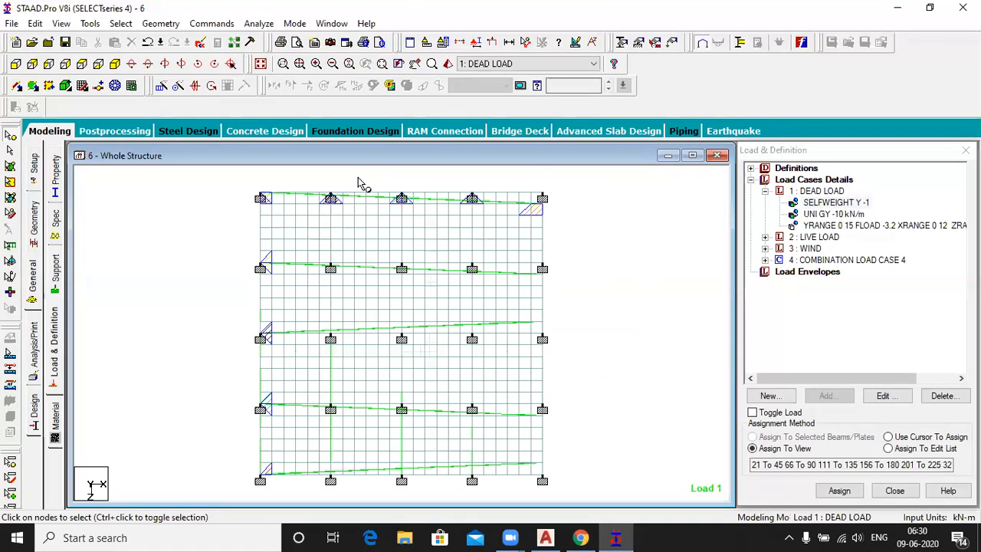
left_click(262, 198)
left_click(331, 198, "ctrl")
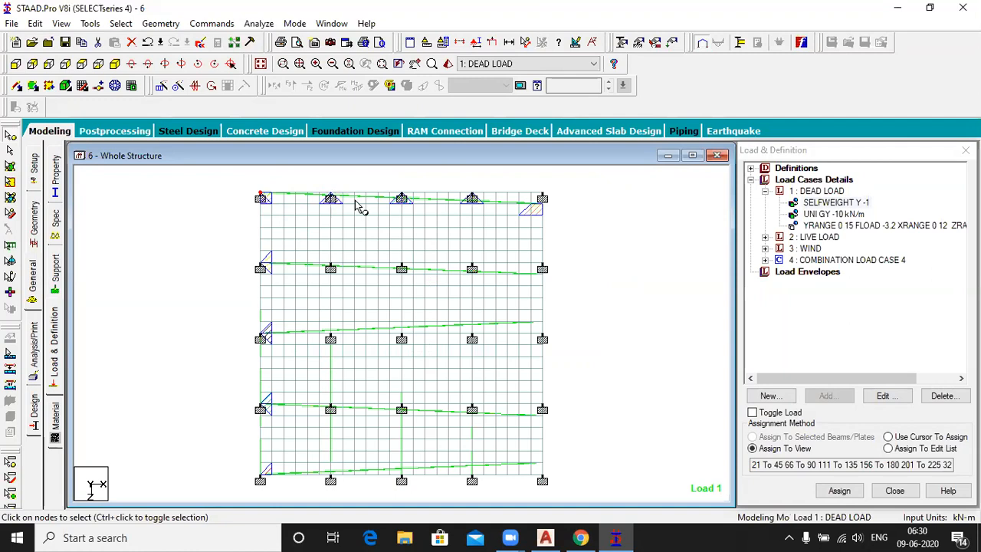
left_click(402, 193, "ctrl")
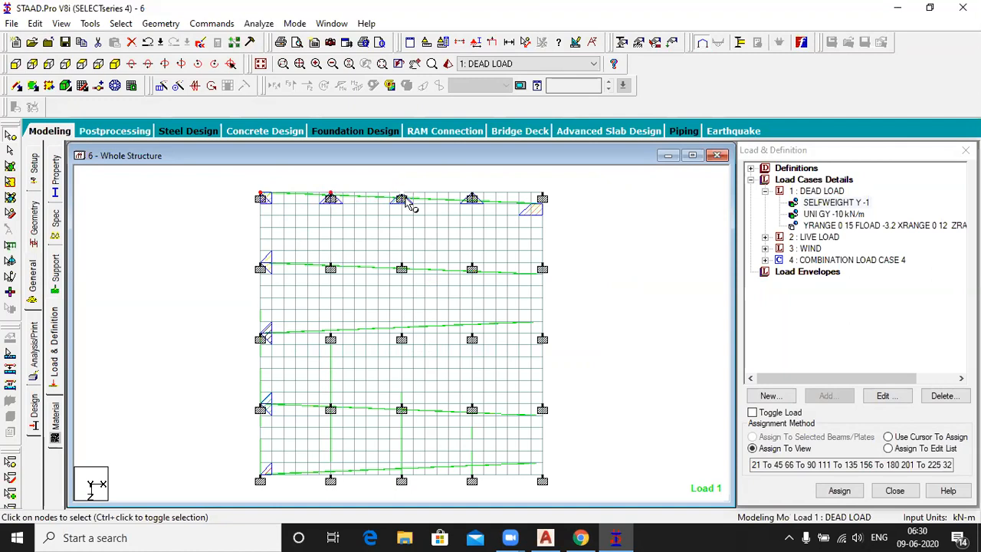
left_click(473, 197, "ctrl")
left_click(542, 192, "ctrl")
Try Break Beams at Selected Nodes twice on the rear grid line's column nodes.
left_click(164, 26)
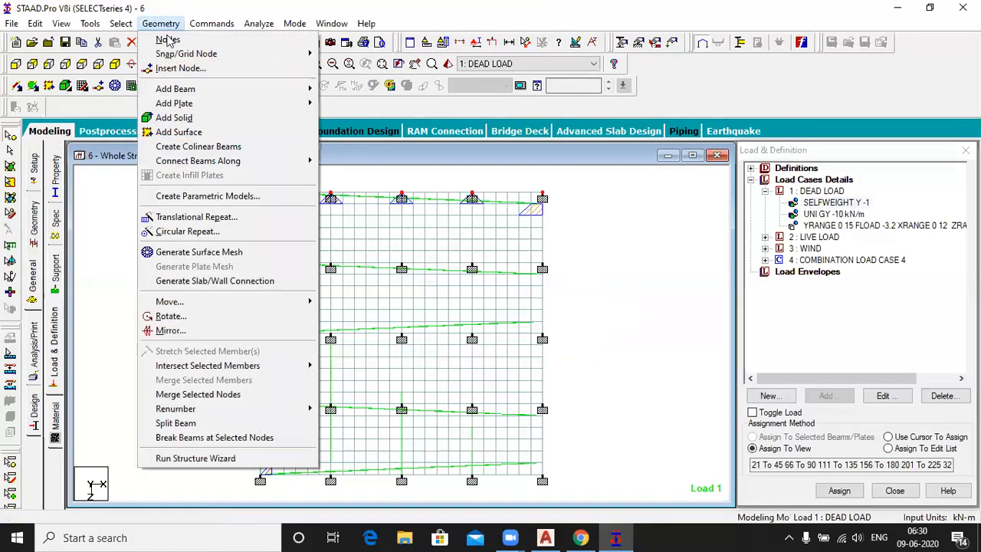
left_click(218, 438)
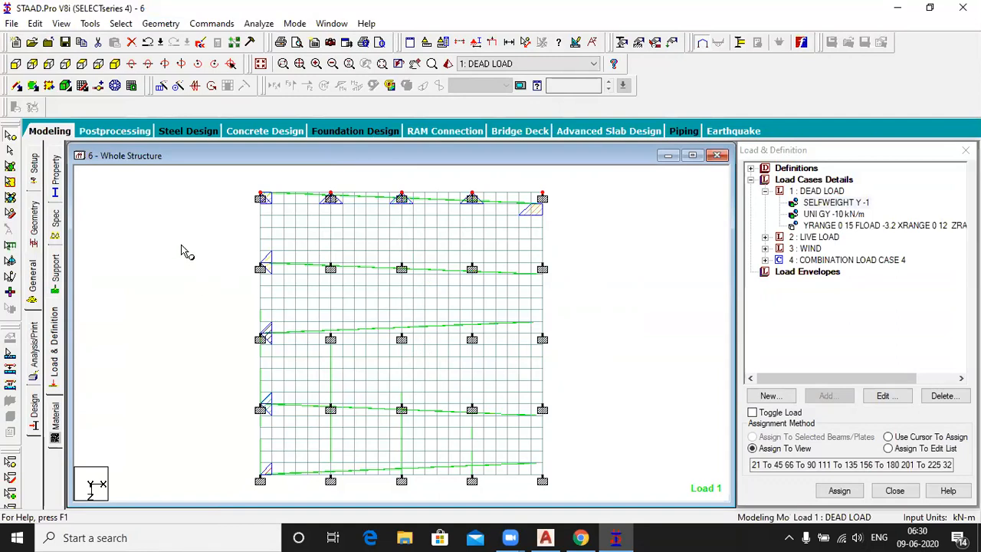
left_click(160, 24)
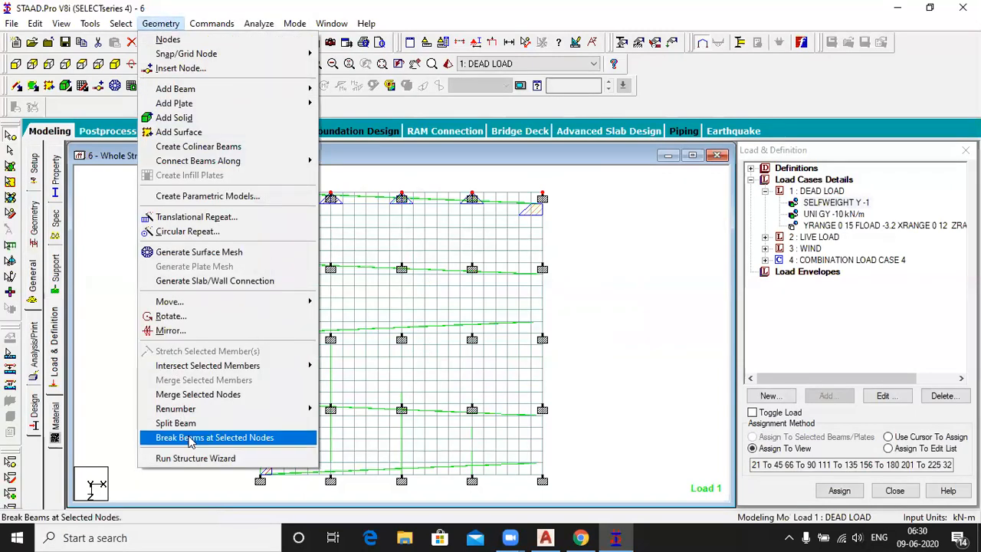
left_click(191, 439)
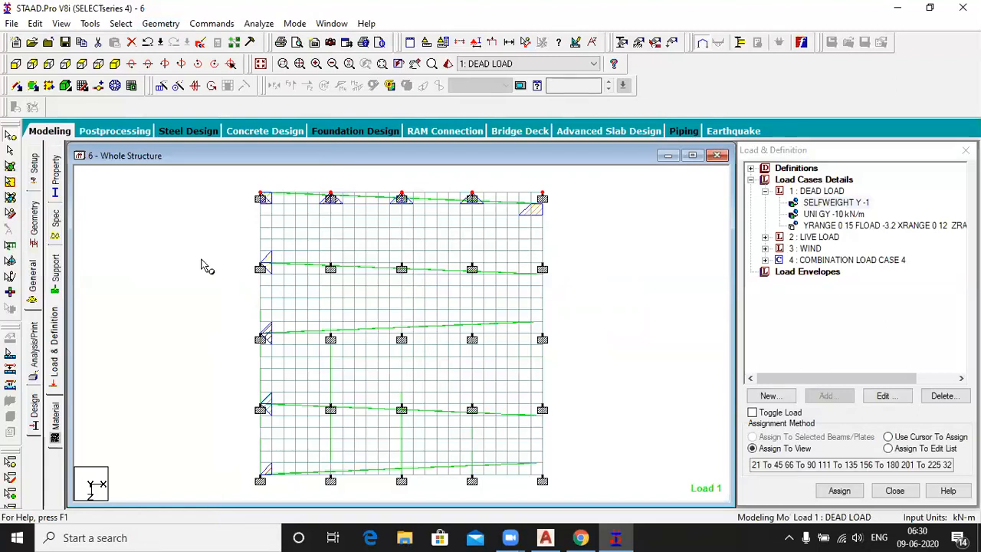
Pick beams on the three rearmost grid lines to check whether they are split at the columns, and clear the selection.
left_click(10, 150)
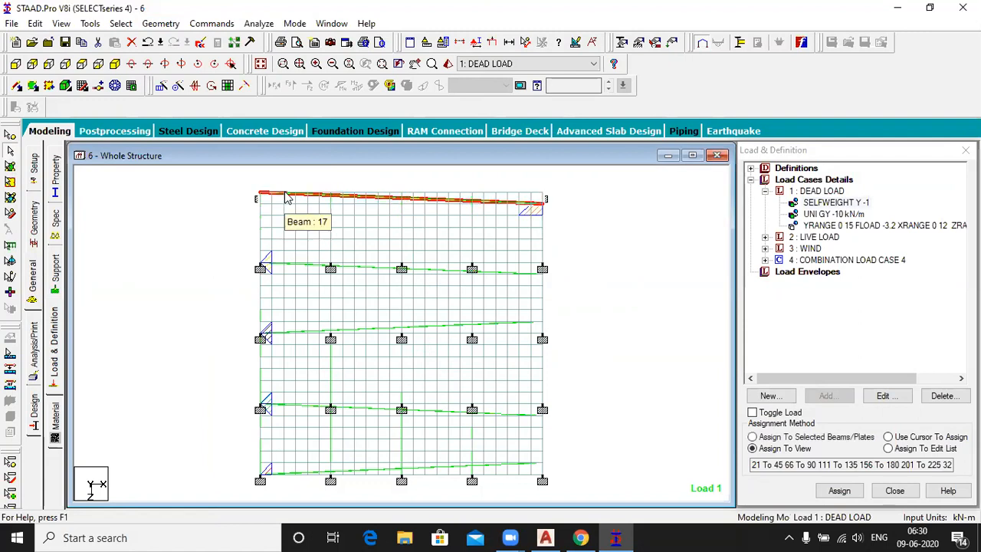
left_click(337, 193)
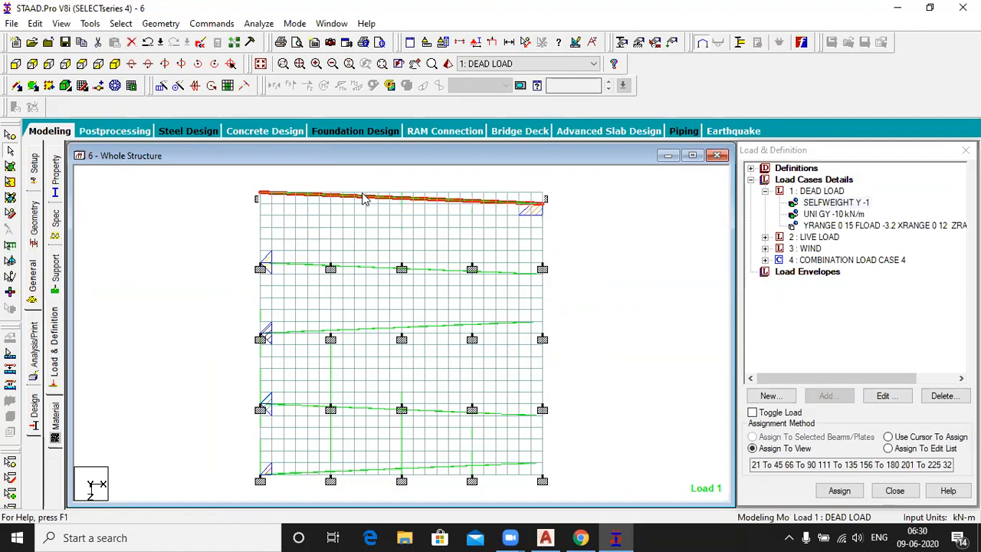
left_click(380, 272)
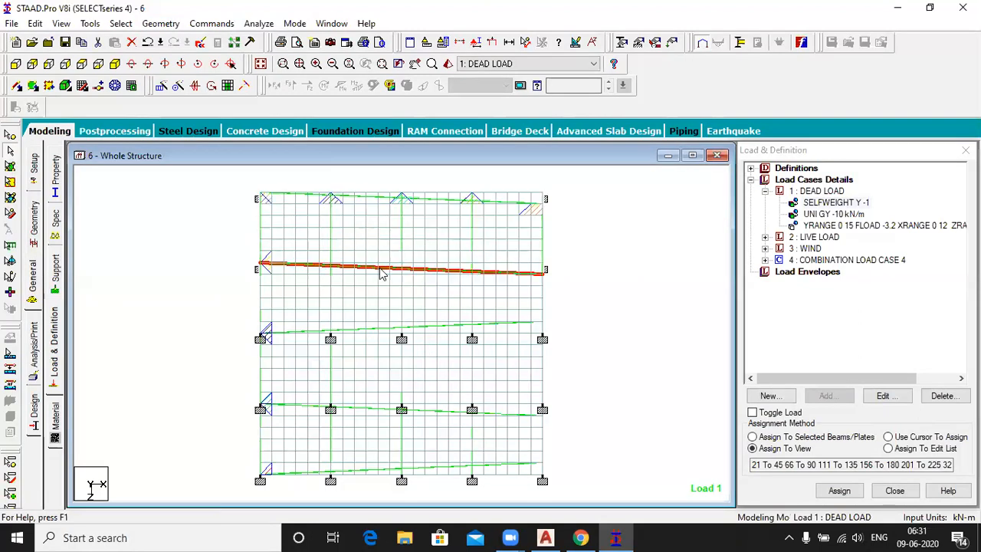
left_click(370, 338)
left_click(220, 215)
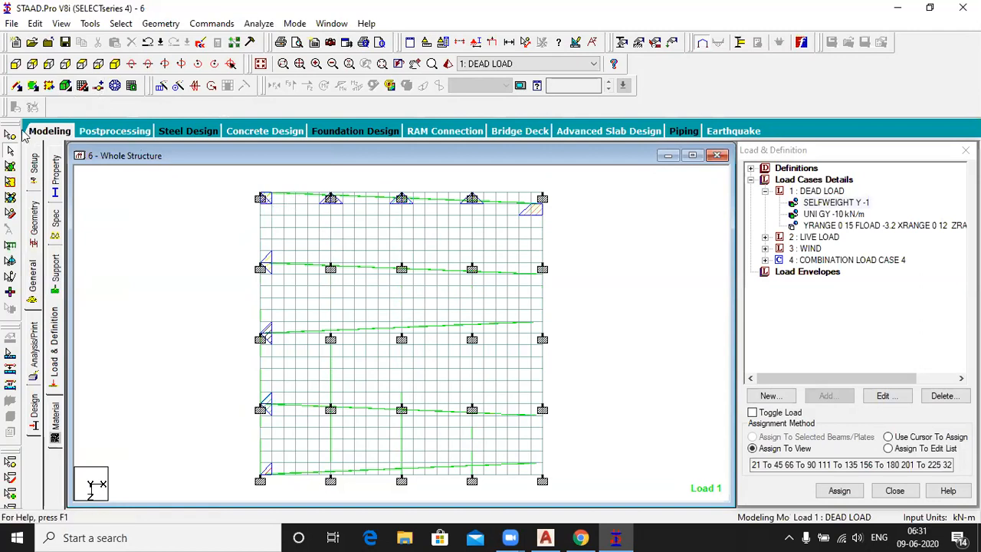
Return to the isometric view, run the analysis again, and finish it staying in modeling mode.
scroll(250, 182, "up", 1)
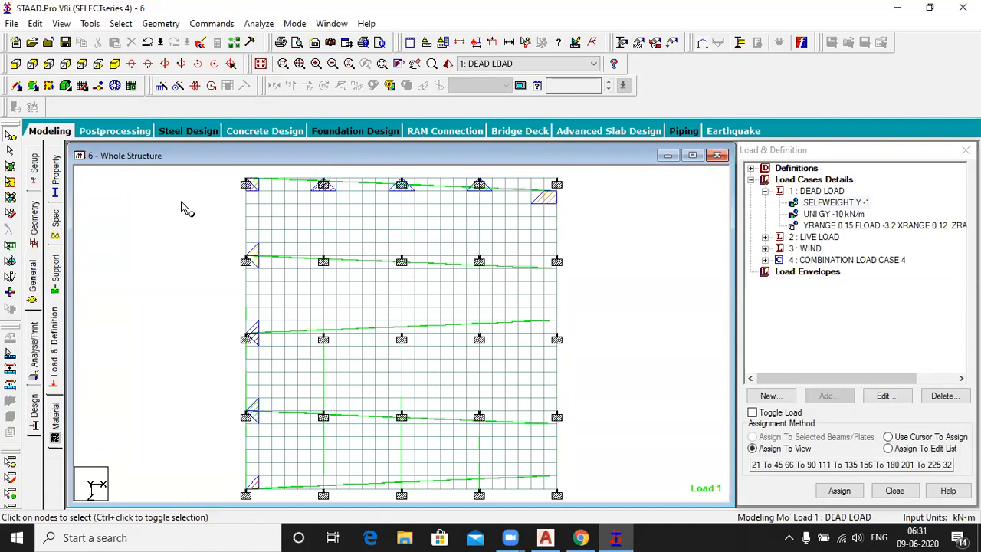
left_click(115, 64)
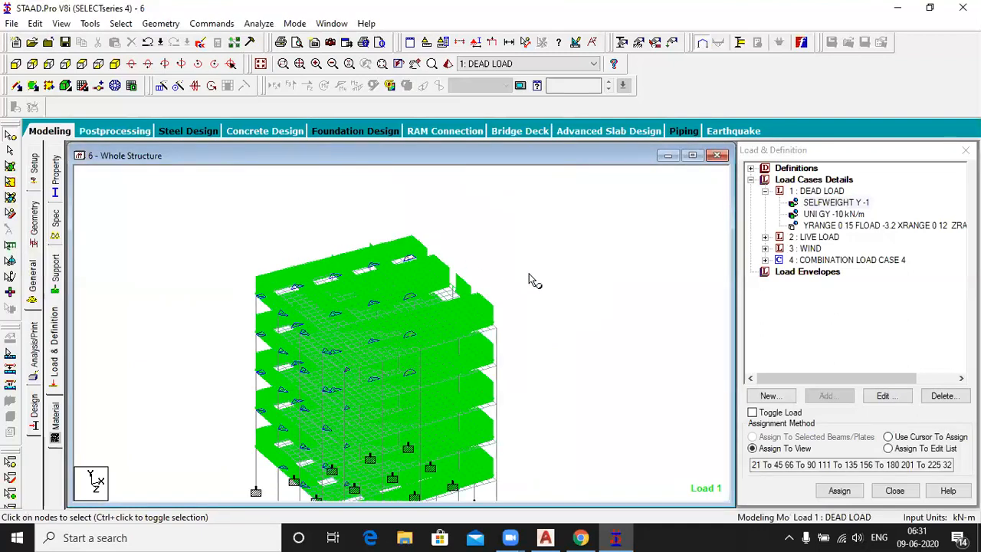
left_click(259, 23)
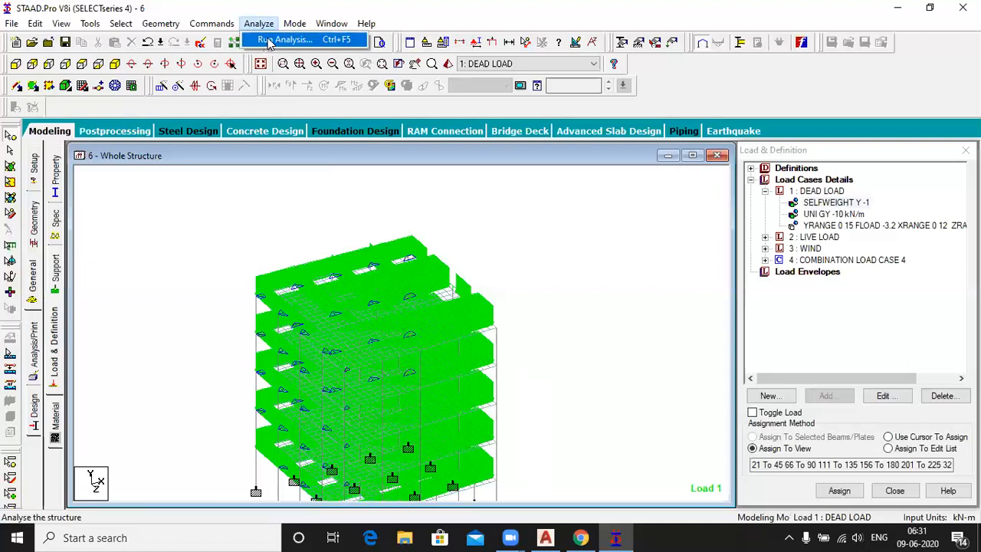
left_click(264, 40)
left_click(401, 285)
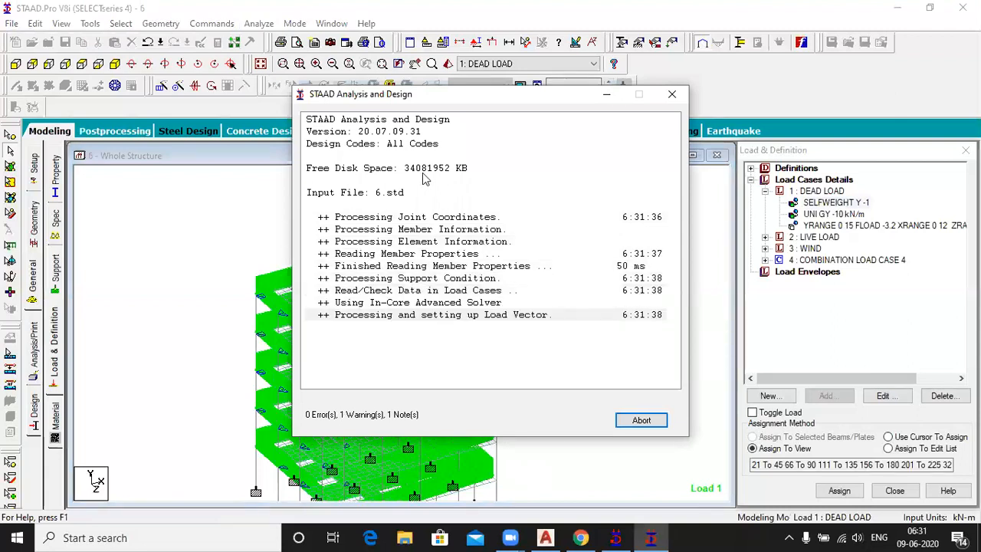
left_click_drag(483, 101, 372, 106)
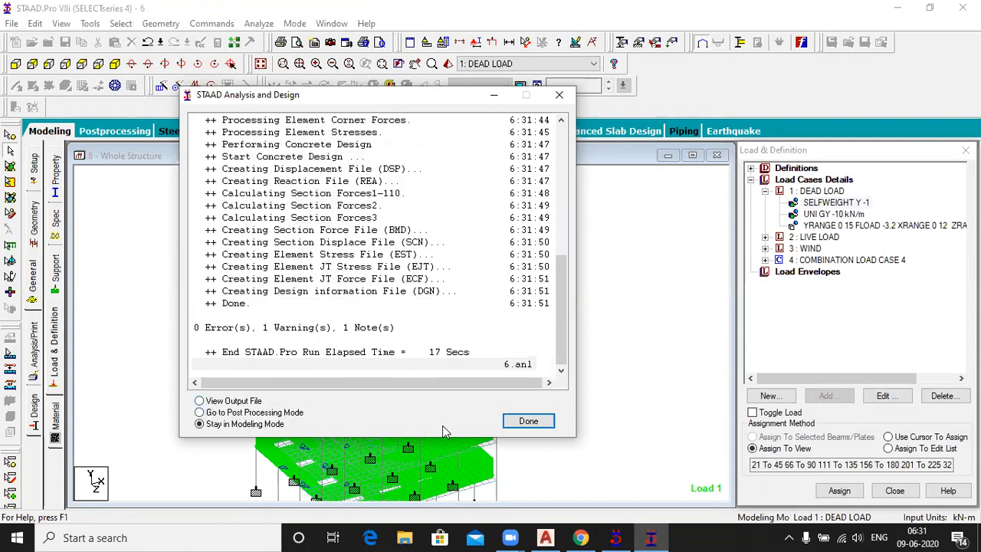
left_click(528, 422)
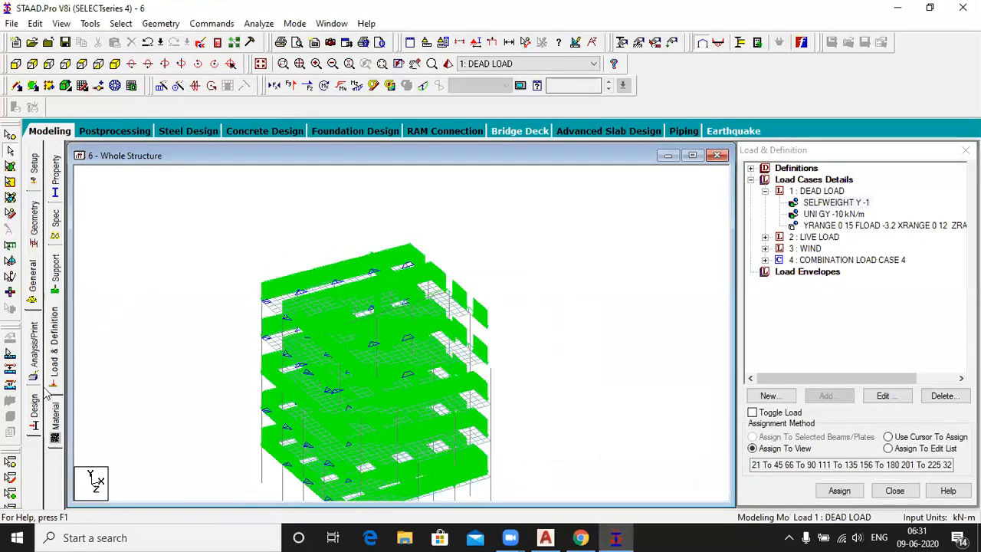
Open the concrete design settings, expand START CONCRETE DESIGN, and pick the unassigned CLEAR 0.03 parameter.
left_click(34, 418)
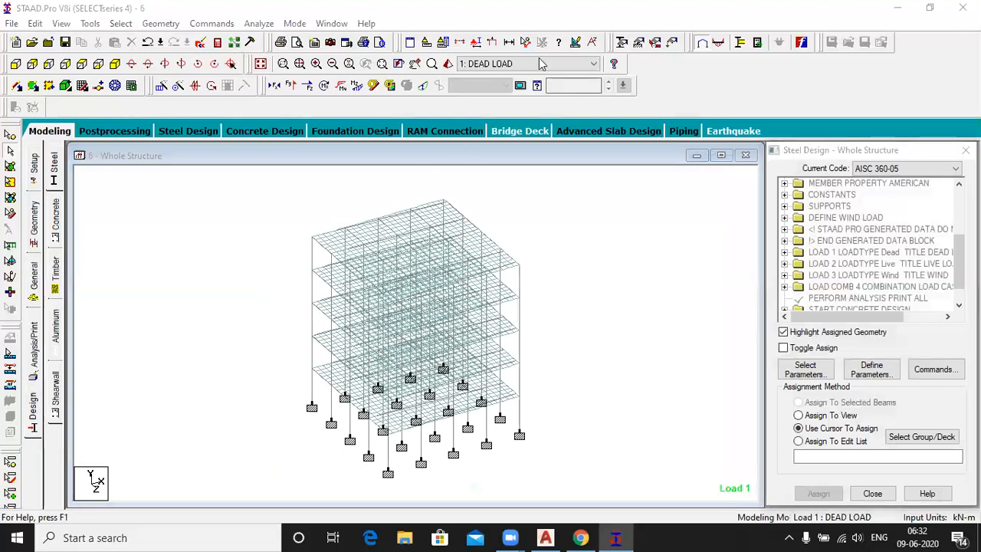
left_click(56, 221)
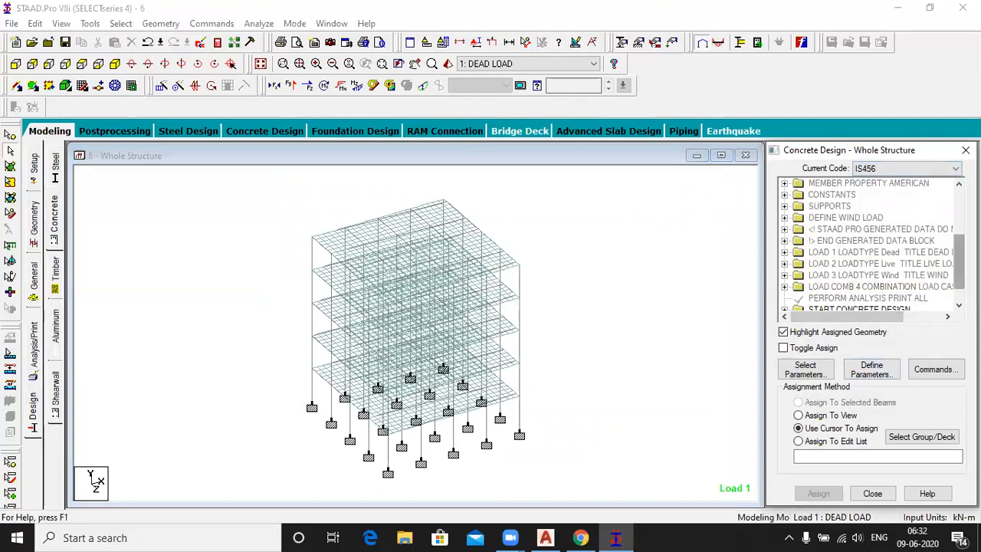
scroll(889, 295, "down", 1)
left_click(786, 289)
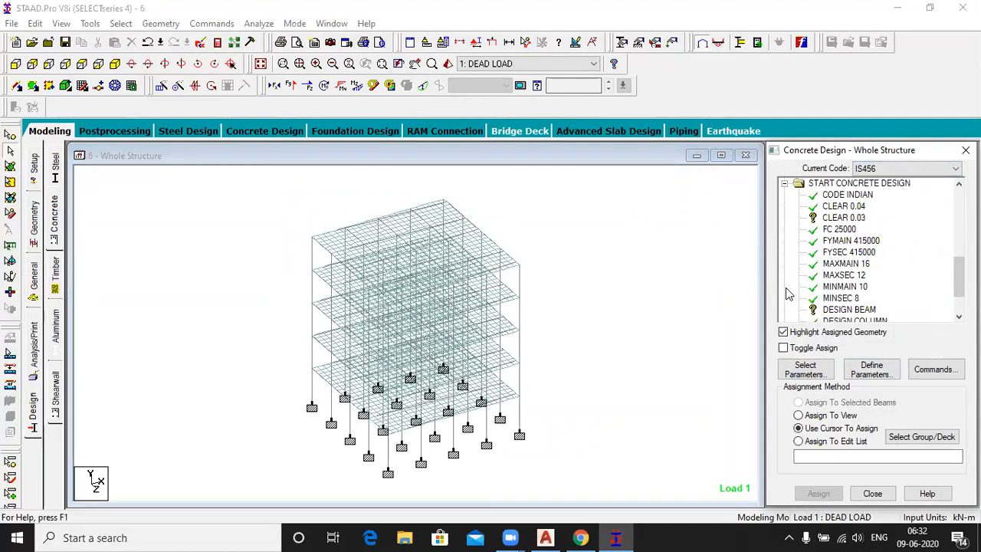
left_click(843, 218)
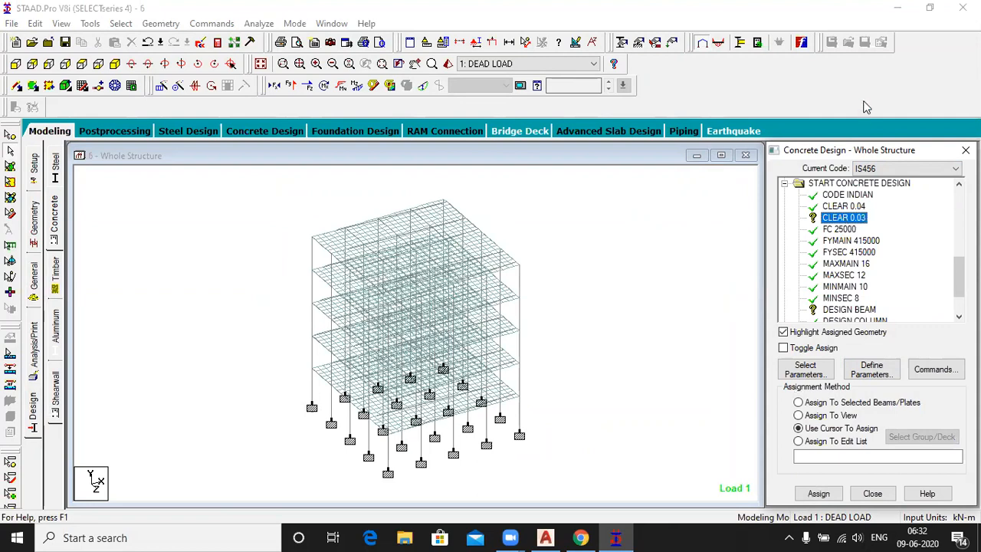
left_click(518, 131)
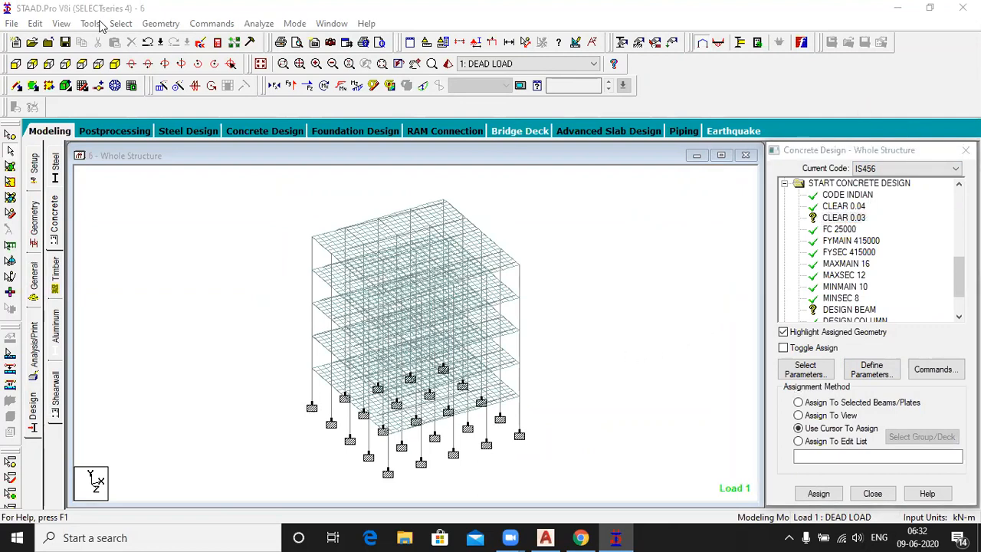
Try to select the beams parallel to Y and the beams parallel to X.
left_click(125, 25)
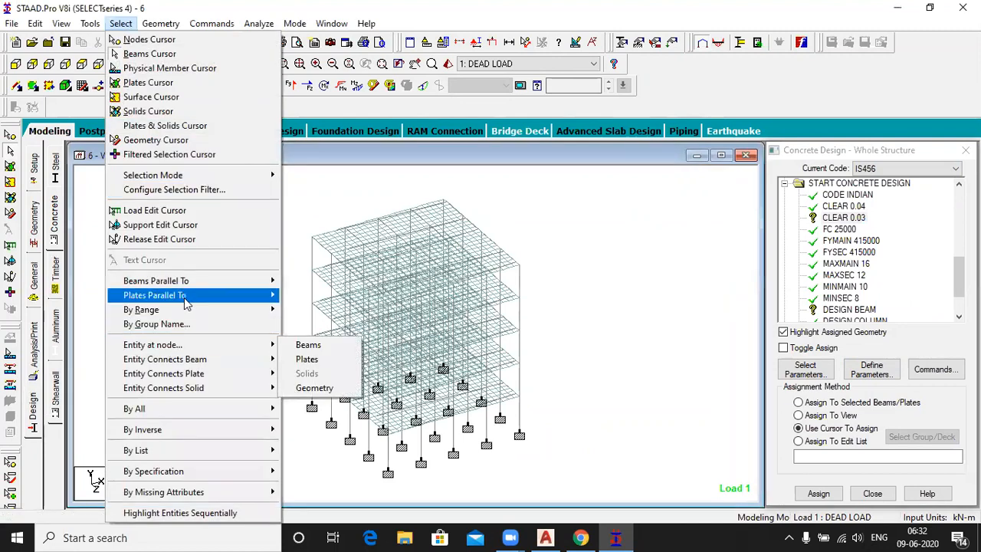
mouse_move(194, 285)
left_click(299, 295)
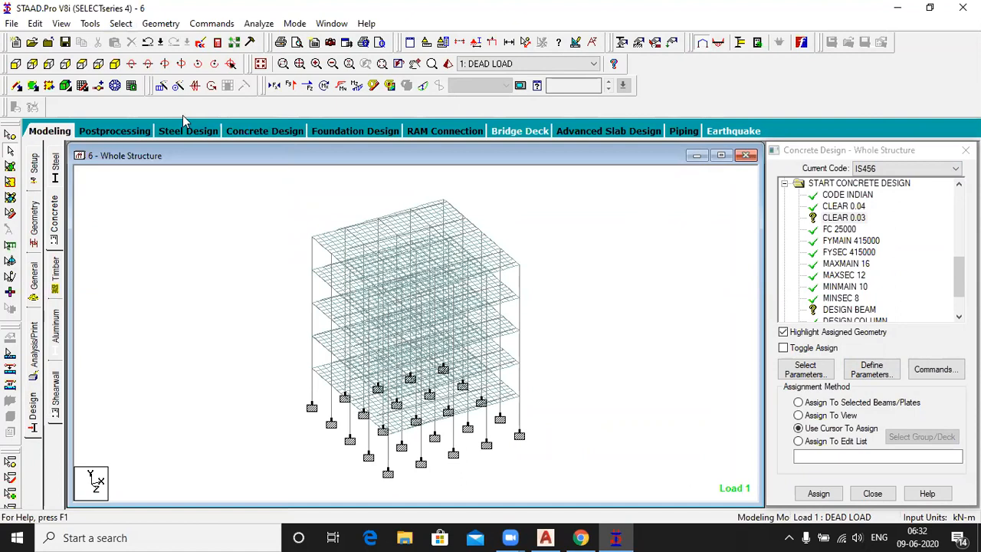
left_click(120, 23)
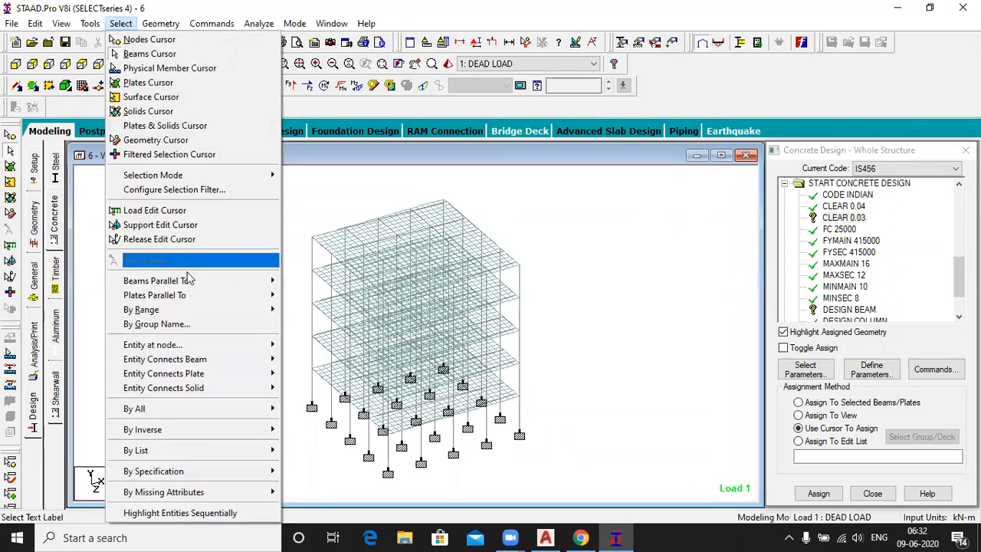
mouse_move(208, 280)
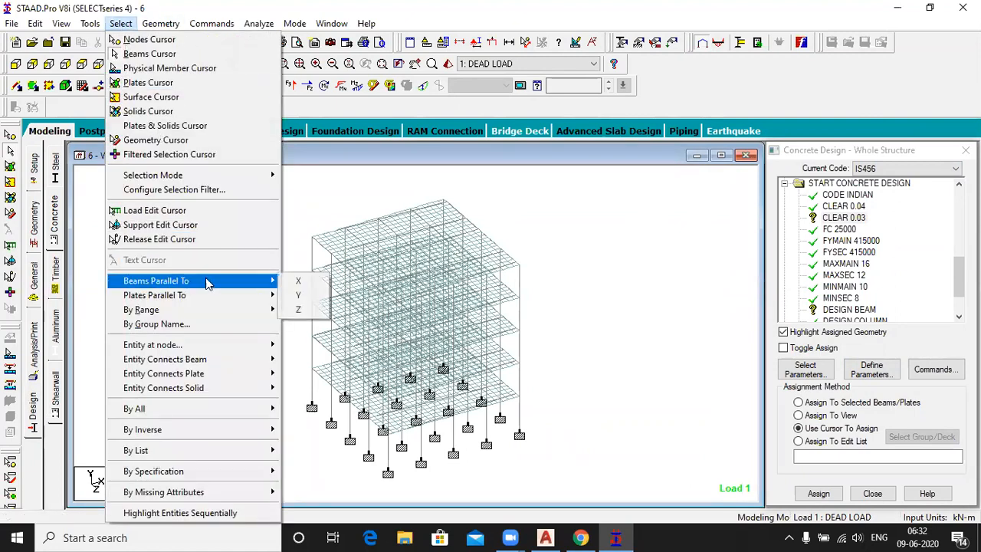
left_click(295, 282)
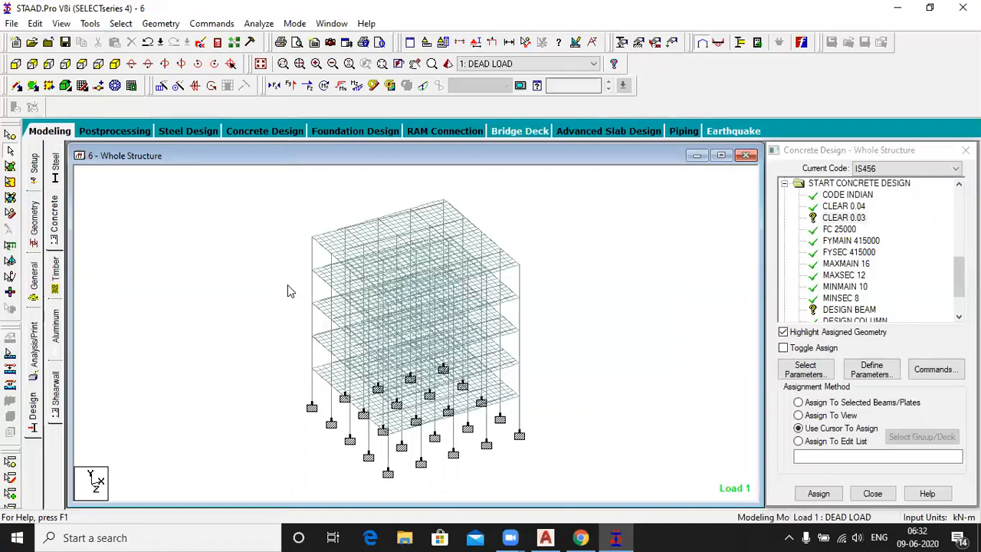
Select the beams of all five floors in the front view for parameter assignment and return to the isometric view.
left_click(15, 63)
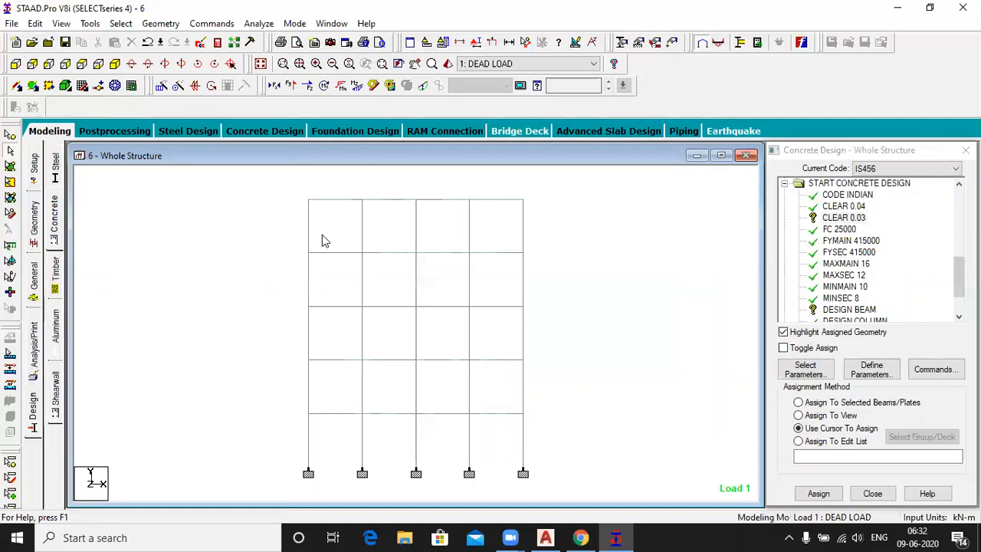
left_click_drag(378, 202, 519, 212)
left_click_drag(291, 242, 511, 259, "ctrl")
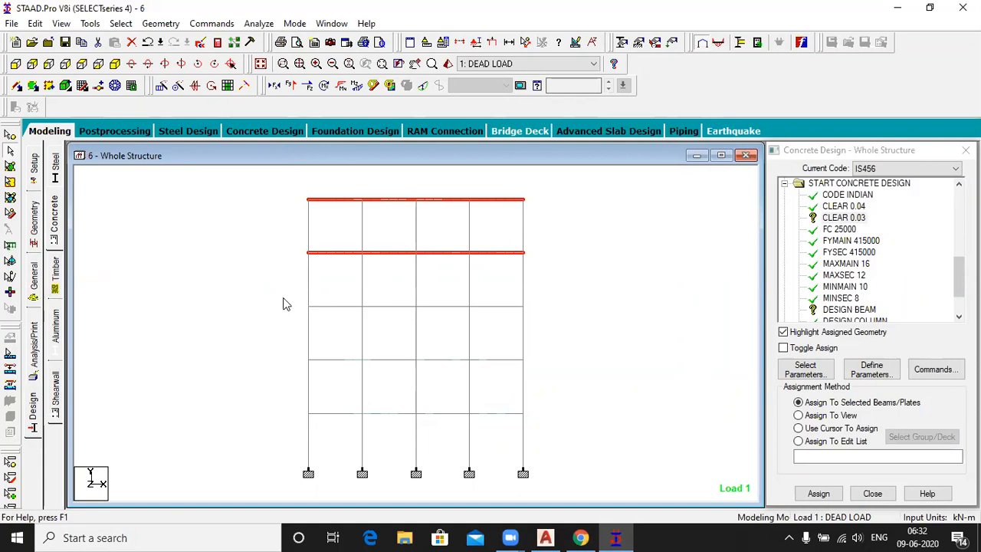
left_click_drag(387, 317, 531, 317, "ctrl")
left_click_drag(297, 347, 539, 368, "ctrl")
left_click_drag(428, 424, 555, 424, "ctrl")
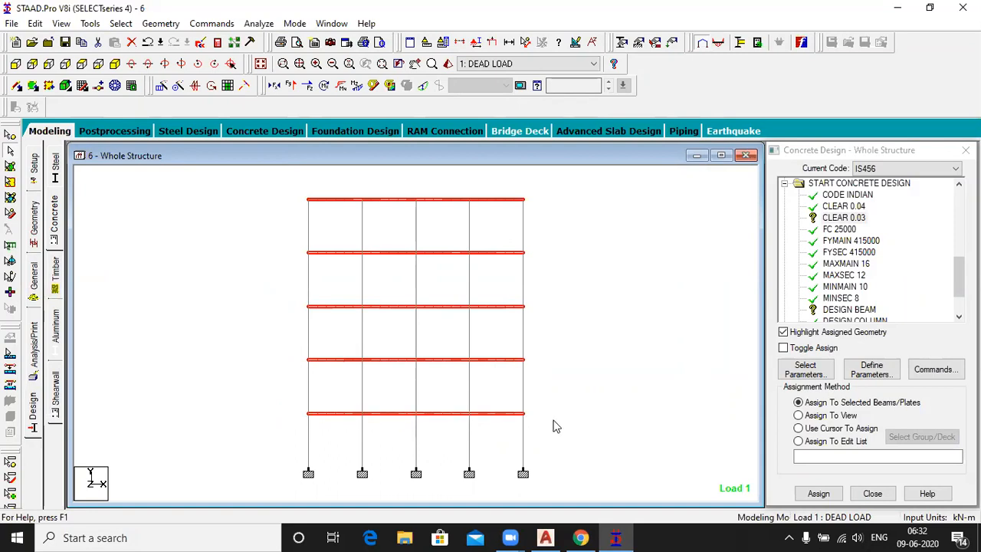
left_click(117, 65)
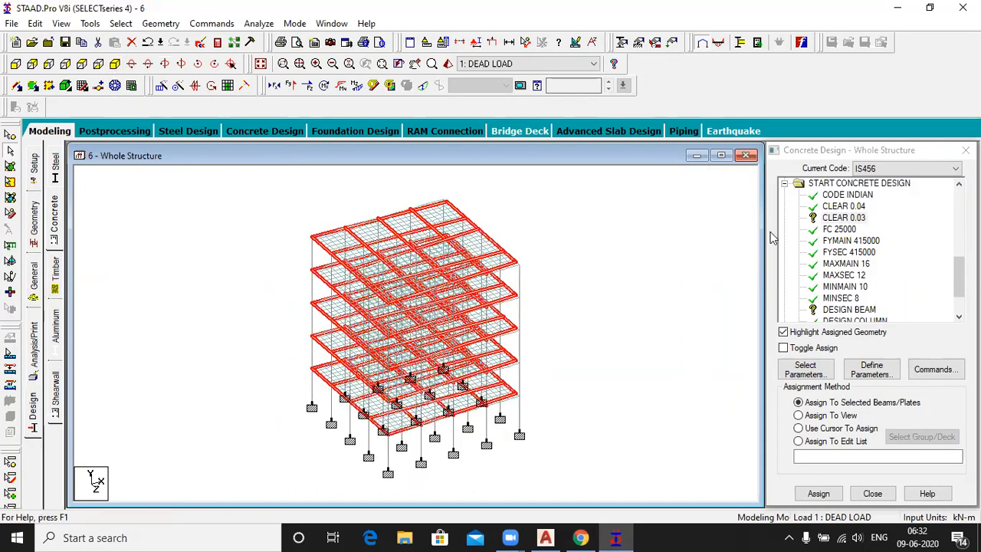
Assign the CLEAR 0.03 parameter to the selected floor beams and confirm the assignment.
left_click(837, 219)
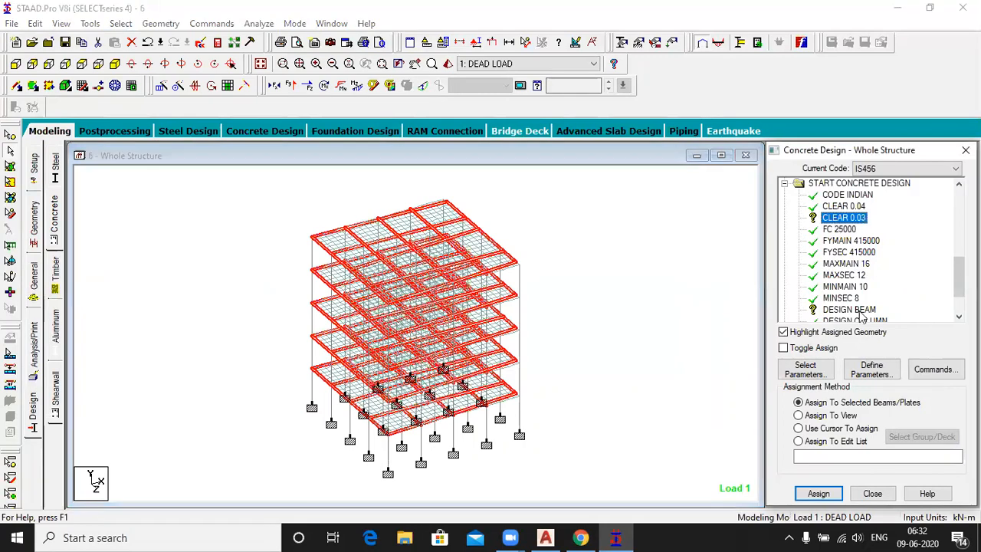
left_click(819, 415)
left_click(818, 405)
left_click(819, 494)
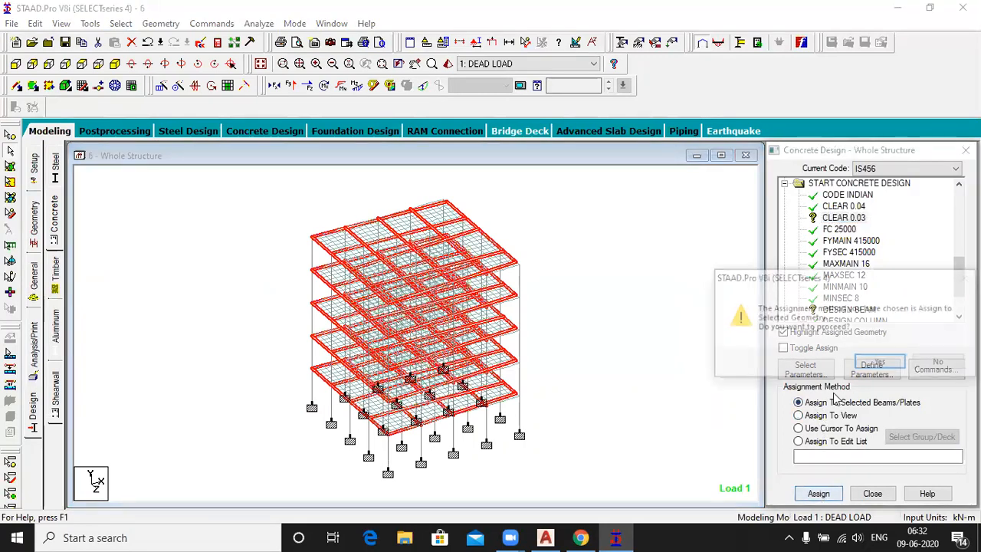
left_click(876, 362)
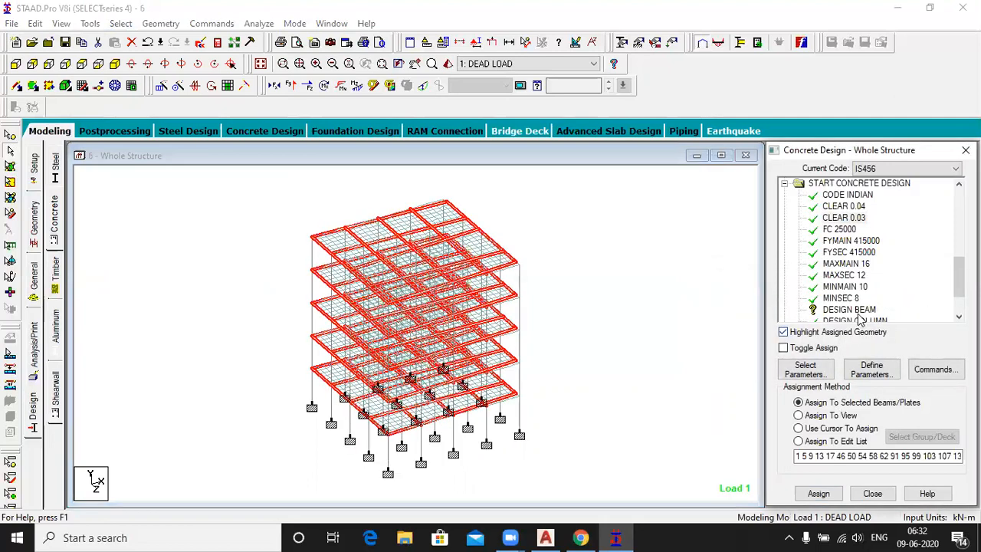
Assign the DESIGN BEAM command to the beams of all five floors, selecting them in the front view and returning to the isometric view.
left_click(861, 310)
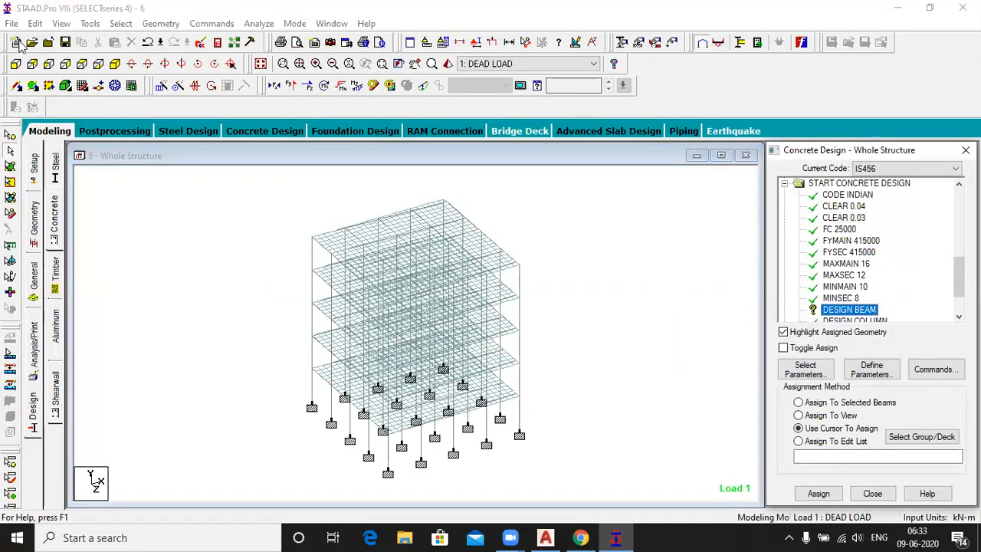
left_click(16, 63)
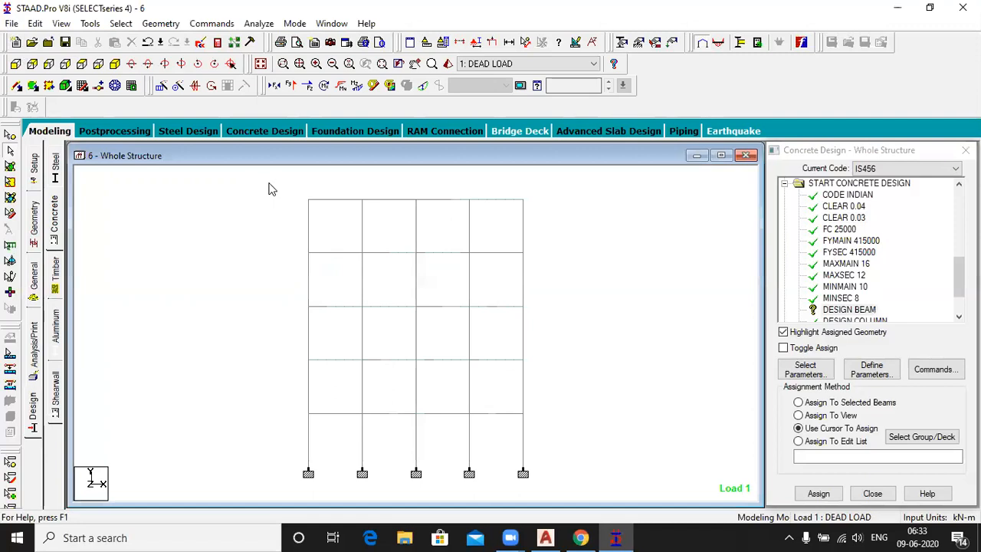
left_click_drag(272, 182, 521, 211)
left_click_drag(283, 247, 527, 271)
left_click_drag(289, 289, 552, 316)
left_click_drag(297, 351, 532, 363)
left_click_drag(285, 412, 570, 431)
left_click(115, 64)
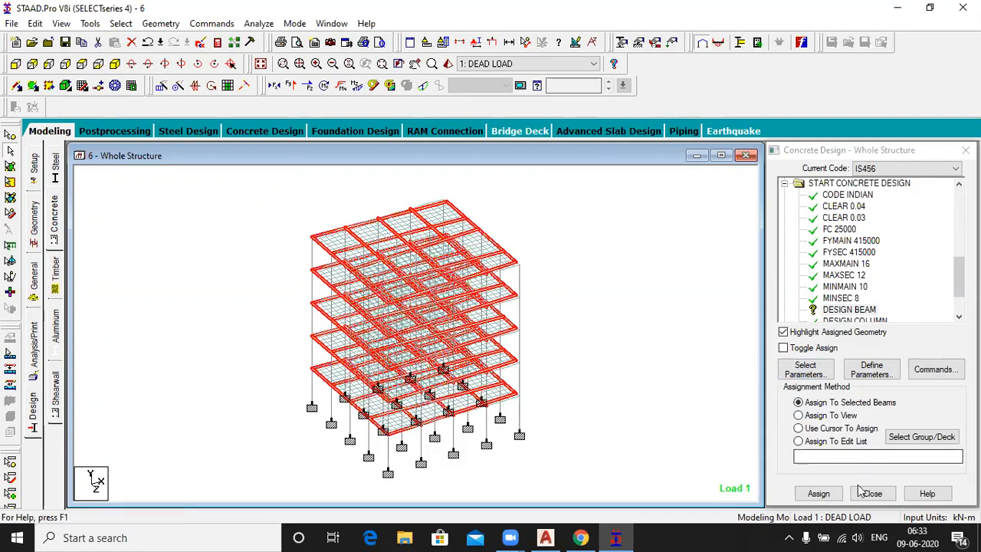
left_click(835, 497)
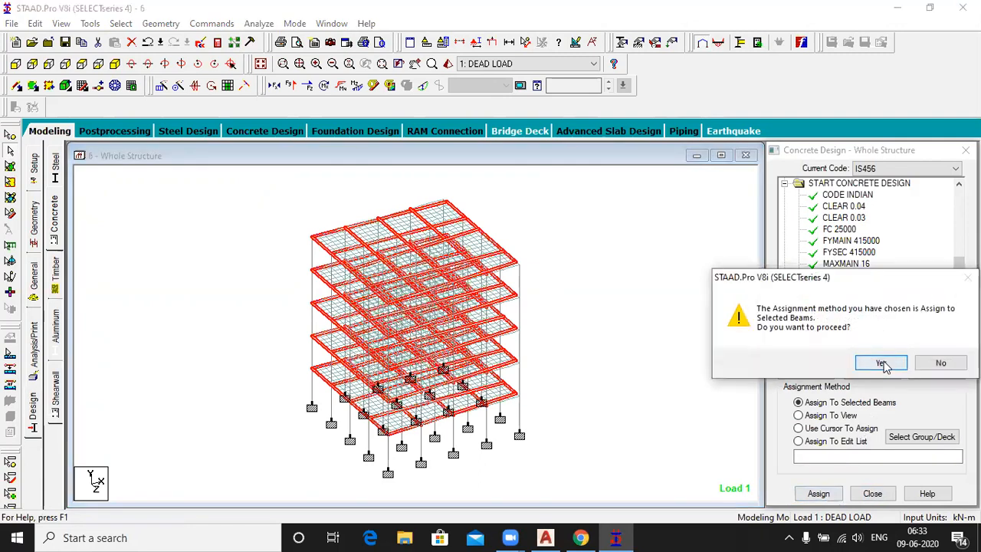
left_click(879, 364)
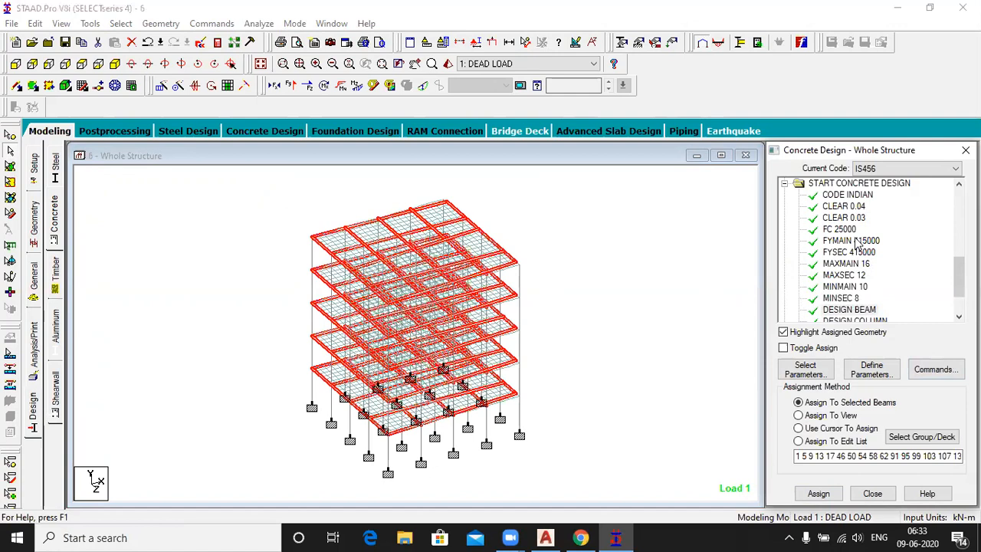
Review the members assigned to CLEAR 0.04 and CLEAR 0.03, and assign FC 25000 to the whole view.
left_click(843, 230)
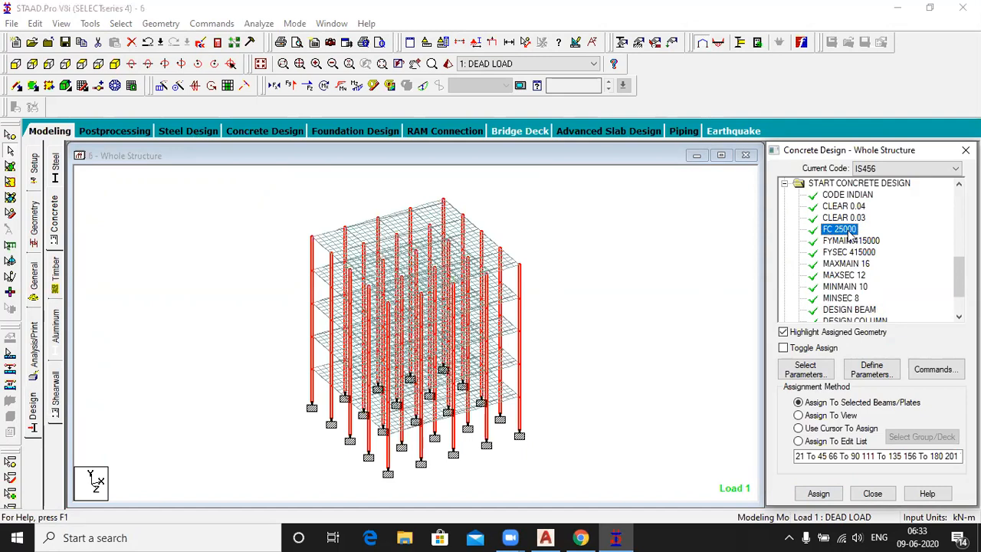
left_click(843, 207)
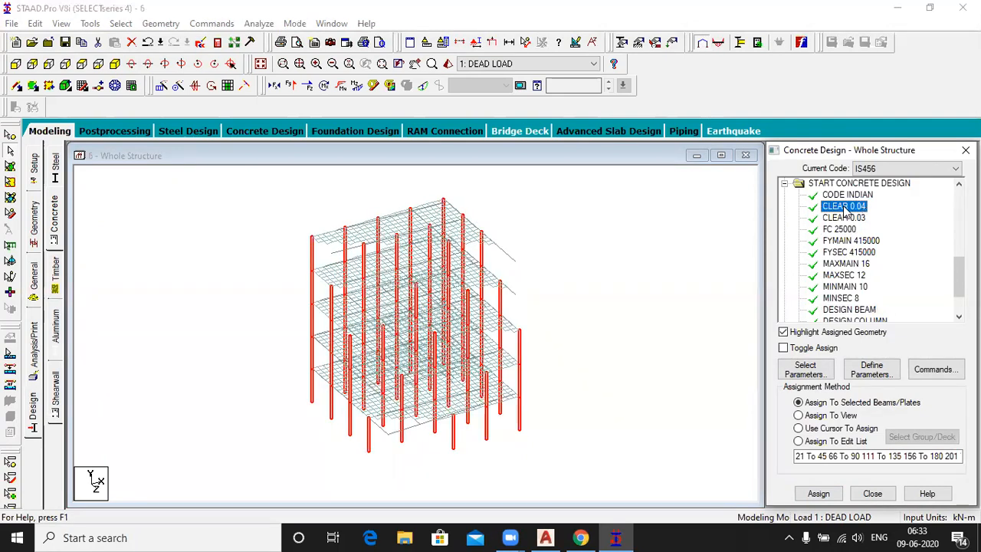
left_click(845, 218)
left_click(847, 230)
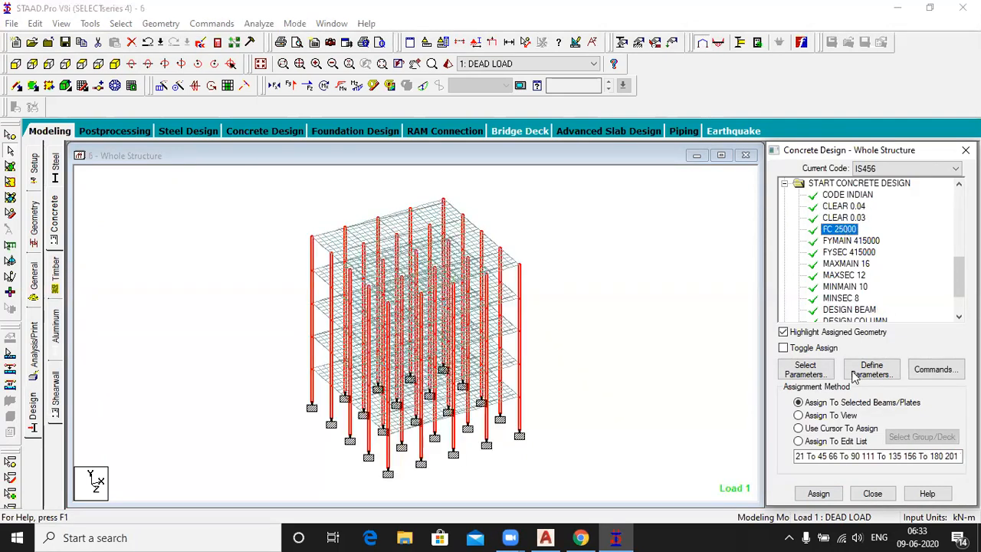
left_click(814, 416)
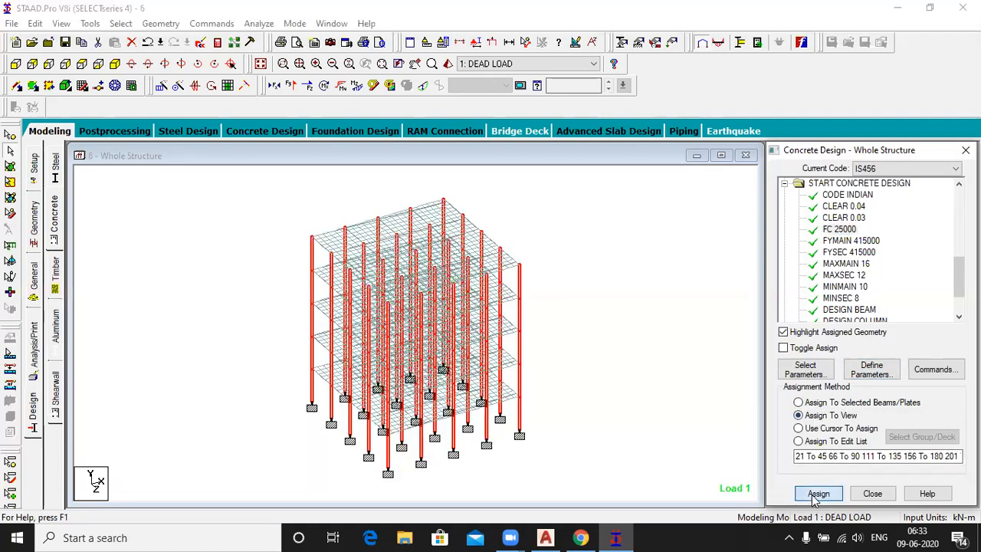
left_click(818, 494)
left_click(883, 362)
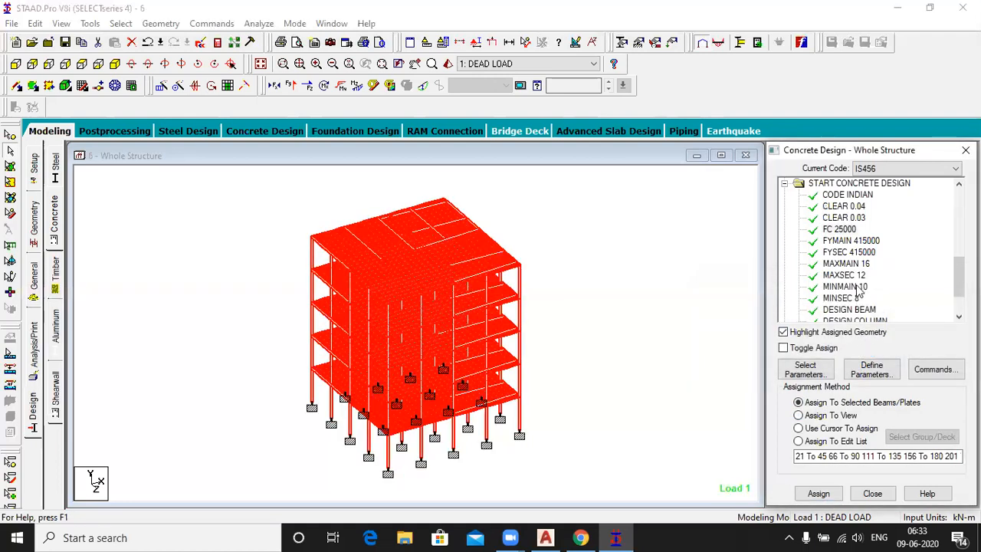
Assign the steel strength parameters FYMAIN 415000 and FYSEC 415000 to the whole view.
left_click(851, 240)
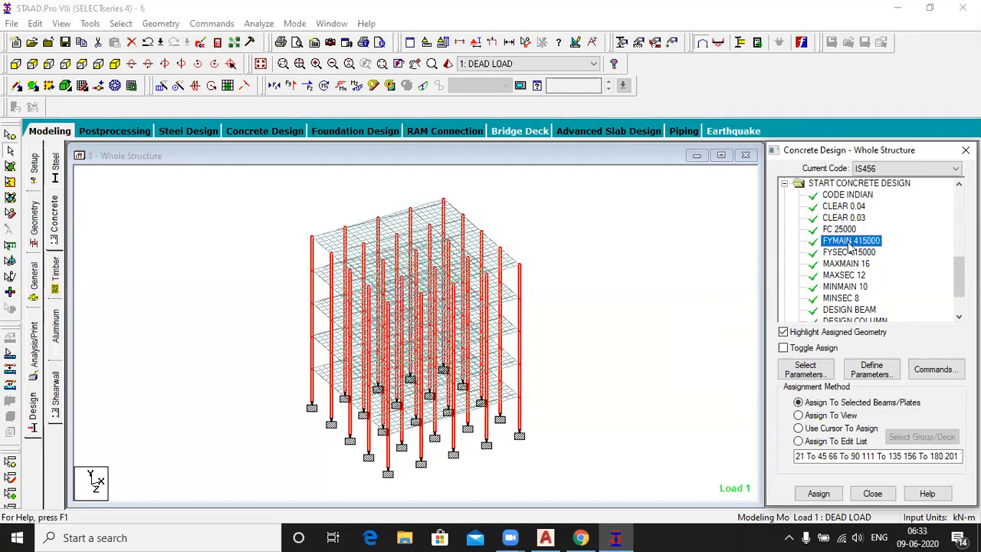
left_click(805, 415)
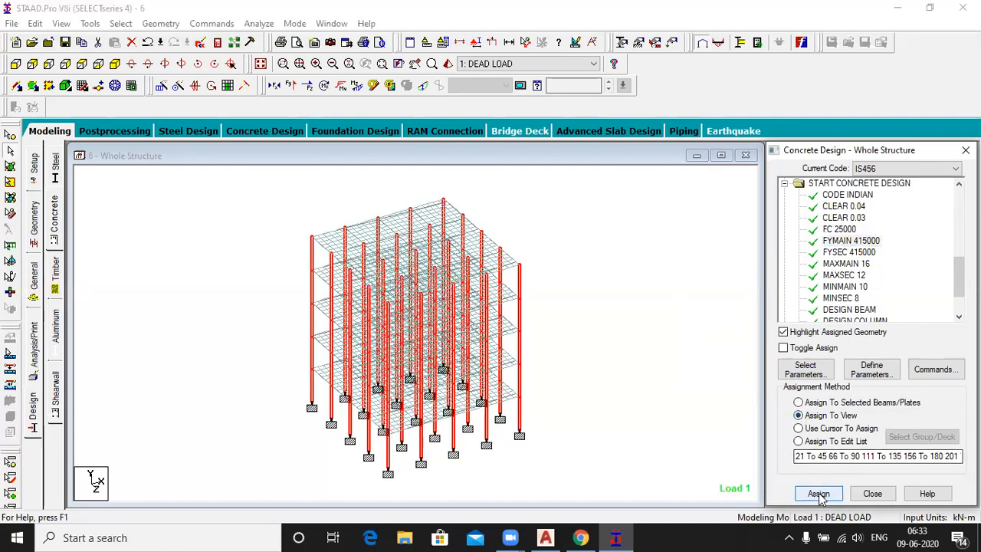
left_click(817, 494)
left_click(882, 362)
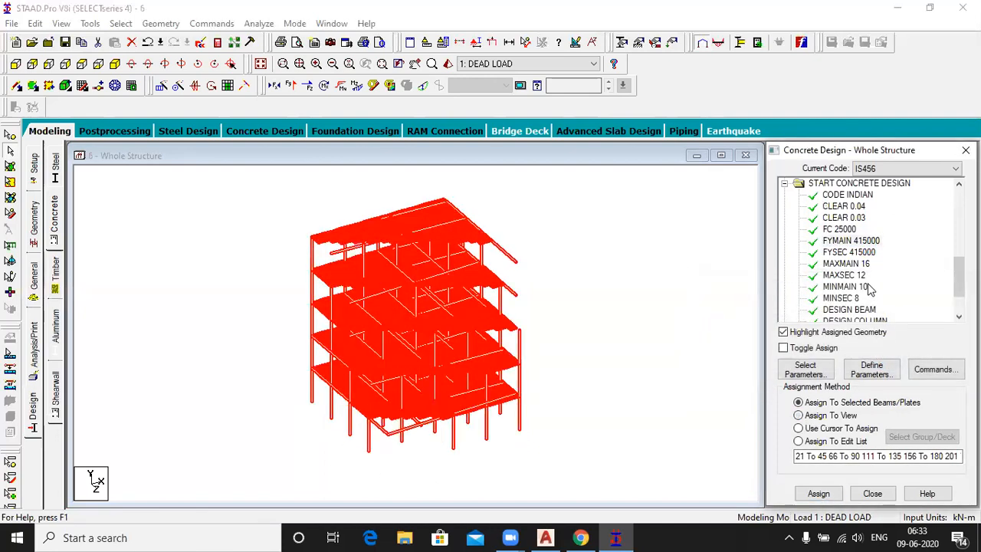
left_click(863, 258)
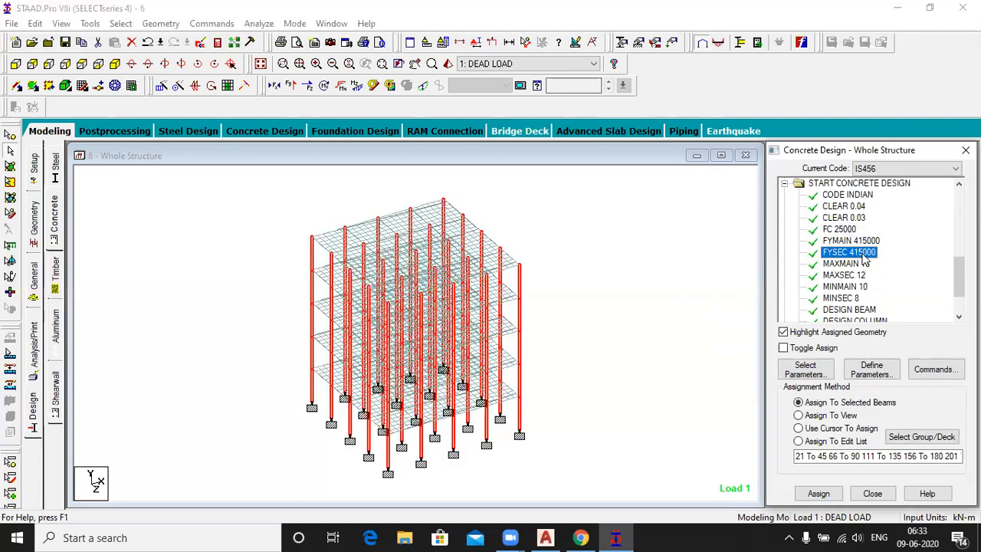
left_click(828, 418)
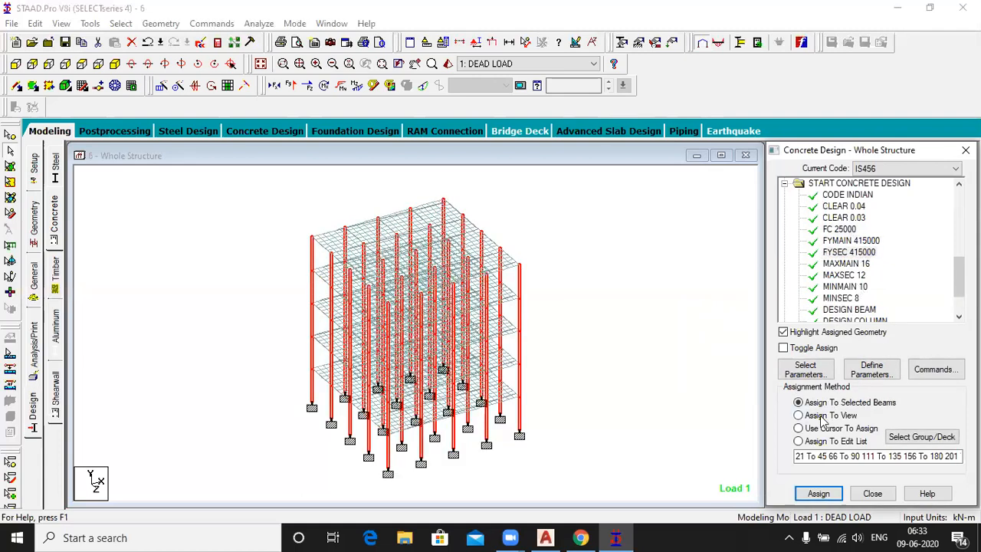
left_click(817, 493)
left_click(882, 361)
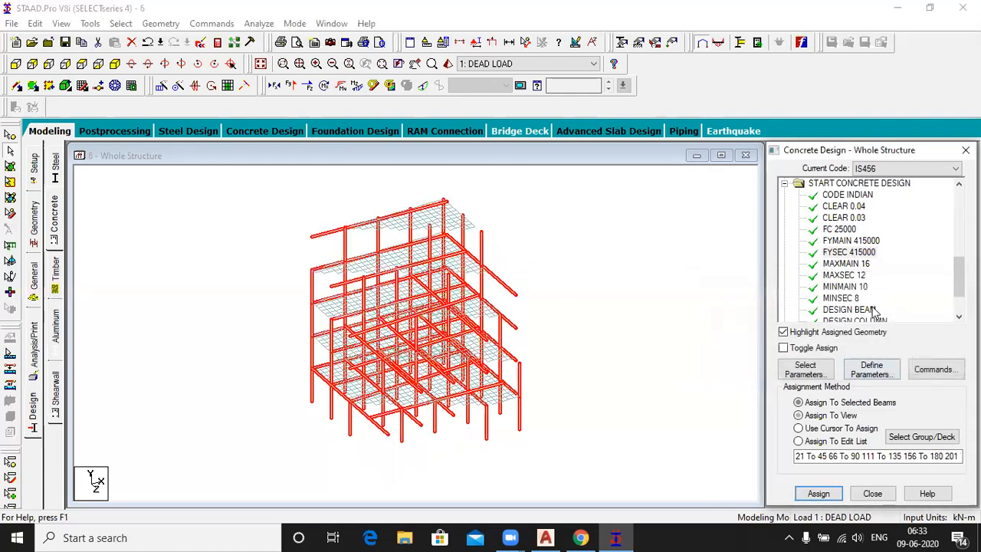
Assign the maximum main reinforcement parameter MAXMAIN 16 to the whole view.
left_click(852, 265)
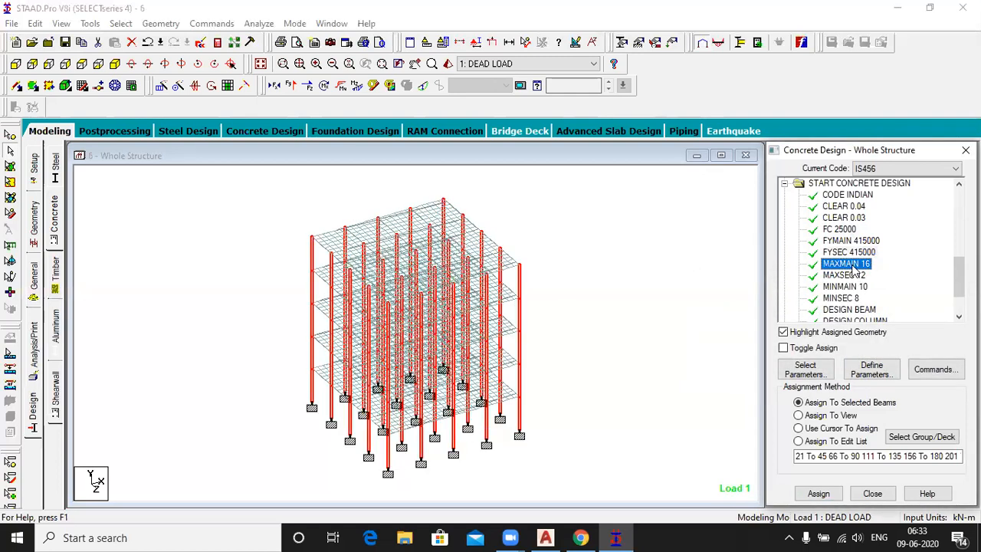
left_click(814, 415)
left_click(817, 494)
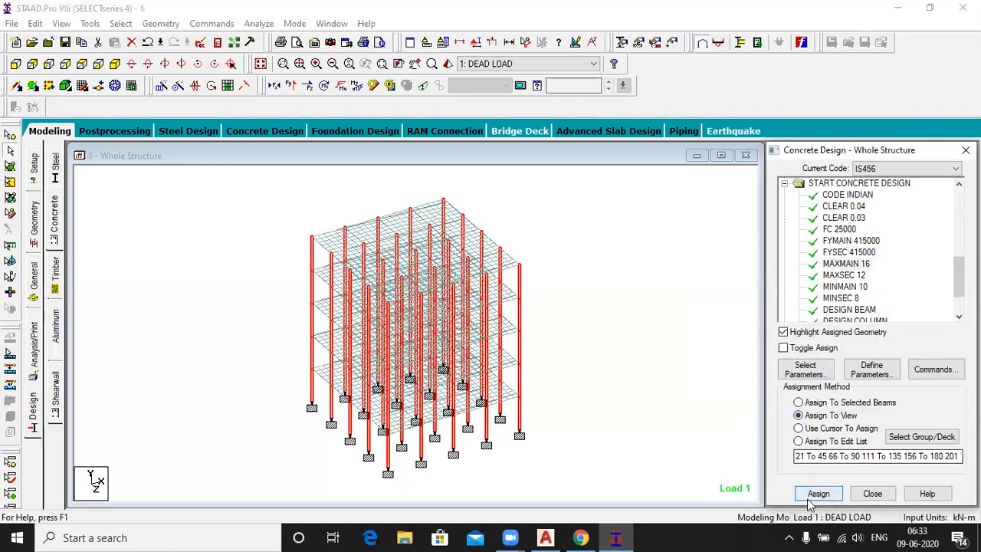
left_click(881, 362)
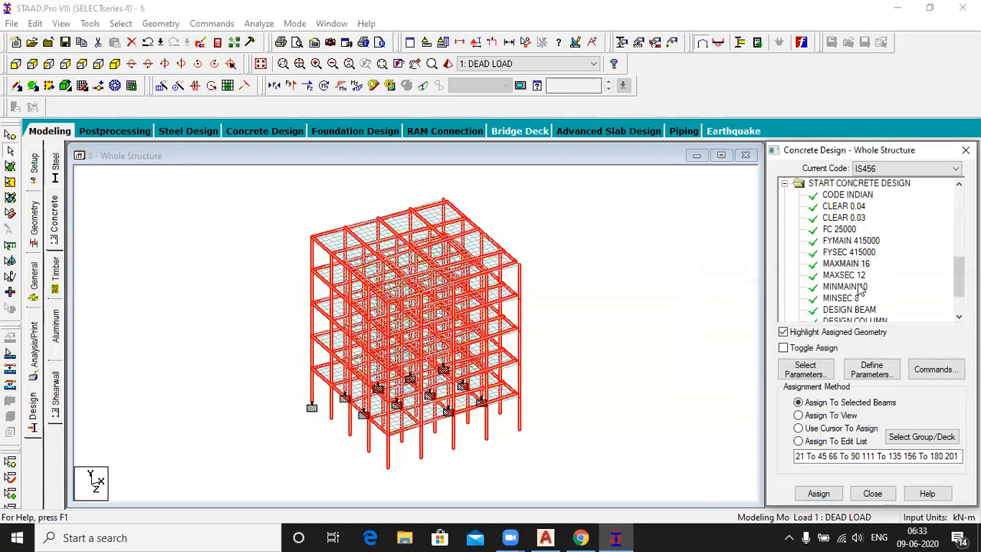
Assign the minimum bar size parameters MINMAIN 10 and MINSEC 8 to the whole view.
left_click(858, 287)
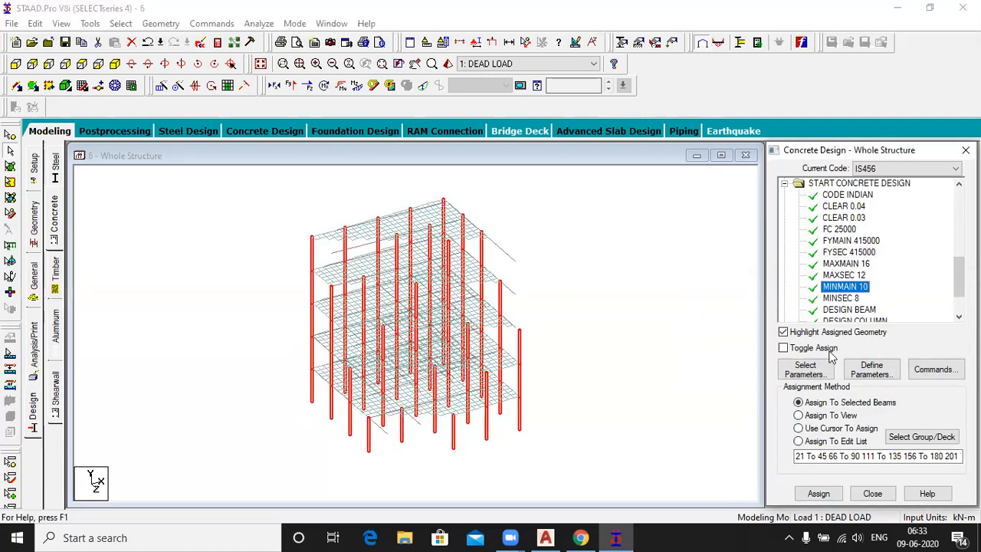
left_click(811, 416)
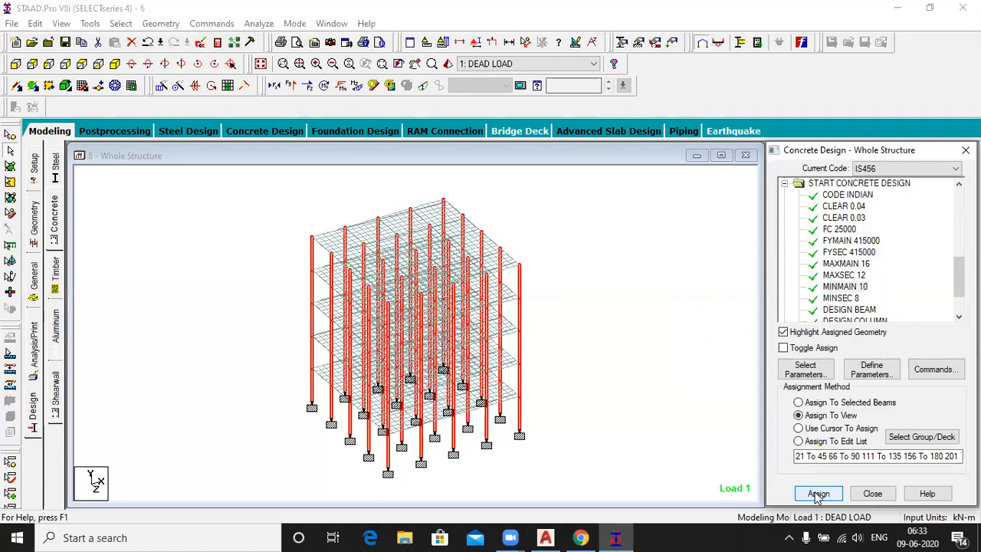
left_click(817, 494)
left_click(880, 360)
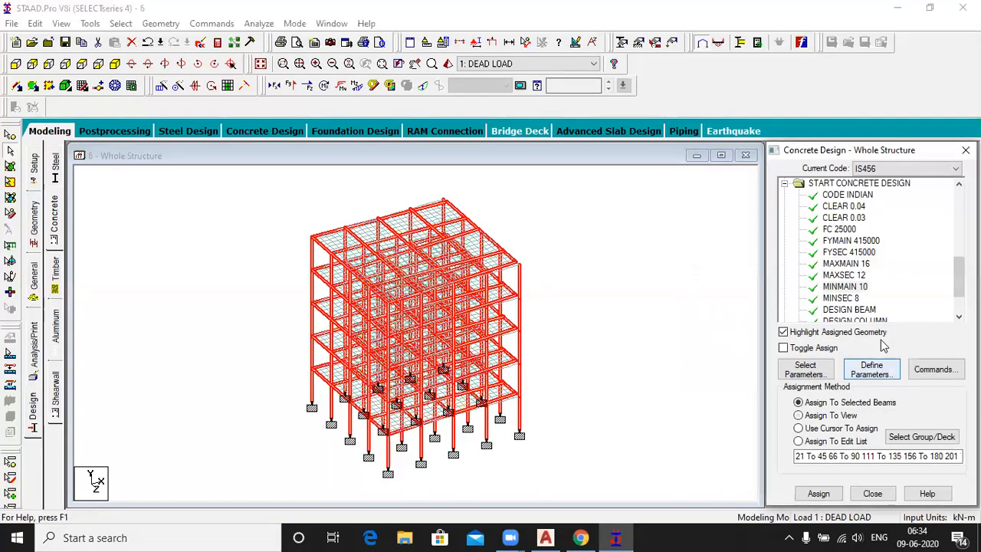
left_click(858, 287)
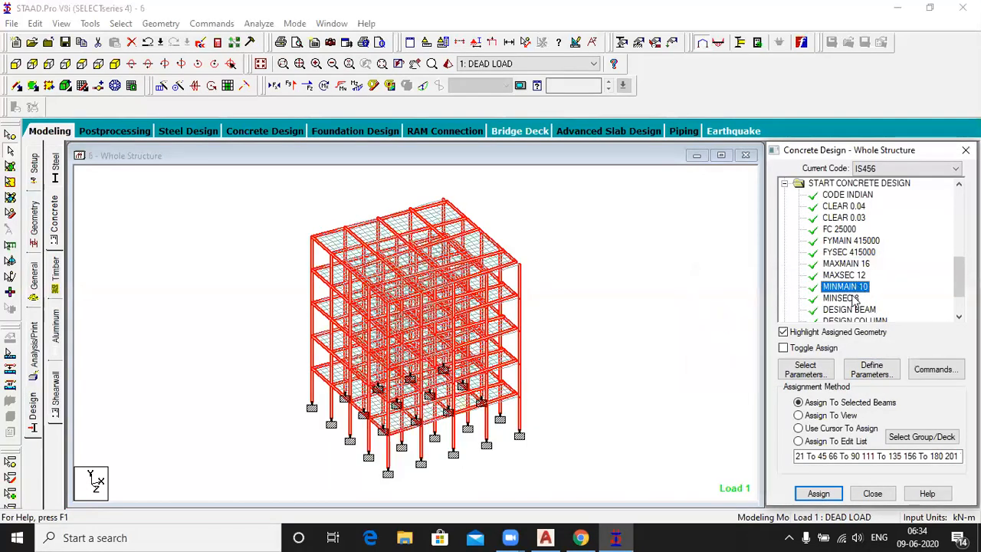
left_click(856, 299)
left_click(820, 415)
left_click(819, 494)
left_click(876, 361)
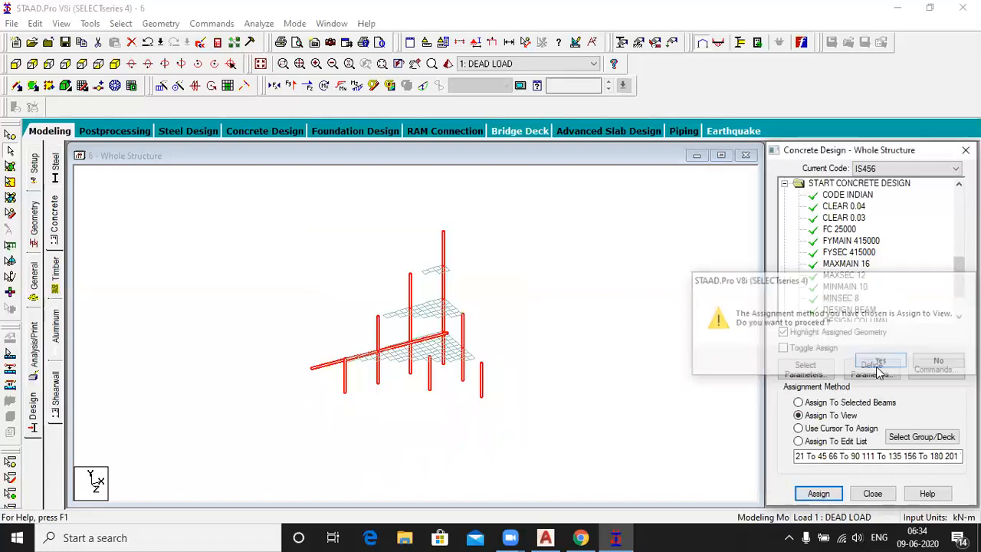
Check which members the steel and bar size parameters cover, and assign the missed MAXSEC 12 to the whole view.
scroll(915, 295, "down", 1)
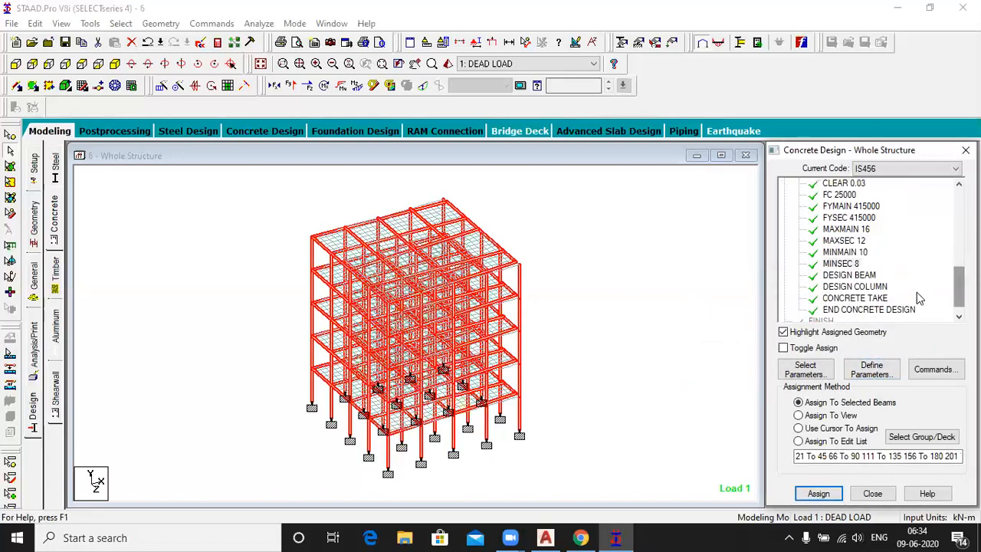
left_click(851, 206)
left_click(848, 217)
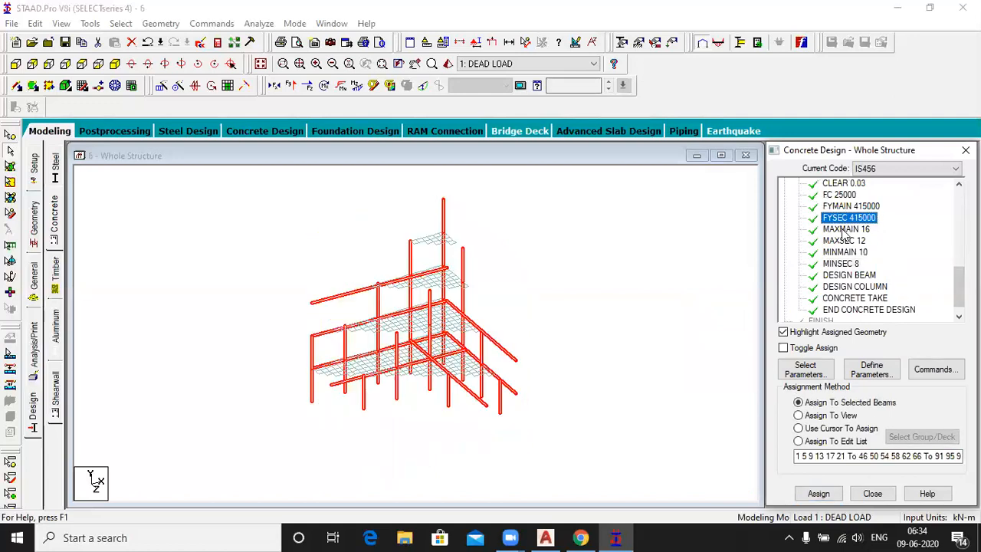
left_click(845, 229)
left_click(843, 242)
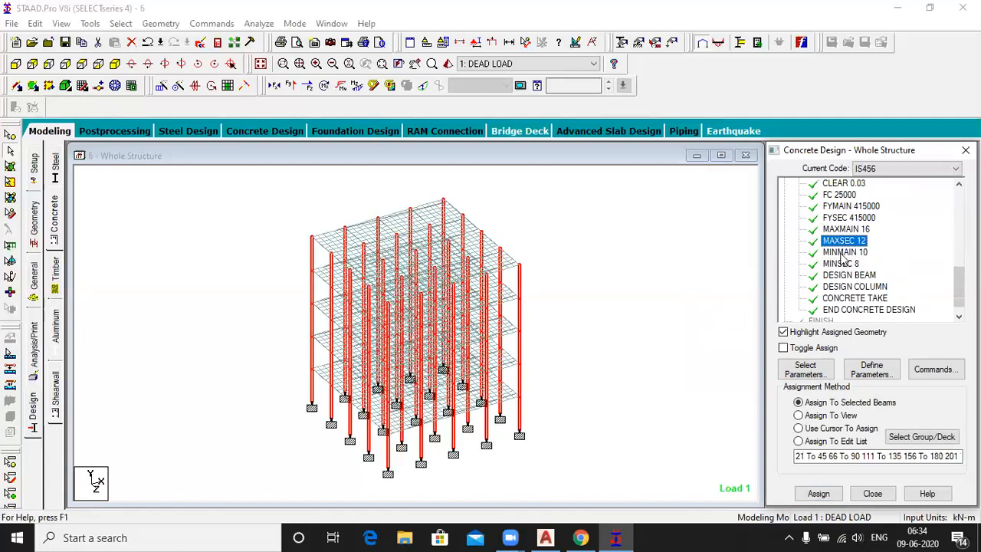
left_click(810, 418)
left_click(818, 494)
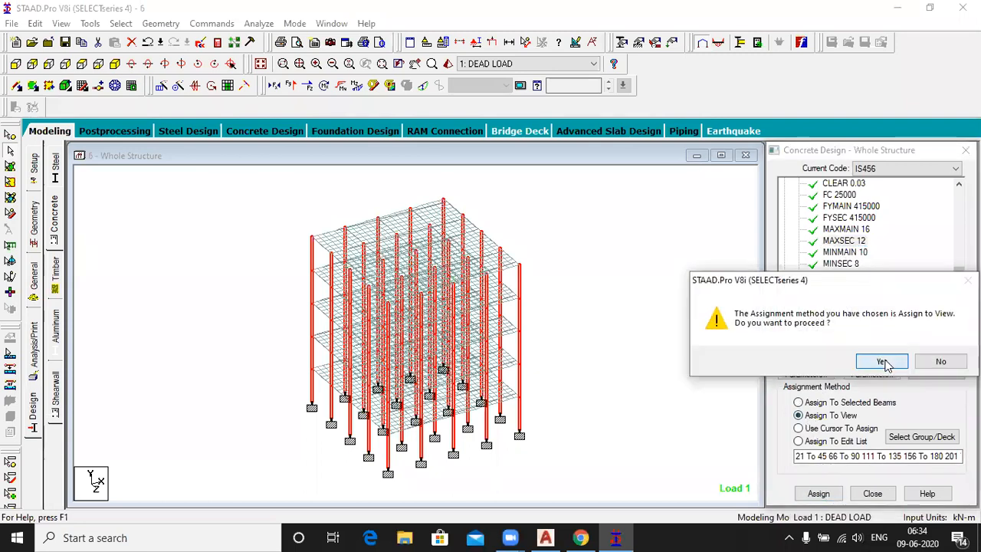
left_click(883, 362)
left_click(865, 255)
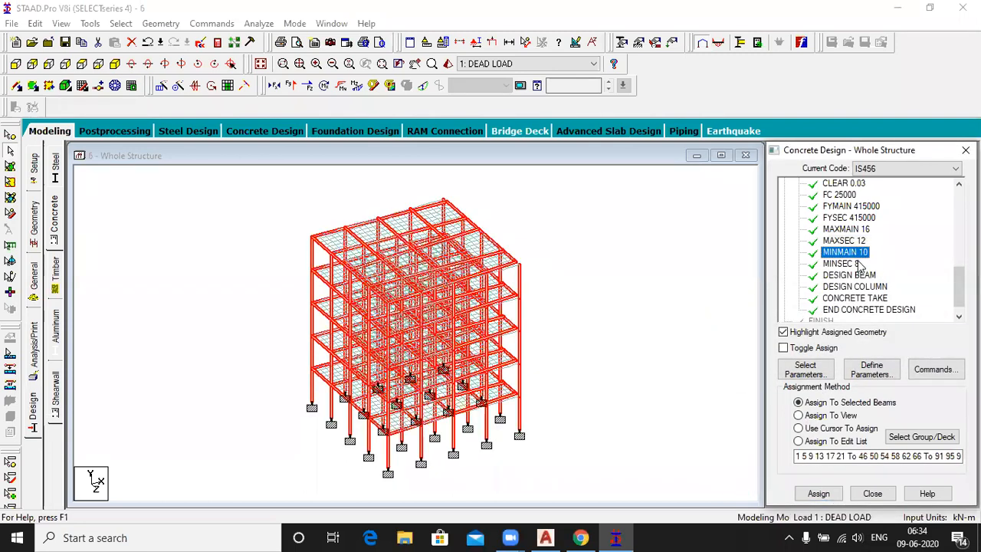
left_click(847, 263)
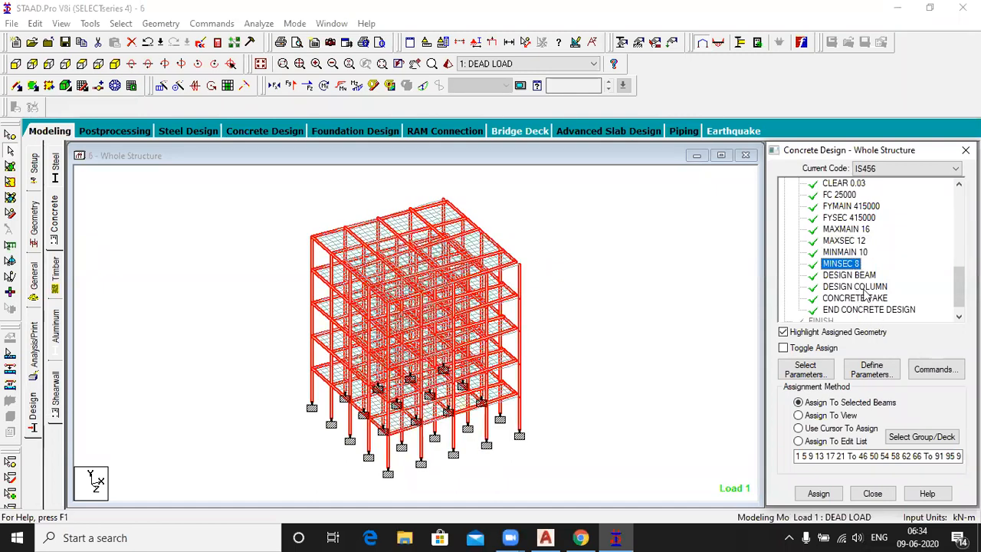
Add the DESIGN SLAB/ELEMENT command to the IS456 concrete design commands.
left_click(931, 369)
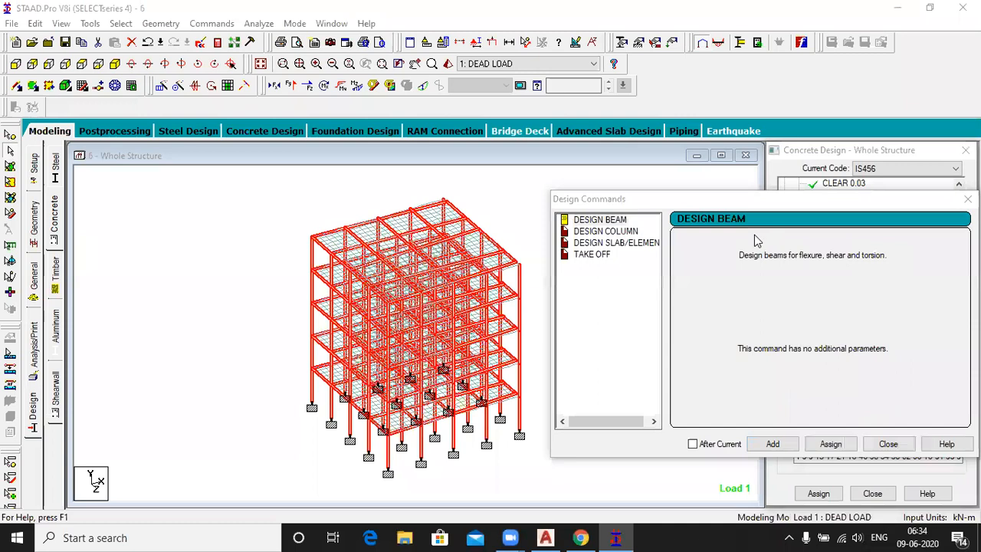
left_click(602, 243)
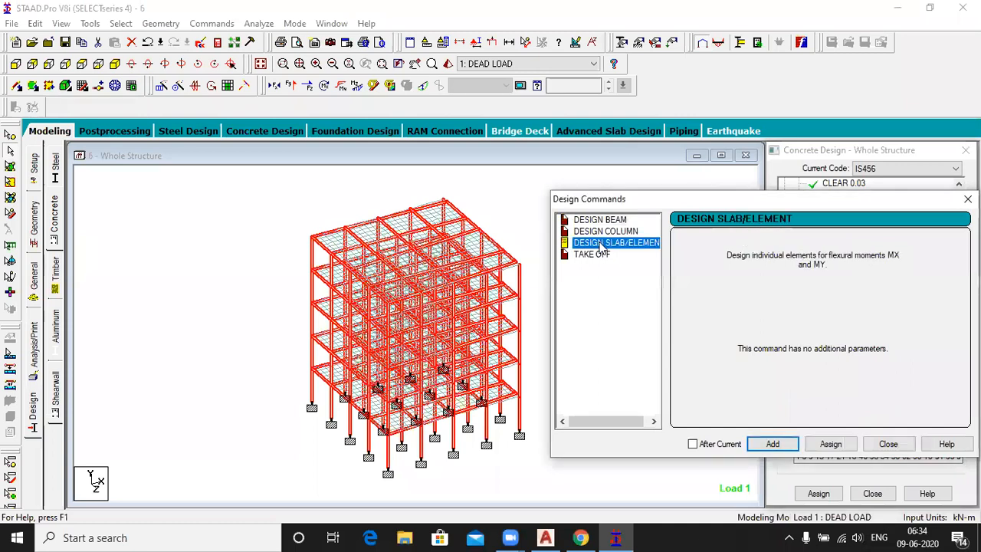
left_click(767, 446)
left_click(889, 443)
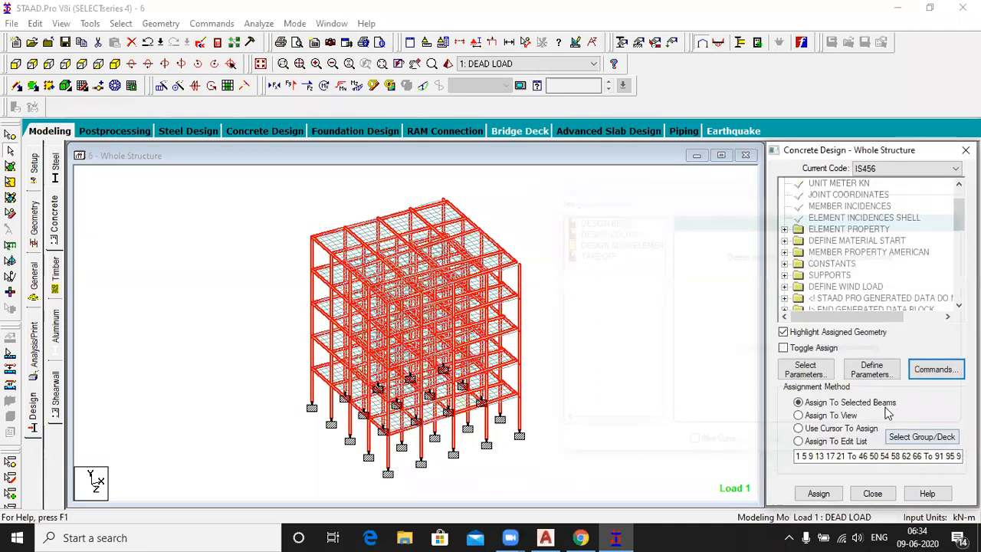
Assign the DESIGN ELEMENT command to the slab plates of all floors as selected plates.
left_click(890, 275)
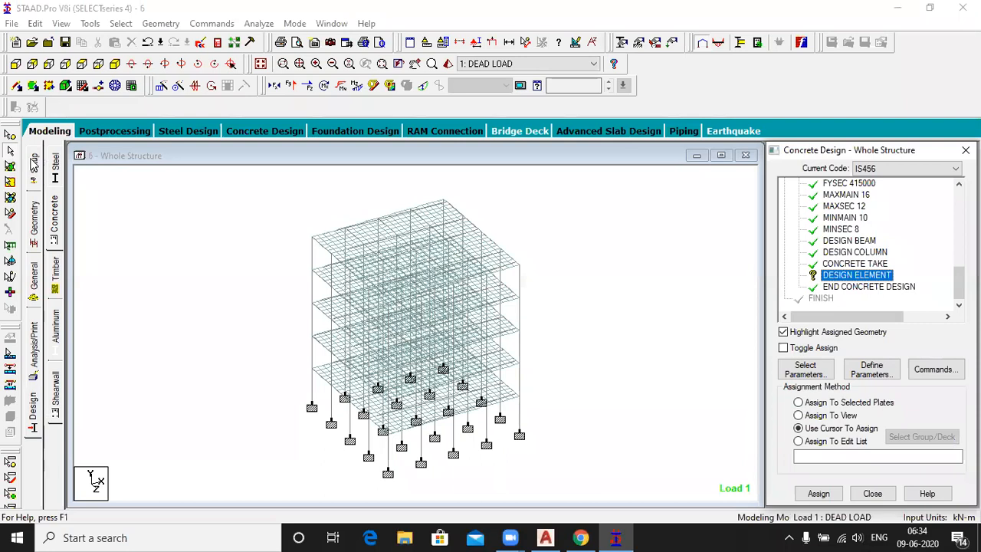
left_click(9, 165)
left_click_drag(305, 199, 594, 433)
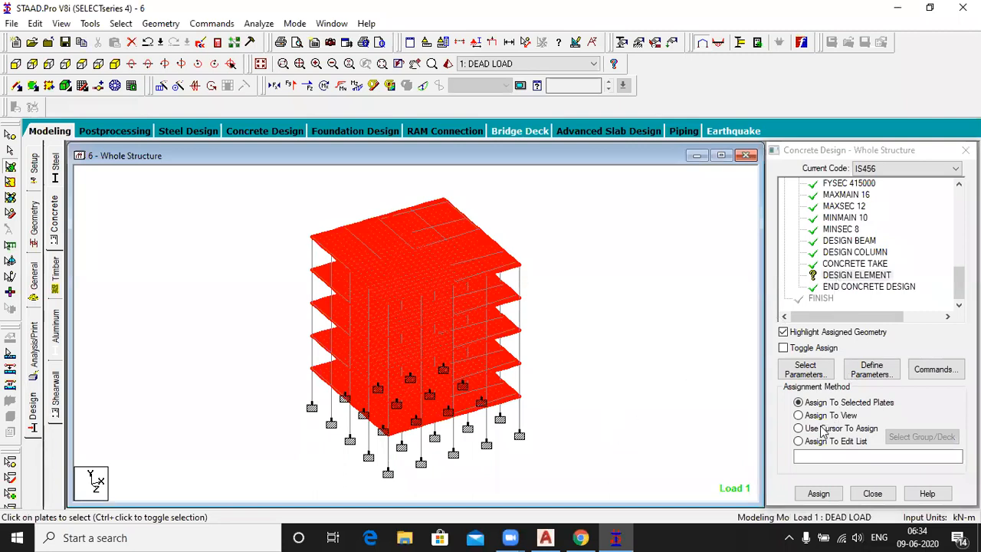
left_click(818, 494)
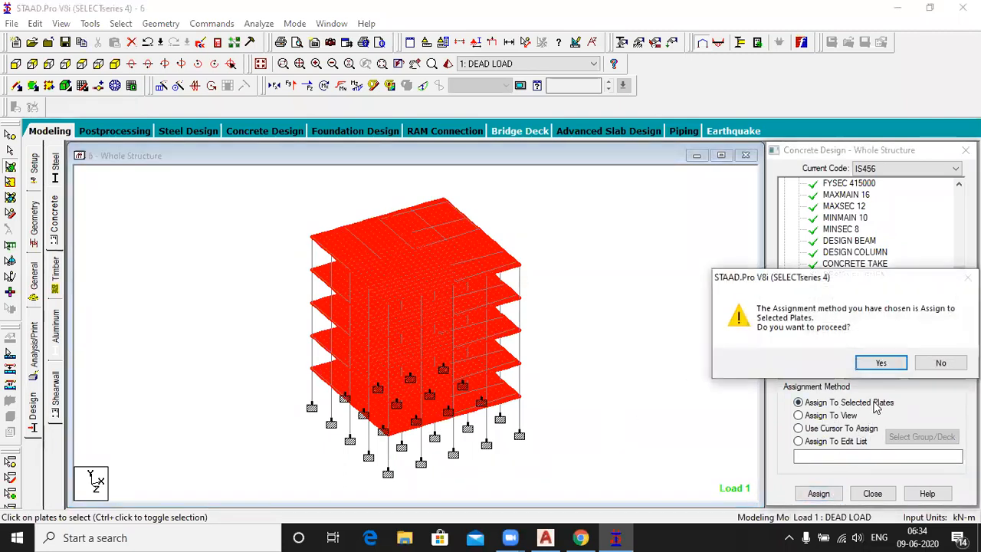
left_click(877, 361)
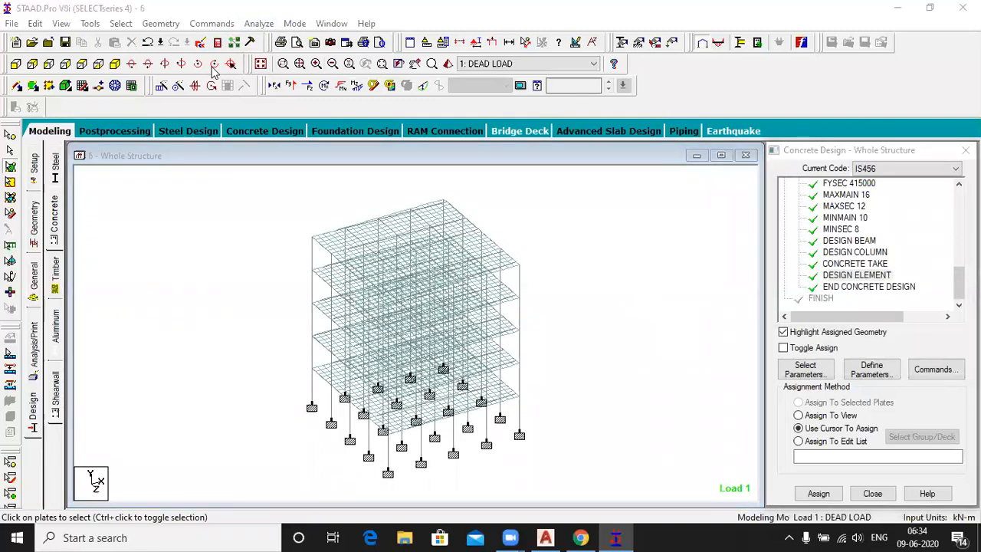
Run the analysis and design for the whole structure and open the output file.
left_click(259, 24)
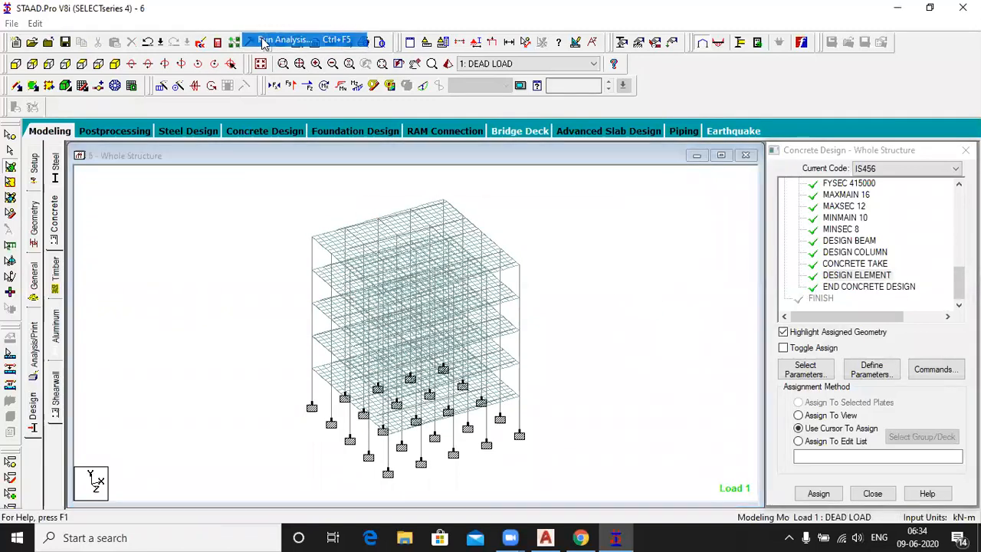
left_click(261, 38)
left_click(401, 302)
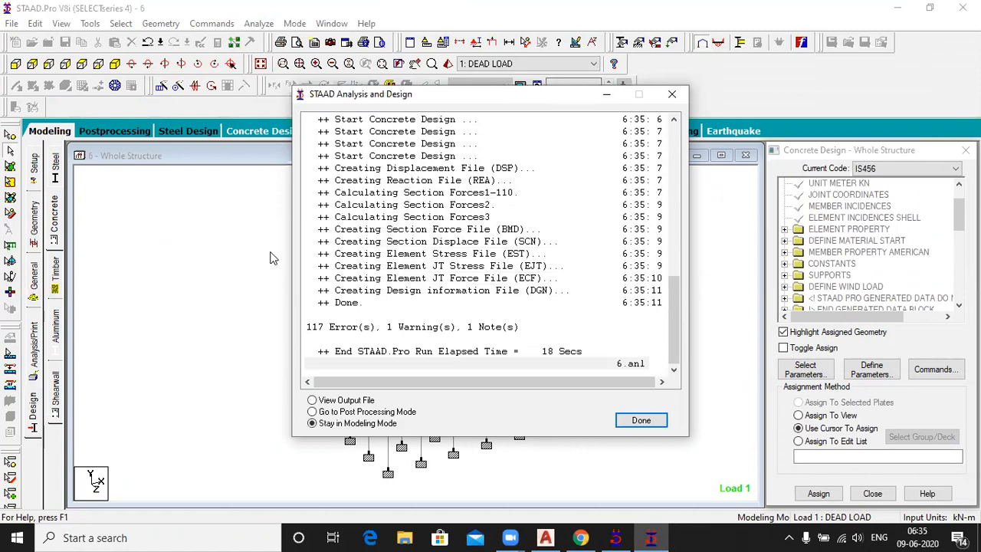
left_click(341, 400)
left_click(640, 420)
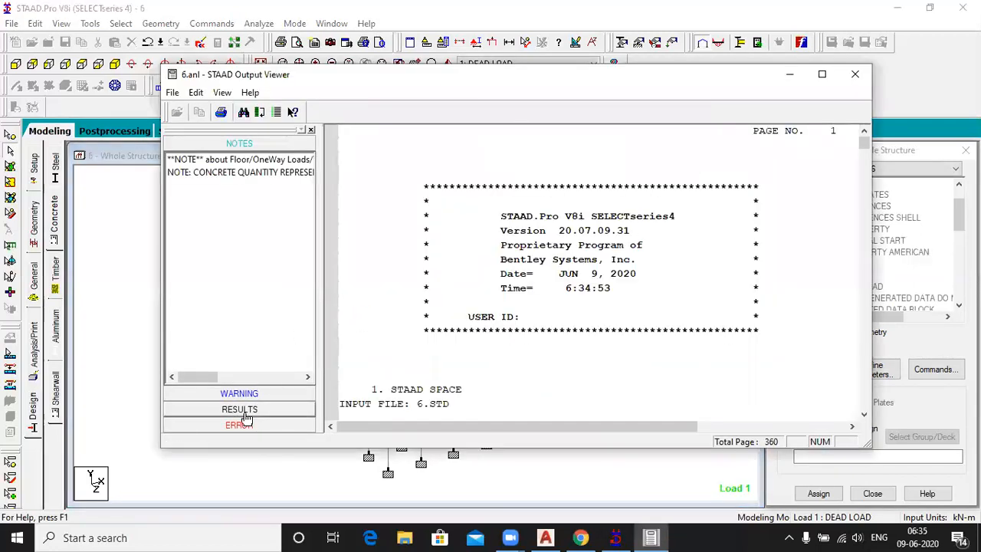
Examine the results and the first design moment error in the element design summary, and close the output file.
left_click(244, 408)
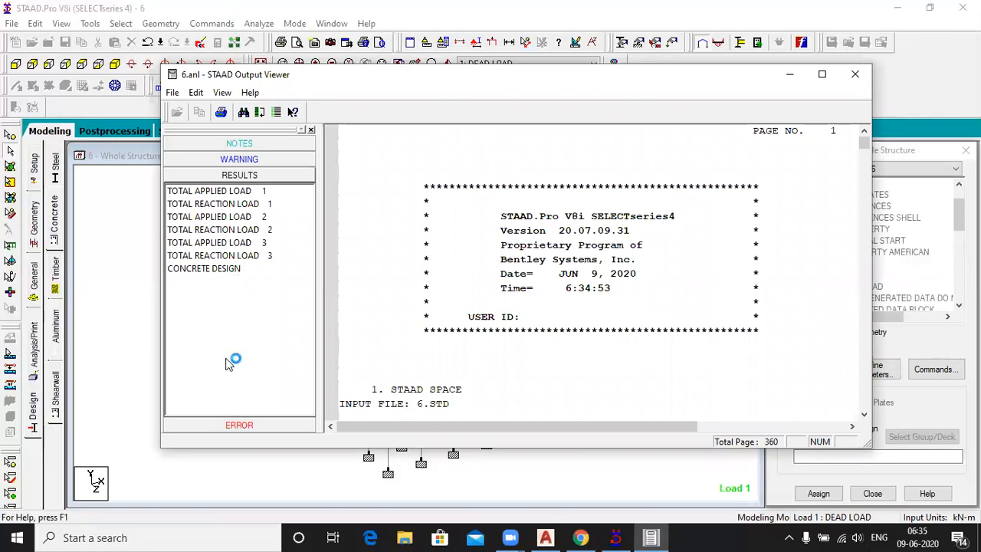
left_click(220, 426)
left_click(234, 208)
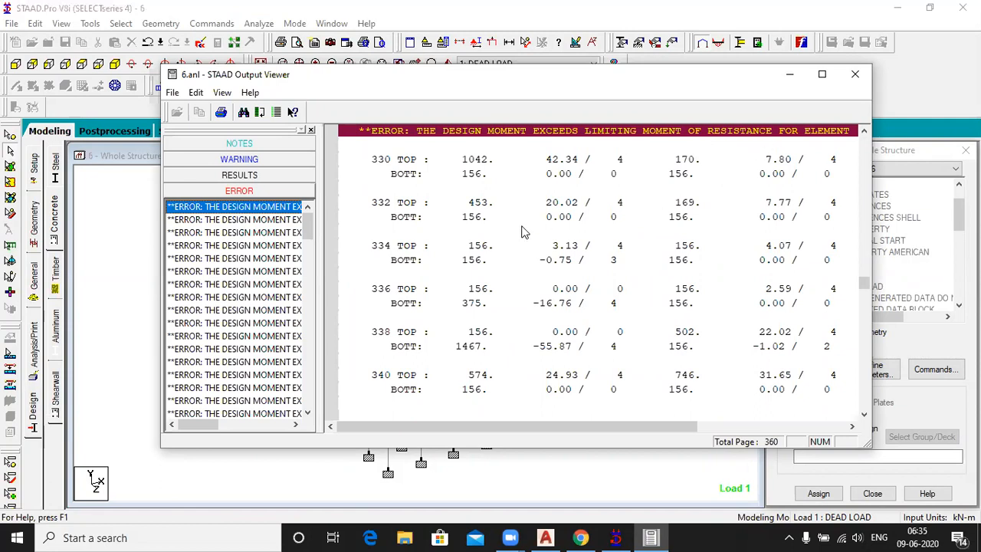
scroll(521, 232, "up", 3)
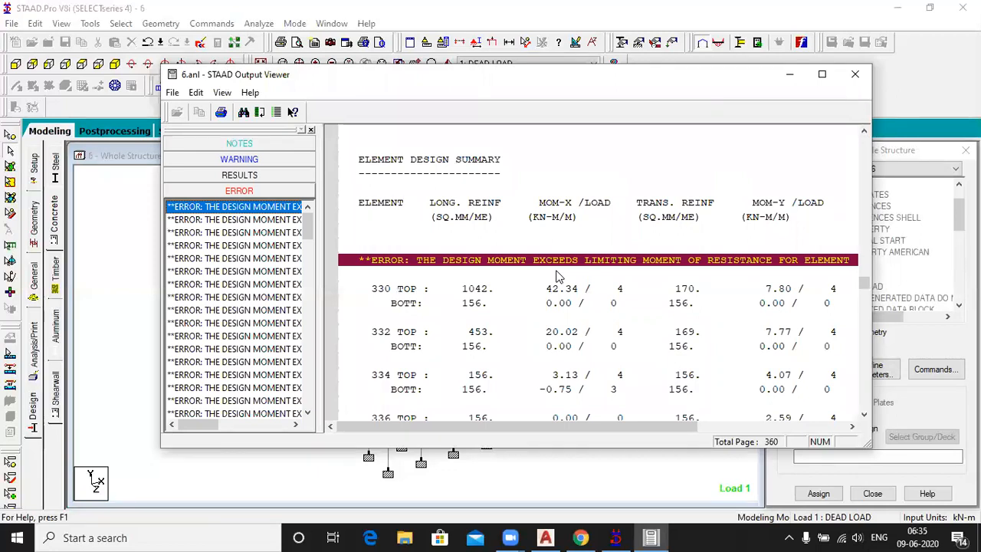
left_click(855, 74)
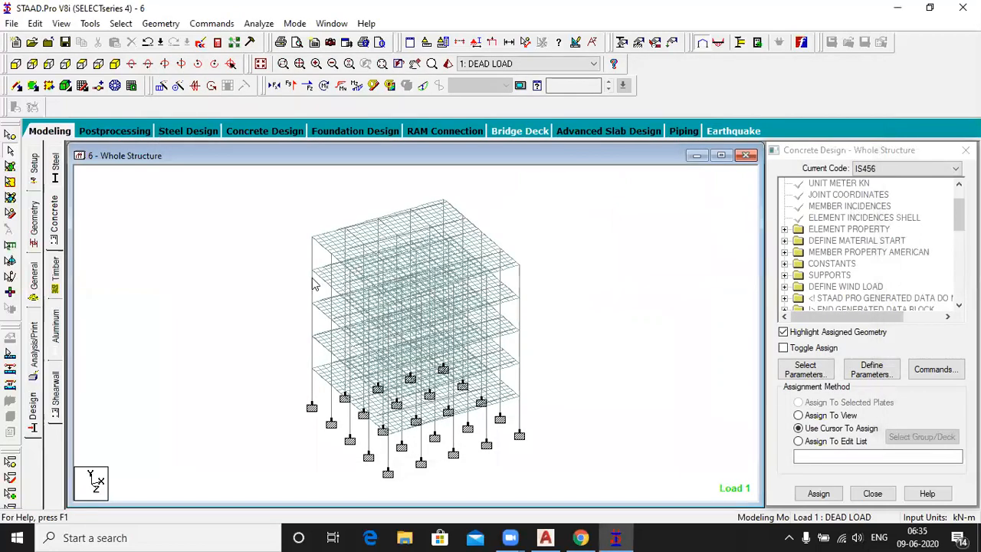
left_click(16, 64)
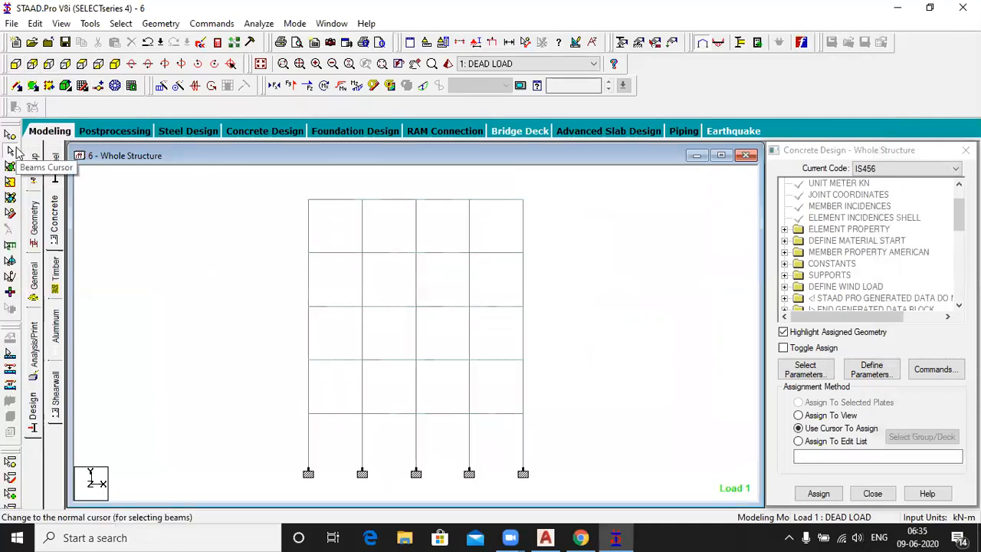
left_click(10, 136)
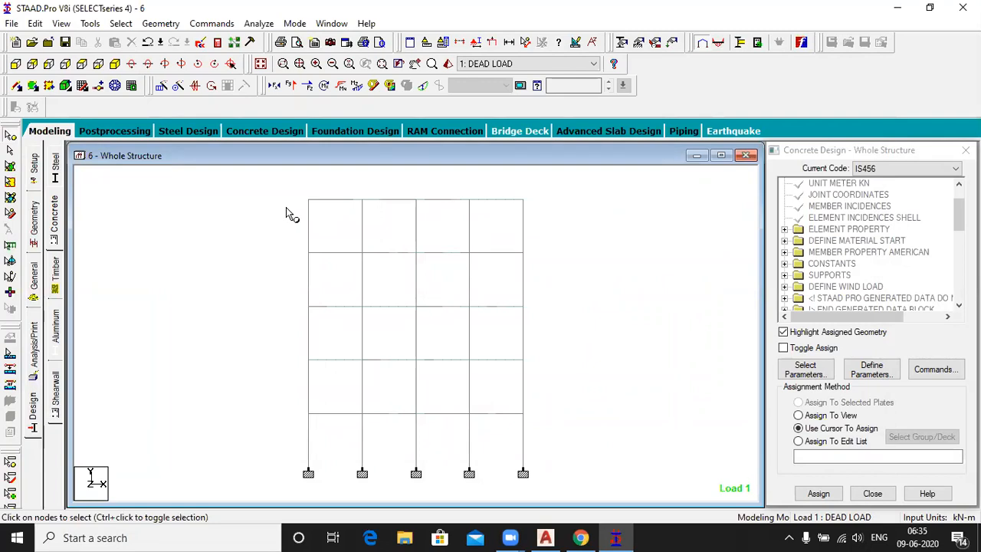
left_click_drag(299, 194, 367, 215)
left_click_drag(412, 194, 478, 225)
left_click_drag(518, 192, 532, 208)
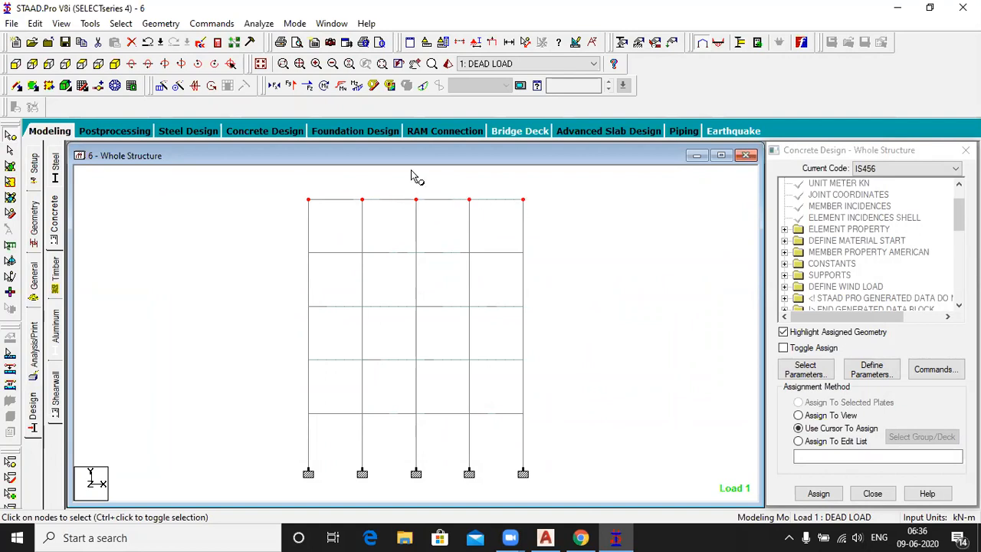
left_click(115, 63)
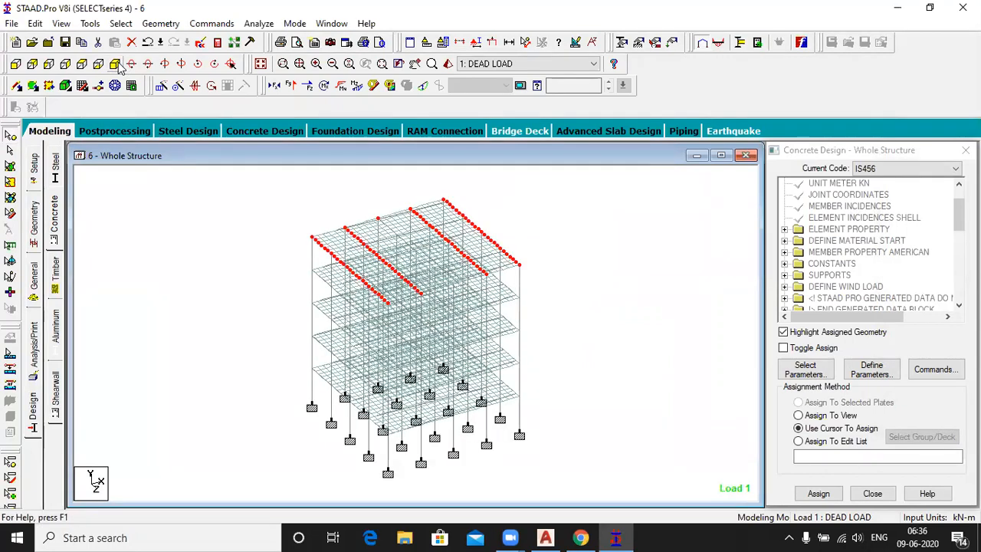
left_click(140, 180)
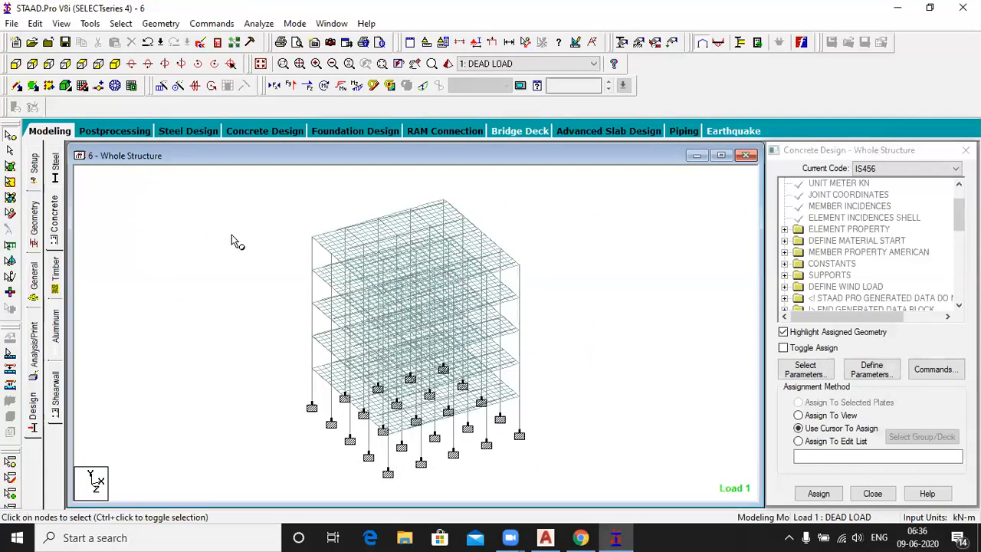
Select all roof-level beams in the front view and show them isometrically in a new view window.
scroll(335, 264, "up", 1)
scroll(293, 230, "up", 1)
scroll(183, 229, "up", 2)
scroll(184, 229, "down", 1)
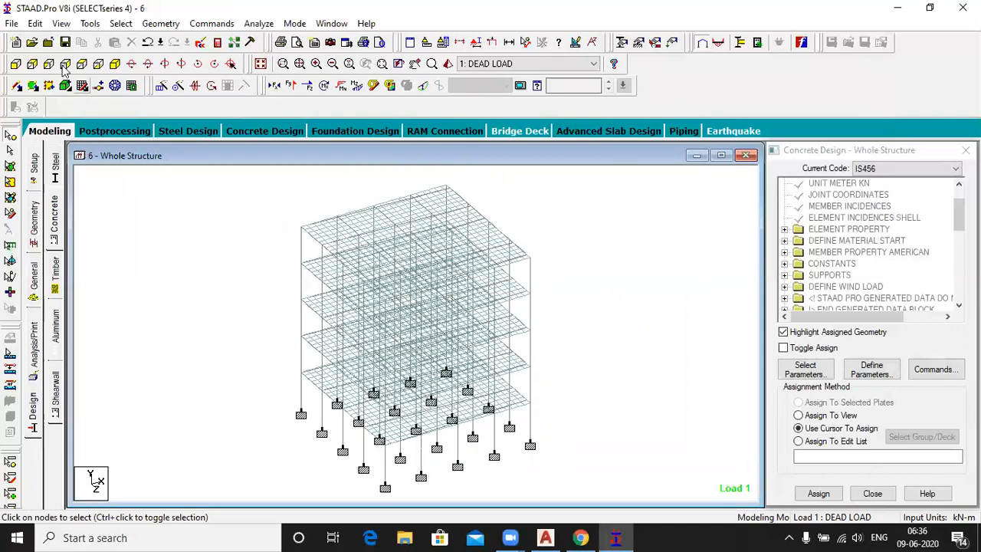
left_click(16, 64)
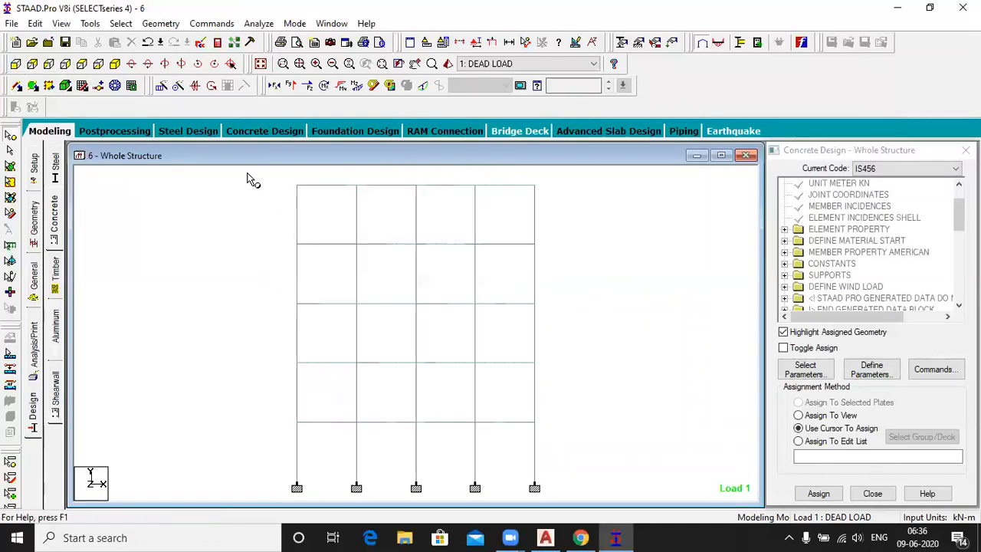
left_click_drag(282, 179, 555, 205)
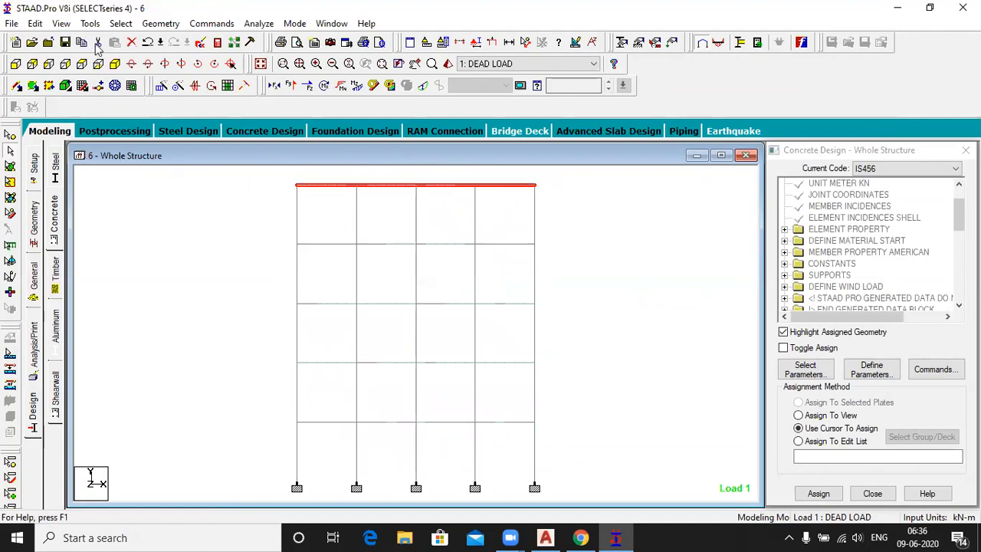
left_click(62, 24)
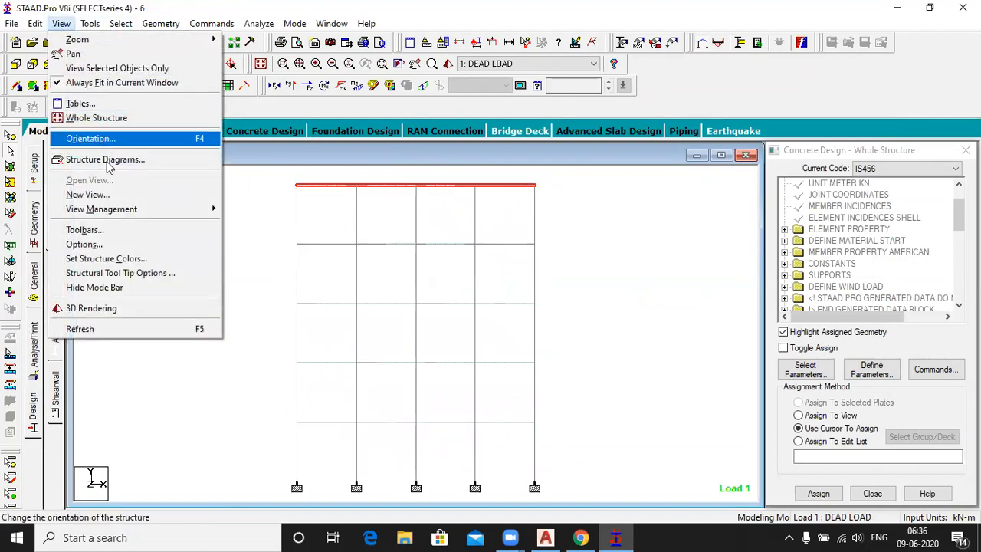
left_click(197, 199)
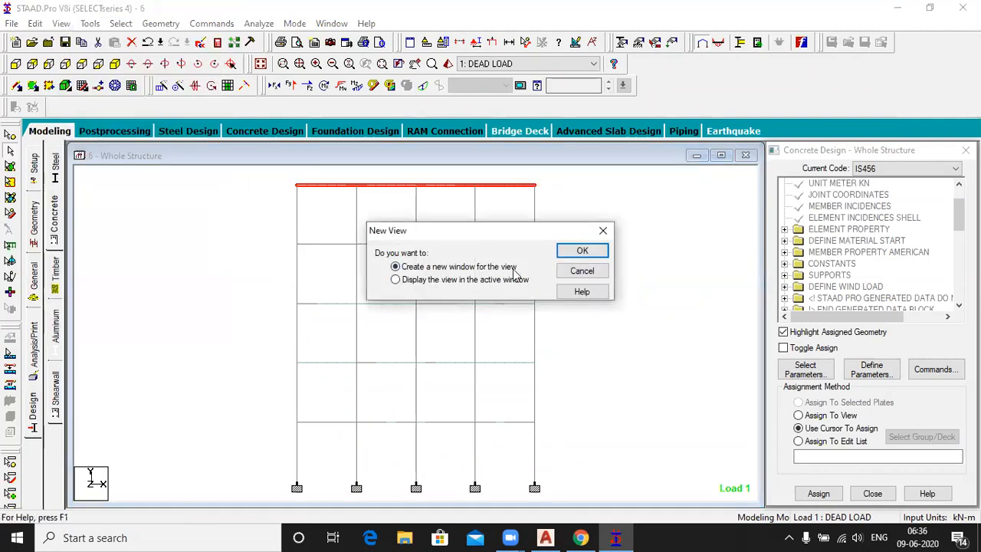
left_click(581, 251)
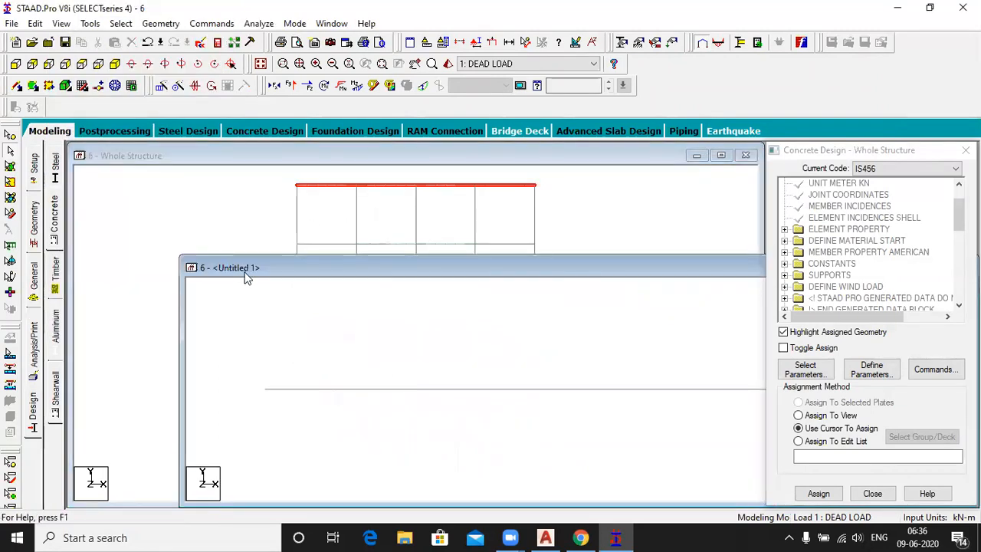
left_click(115, 63)
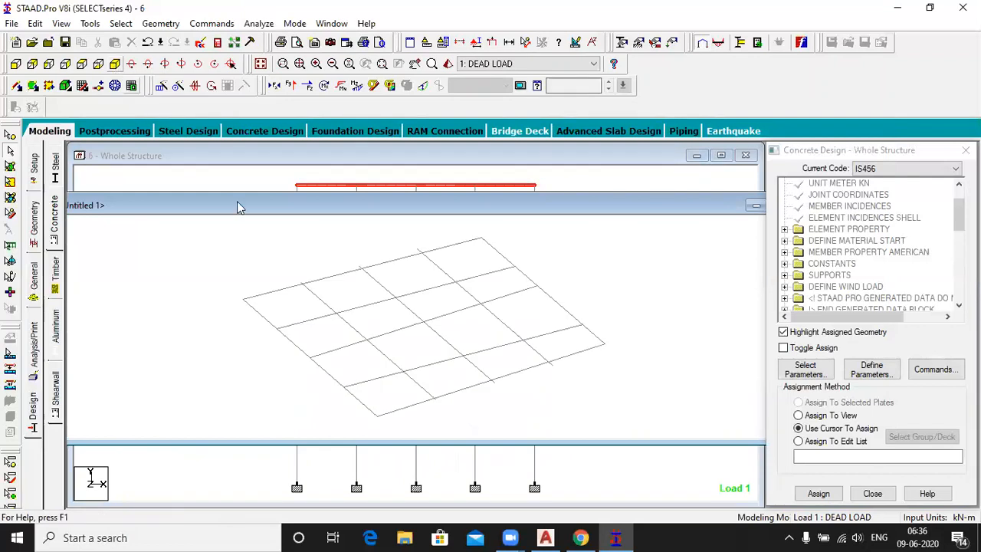
Select the beam intersection nodes along the rear edge of the roof grid in the new view.
left_click(10, 136)
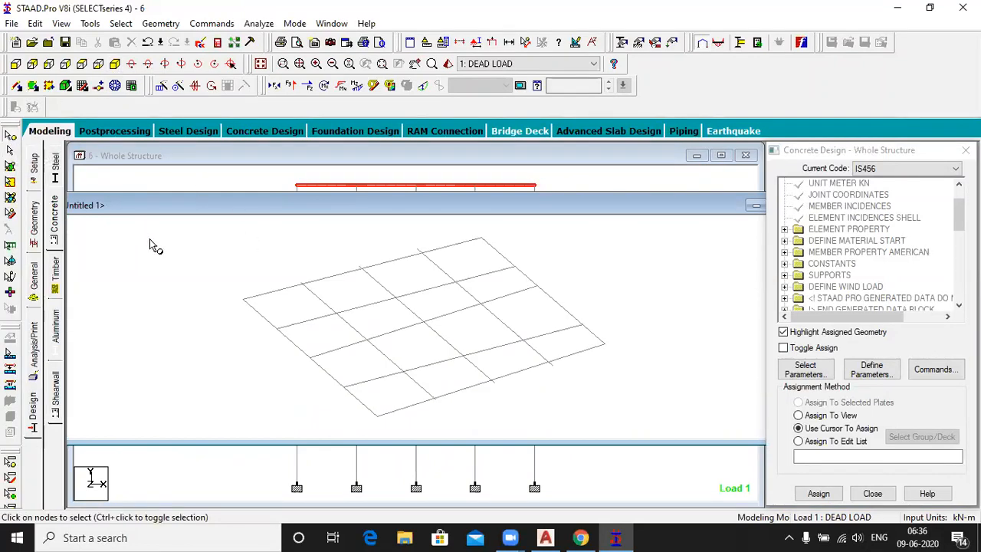
left_click(244, 301)
left_click(301, 283, "ctrl")
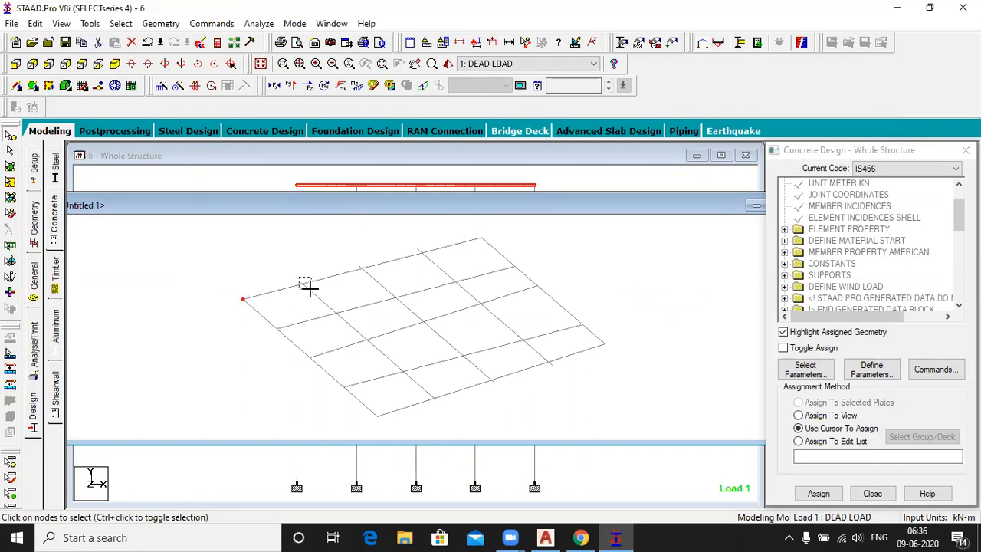
left_click(358, 267, "ctrl")
scroll(424, 260, "up", 1)
middle_click_drag(381, 276, 396, 300)
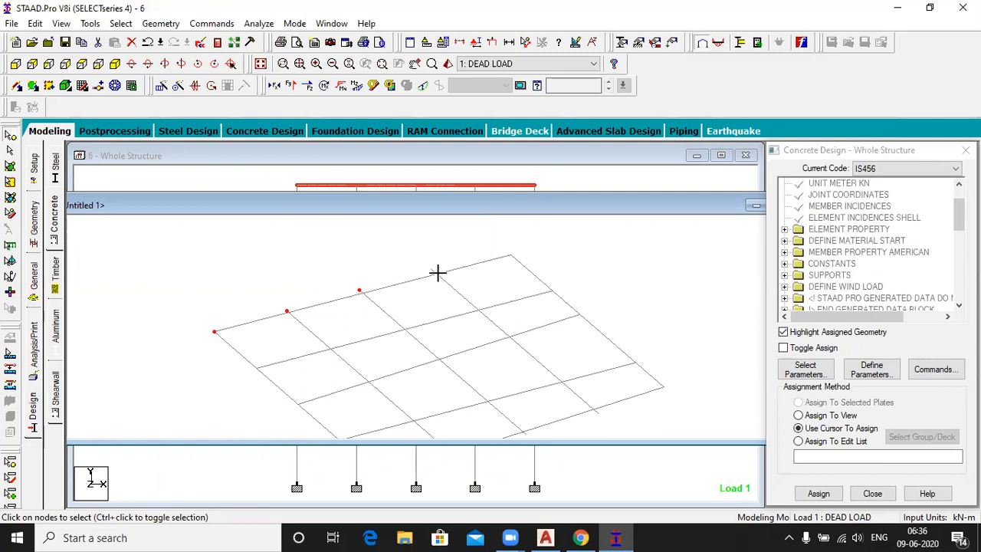
Pick the nodes along the perimeter of the floor grid where the interior beams meet the edge beams.
left_click(511, 255)
scroll(274, 279, "down", 4)
middle_click_drag(490, 299, 495, 318)
scroll(417, 346, "up", 4)
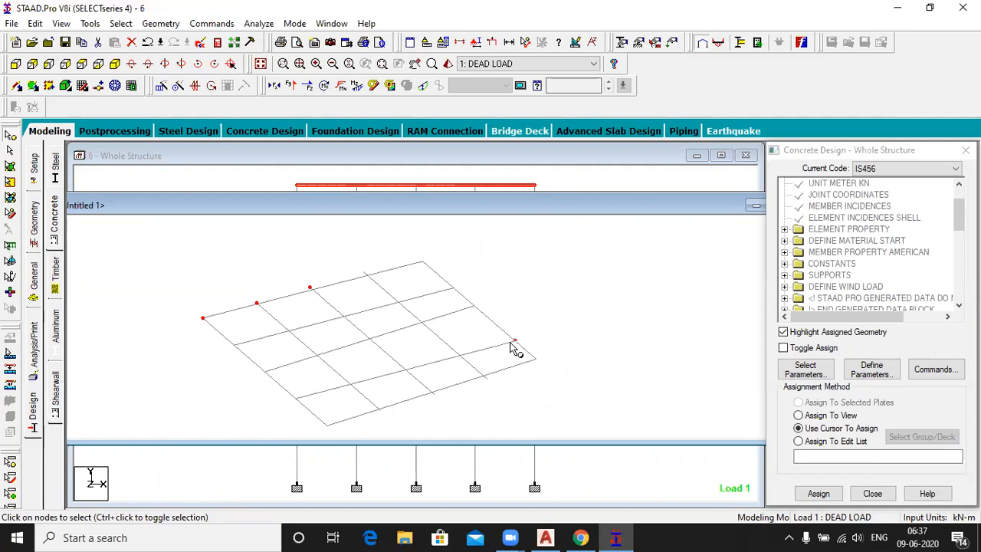
left_click(472, 306)
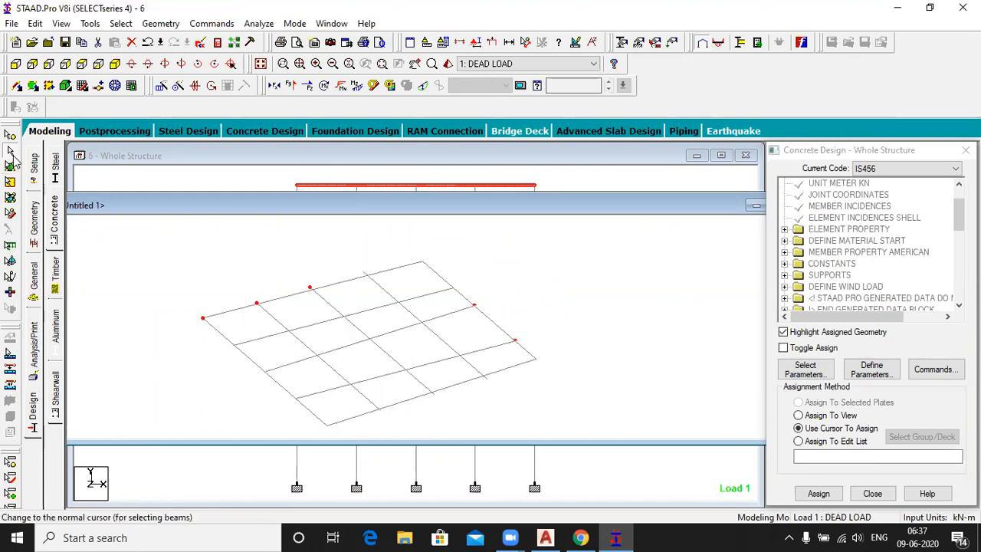
Select a side edge beam and the first interior beam of the floor grid, and close the separate floor view.
left_click(215, 331)
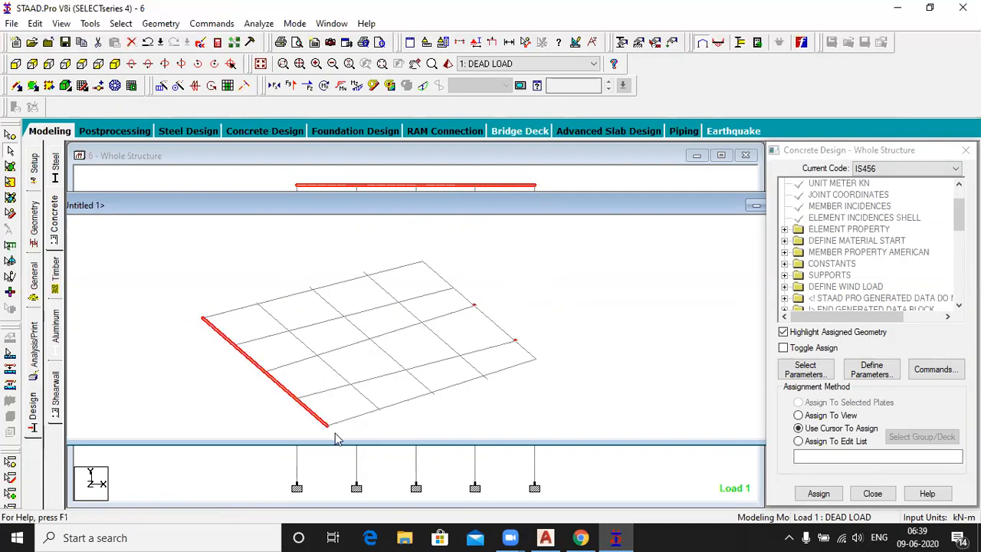
left_click(235, 345)
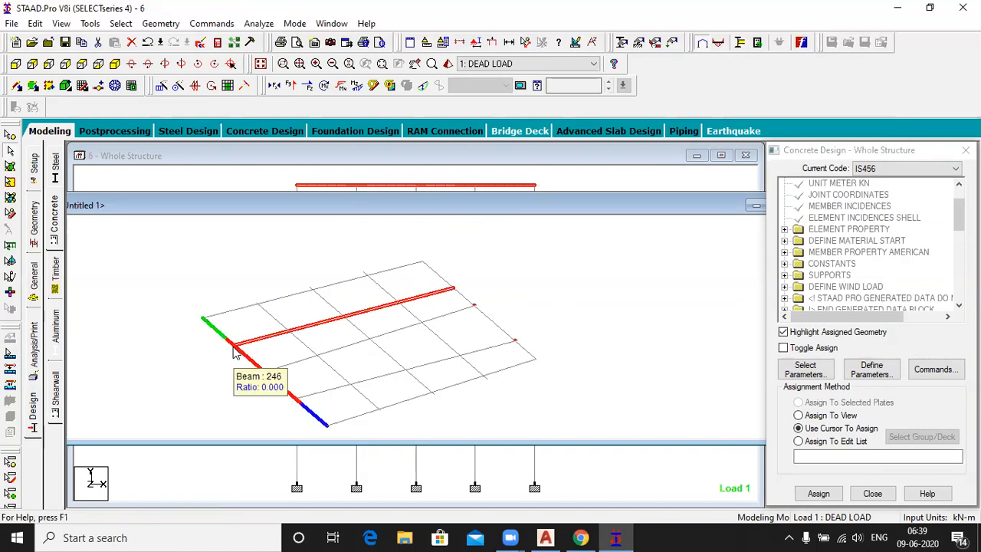
left_click_drag(210, 201, 67, 243)
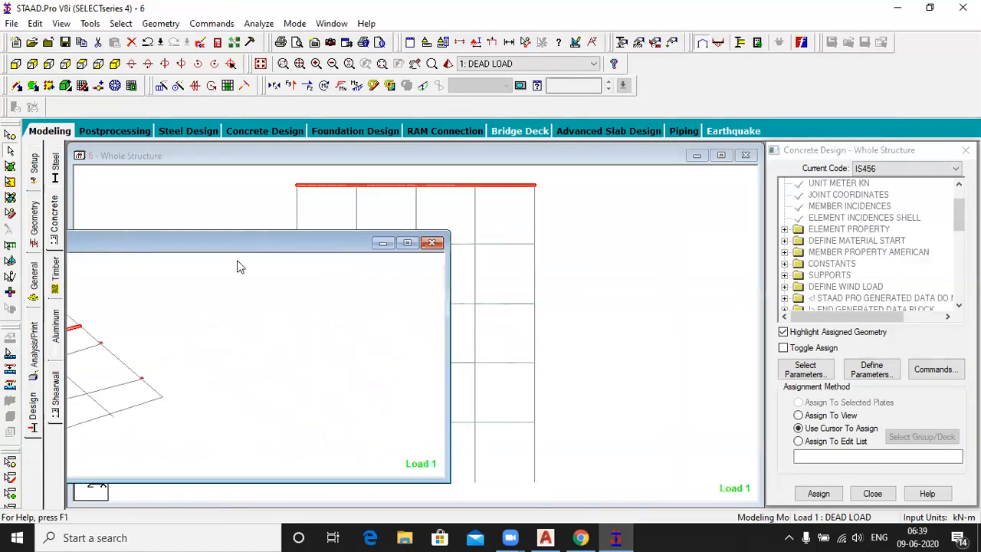
left_click(432, 245)
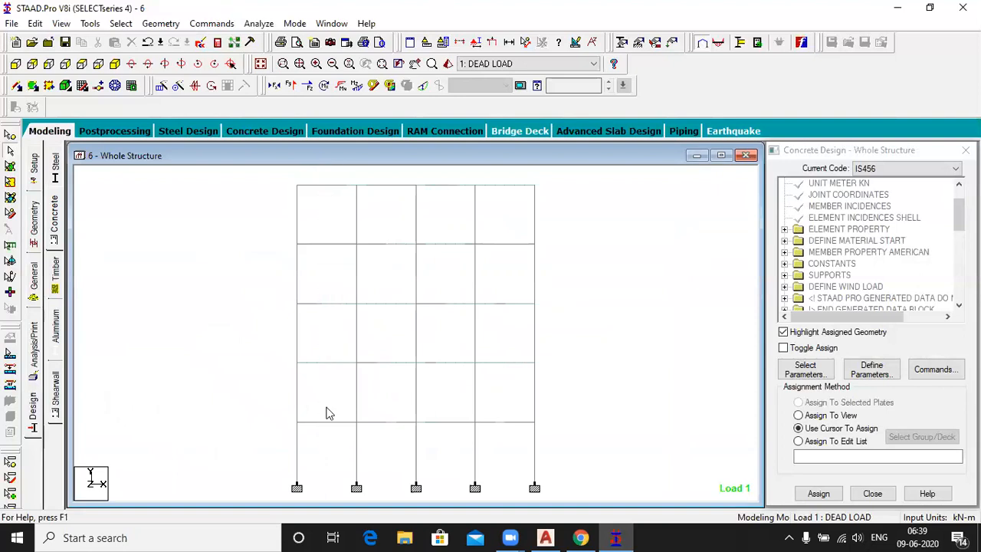
Try to window-select the beams in each bay of the front elevation, repeating the first bay in the Geometry page.
left_click_drag(318, 177, 346, 466)
left_click_drag(368, 170, 402, 497)
left_click_drag(425, 171, 465, 451)
left_click_drag(490, 183, 530, 467)
scroll(265, 266, "down", 1)
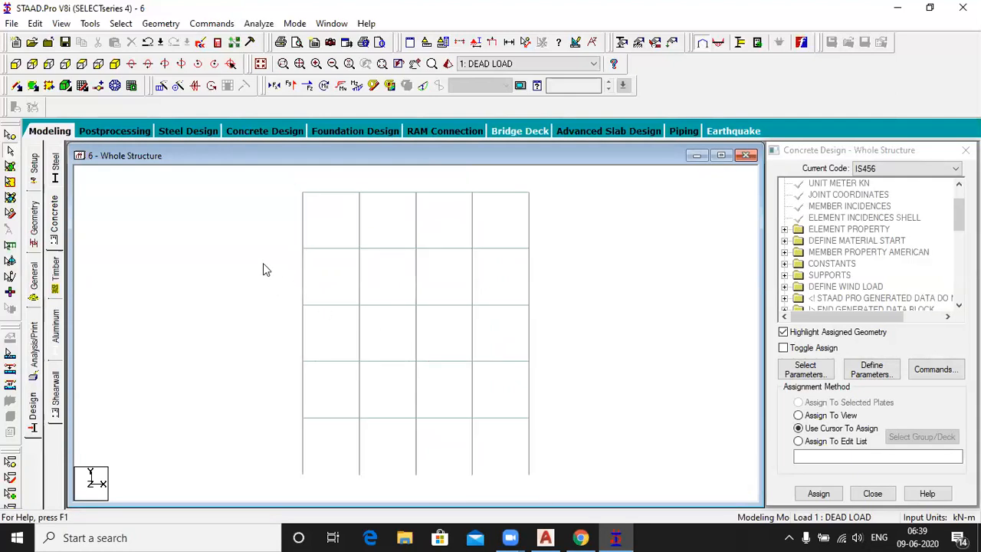
left_click(34, 226)
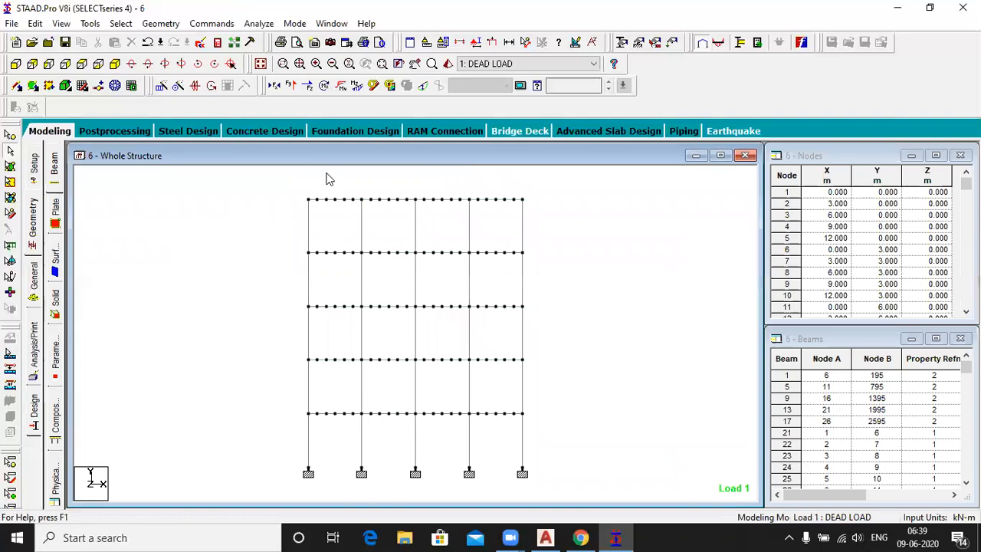
left_click_drag(321, 173, 355, 443)
scroll(335, 216, "up", 3)
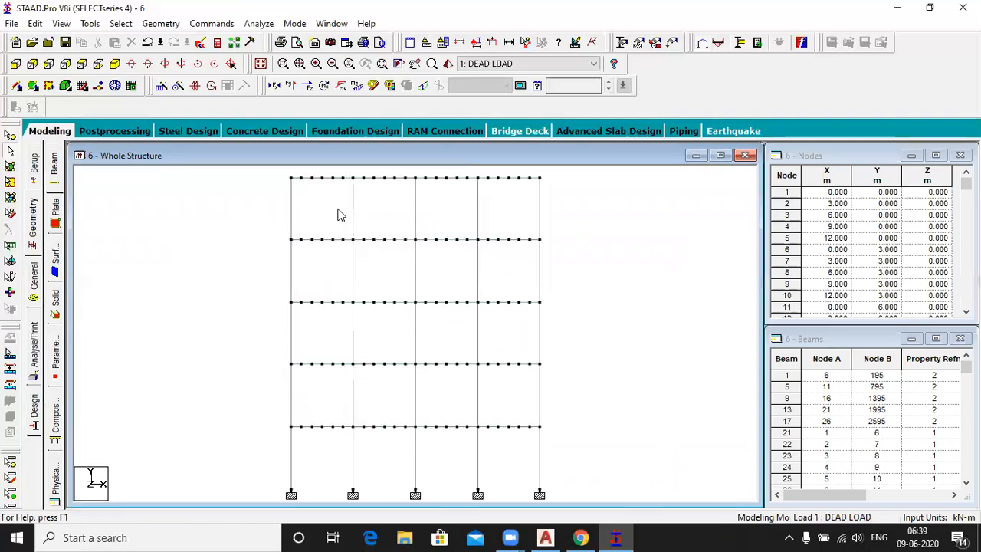
Select the top corner node of the front elevation with the nodes cursor.
scroll(303, 250, "up", 2)
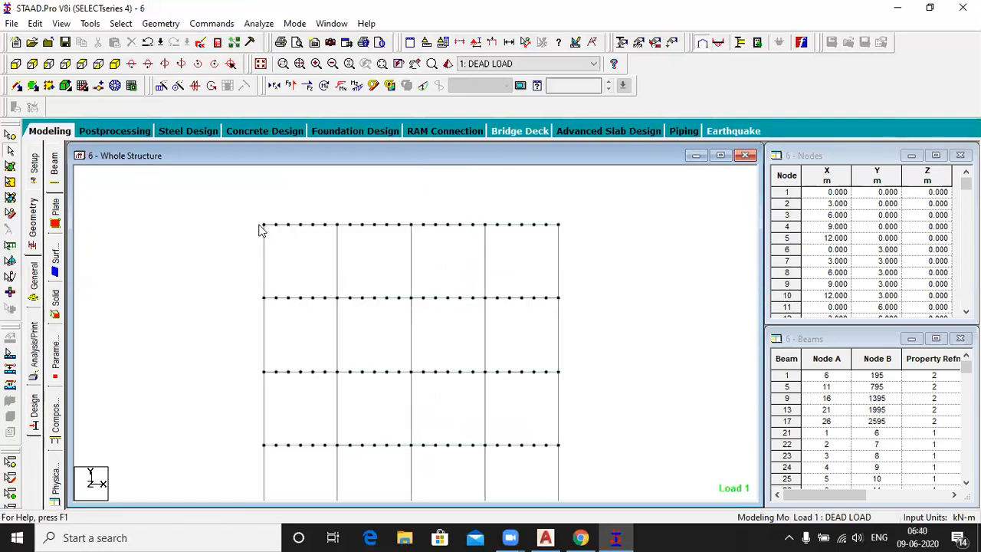
left_click(338, 229)
left_click(205, 229)
left_click(5, 141)
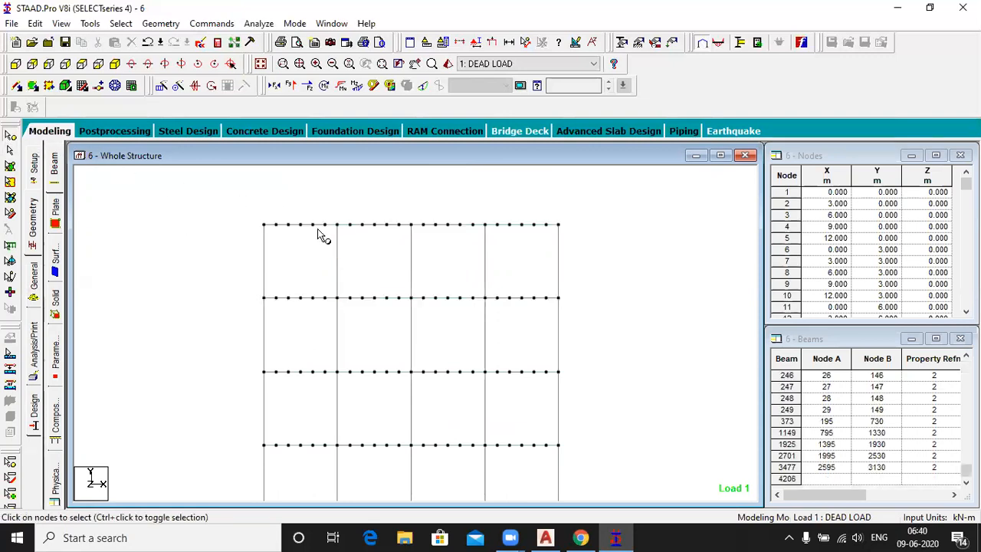
left_click(265, 226)
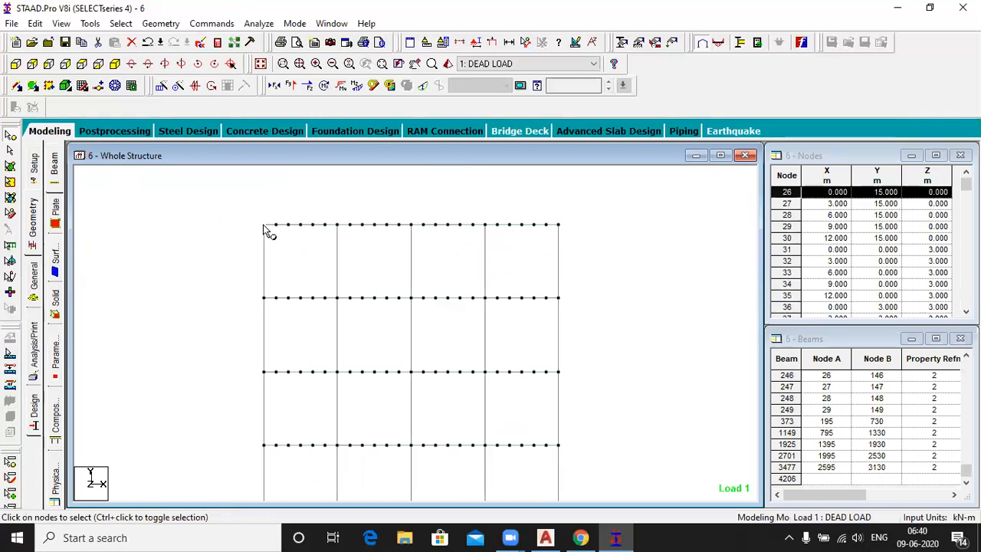
Rotate the model, restore the front view, and pick around the top corner node again.
key("Left")
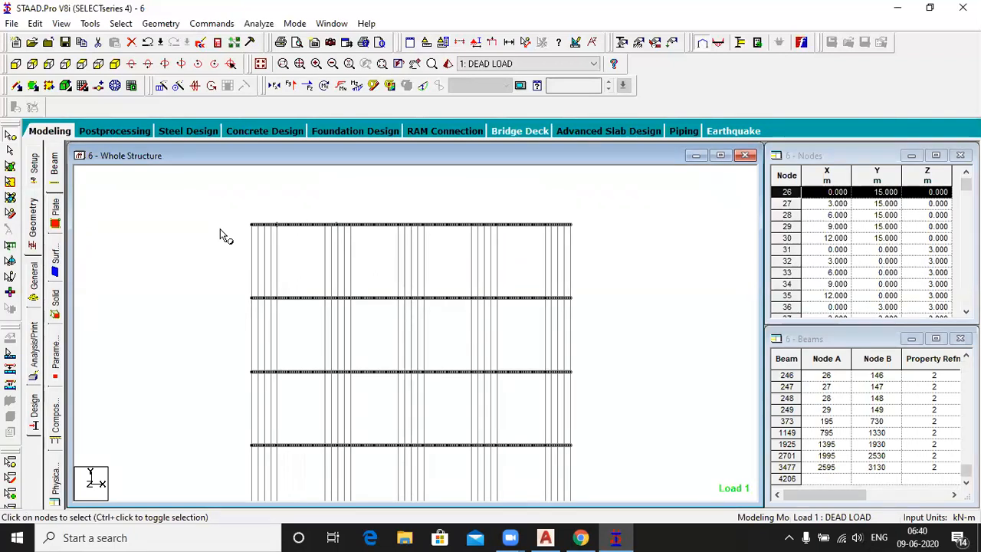
key("Left")
key("Left")
key("Left")
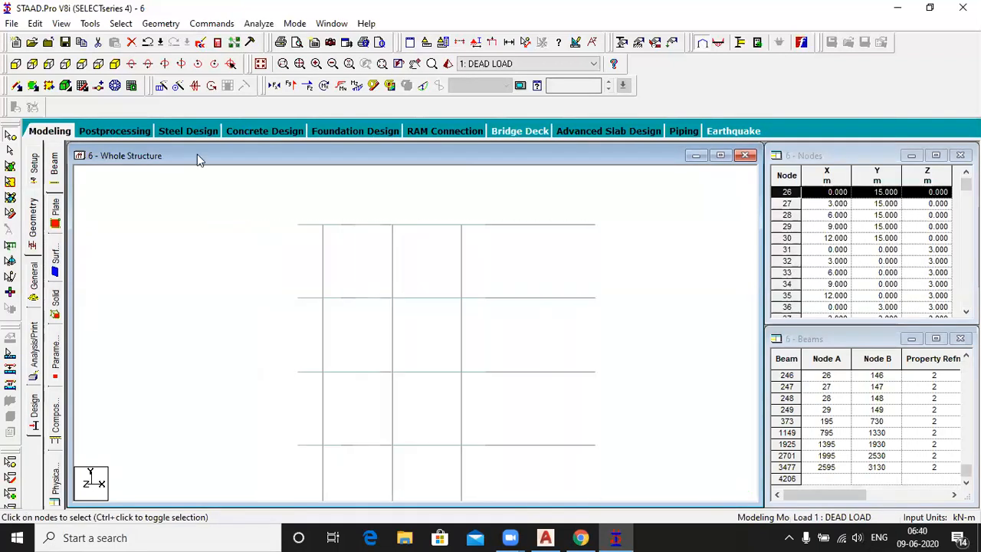
left_click(16, 64)
left_click(258, 223)
left_click_drag(258, 223, 267, 232)
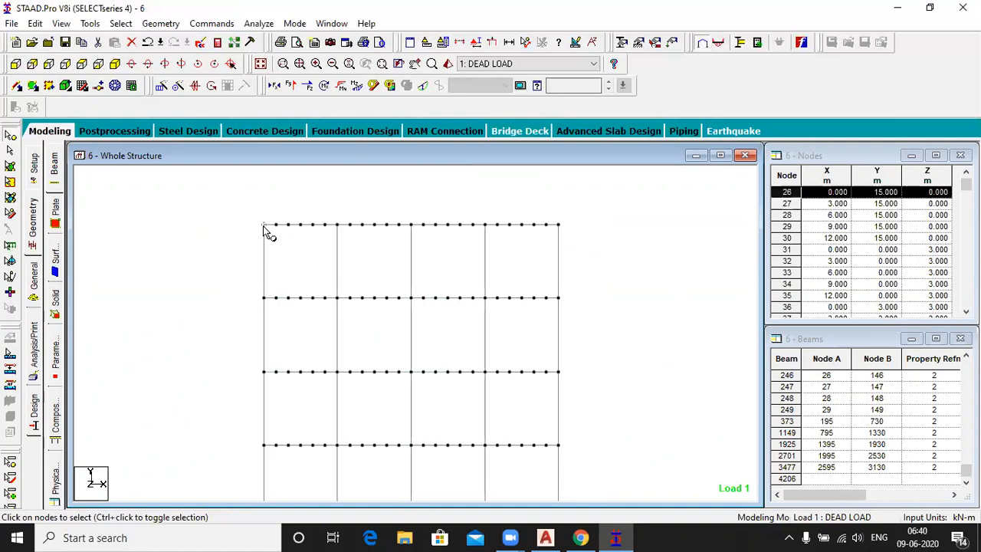
Show the structure in isometric view and pick the roof-edge nodes at X = 3 m and X = 1.5 m.
left_click(116, 65)
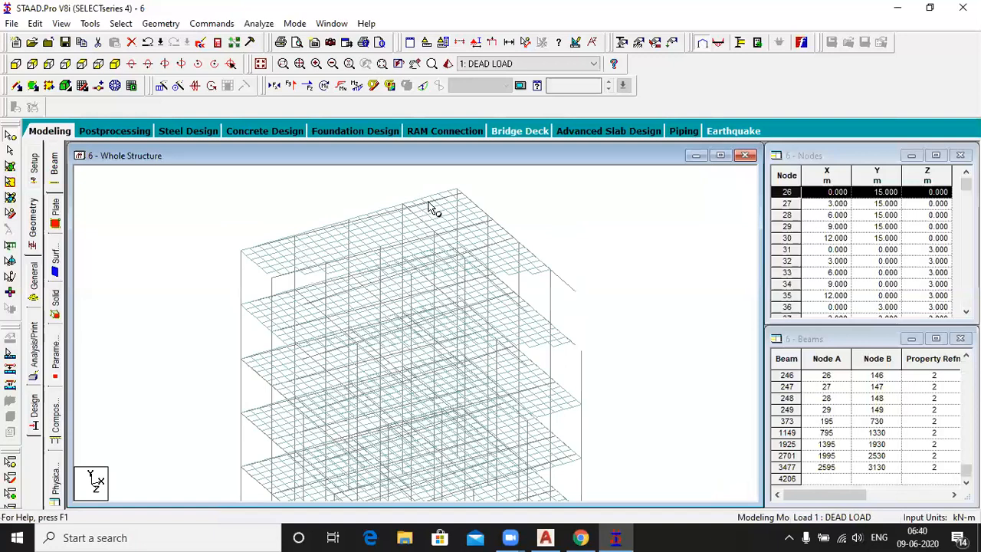
left_click(295, 236)
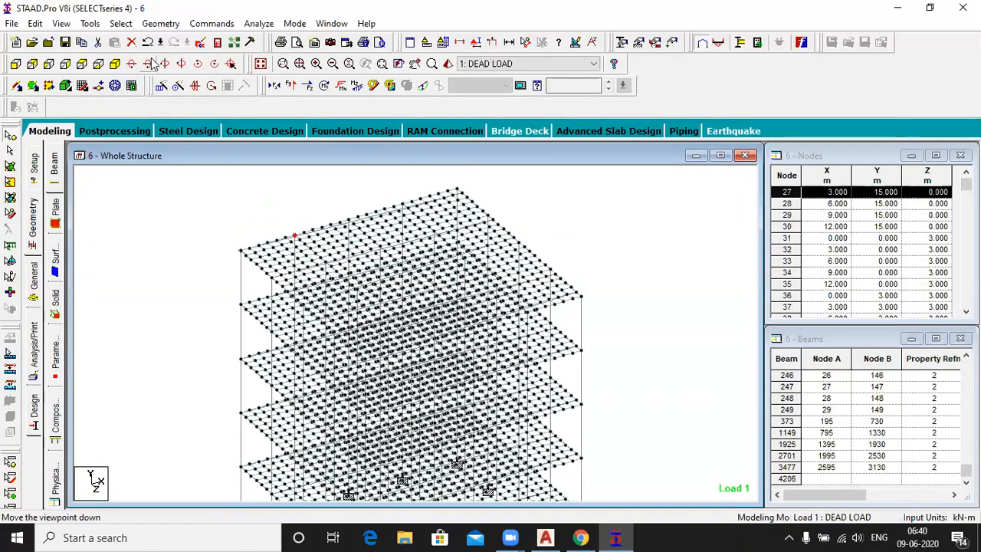
left_click(125, 25)
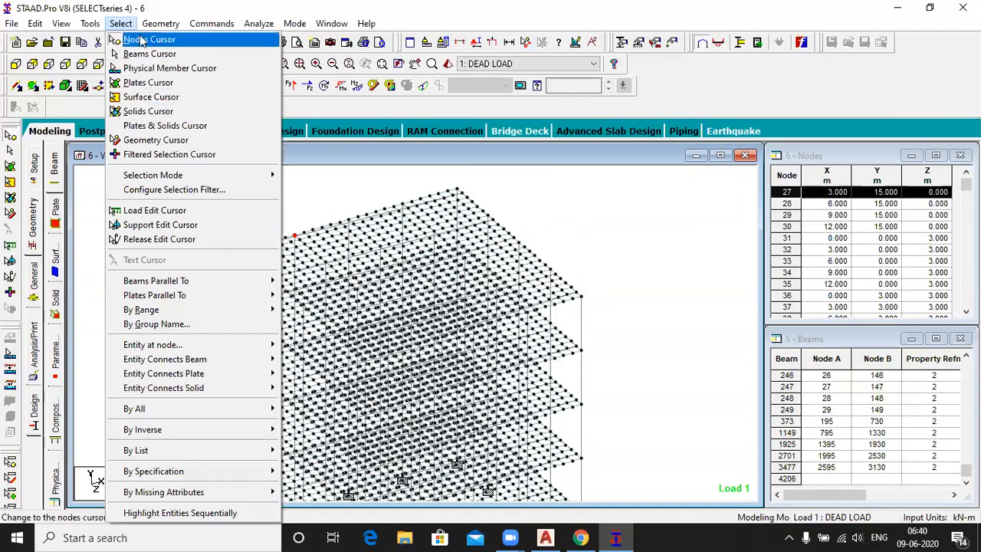
mouse_move(161, 24)
left_click(196, 437)
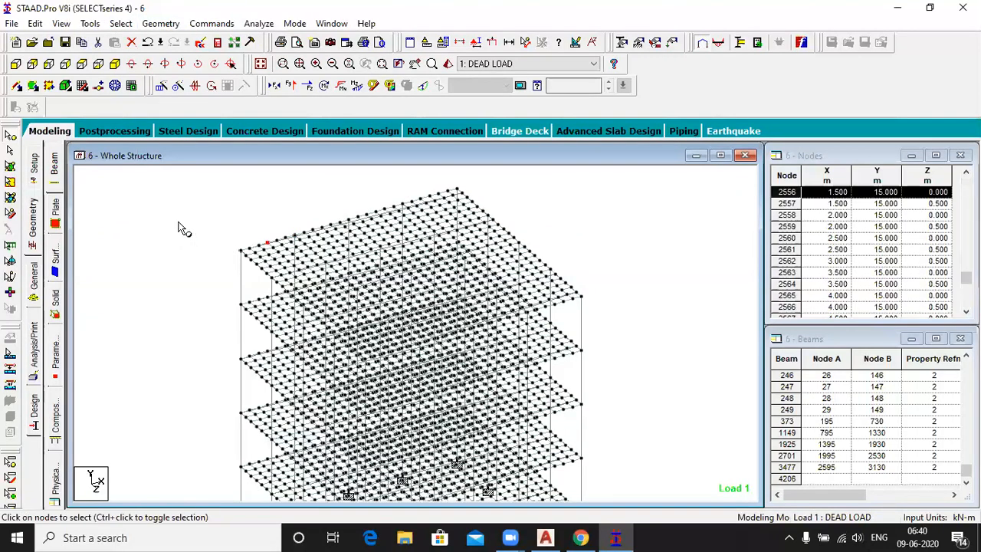
Select the long beam along the back edge of the roof with the beams cursor, and clear the selection.
left_click(10, 150)
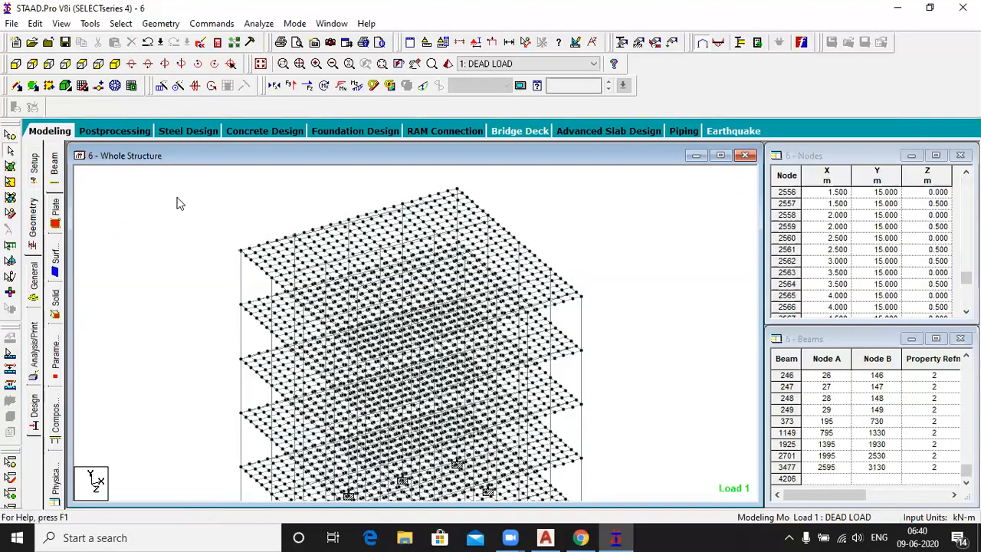
left_click(277, 241)
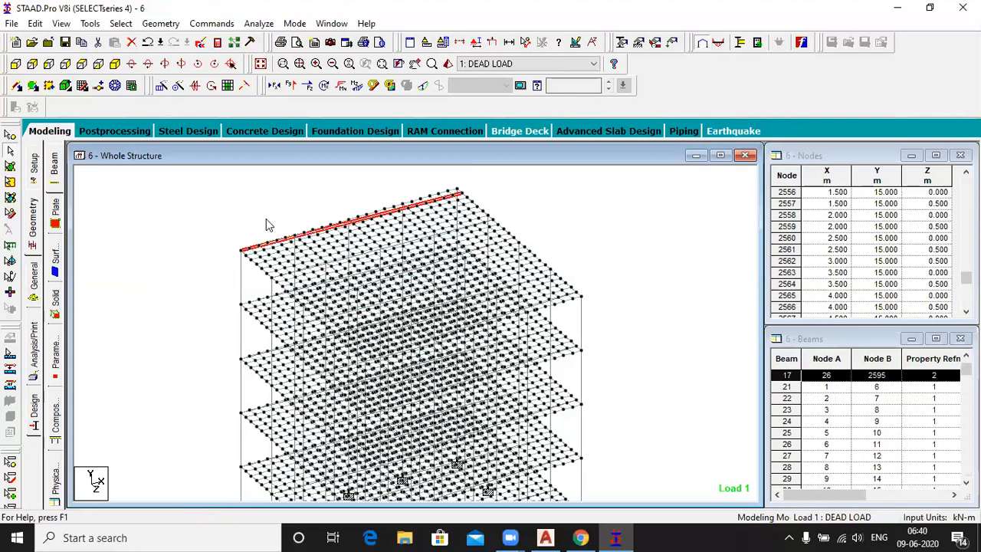
left_click(451, 195)
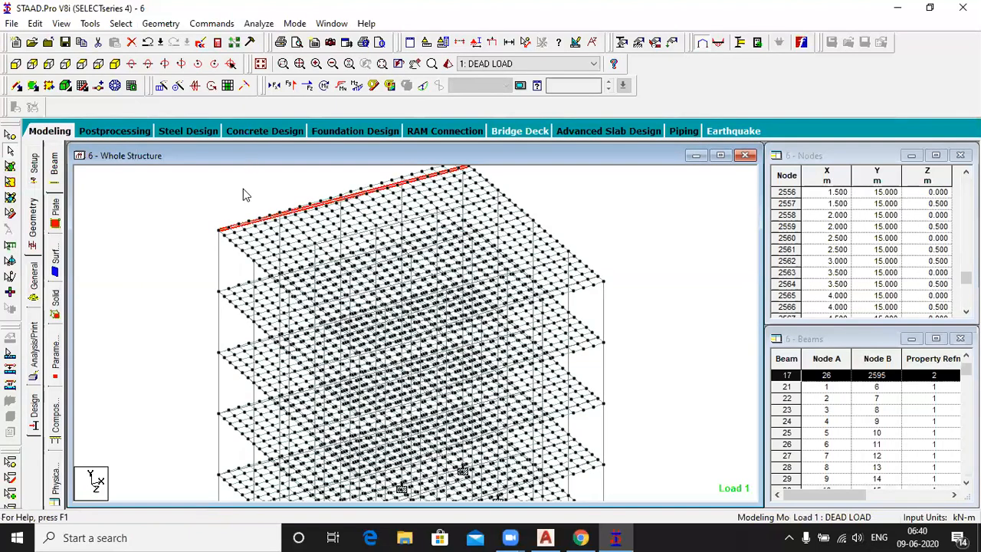
middle_click_drag(249, 193, 235, 246)
left_click(402, 223)
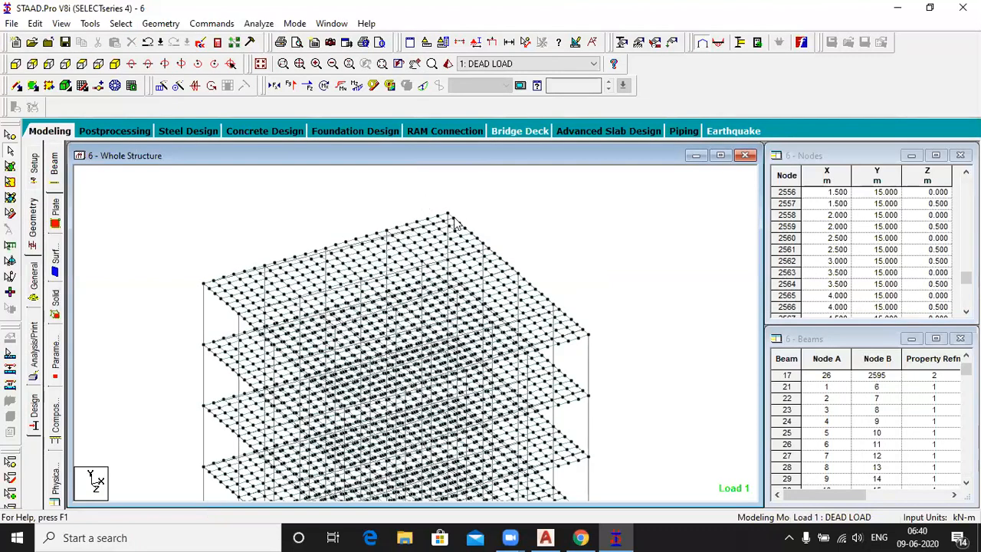
scroll(455, 220, "up", 1)
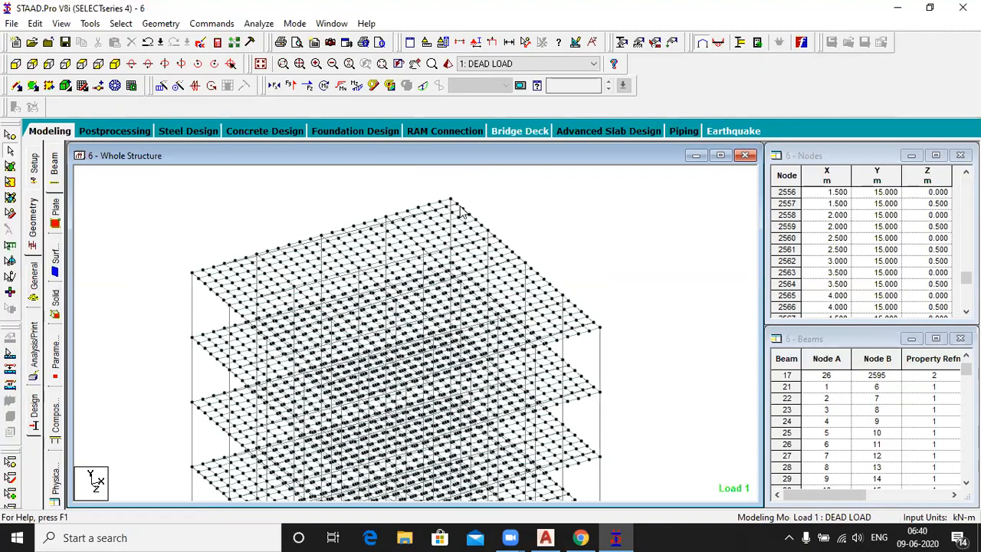
scroll(457, 207, "down", 1)
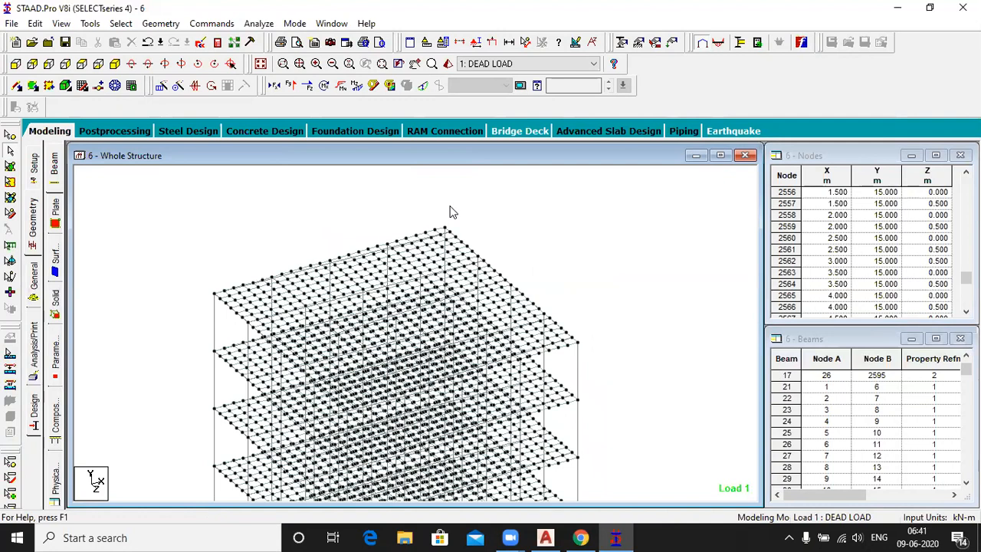
scroll(310, 201, "down", 1)
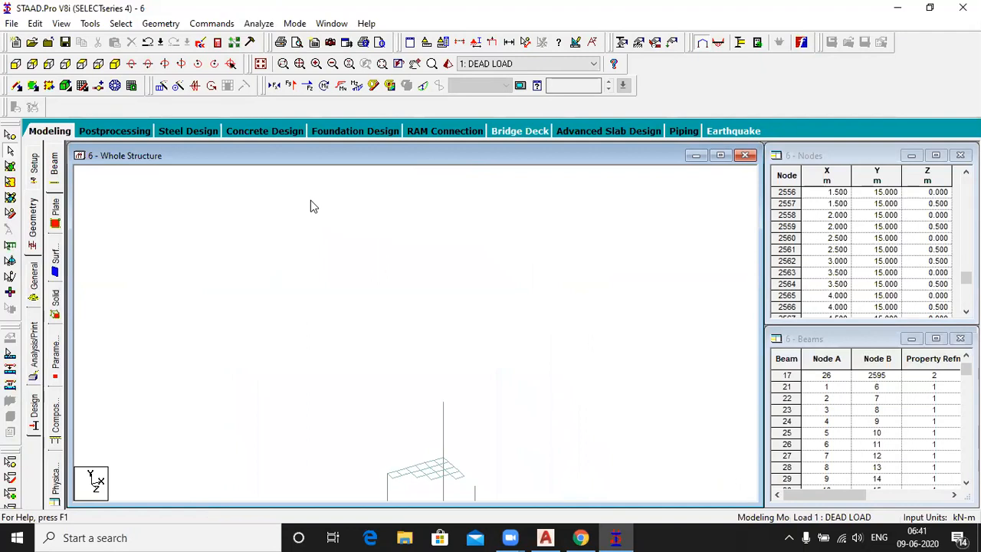
scroll(311, 202, "down", 1)
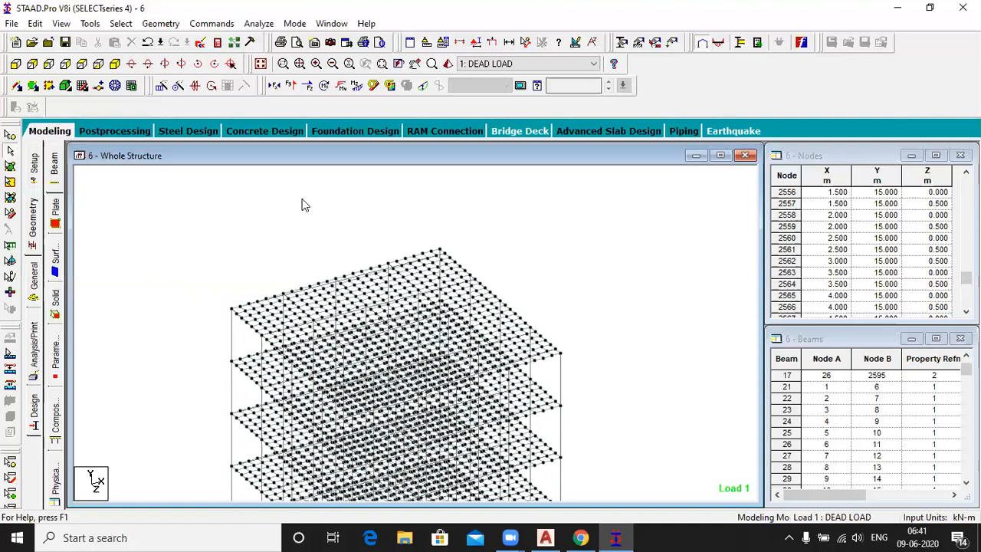
scroll(302, 205, "down", 1)
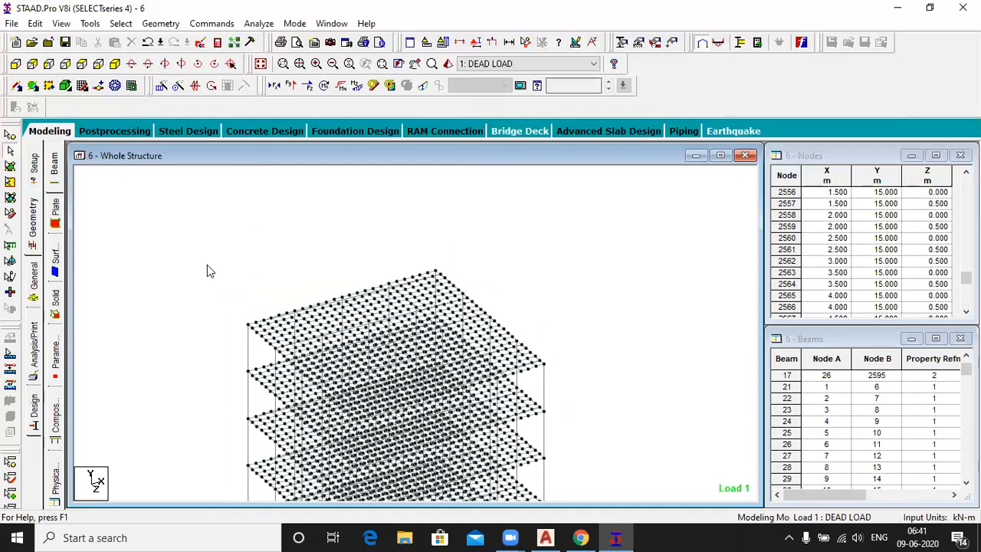
Create a new Space structure file named 6.1 that starts with Add Beam.
left_click(17, 44)
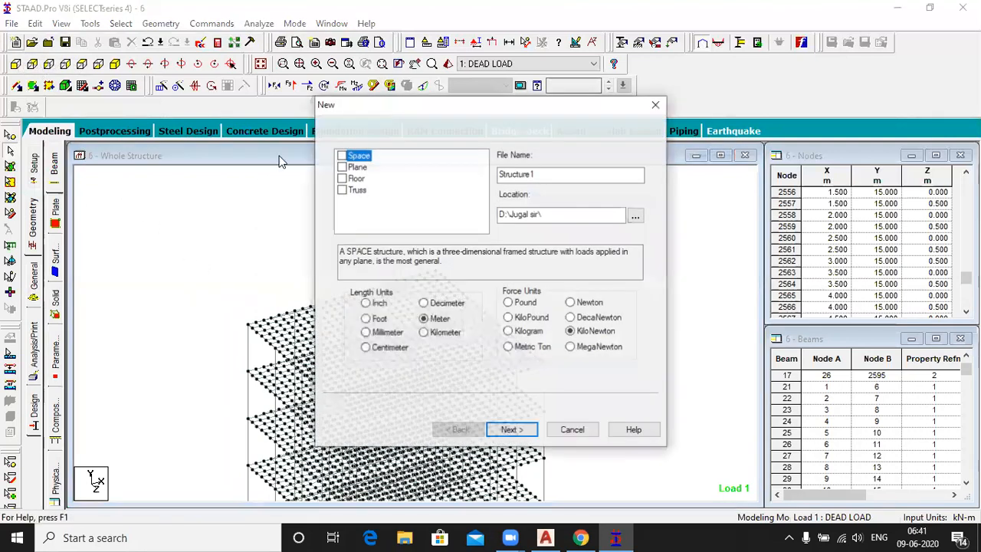
double_click(360, 190)
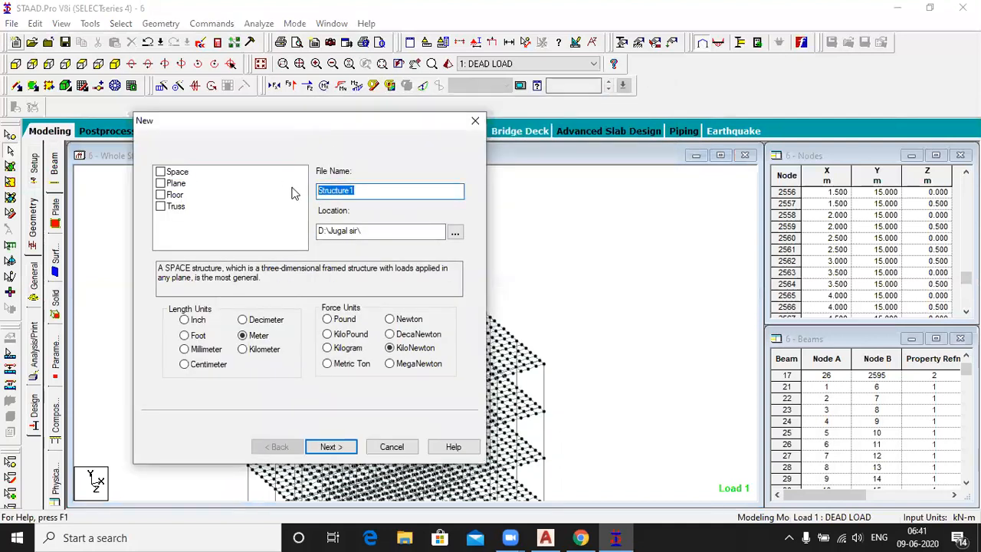
type("6.1")
left_click(340, 446)
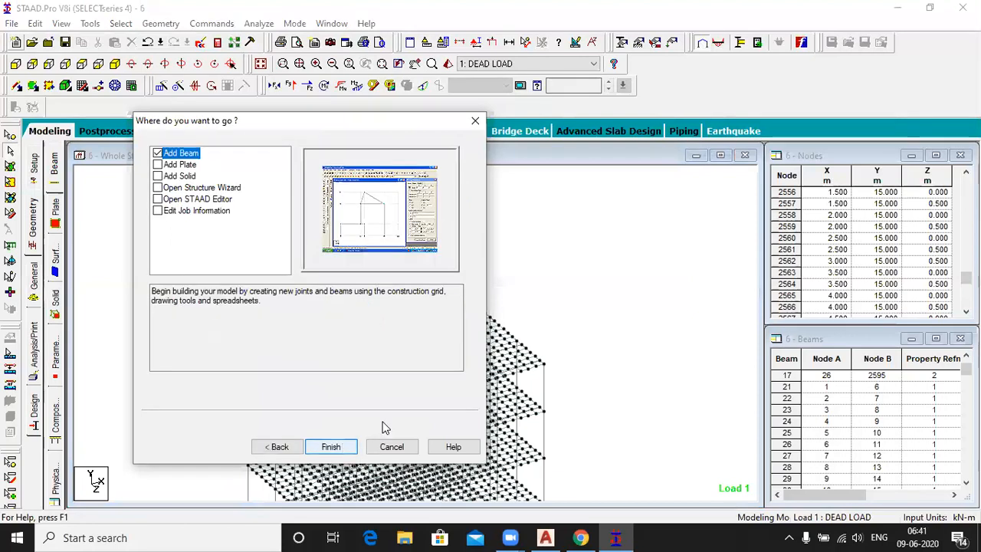
left_click(330, 446)
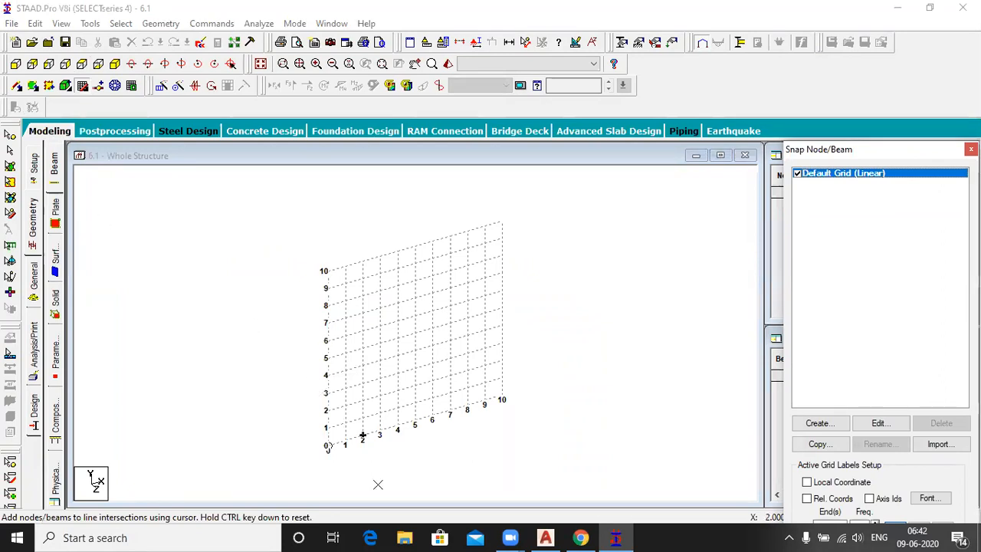
Draw a portal frame on the default grid through (0, 0), (0, 4), (5, 4) and (5, 0).
left_click(329, 446)
left_click(328, 375)
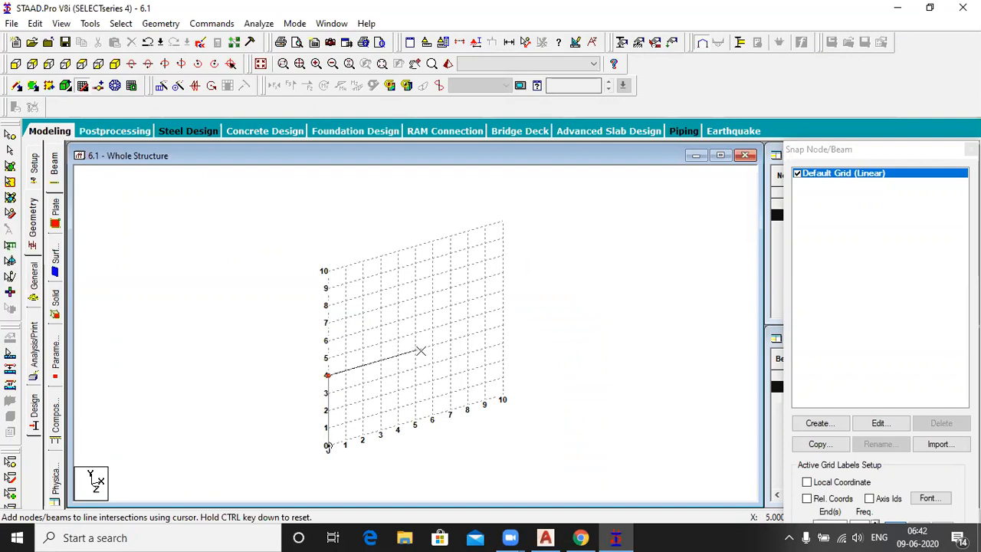
left_click(415, 350)
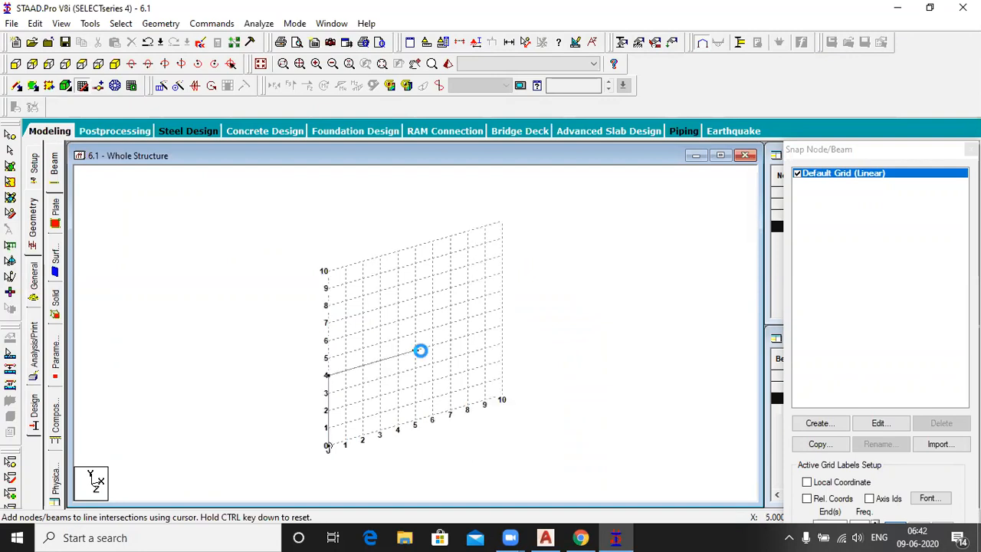
left_click(423, 421)
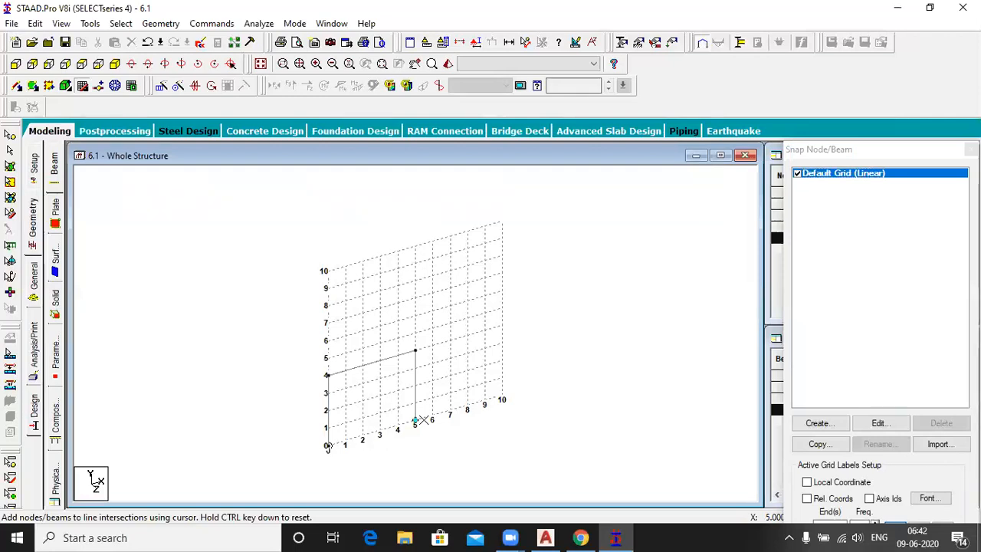
End the frame's second column at (5, 0) and stop drawing the beam chain on the grid.
left_click(420, 421)
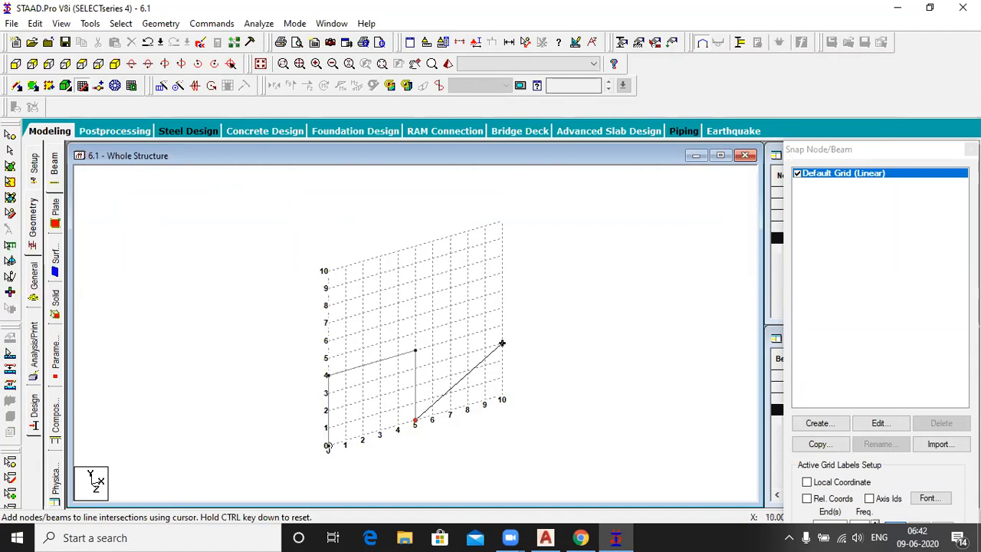
left_click_drag(865, 153, 856, 68)
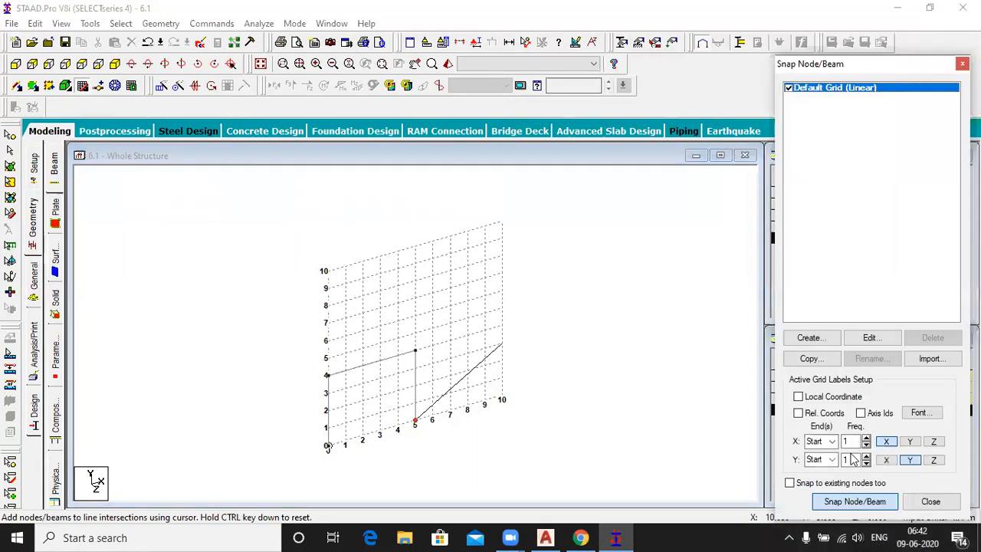
left_click(827, 500)
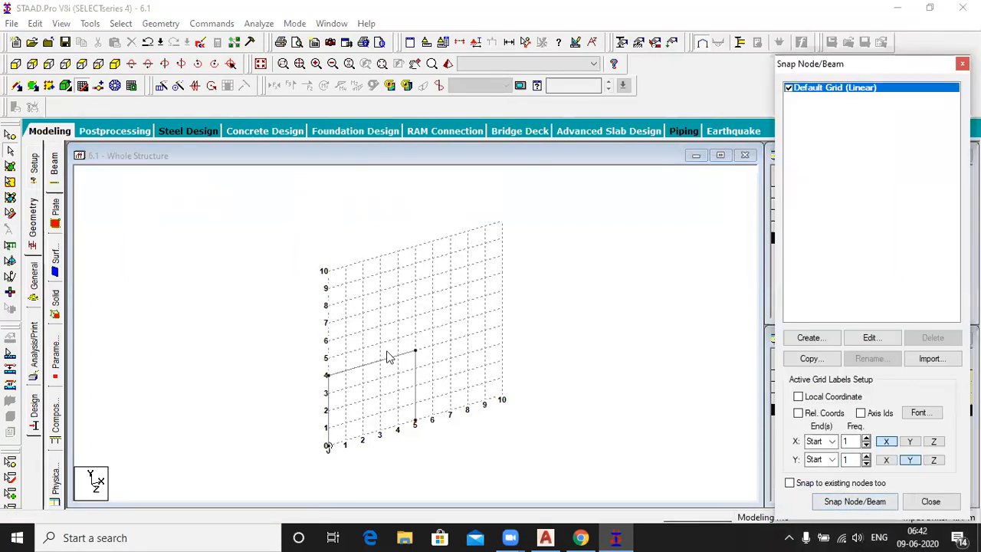
Add a column on the grid from (4, 4) on the top beam down to (4, 0).
left_click(851, 503)
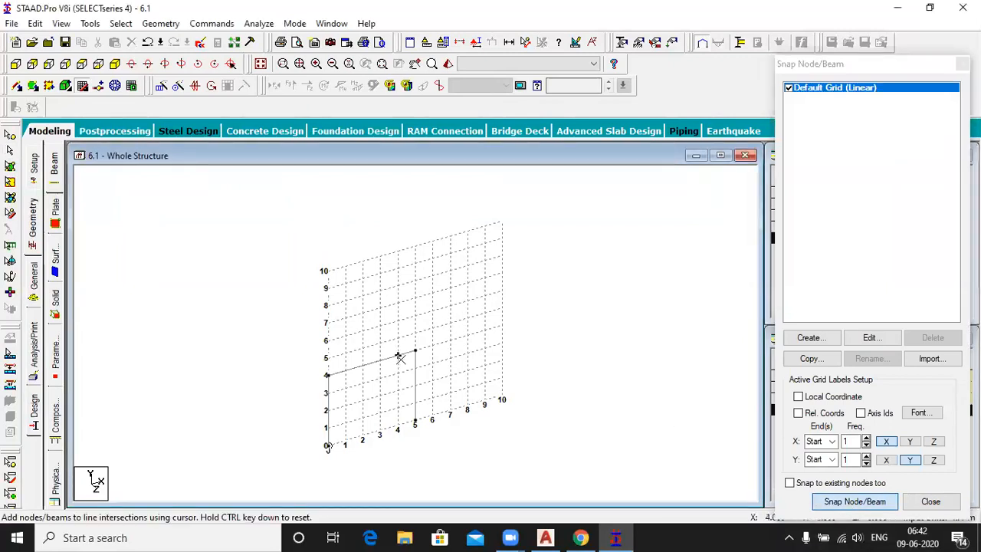
left_click(398, 357)
left_click(399, 426)
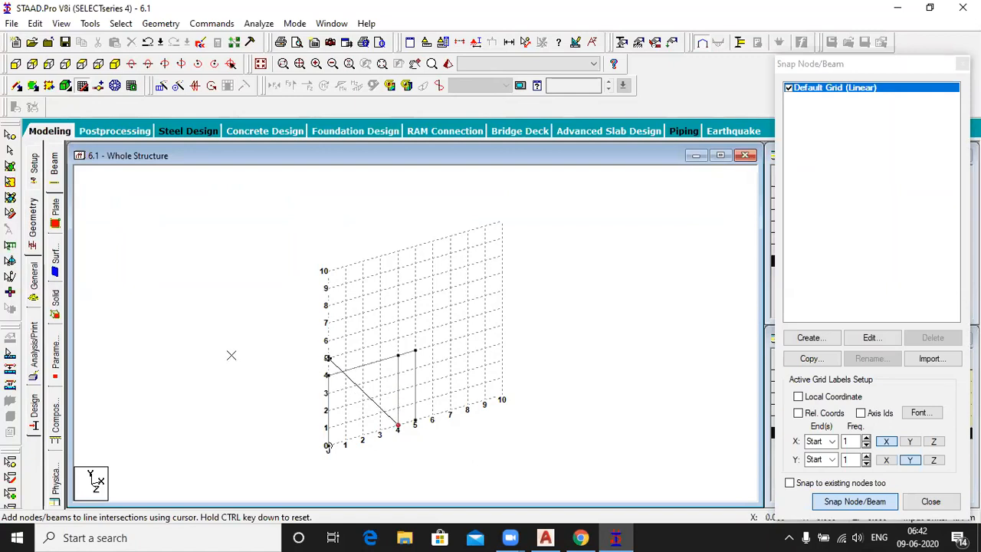
Stop adding beams, switch to the beams cursor and delete the column at X = 5 m.
right_click(230, 356)
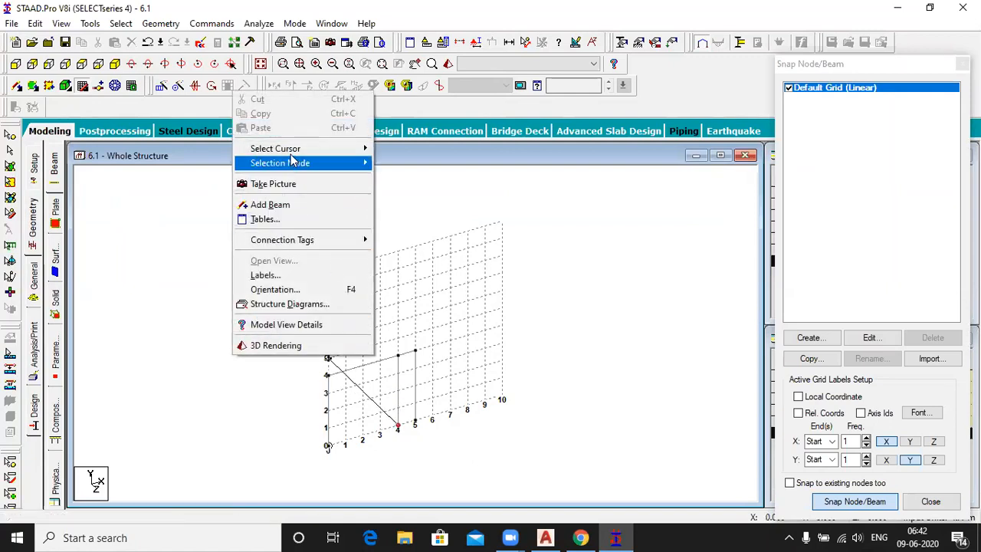
mouse_move(291, 149)
left_click(407, 164)
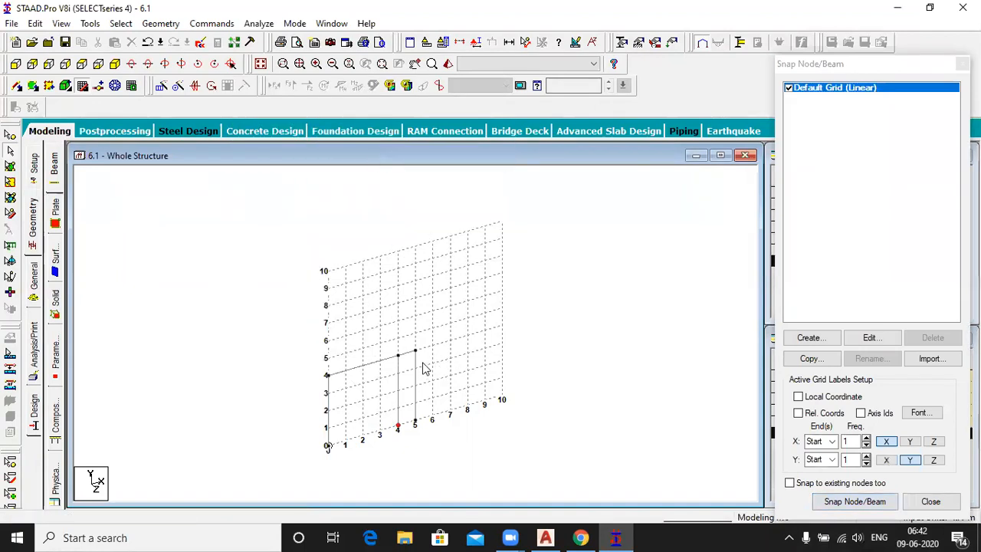
left_click(416, 388)
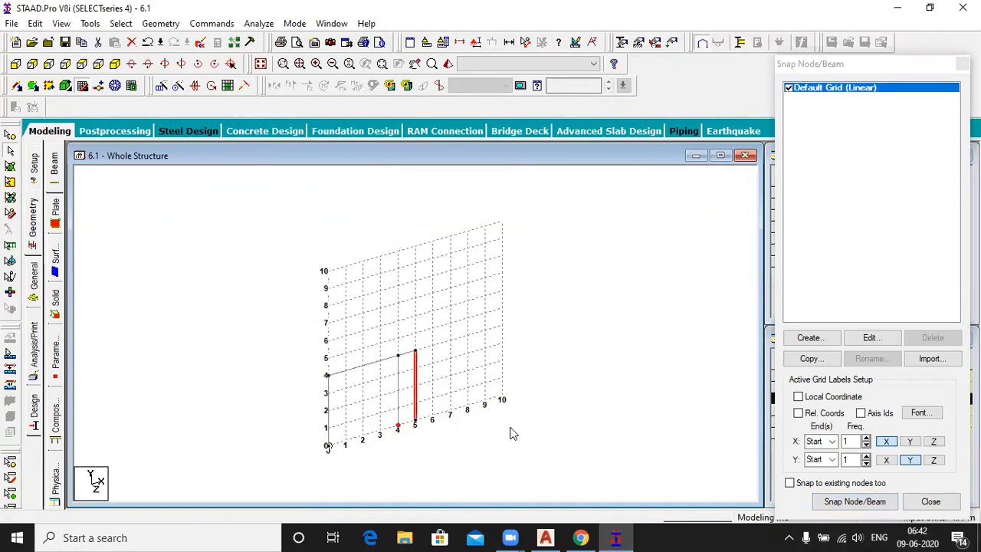
key("Delete")
key("Return")
key("Return")
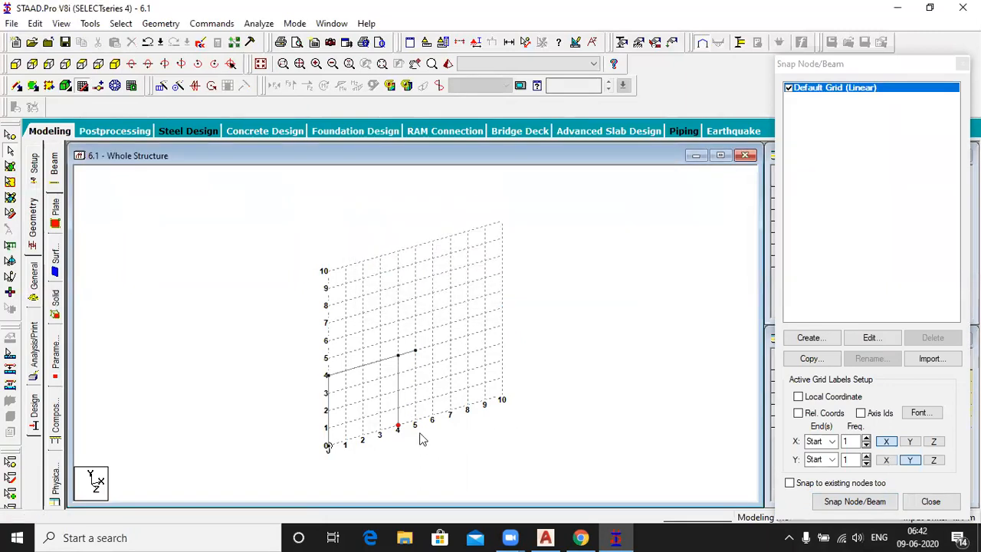
Copy the whole frame with Translational Repeat in Z, 1 step at 4 m spacing, with linked steps and open base.
left_click_drag(284, 329, 448, 480)
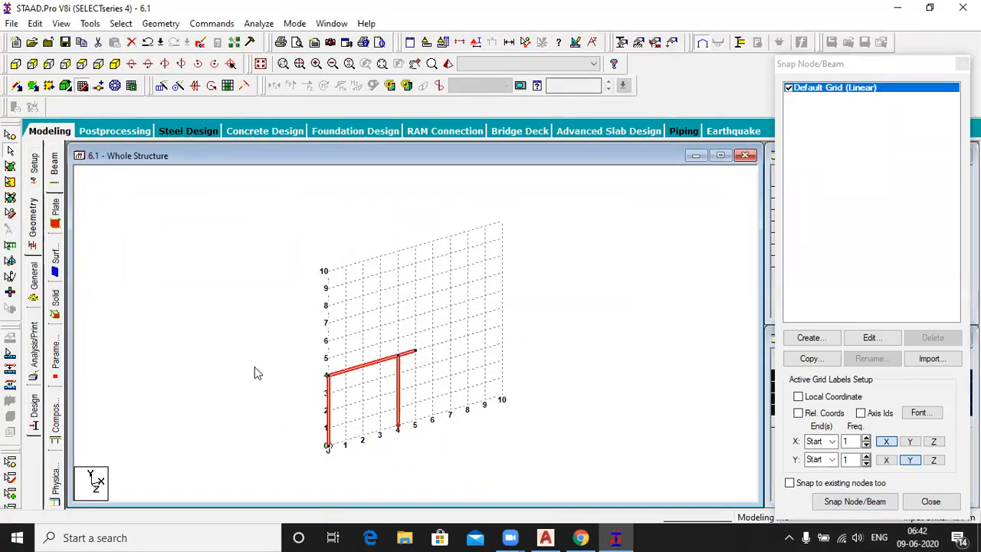
left_click(82, 86)
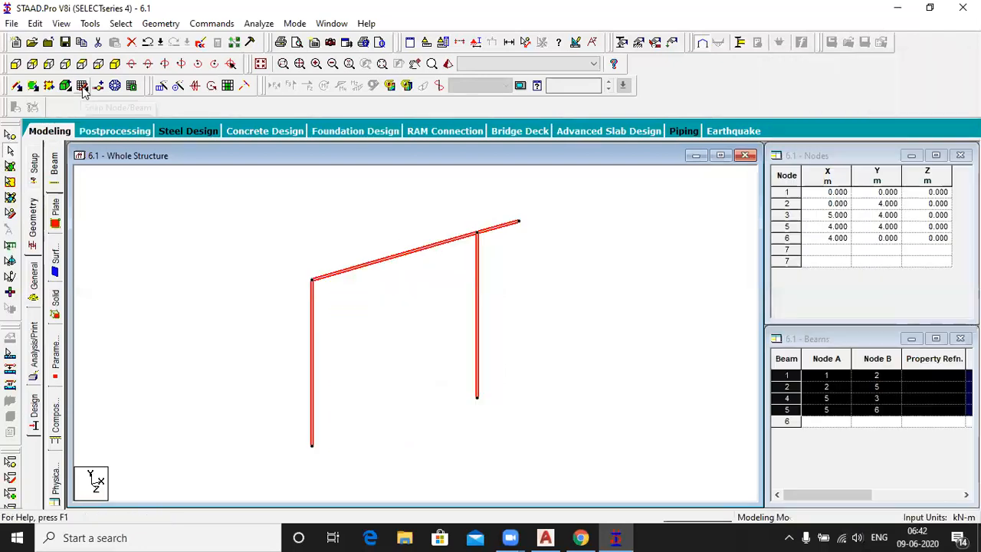
left_click(161, 86)
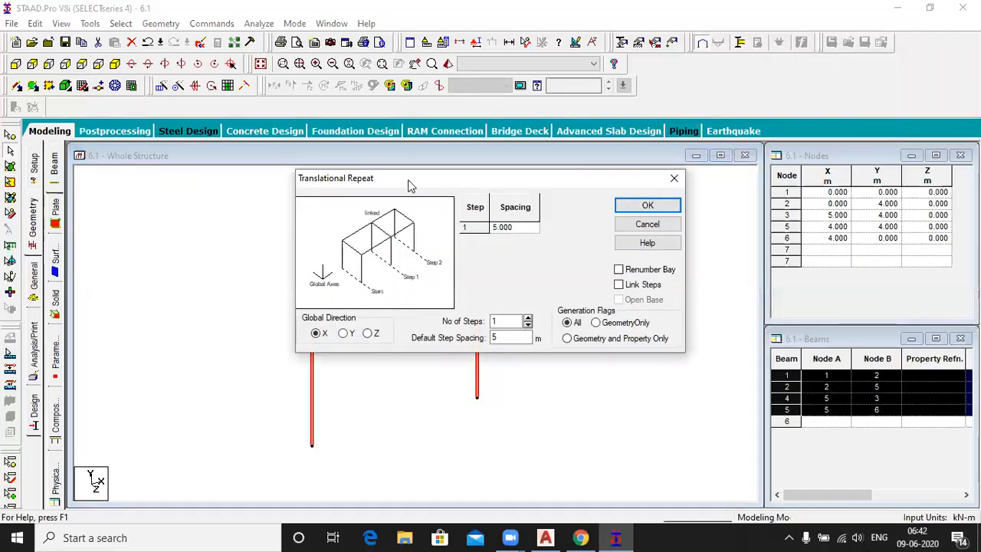
left_click_drag(409, 185, 152, 164)
left_click(112, 312)
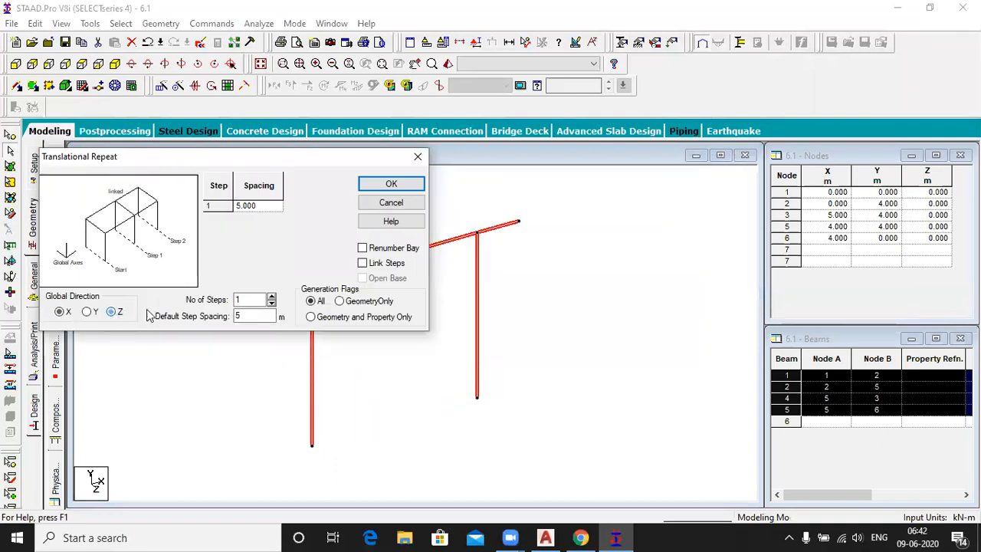
double_click(244, 315)
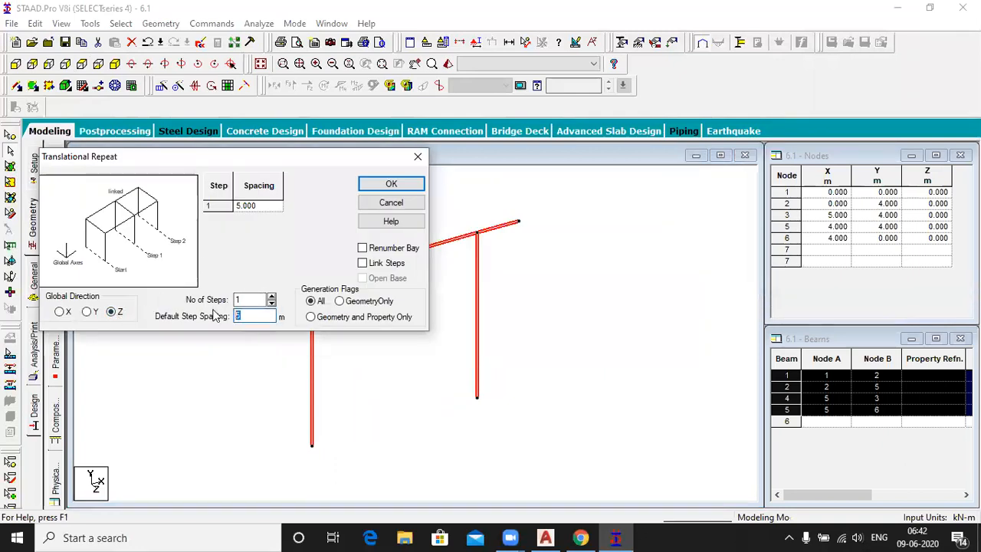
type("4")
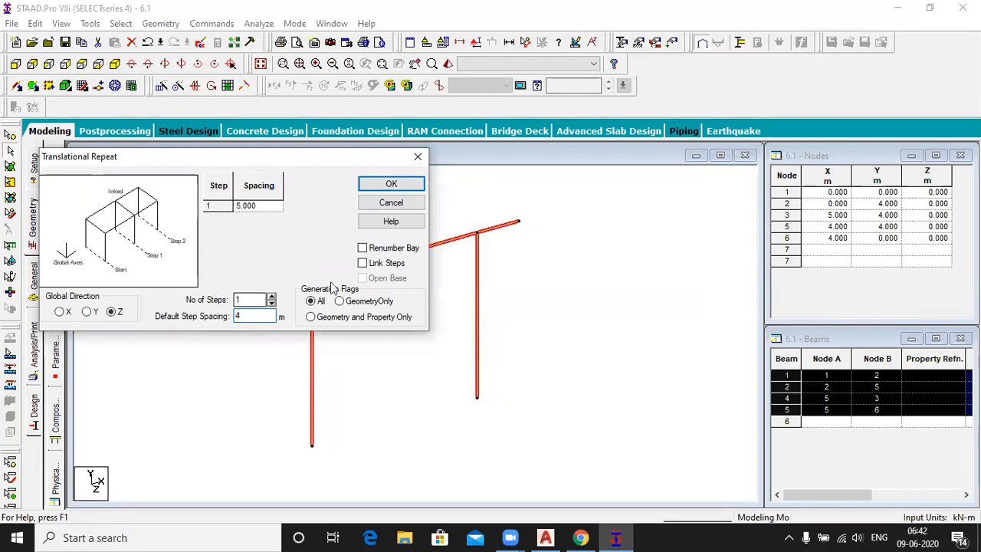
left_click(363, 263)
left_click(363, 278)
left_click(391, 184)
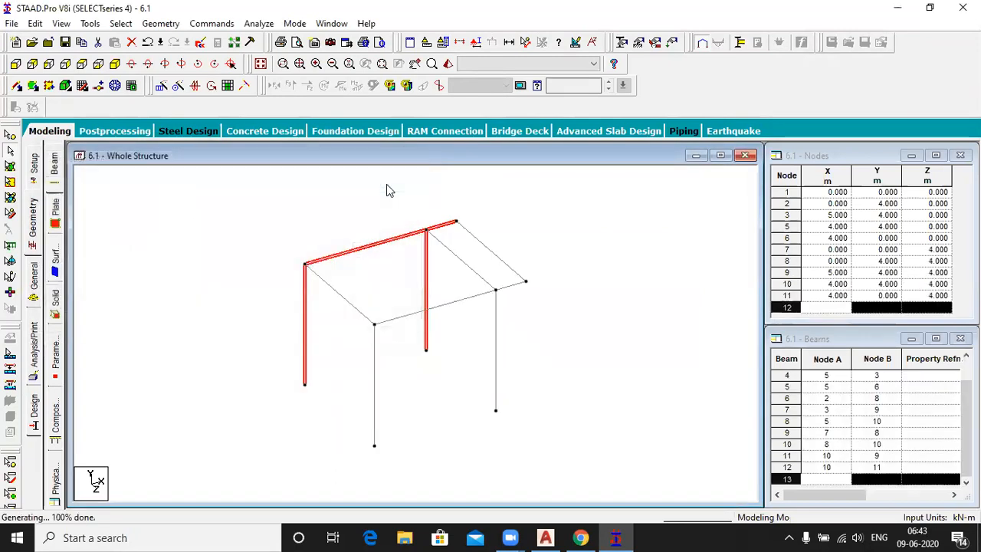
left_click(219, 267)
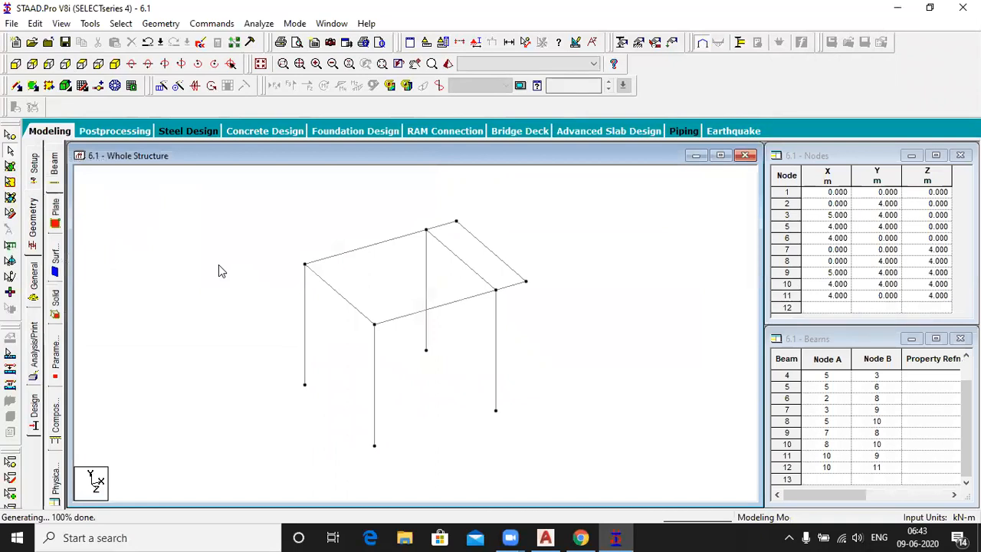
Create a fixed support for the structure.
left_click(35, 284)
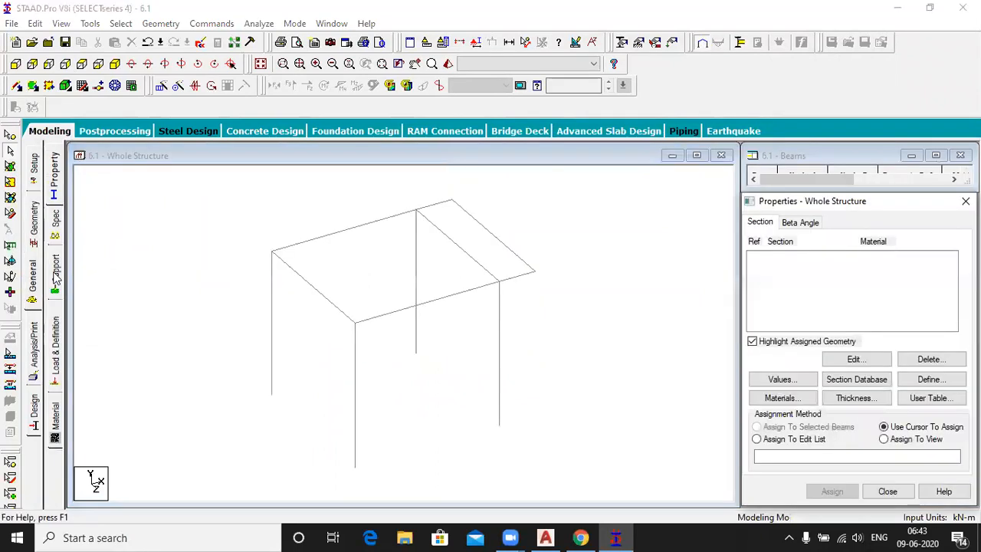
left_click(55, 275)
left_click(870, 386)
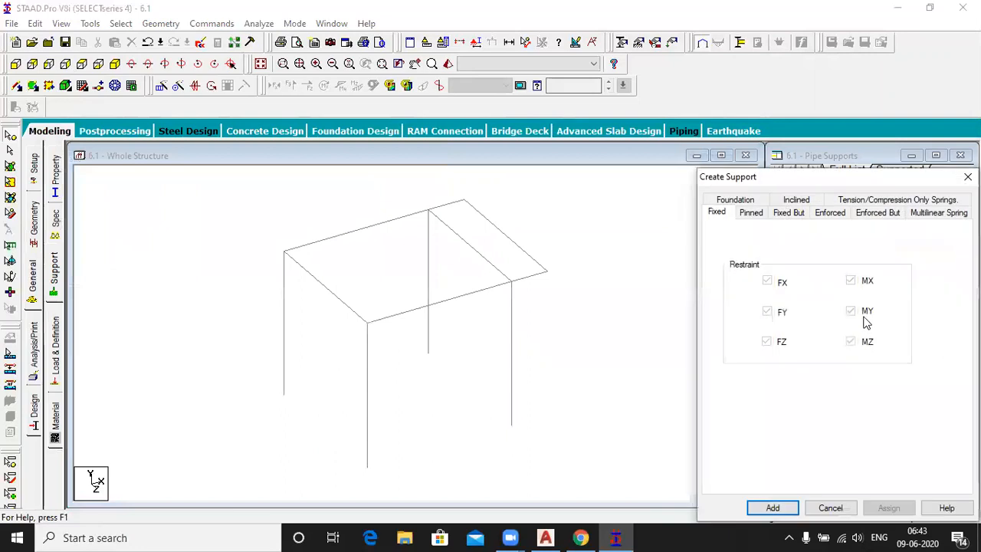
left_click(772, 507)
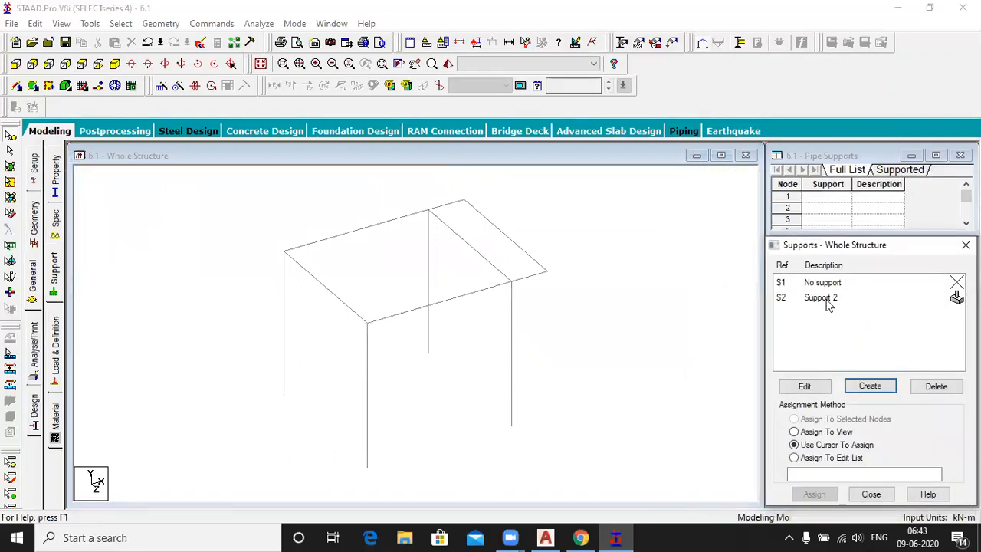
Assign the fixed support to the four column base nodes.
left_click(828, 304)
left_click_drag(265, 379, 302, 401)
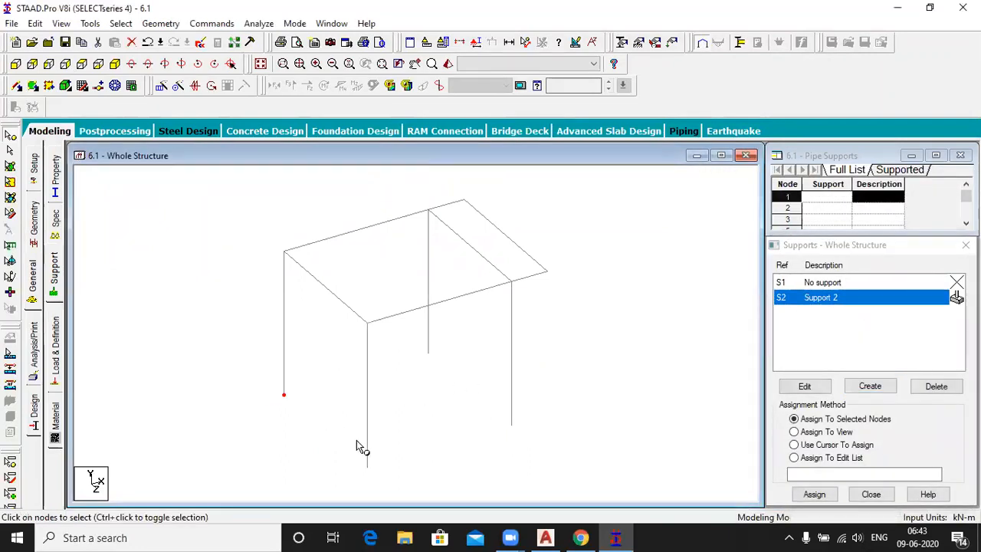
left_click_drag(352, 452, 383, 474, "ctrl")
left_click_drag(403, 335, 449, 372, "ctrl")
left_click_drag(505, 418, 539, 434, "ctrl")
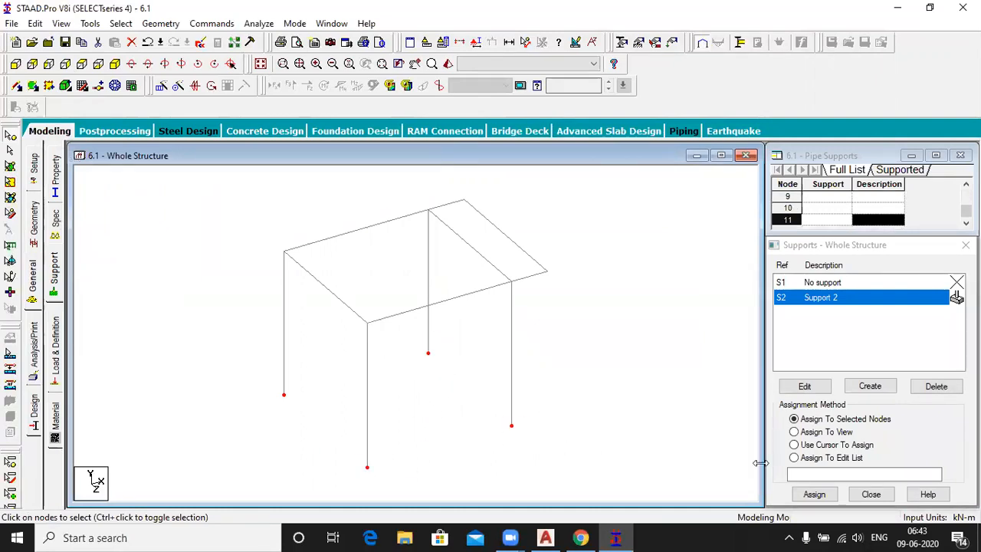
left_click(814, 495)
left_click(875, 411)
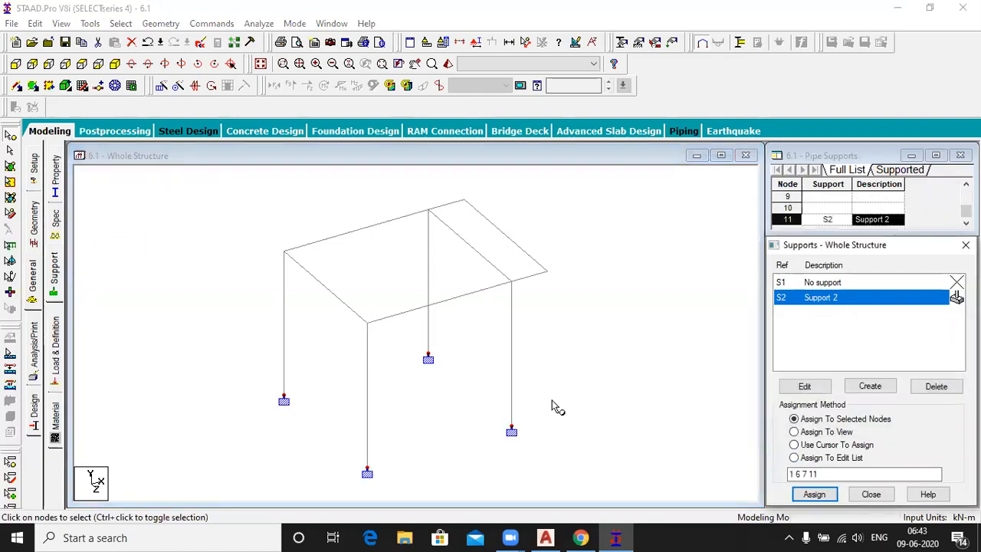
scroll(299, 326, "down", 2)
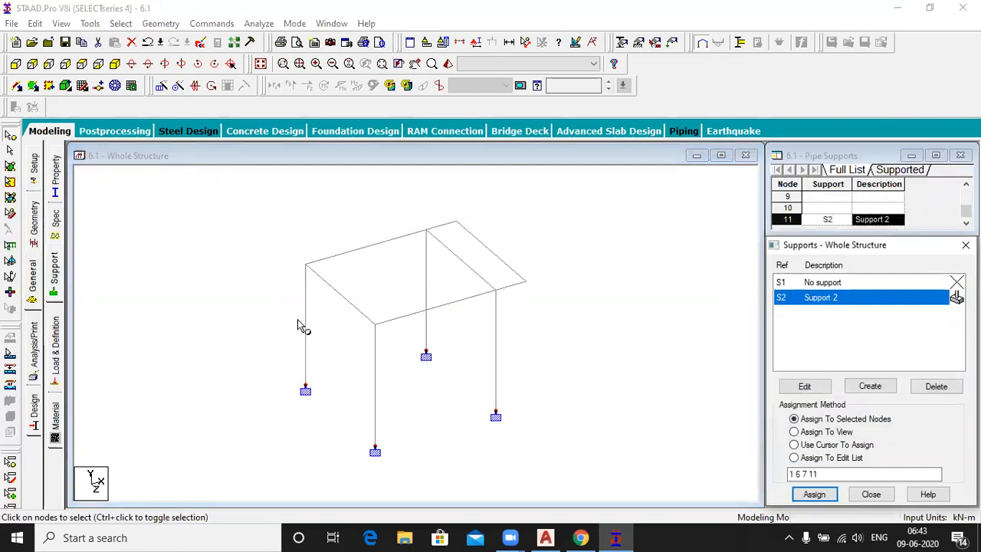
Define a rectangular concrete section with YD 0.3 m and ZD 0.3 m.
left_click(57, 175)
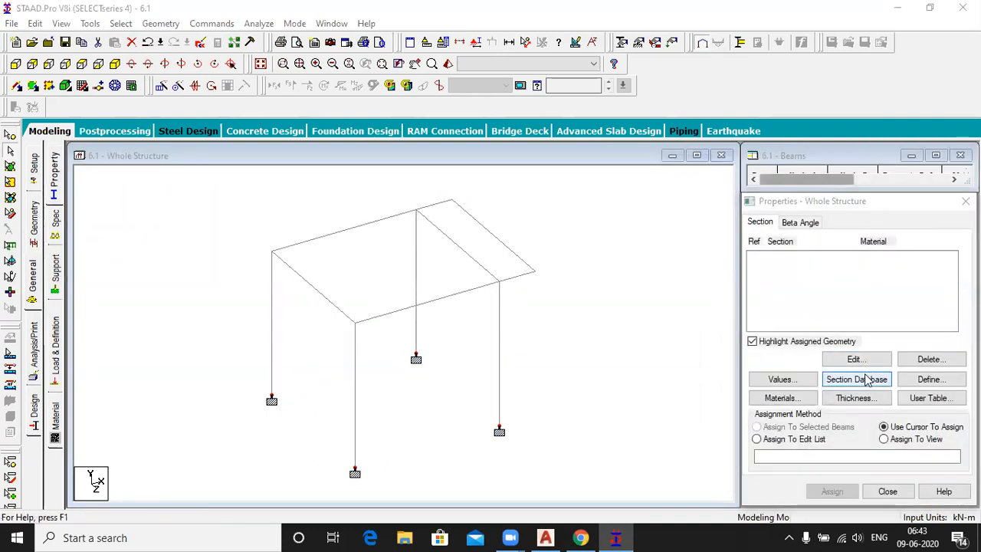
left_click(914, 382)
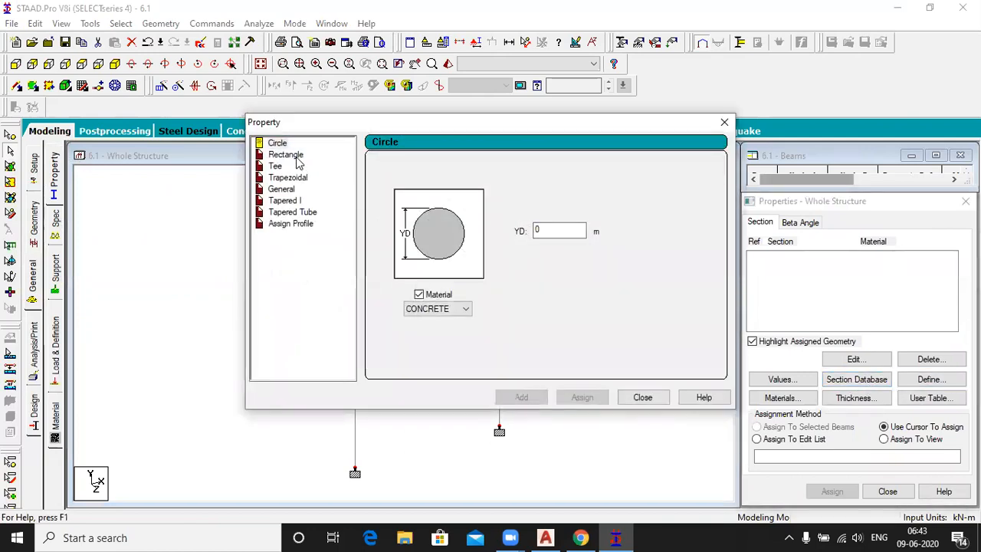
left_click(297, 156)
left_click(555, 221)
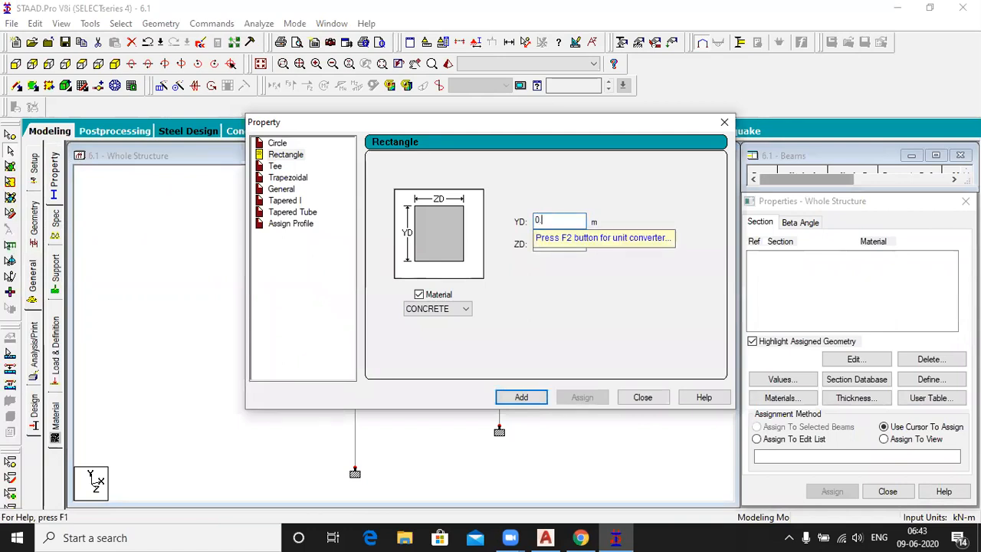
left_click(555, 242)
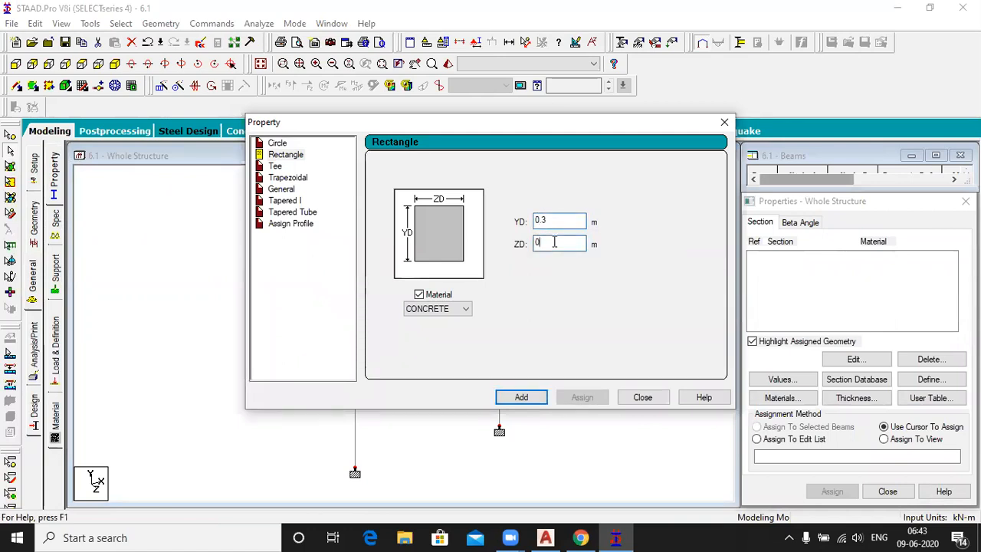
type(".3")
left_click(522, 397)
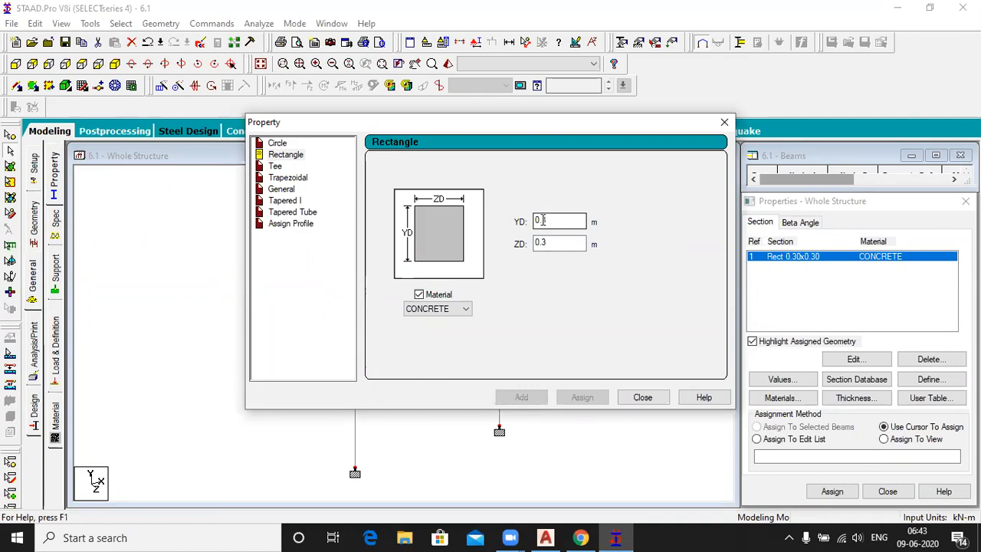
Add a second rectangular concrete section with YD 0.3 m and ZD 0.23 m, and finish defining sections.
left_click(541, 242)
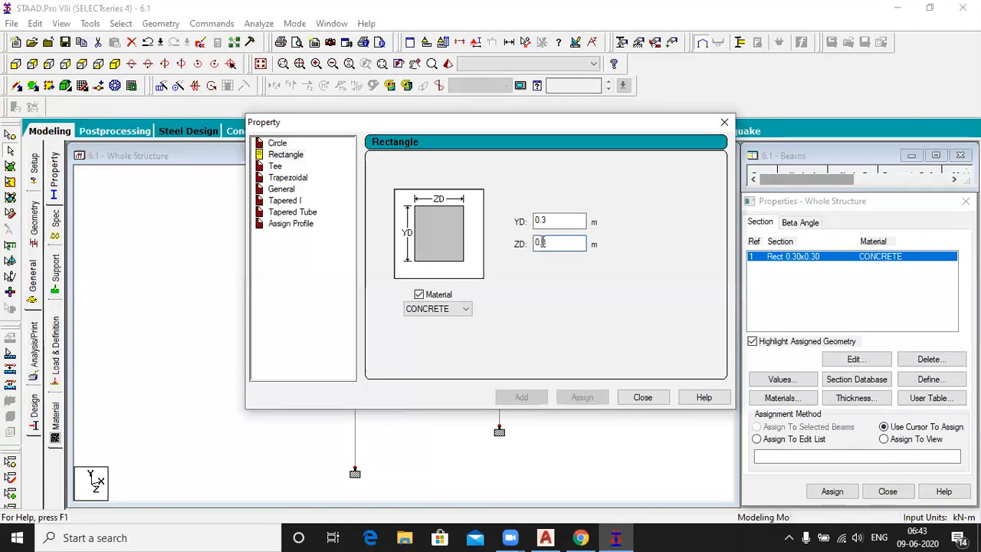
type("23")
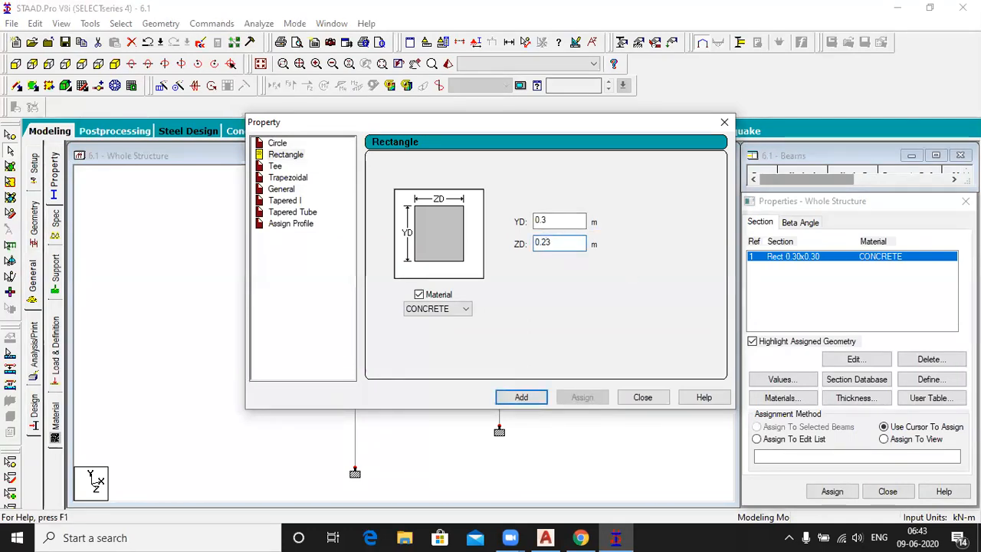
left_click(522, 397)
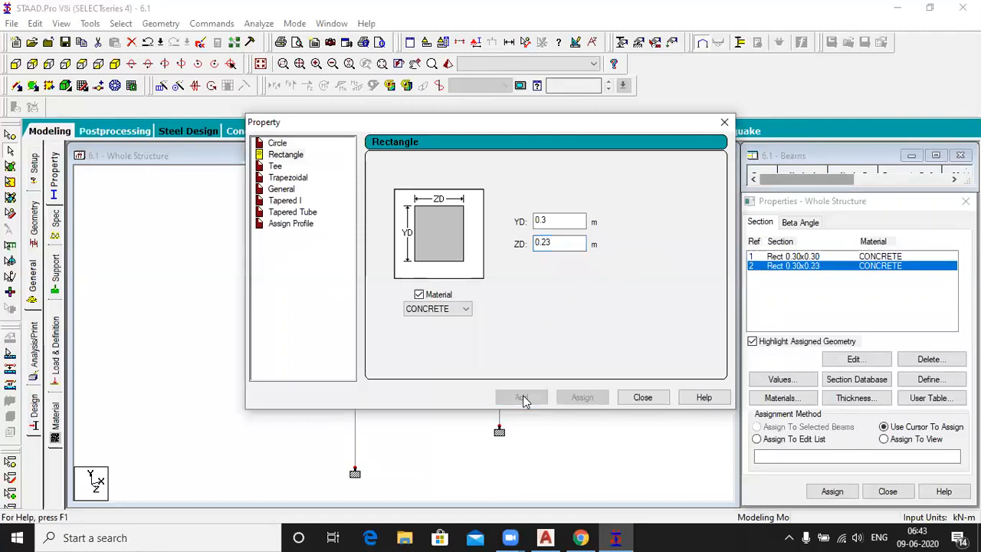
left_click(725, 122)
Assign the Rect 0.30x0.30 concrete section to the four columns.
left_click(803, 258)
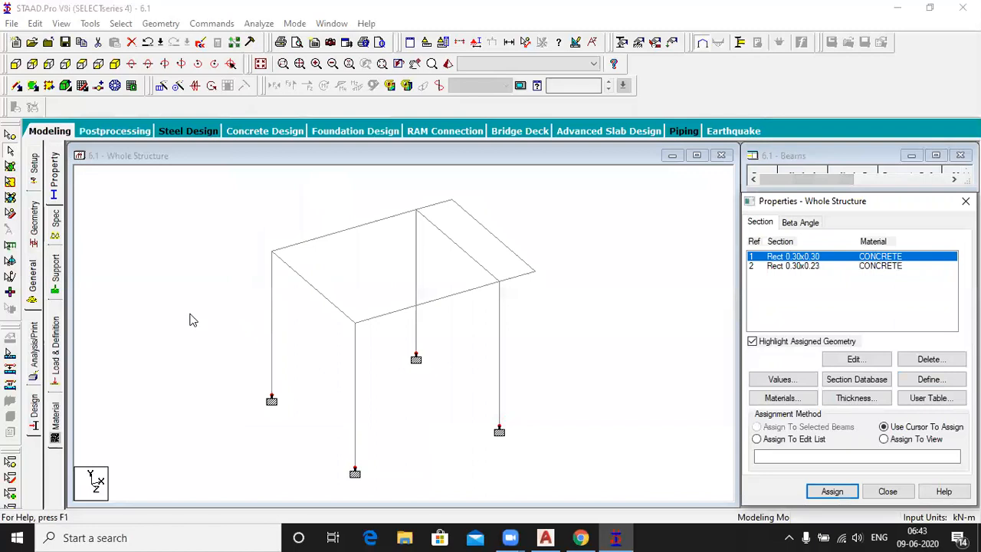
left_click(227, 333)
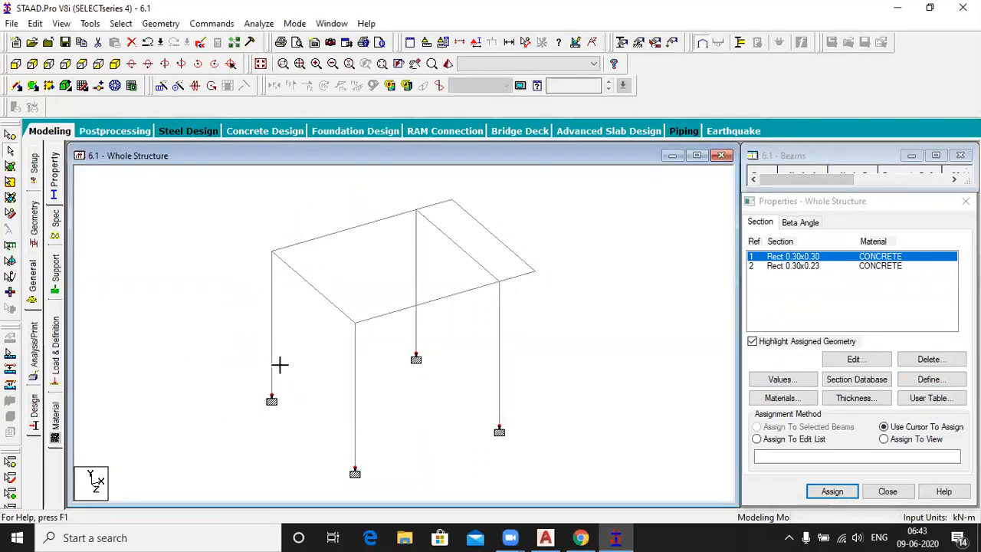
left_click(272, 365)
left_click(355, 421, "ctrl")
left_click_drag(482, 340, 522, 385, "ctrl")
left_click_drag(401, 325, 456, 345, "ctrl")
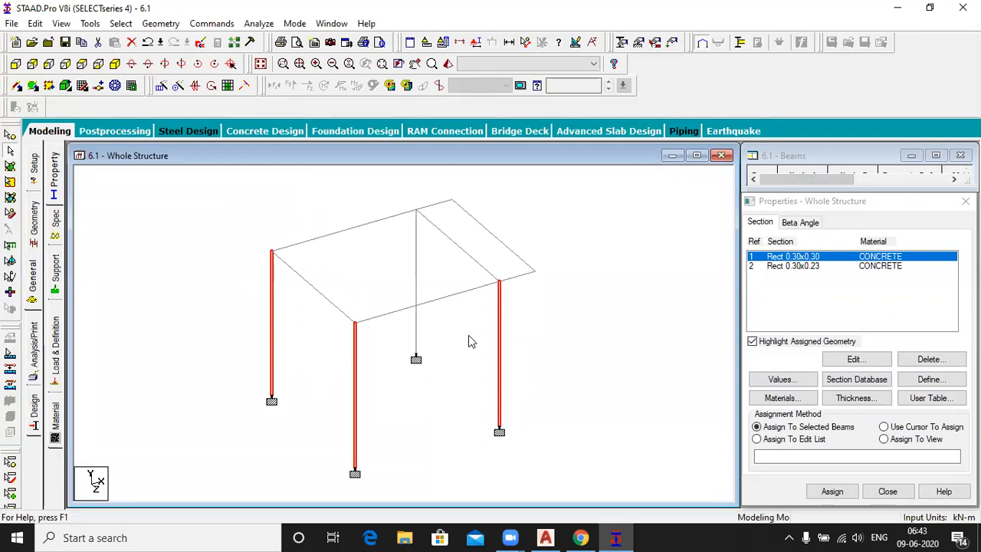
left_click(416, 281, "ctrl")
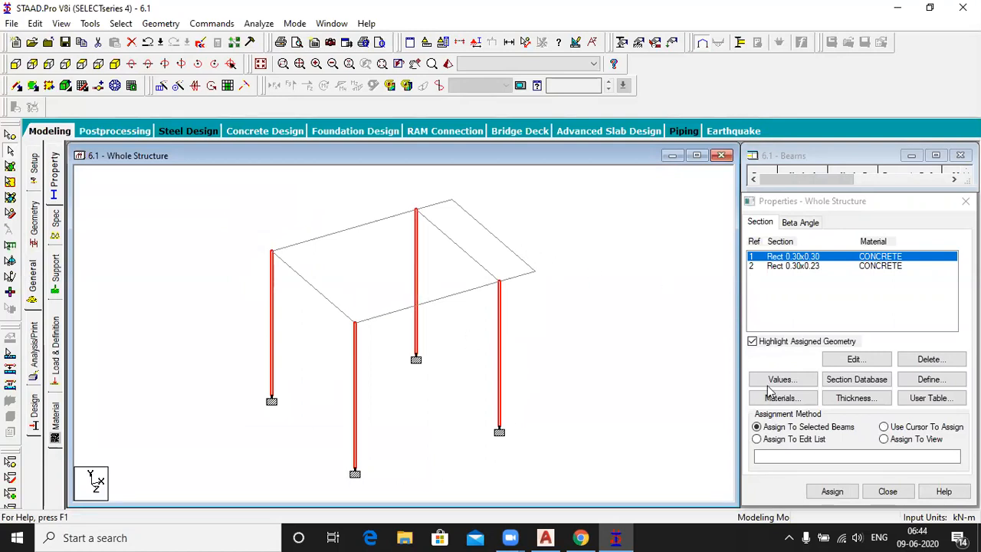
left_click(830, 495)
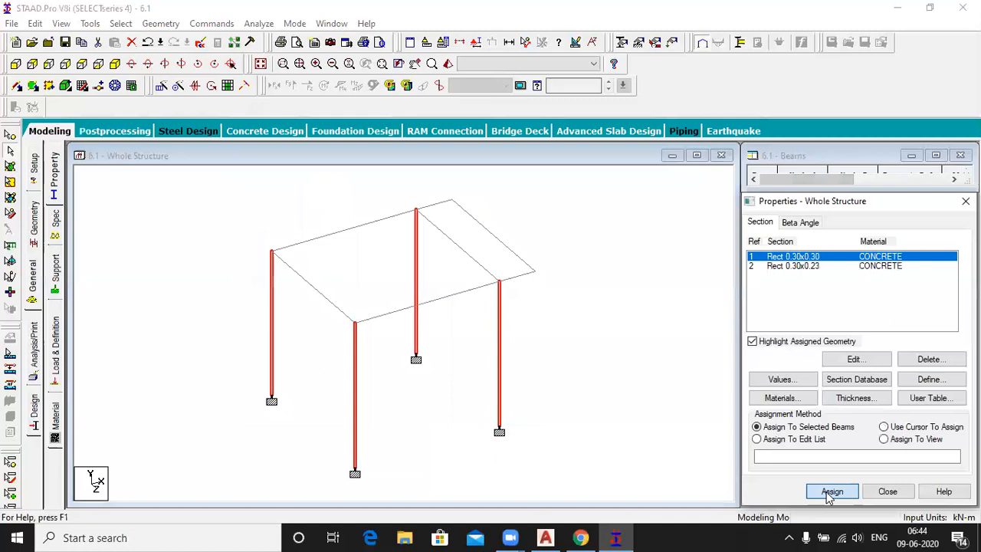
left_click(874, 388)
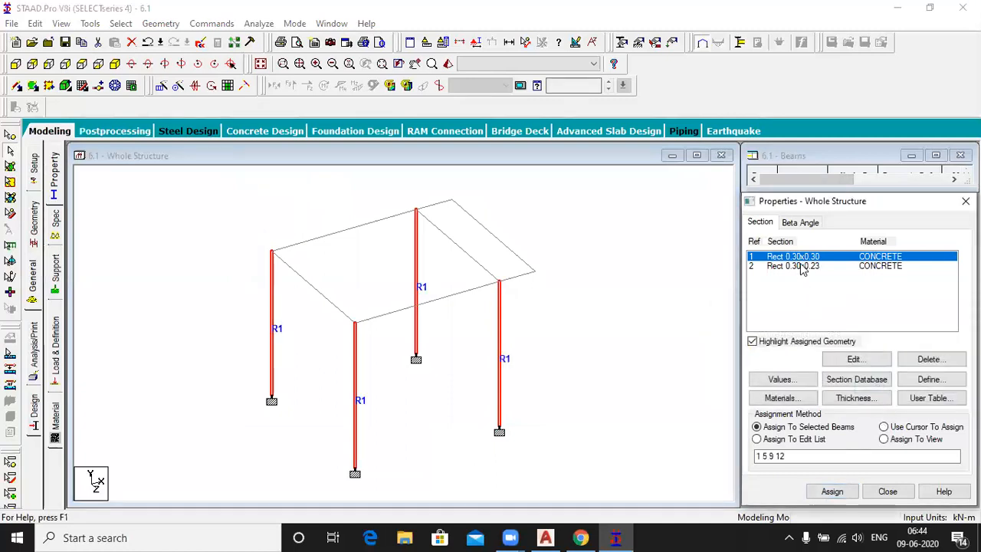
Assign the Rect 0.30x0.23 concrete section to all roof-level beams, including the overhang beams.
left_click(802, 266)
left_click(355, 232)
left_click(314, 291)
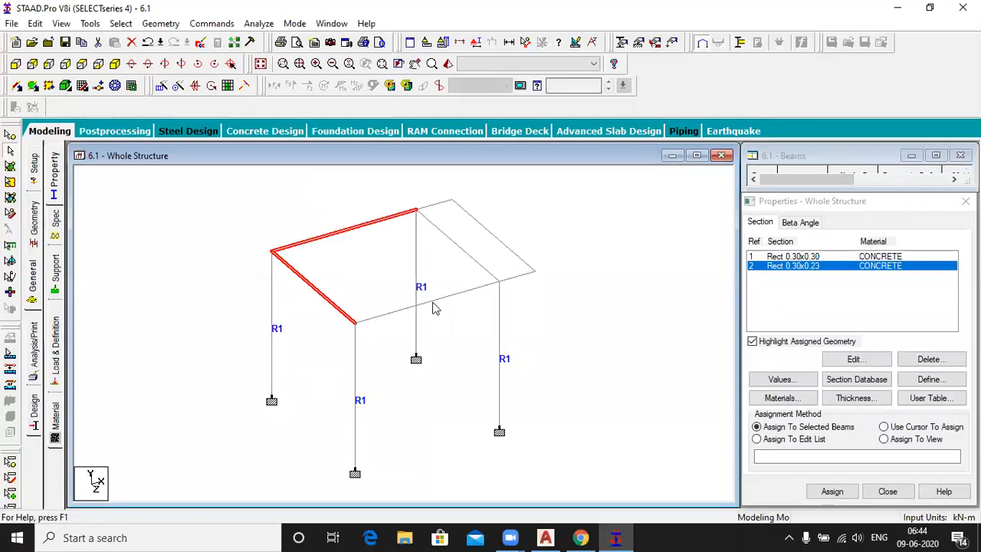
left_click(433, 307, "ctrl")
left_click(520, 278, "ctrl")
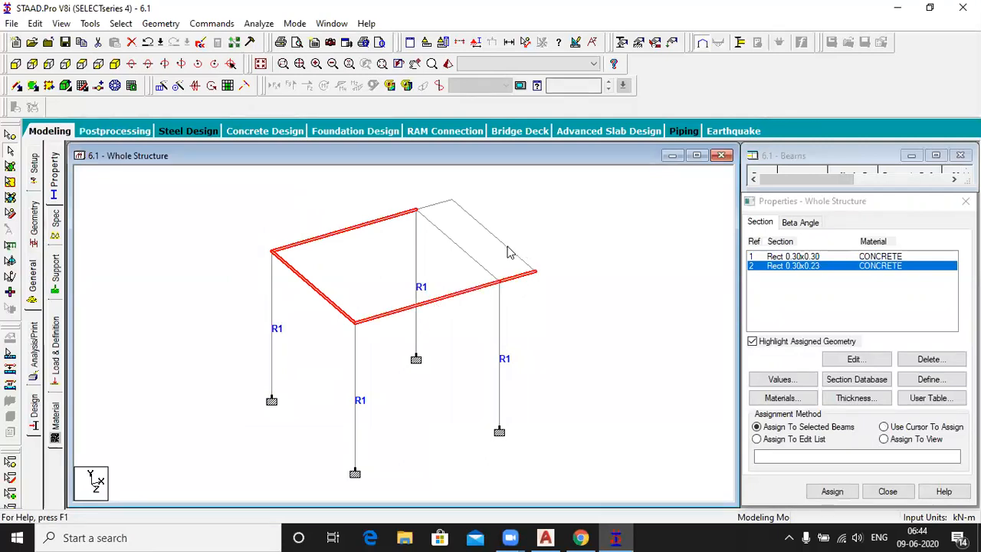
left_click(507, 247, "ctrl")
left_click(457, 246, "ctrl")
left_click(440, 205, "ctrl")
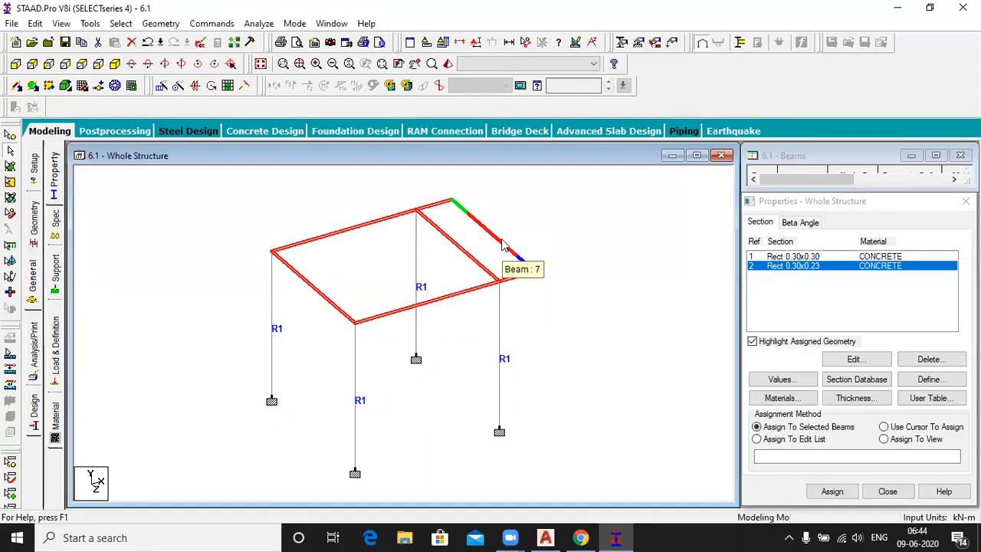
left_click(835, 489)
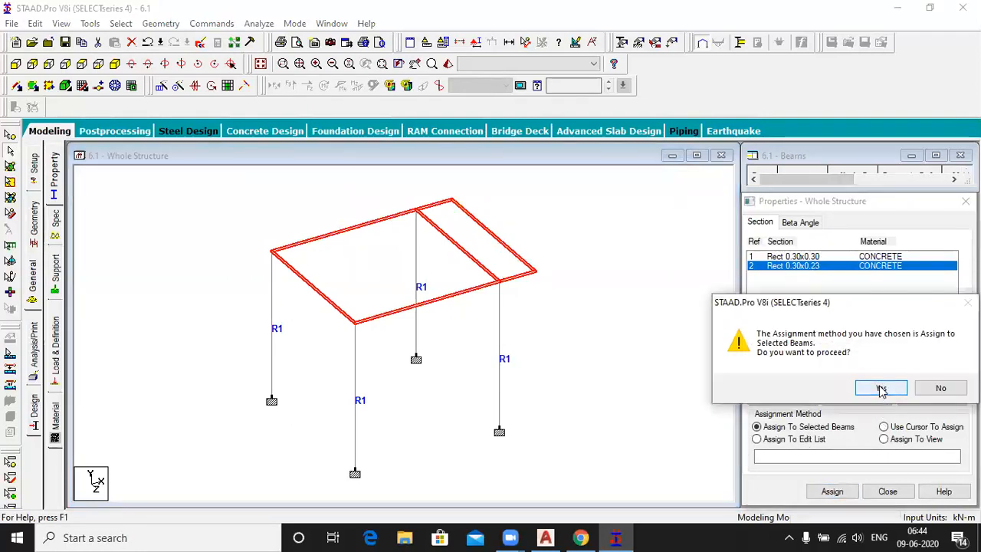
left_click(876, 389)
left_click(638, 275)
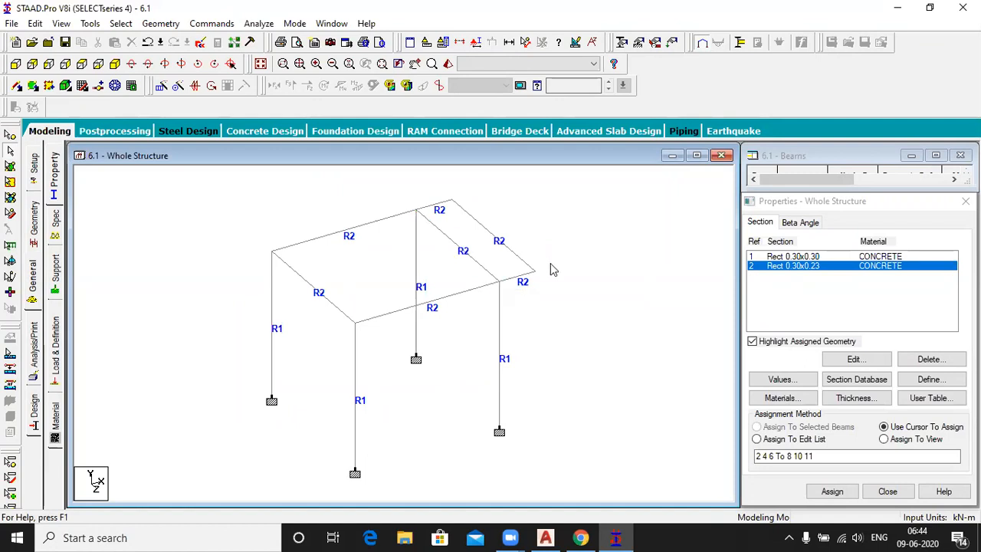
Delete the outer edge beam joining the free ends of the overhang.
left_click(501, 243)
key("Delete")
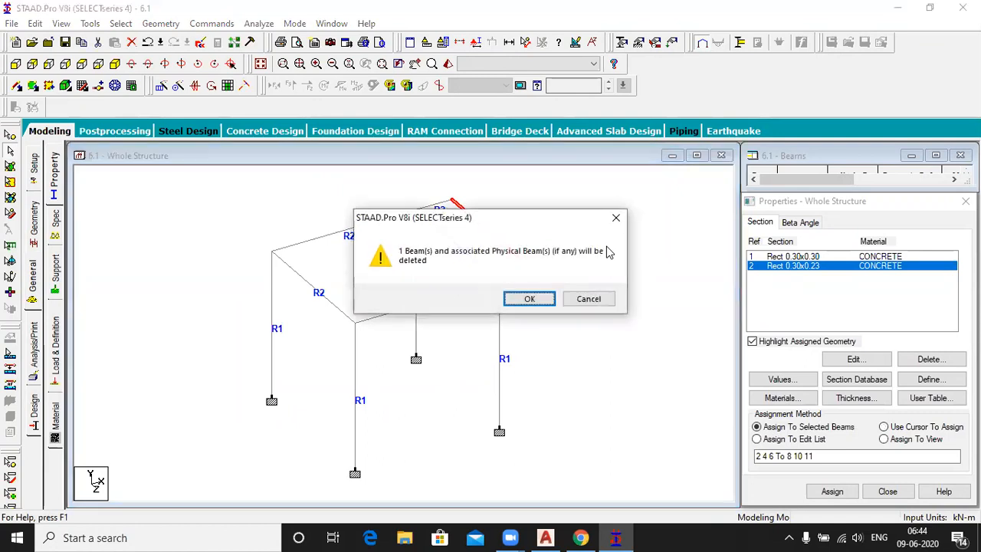
key("Return")
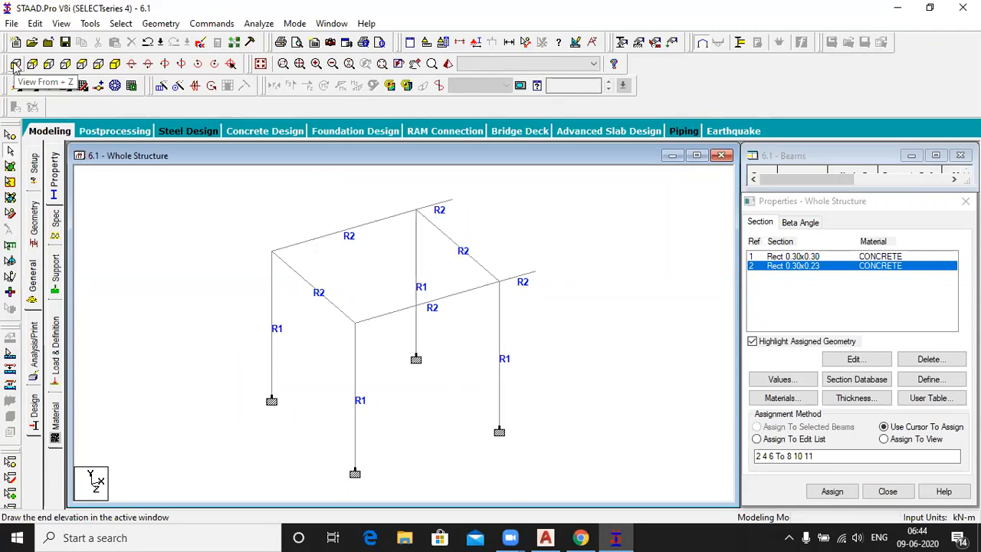
Outline a surface mesh over the whole roof through its four outer corner nodes, including the overhang, and continue to the meshing parameters.
left_click(125, 25)
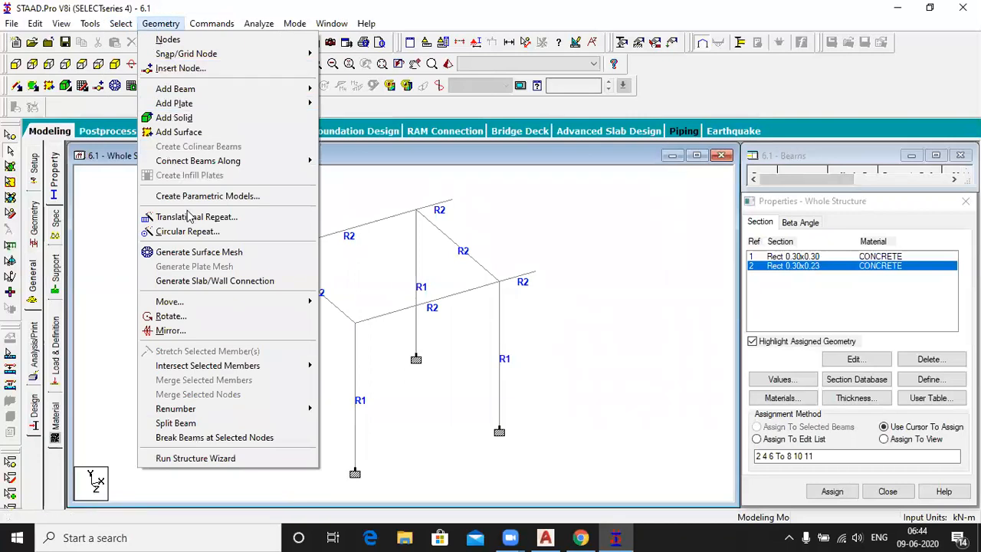
left_click(205, 252)
left_click(272, 250)
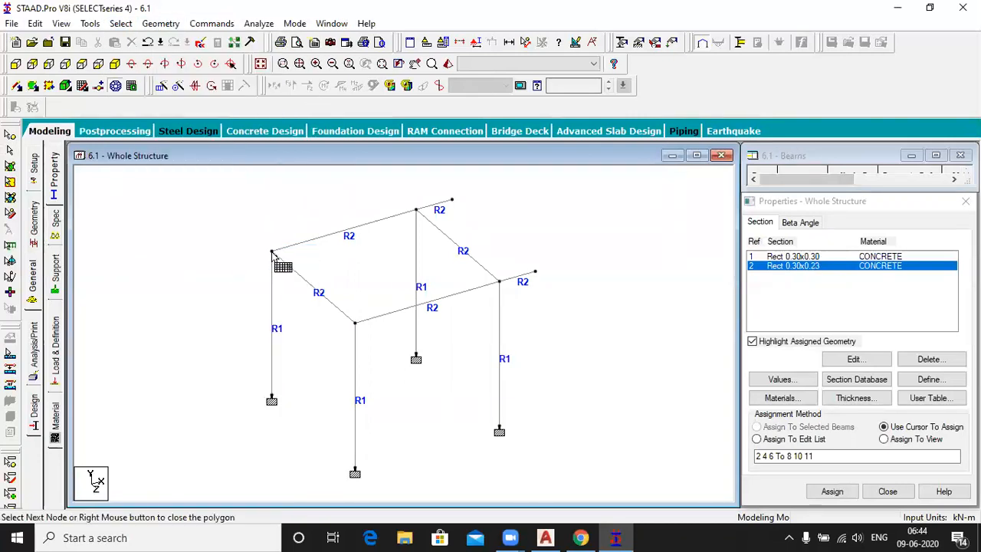
left_click(452, 200)
left_click(535, 272)
left_click(357, 323)
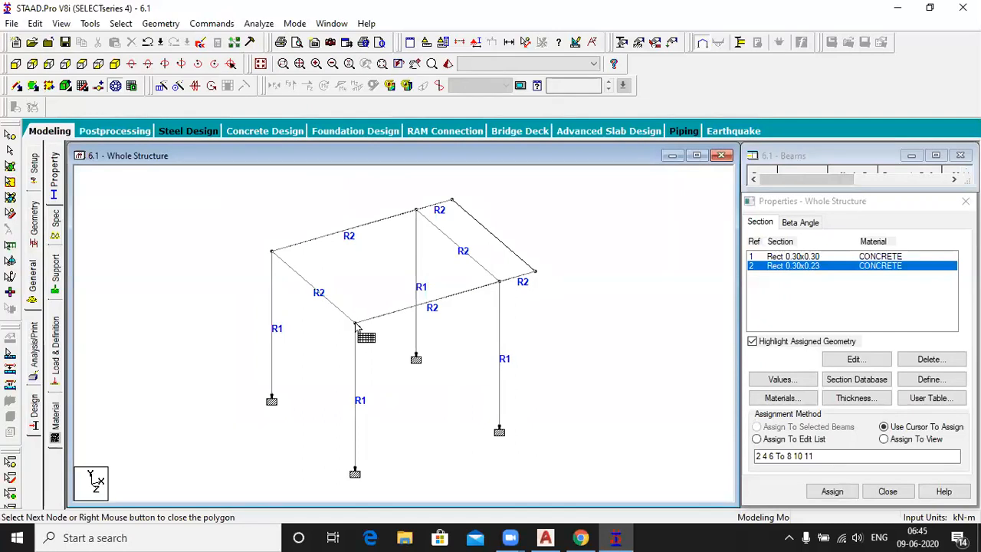
left_click(272, 255)
left_click(469, 281)
left_click(450, 315)
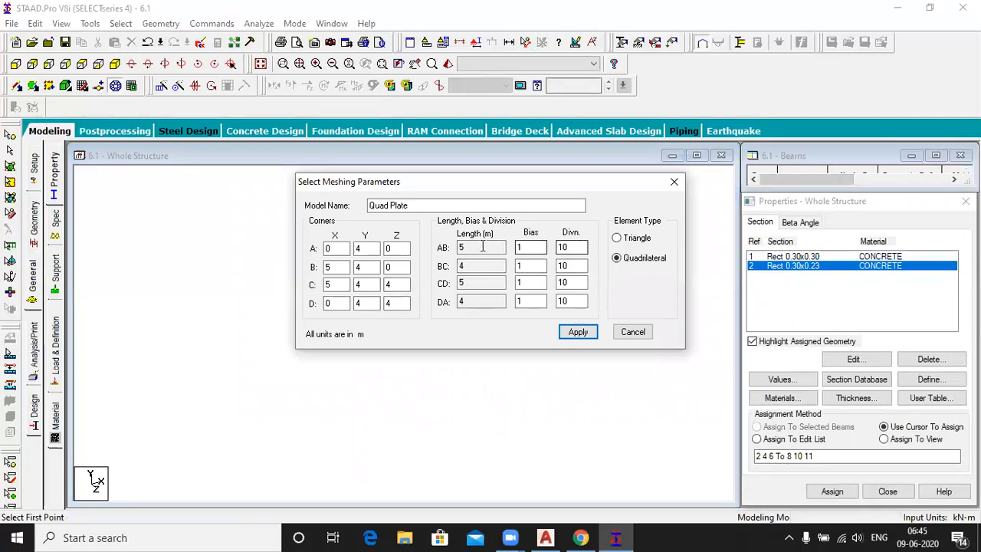
Set the BC and DA divisions to 8 and generate the quadrilateral slab mesh with 10 divisions along AB and CD.
double_click(572, 267)
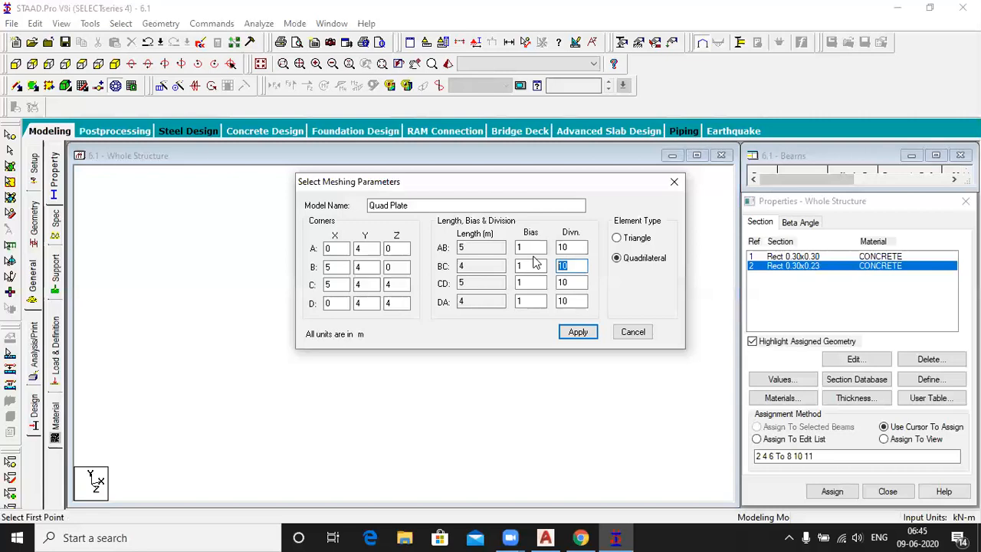
type("8")
double_click(577, 301)
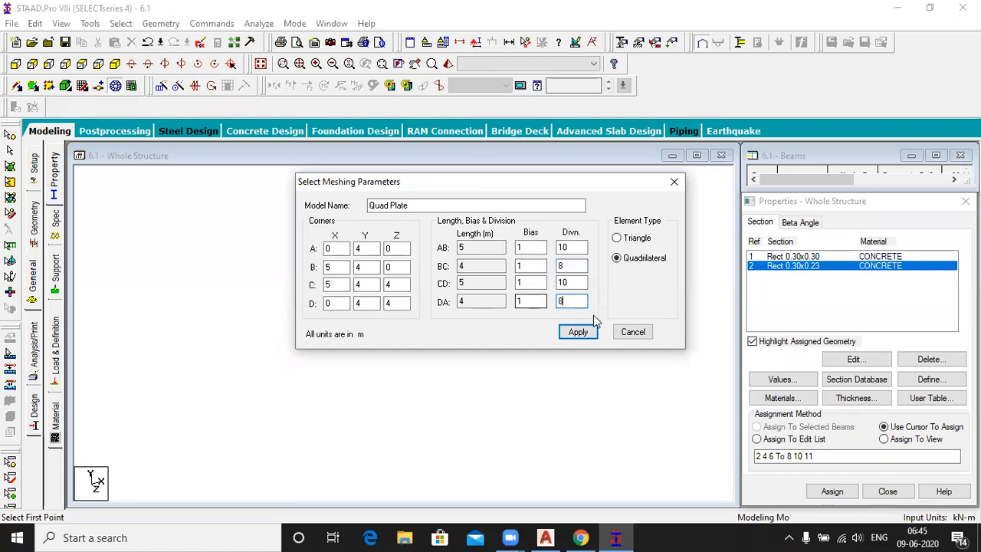
left_click(580, 334)
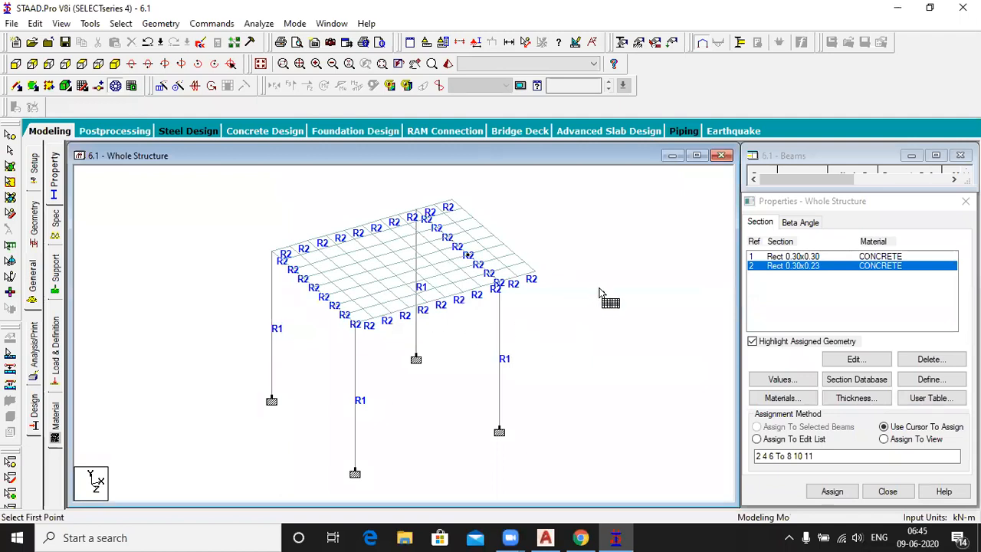
Examine how the mesh divides the edge beam at the end opposite the overhang by selecting its individual segments.
left_click(9, 153)
scroll(220, 251, "up", 1)
left_click(259, 246)
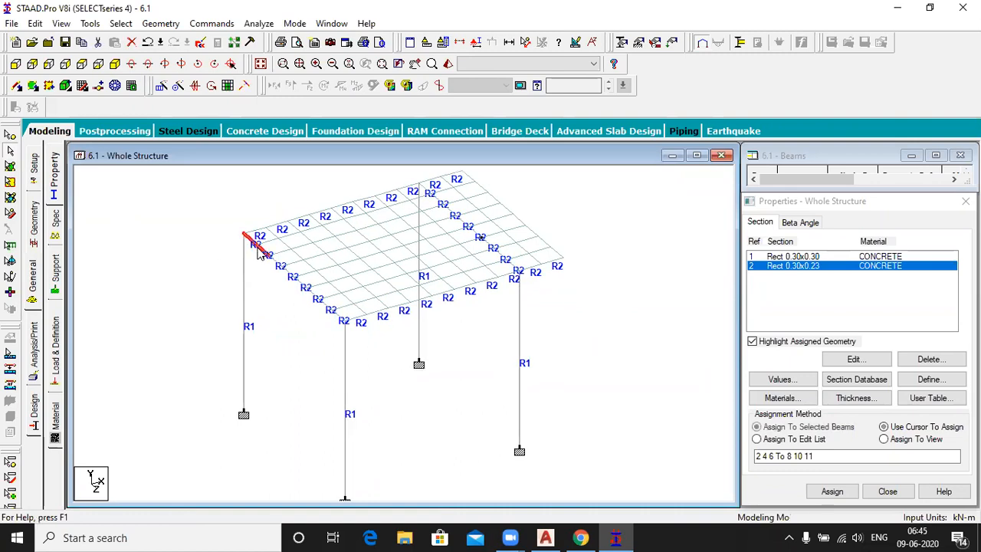
left_click(279, 265)
left_click(309, 293)
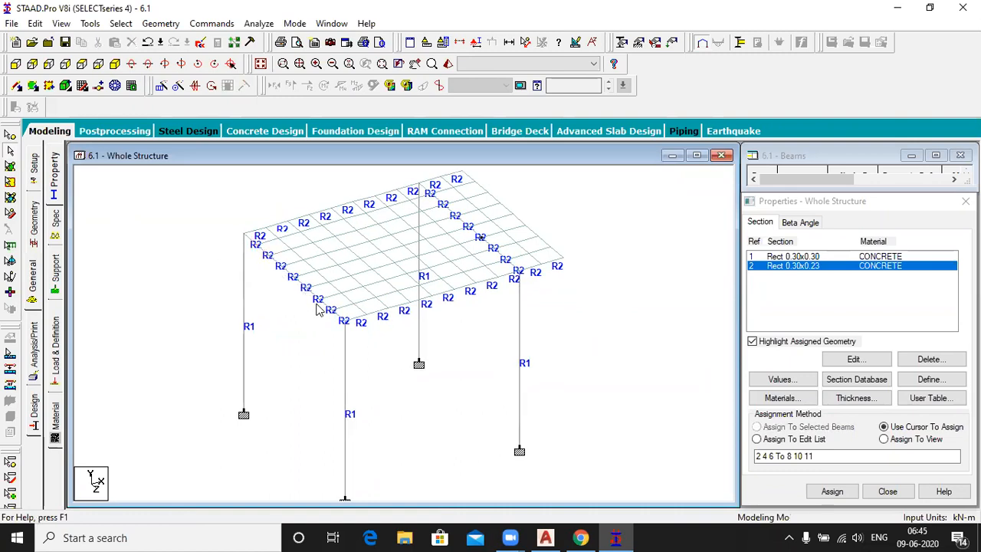
left_click(289, 276)
left_click(270, 261)
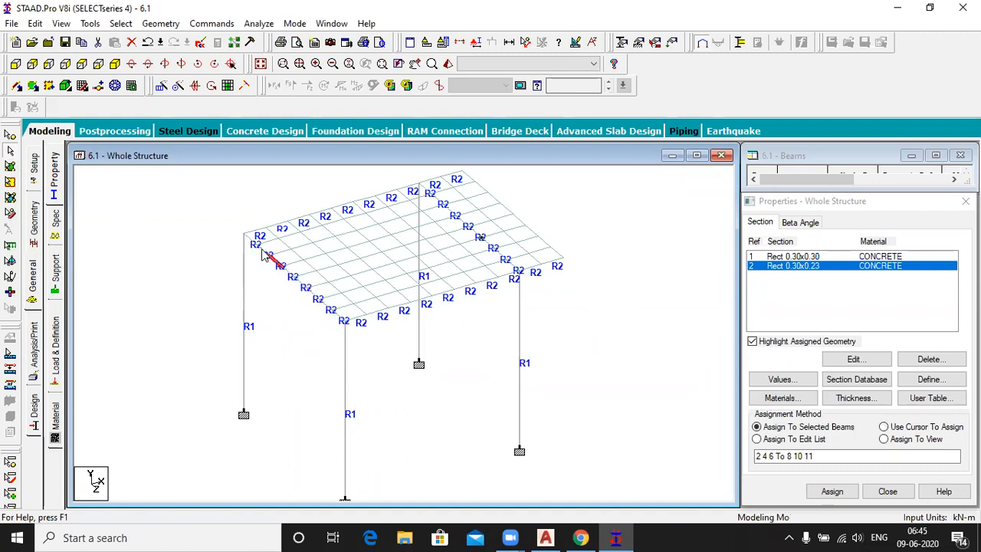
left_click(252, 240)
left_click(334, 317)
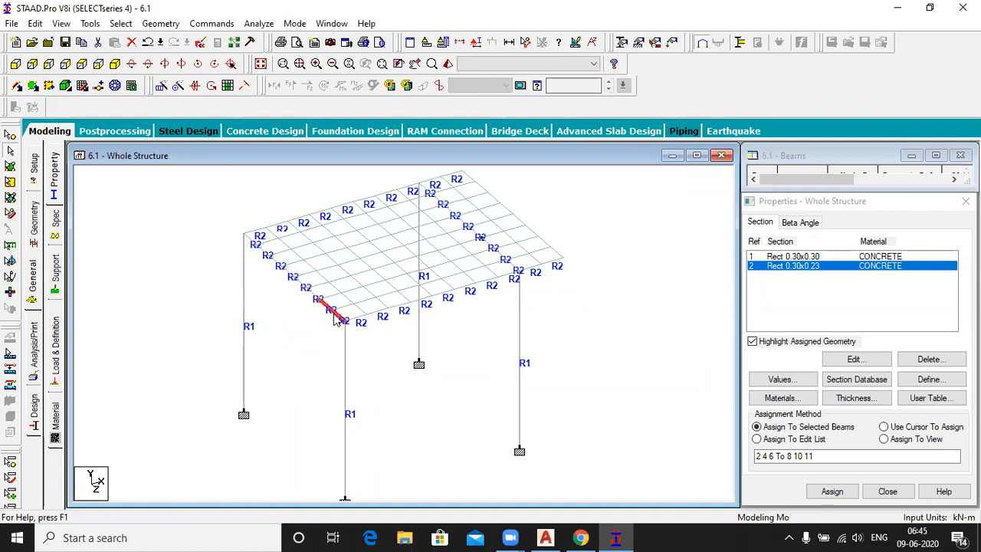
left_click(279, 264)
left_click(255, 247)
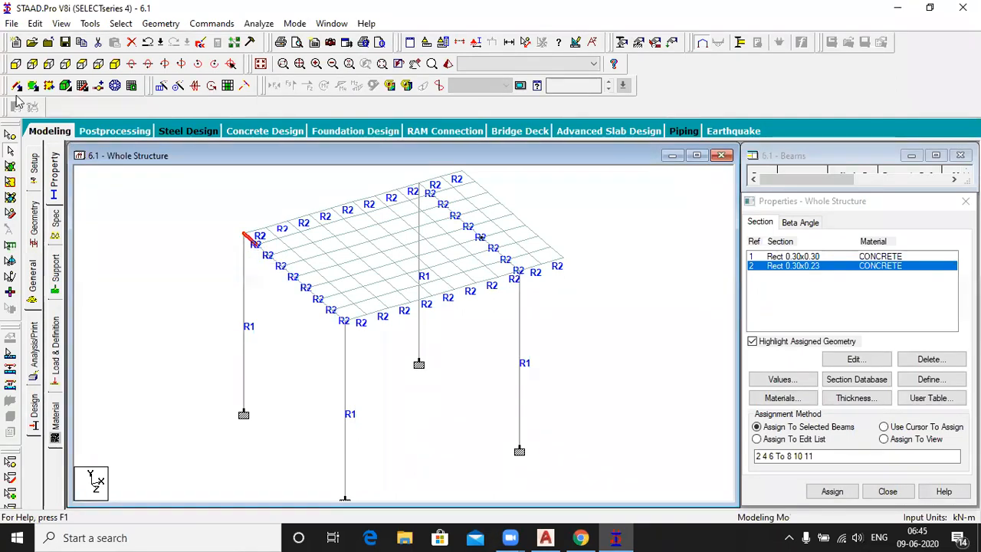
Merge the divided segments of the four beams between the columns back into single members, leaving the overhang beams out.
left_click(16, 64)
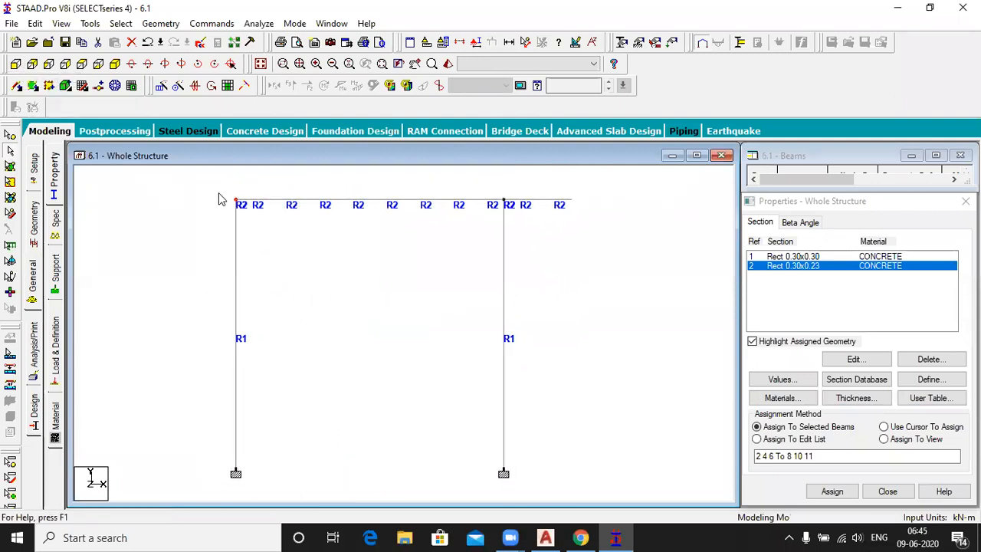
left_click_drag(225, 187, 511, 209)
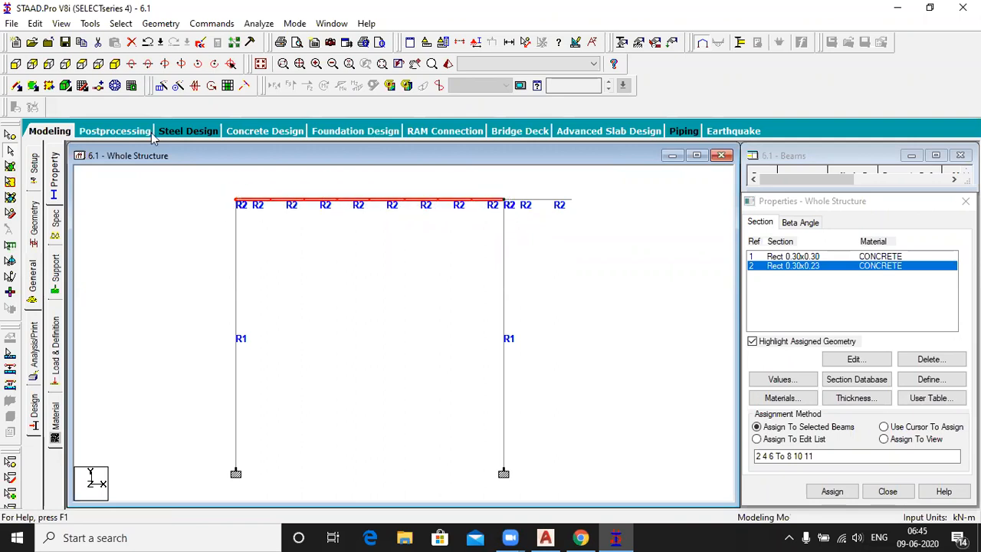
left_click(114, 64)
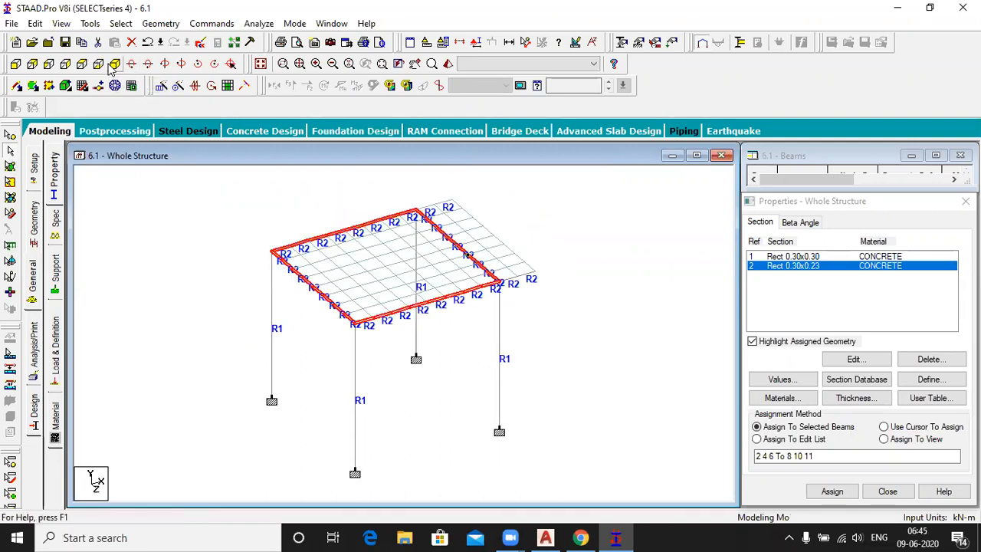
left_click(160, 23)
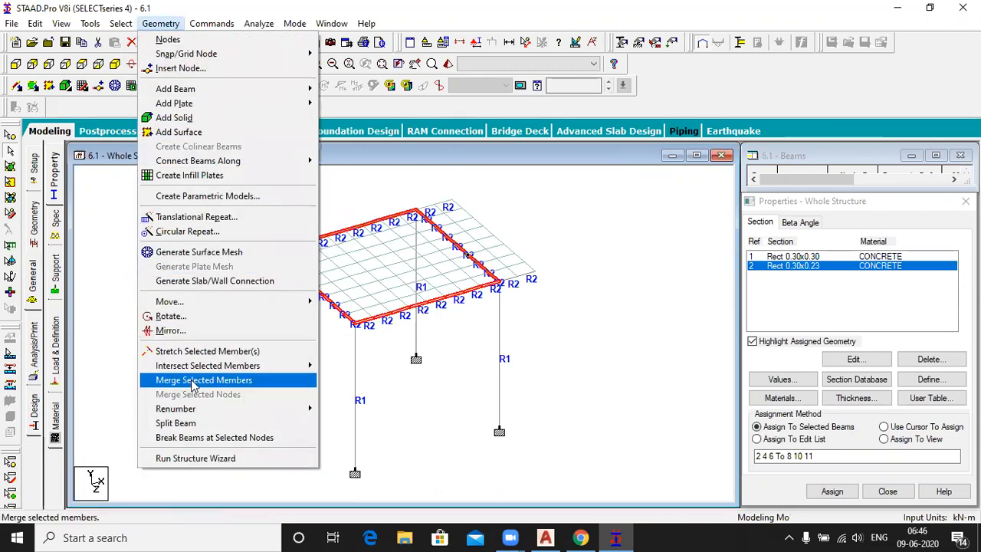
left_click(191, 381)
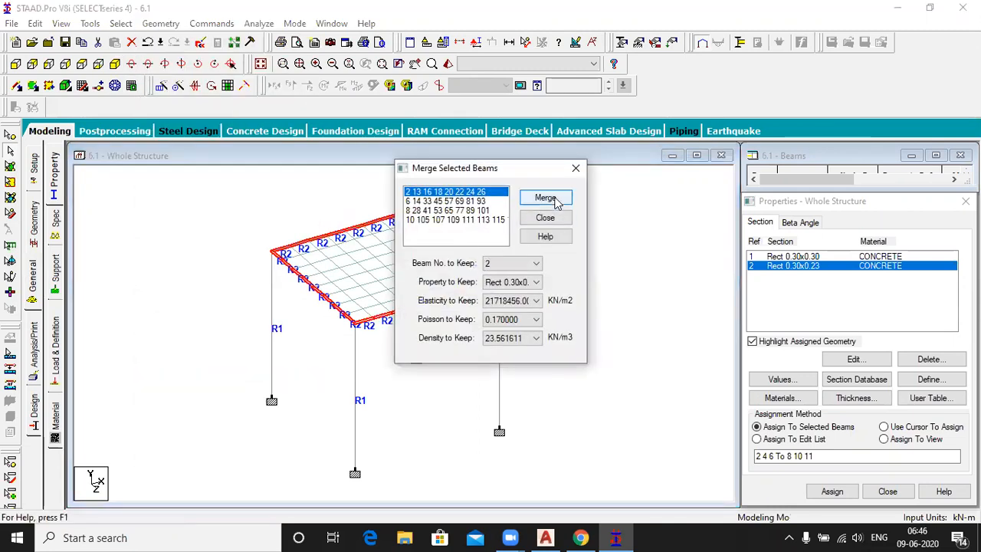
left_click(545, 198)
left_click(546, 197)
left_click(546, 198)
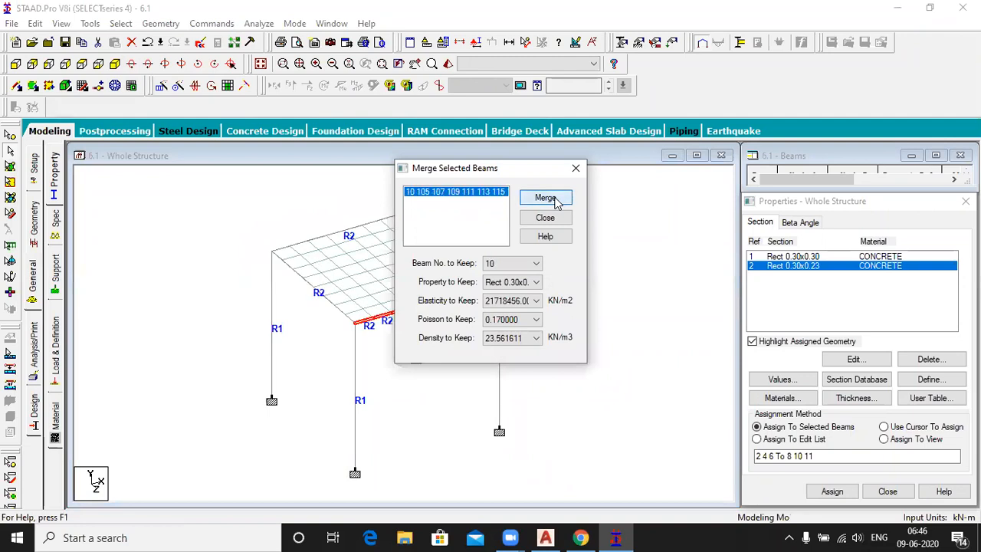
left_click(545, 198)
left_click(576, 168)
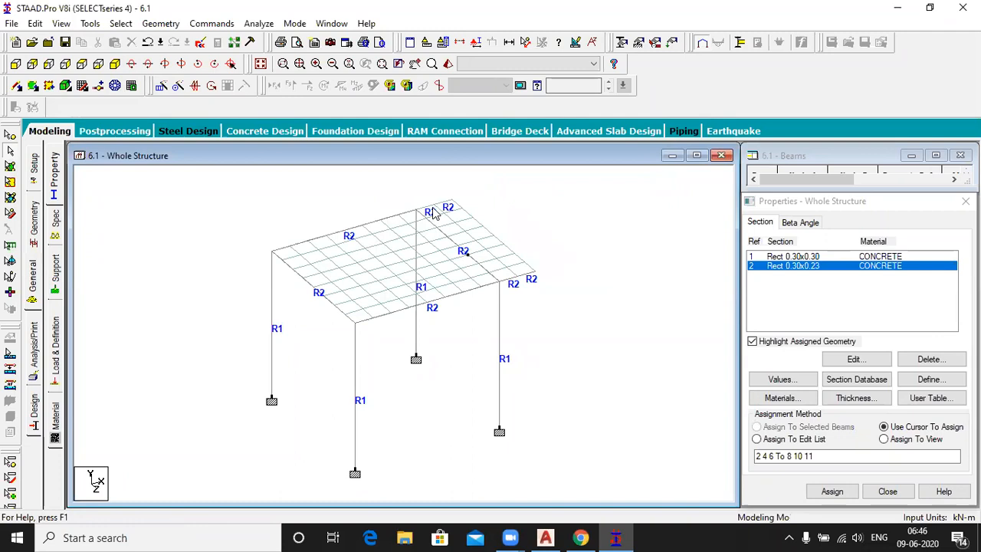
Create primary load case 1 with the Dead loading type, keeping the title LOAD CASE 1.
left_click(58, 339)
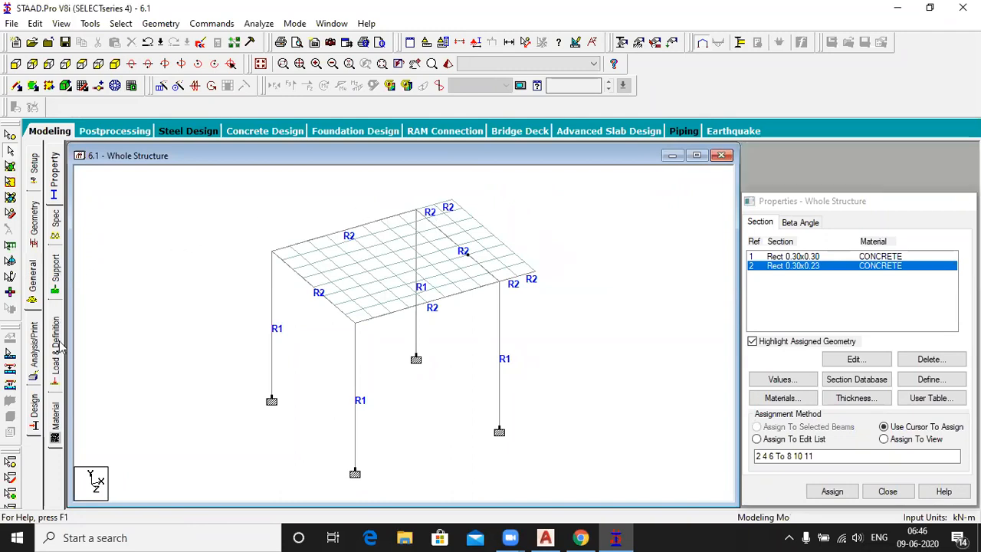
left_click(808, 183)
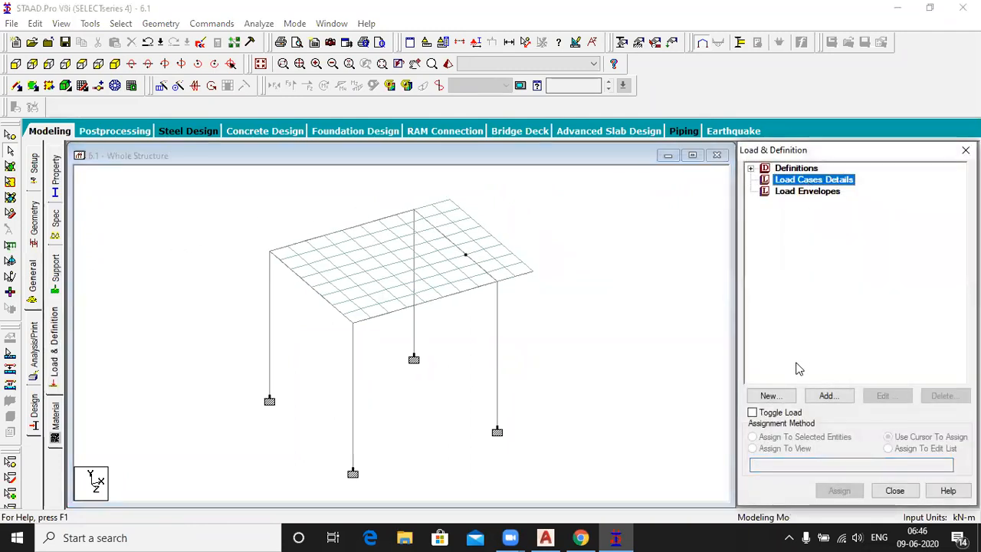
left_click(827, 396)
left_click(559, 189)
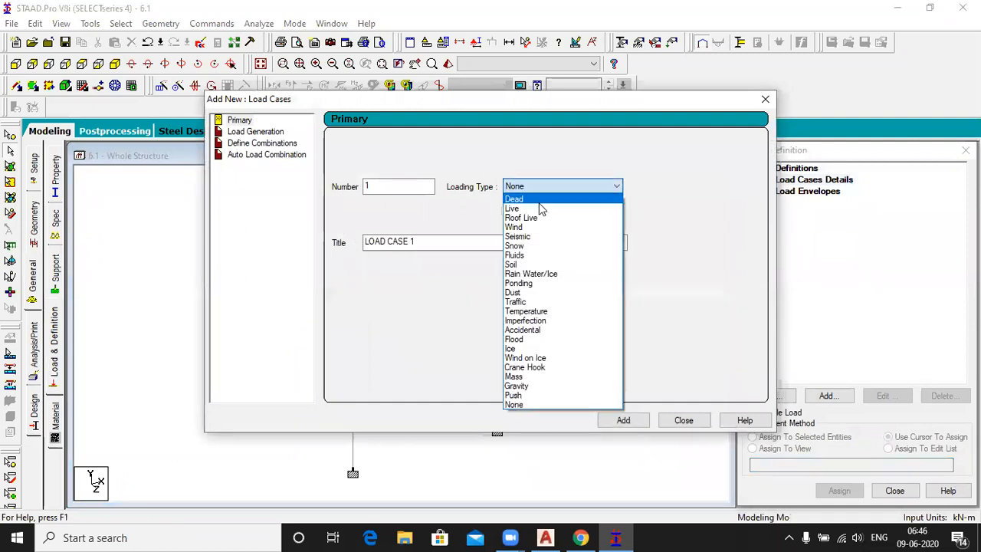
left_click(539, 200)
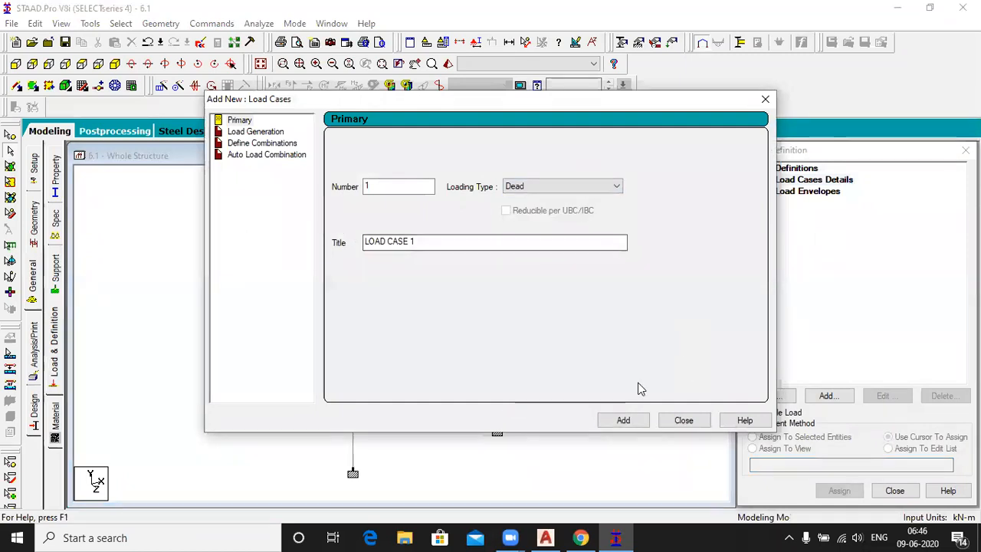
left_click(622, 424)
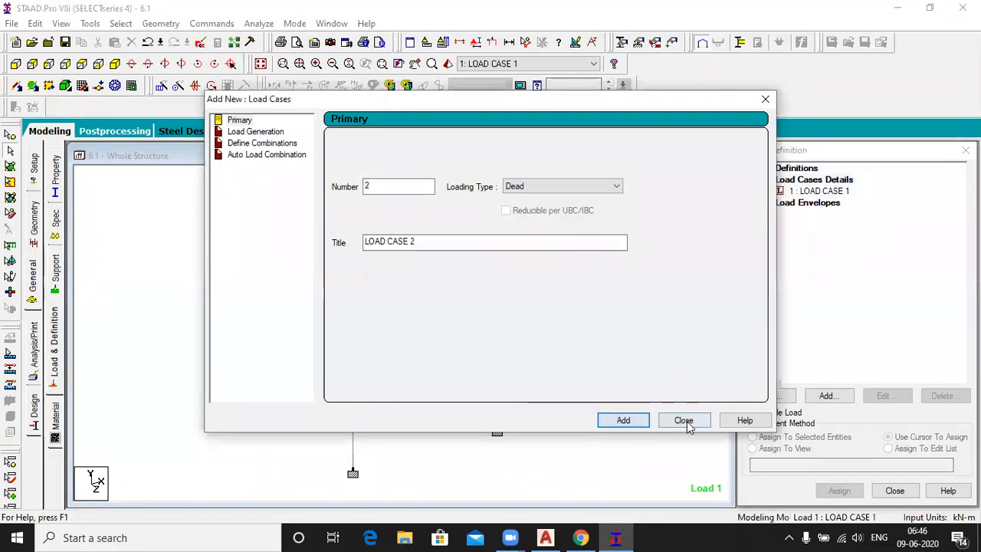
left_click(684, 420)
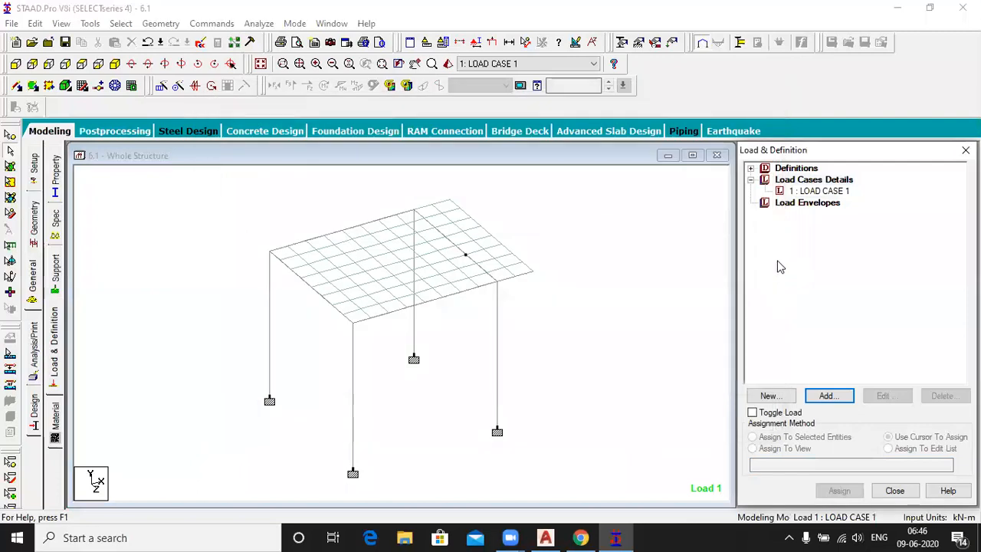
Add a selfweight load in the Y direction with factor -1 to LOAD CASE 1.
left_click(829, 396)
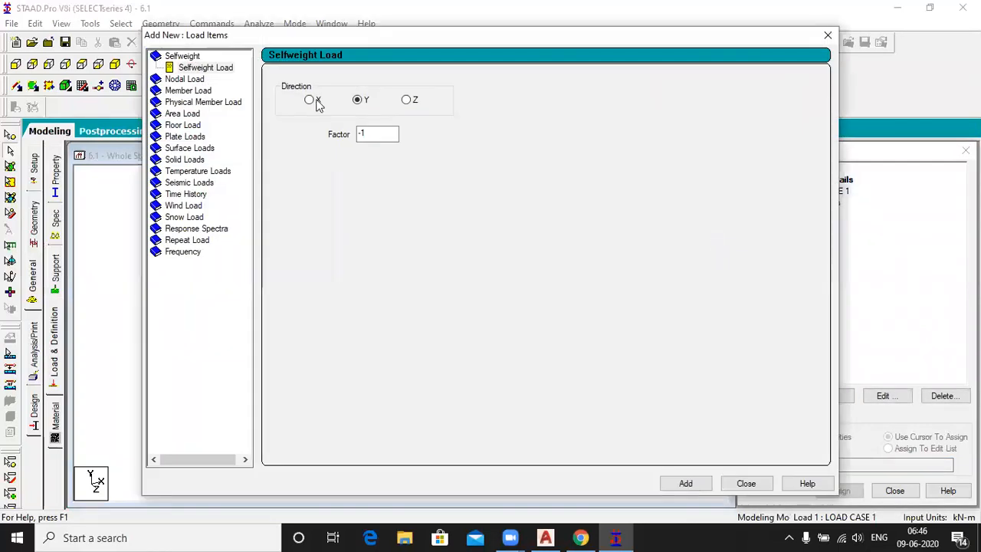
left_click(216, 70)
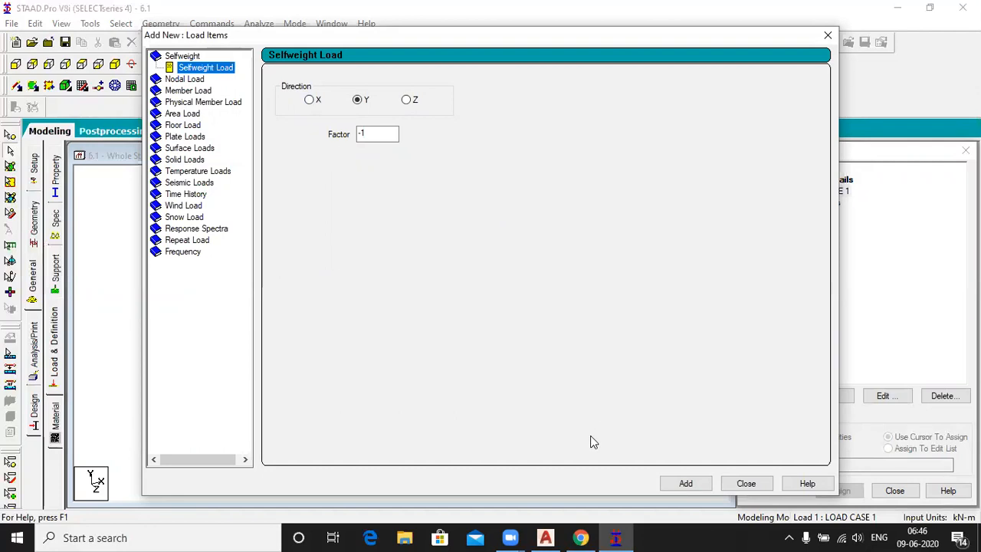
left_click(677, 484)
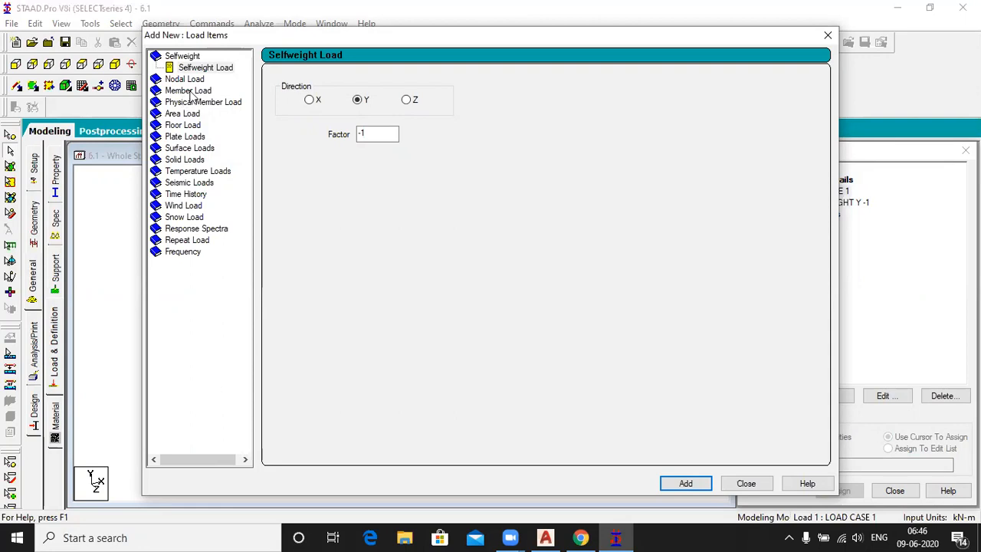
Add a full-plate pressure load of -3.2 kN/m2 in the GY direction to LOAD CASE 1, accepting the auto save.
left_click(185, 137)
left_click(215, 136)
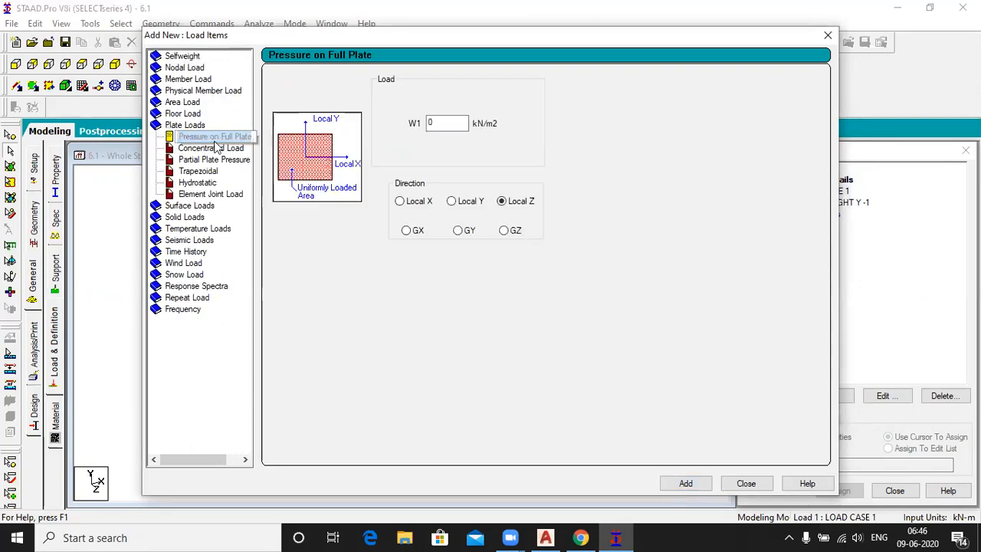
left_click(439, 123)
left_click_drag(438, 123, 387, 122)
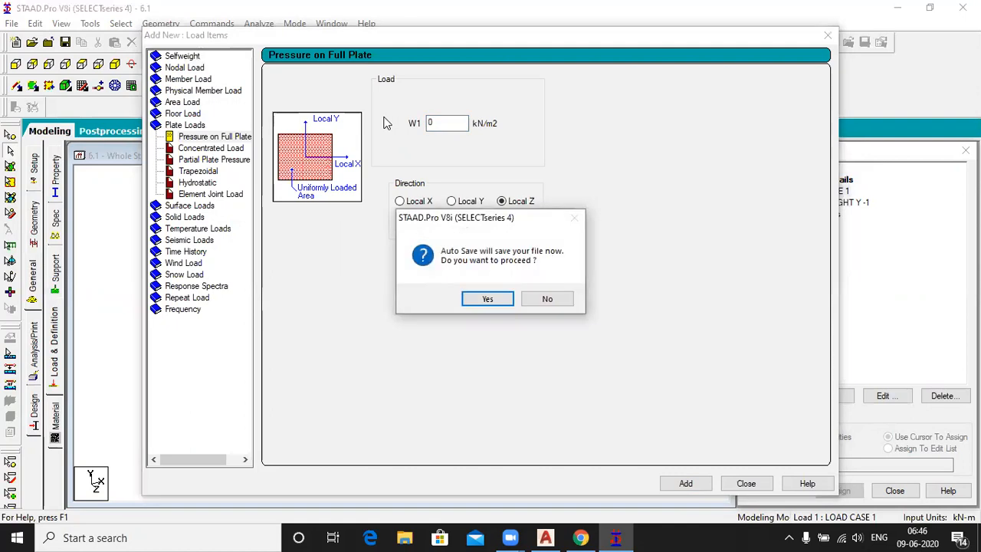
left_click(485, 299)
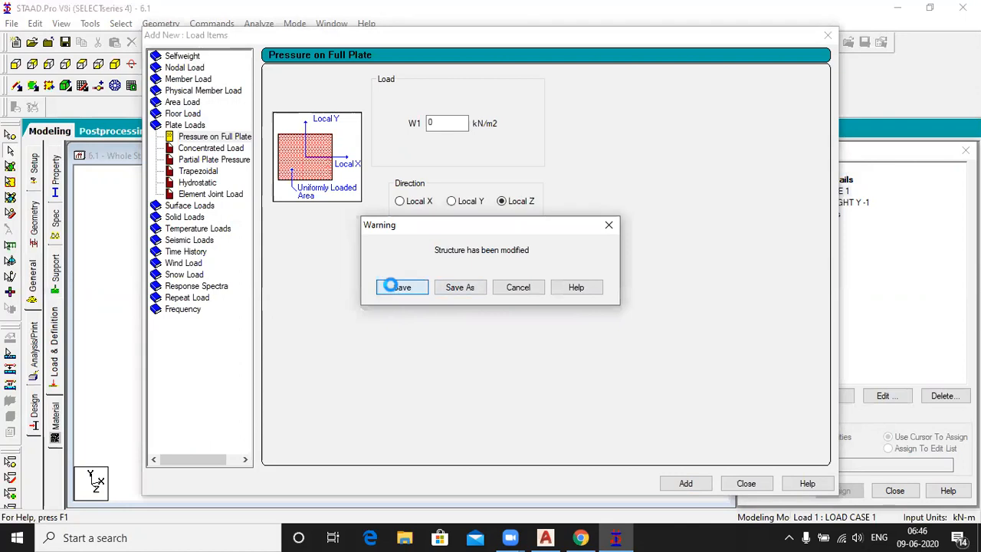
left_click(391, 287)
left_click(457, 232)
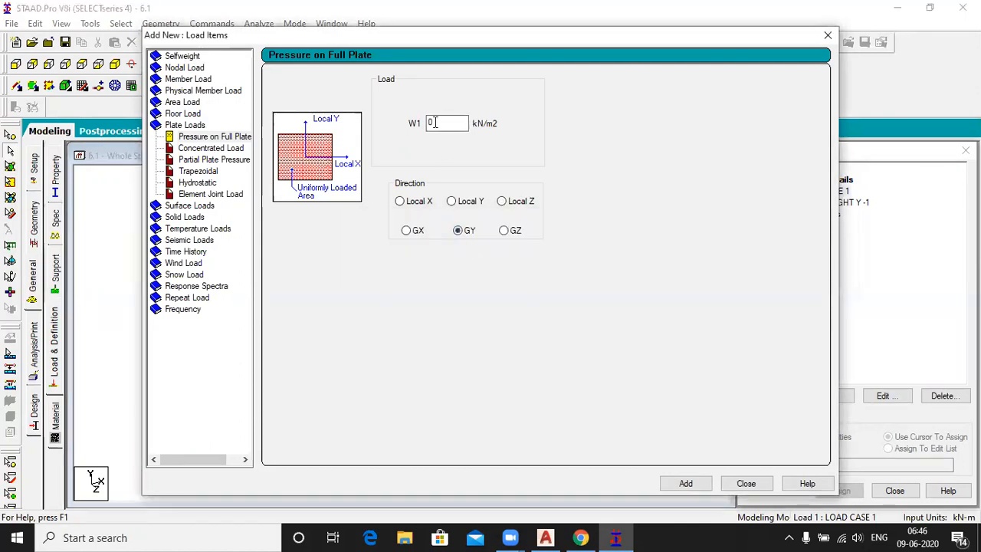
type("-3.2")
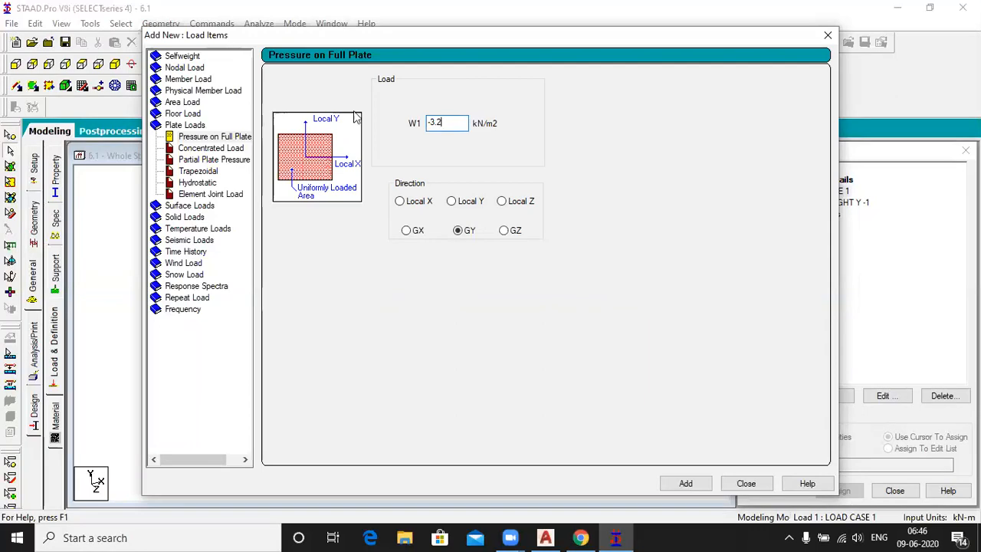
left_click(679, 486)
left_click(765, 482)
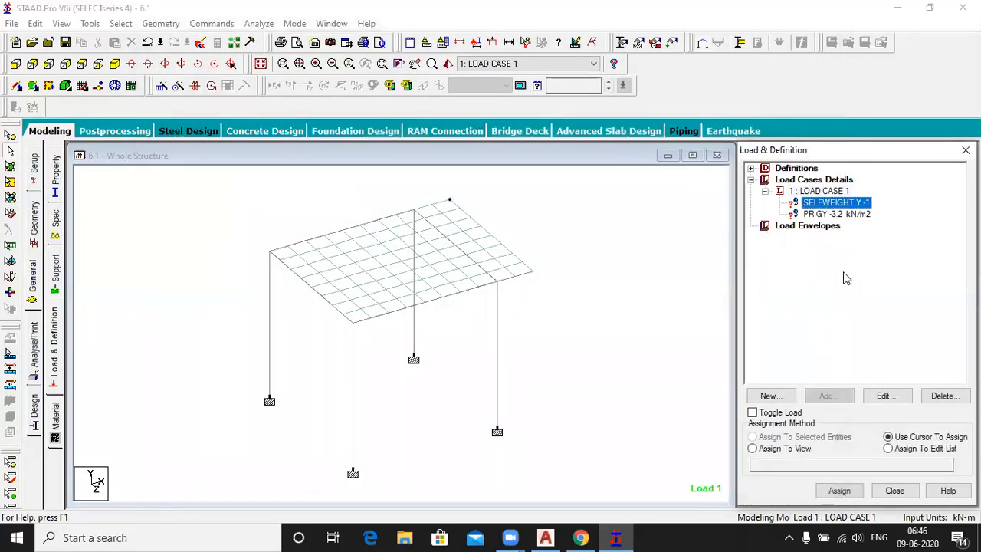
Assign the selfweight load to the whole structure in view.
left_click(780, 449)
left_click(840, 491)
left_click(876, 361)
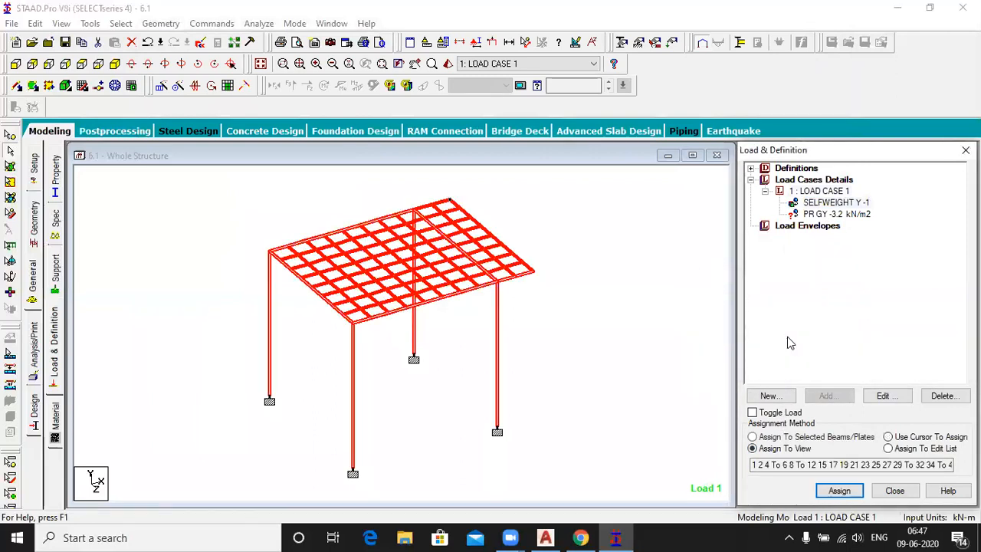
Assign the -3.2 kN/m2 GY pressure to all slab plates in view and clear the selection.
left_click(836, 214)
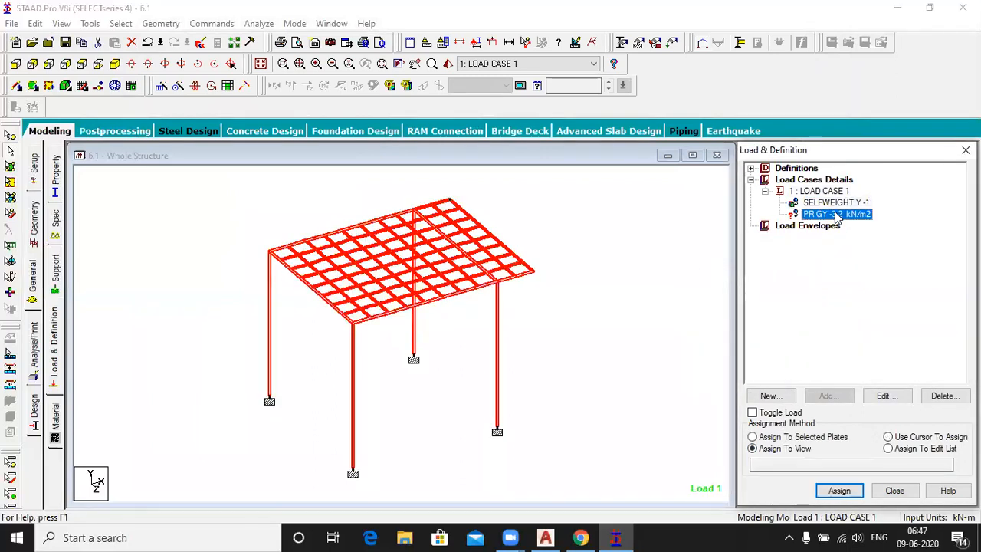
left_click(838, 491)
left_click(876, 361)
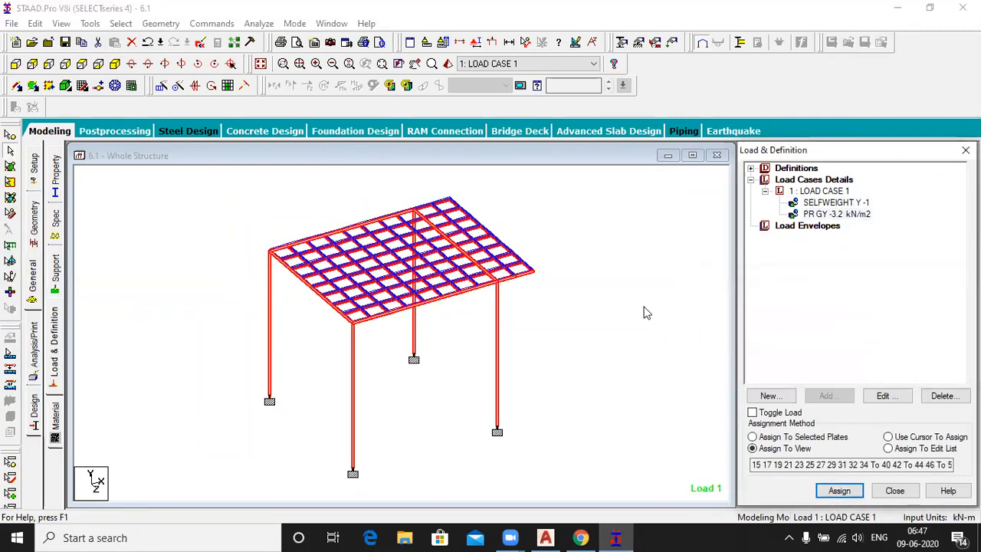
left_click(524, 313)
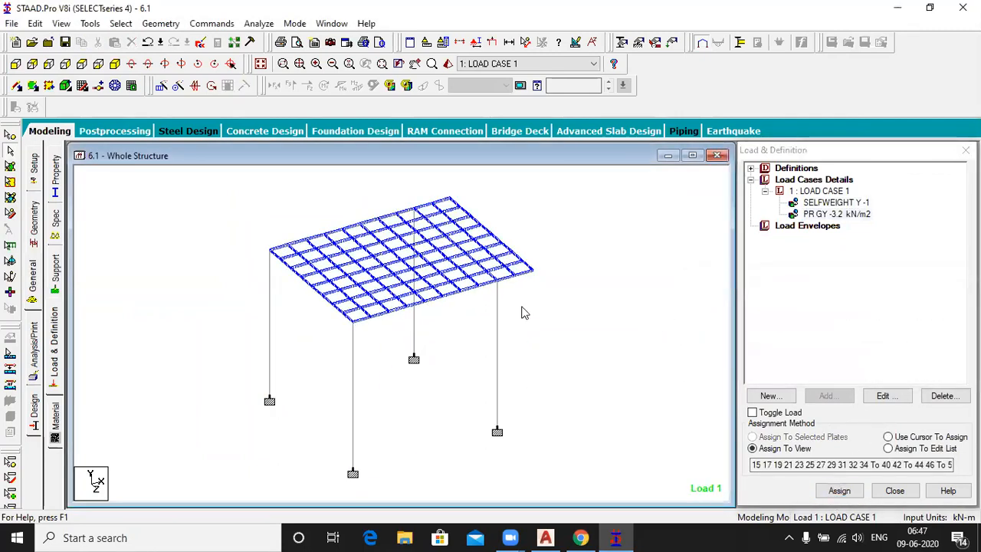
Add a Perform Analysis command with the All print option.
left_click(34, 346)
left_click(421, 307)
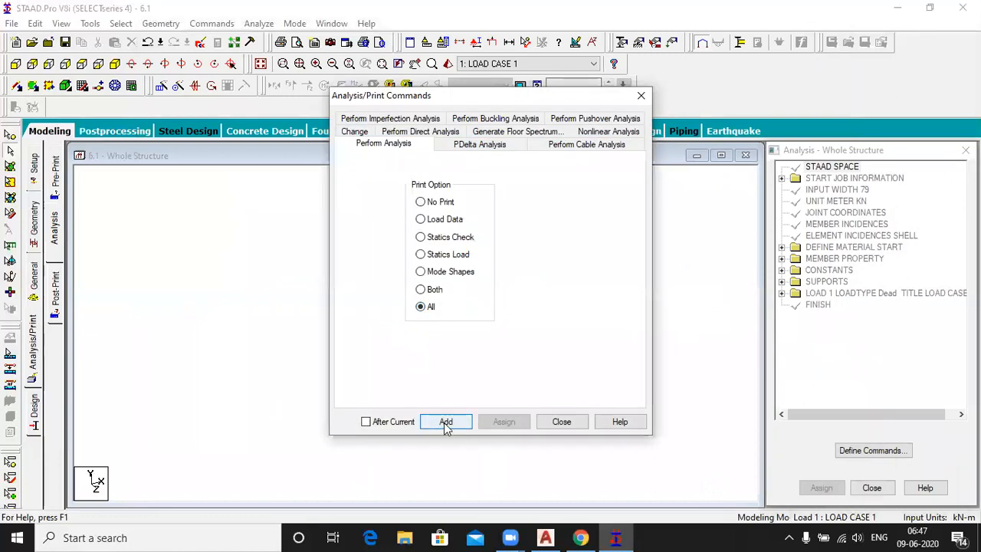
left_click(446, 423)
left_click(566, 424)
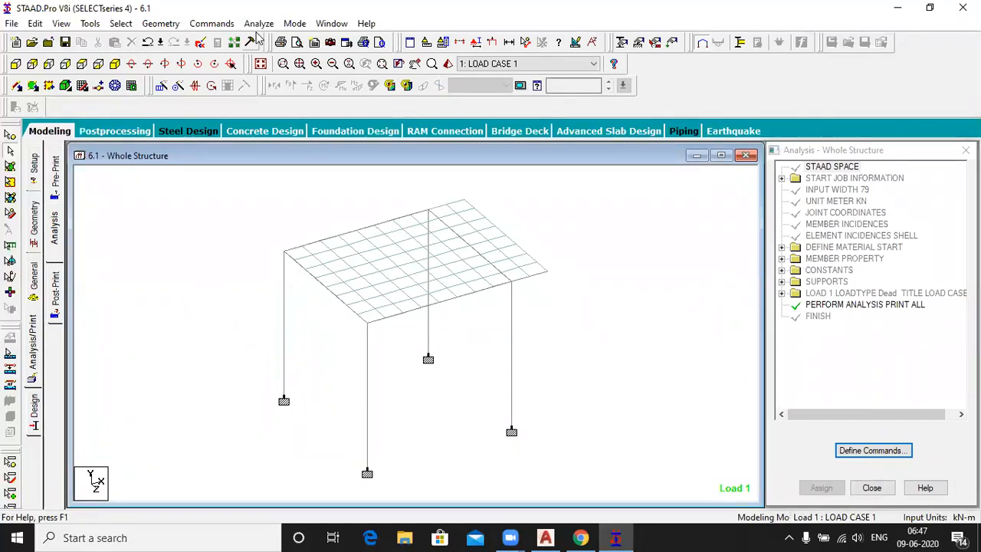
Save the model, run the analysis, and check the error list in the output file.
left_click(259, 24)
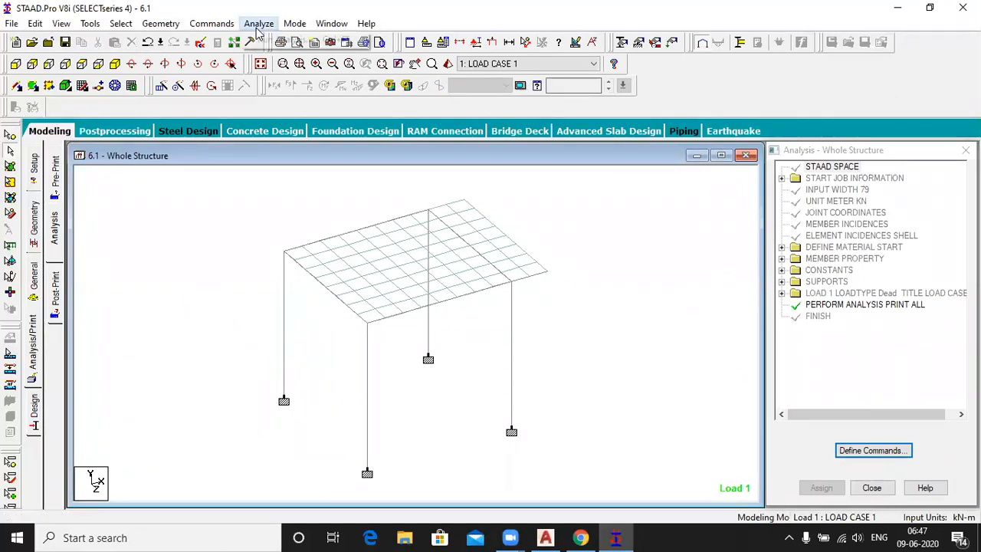
left_click(281, 41)
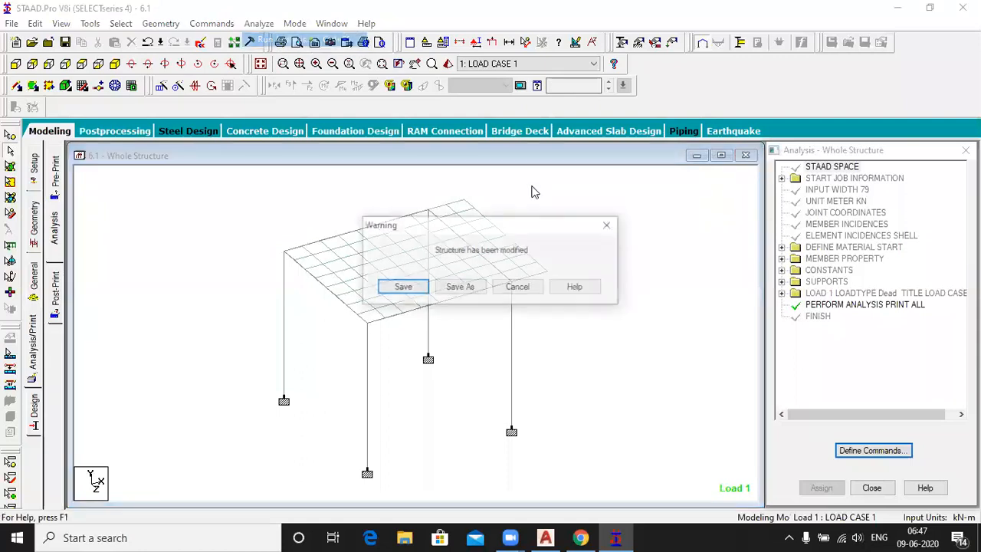
left_click(402, 287)
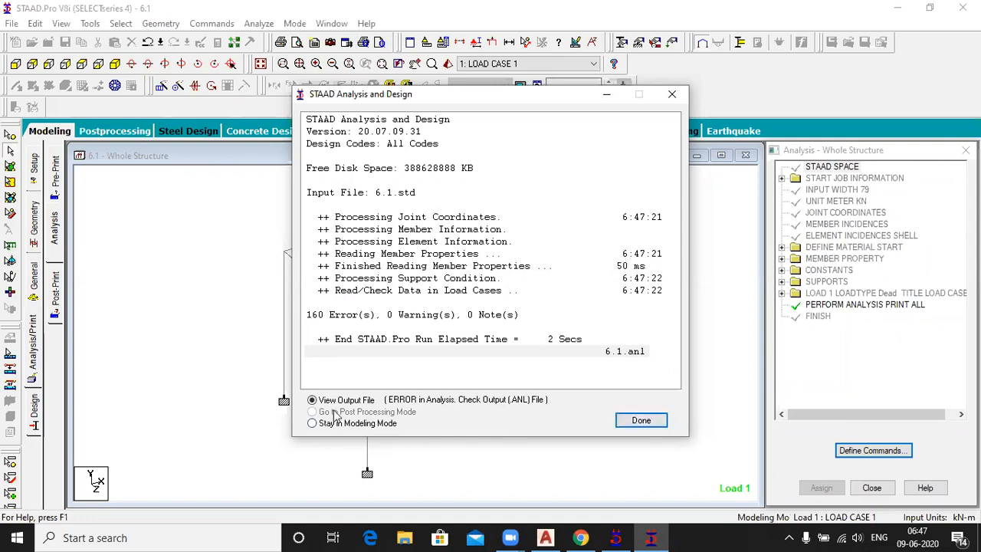
left_click(642, 422)
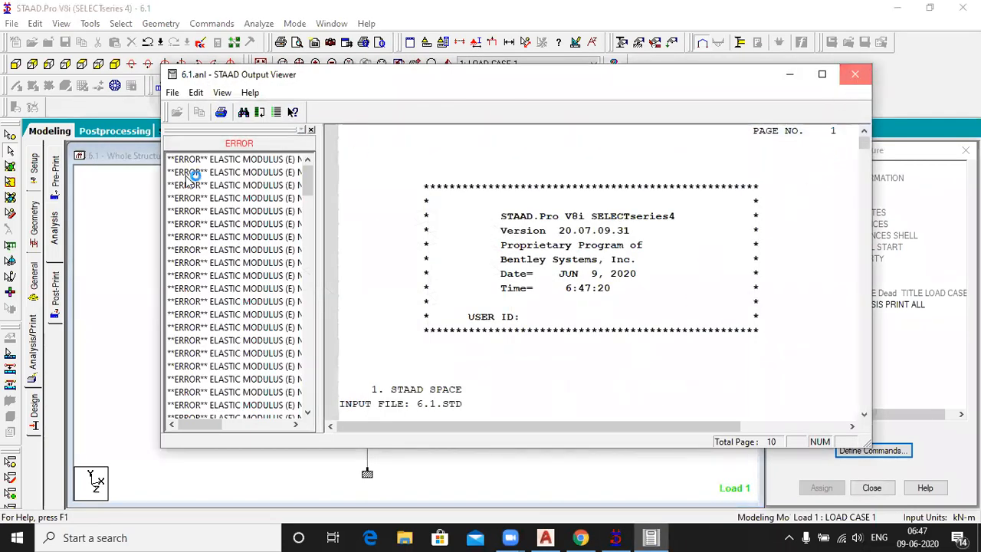
key("alt+F4")
Define a concrete plate element thickness of 0.15 m at all four nodes for the slab.
left_click(34, 283)
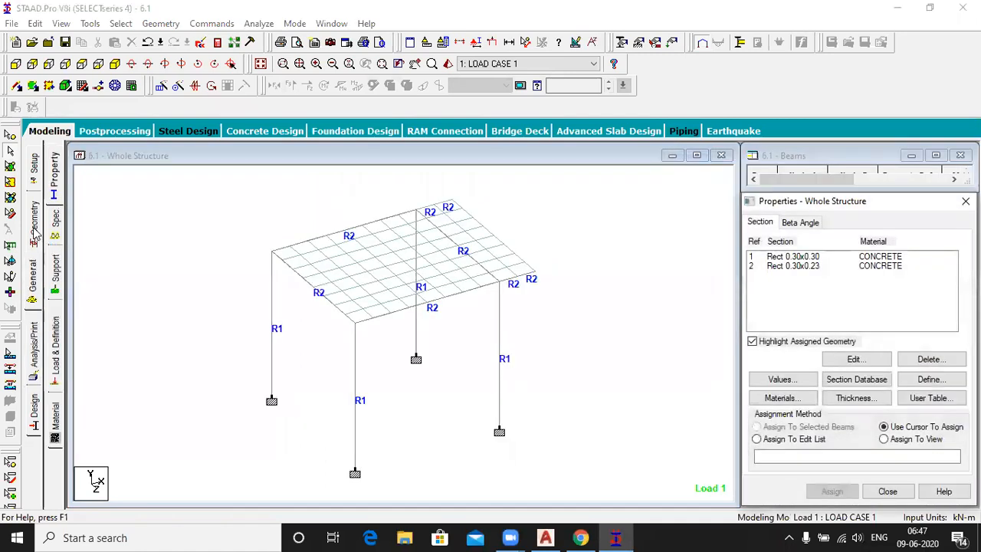
left_click(34, 233)
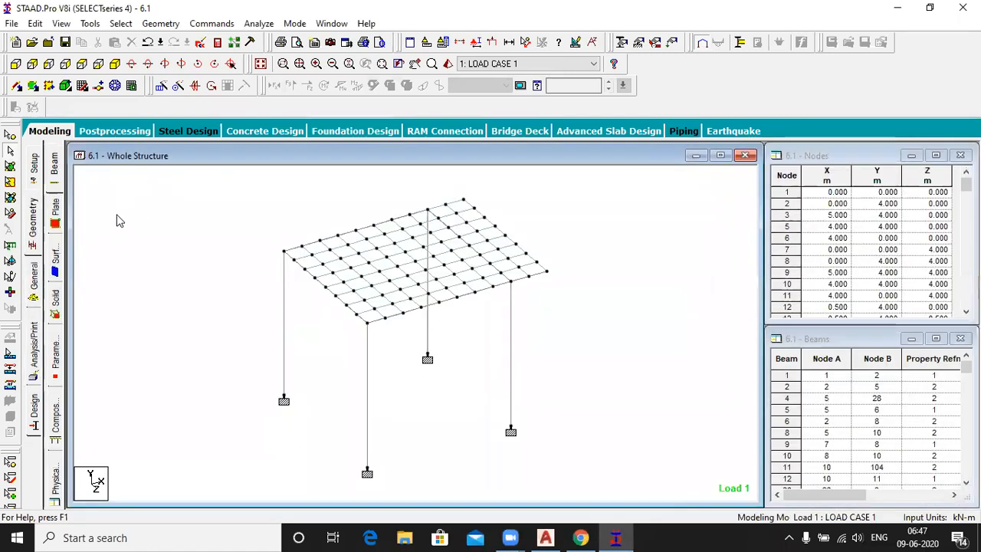
left_click(34, 277)
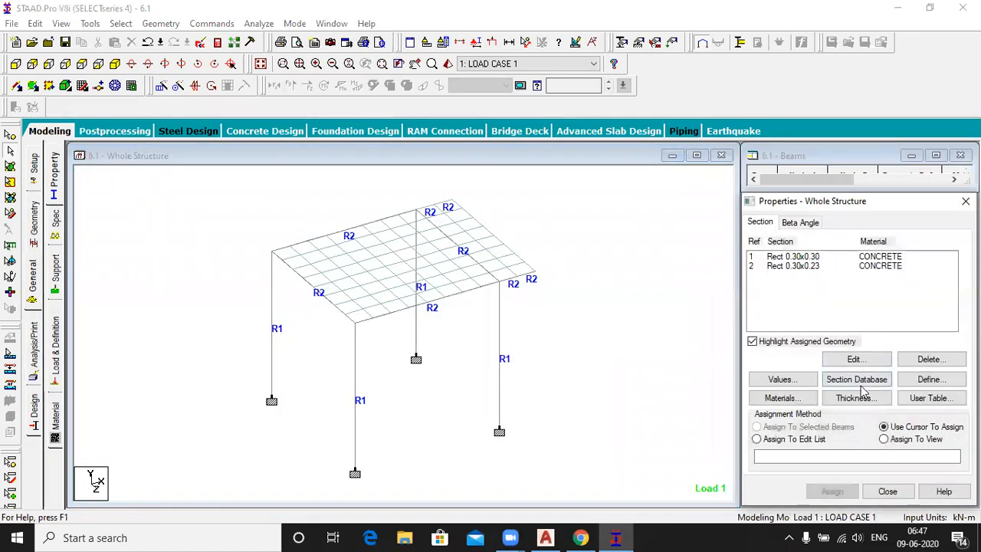
left_click(857, 397)
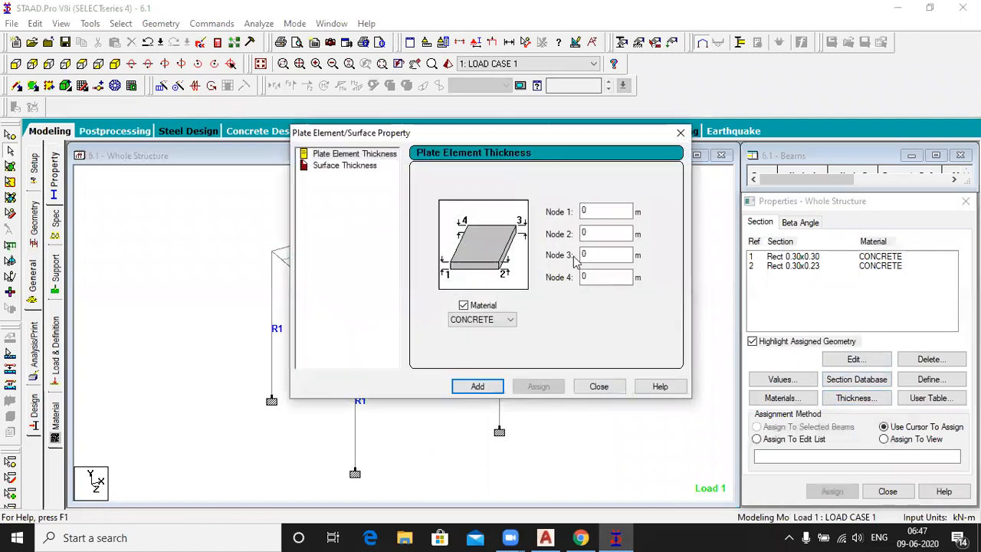
left_click(600, 214)
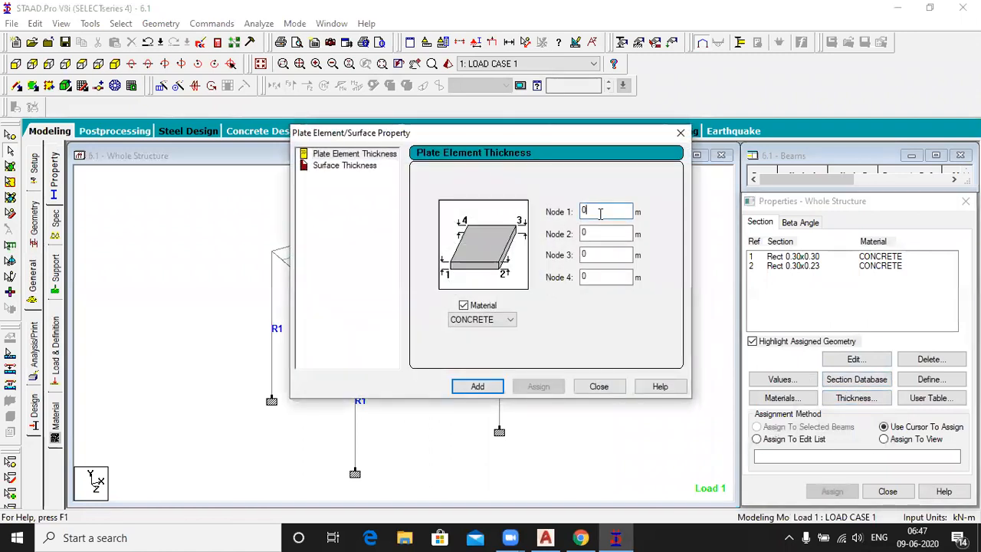
type(".15")
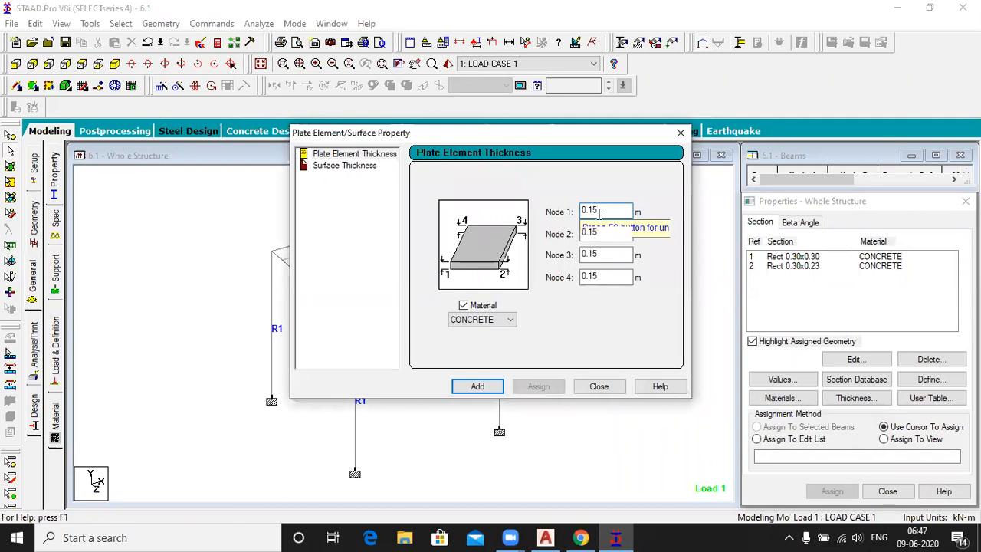
left_click(477, 386)
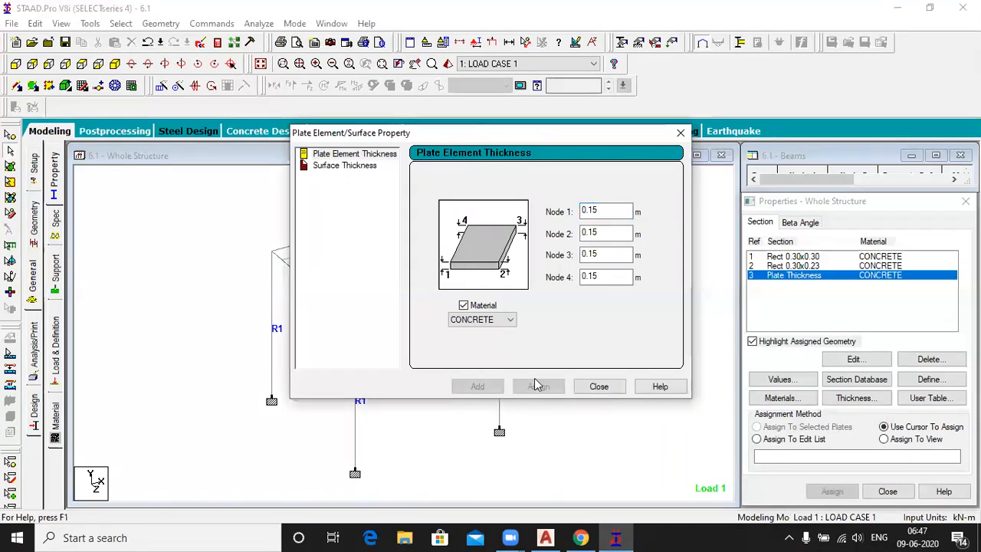
left_click(598, 386)
Assign the plate thickness property to all slab plates in view.
left_click(883, 439)
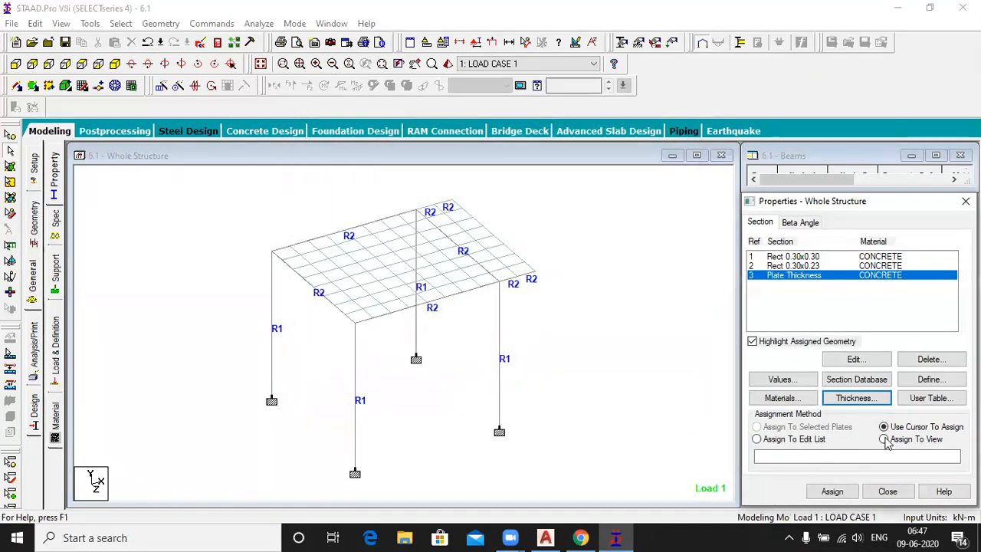
left_click(832, 491)
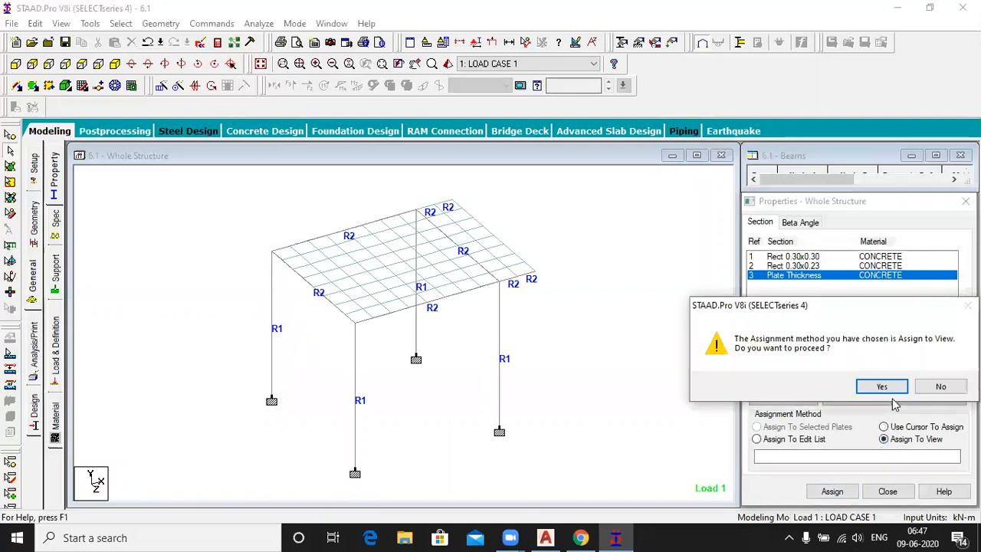
left_click(874, 386)
left_click(666, 332)
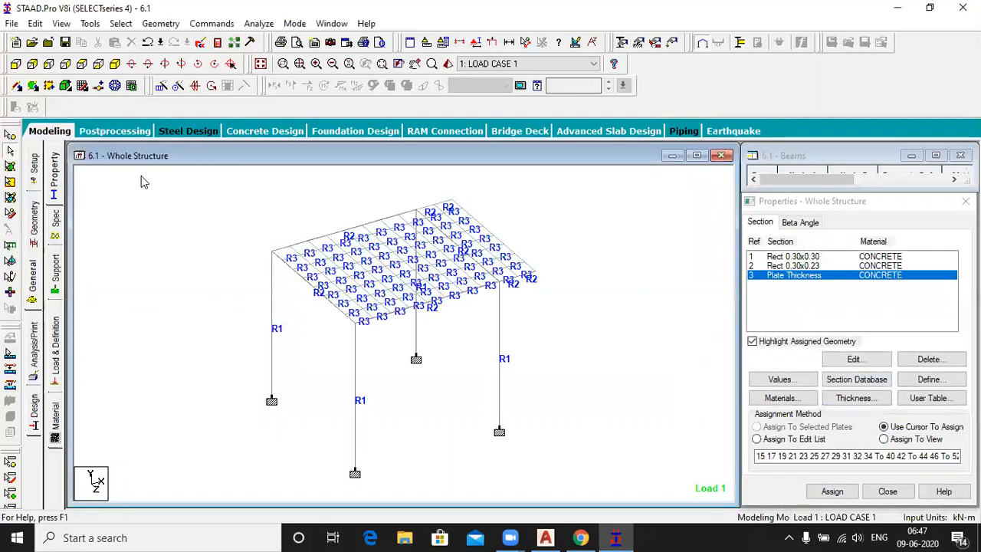
Run the analysis again and open its output file.
left_click(259, 23)
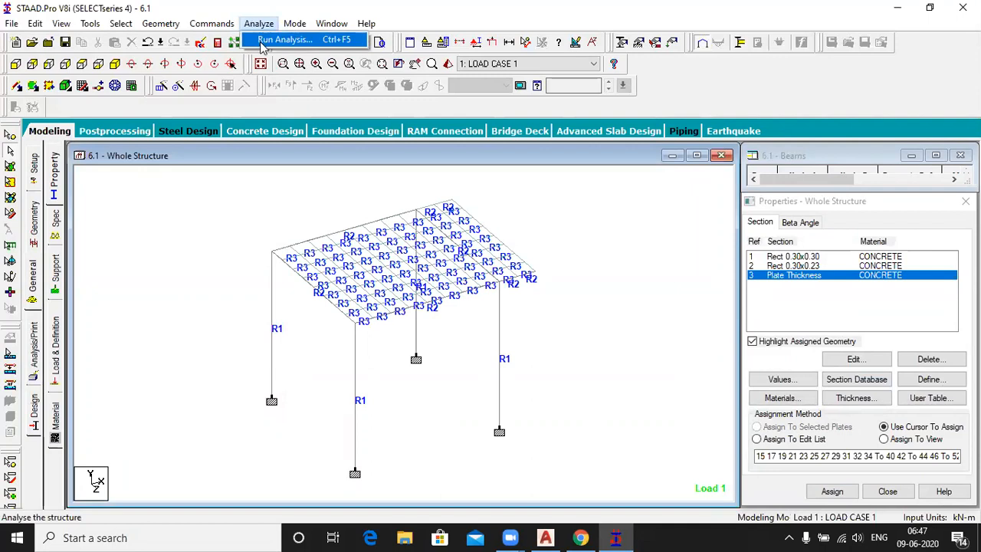
left_click(265, 38)
left_click(402, 288)
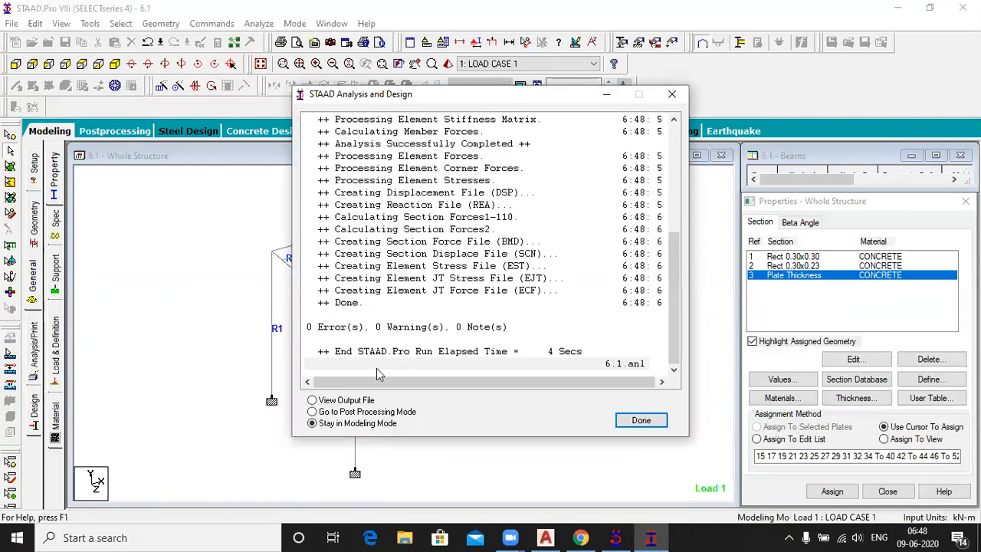
left_click(641, 421)
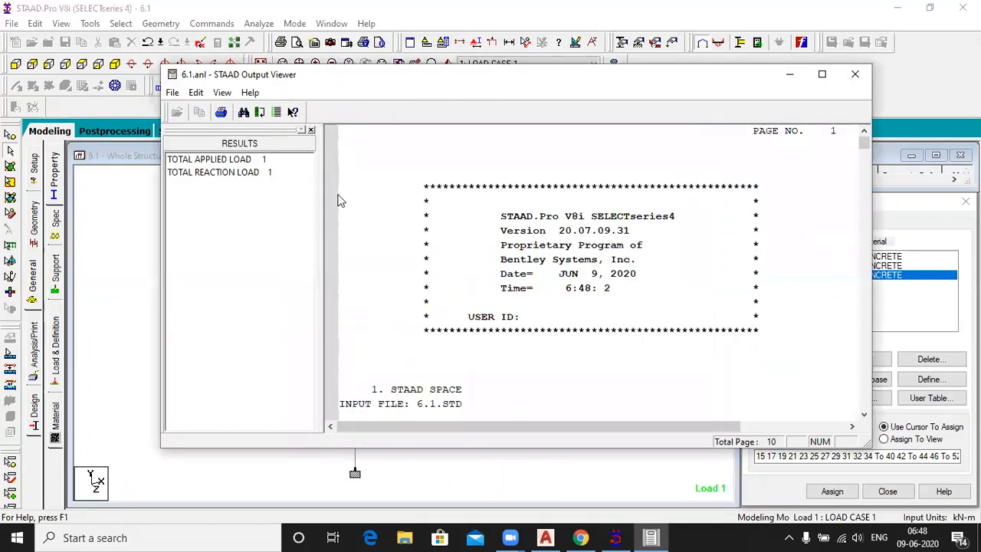
Examine the output file for problem statistics, self-weight, plate pressures, joint loads and the equilibrium summary, and close it.
scroll(441, 284, "down", 20)
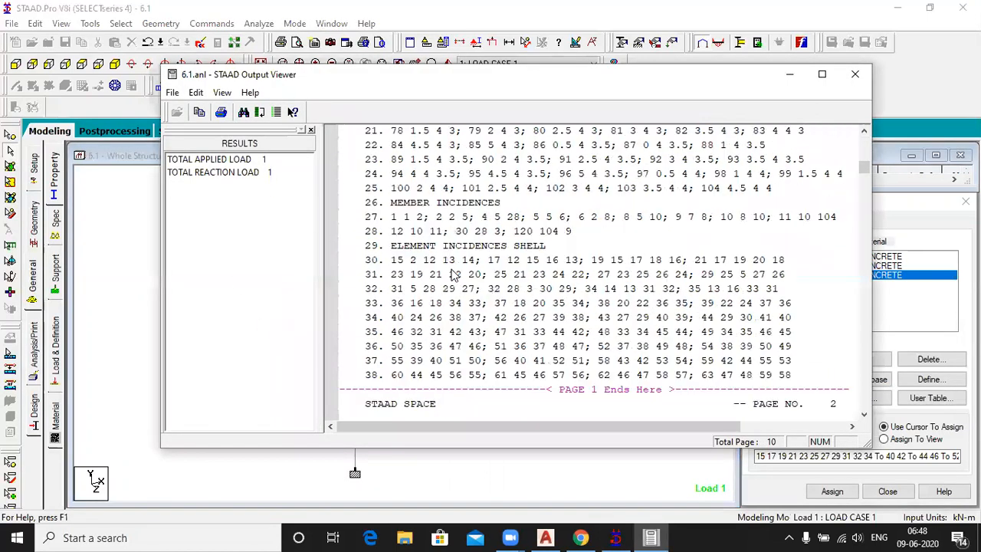
scroll(454, 276, "down", 20)
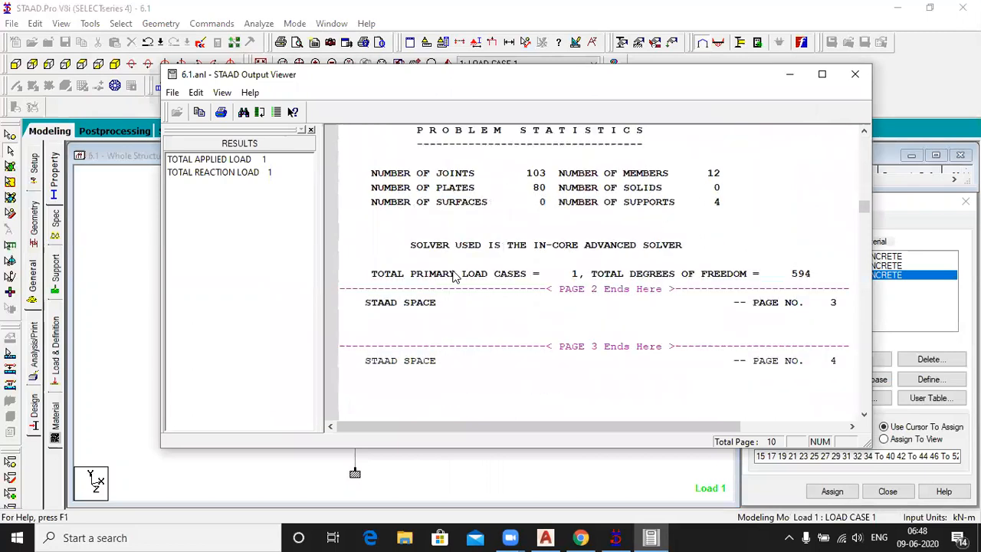
scroll(453, 276, "down", 2)
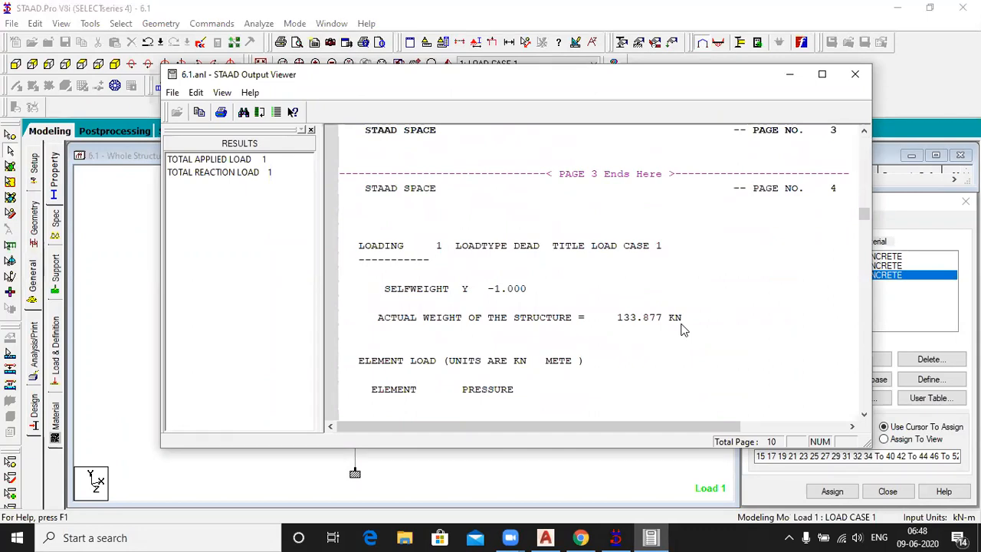
scroll(588, 326, "down", 3)
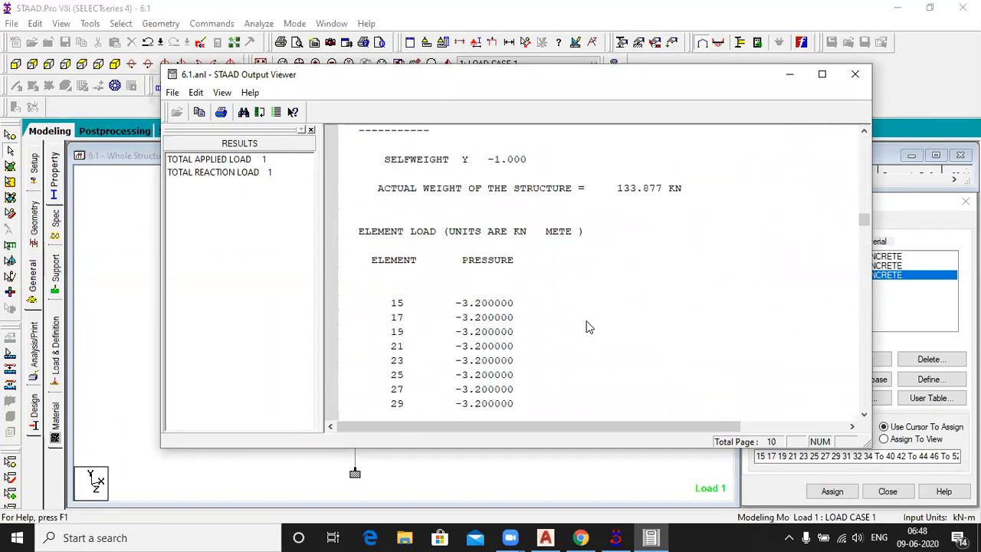
scroll(522, 320, "down", 20)
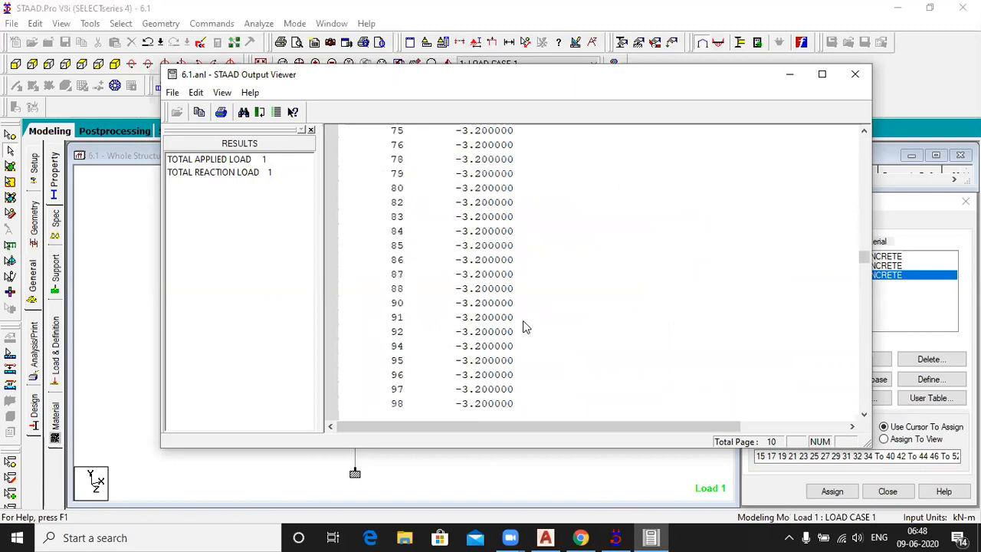
scroll(523, 320, "down", 20)
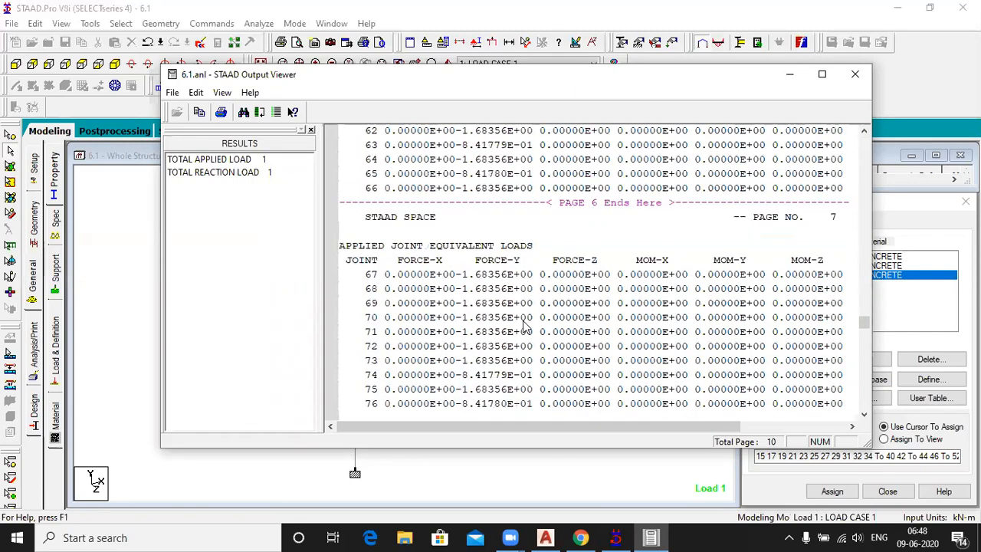
scroll(525, 326, "down", 9)
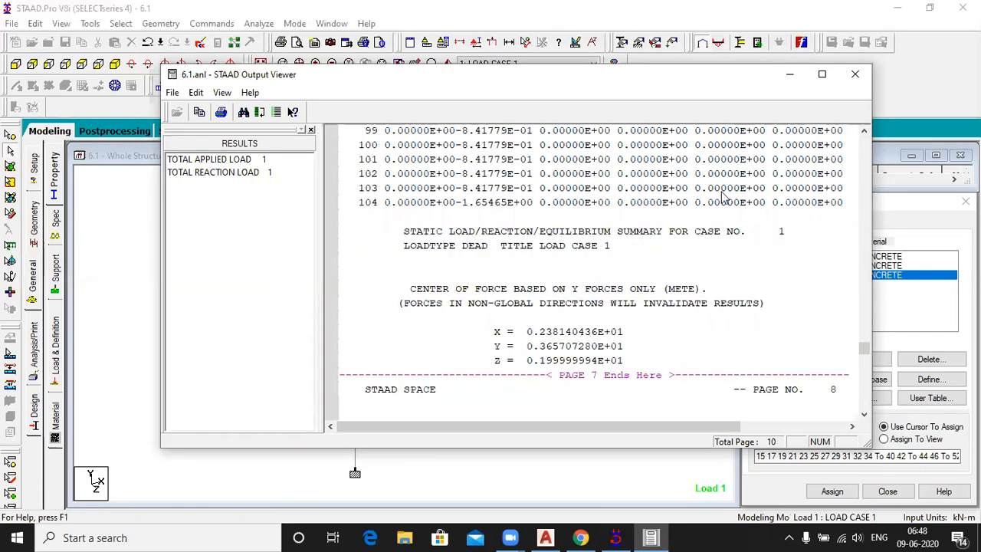
left_click(855, 74)
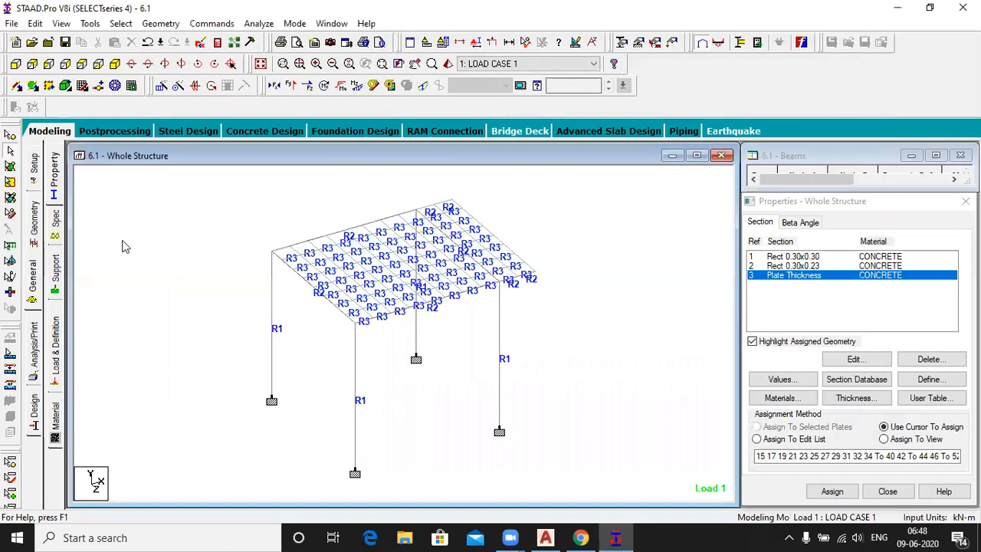
Show the postprocessing plate stress contour for Load Case 1 with Max Absolute stress and normal fill.
left_click(115, 131)
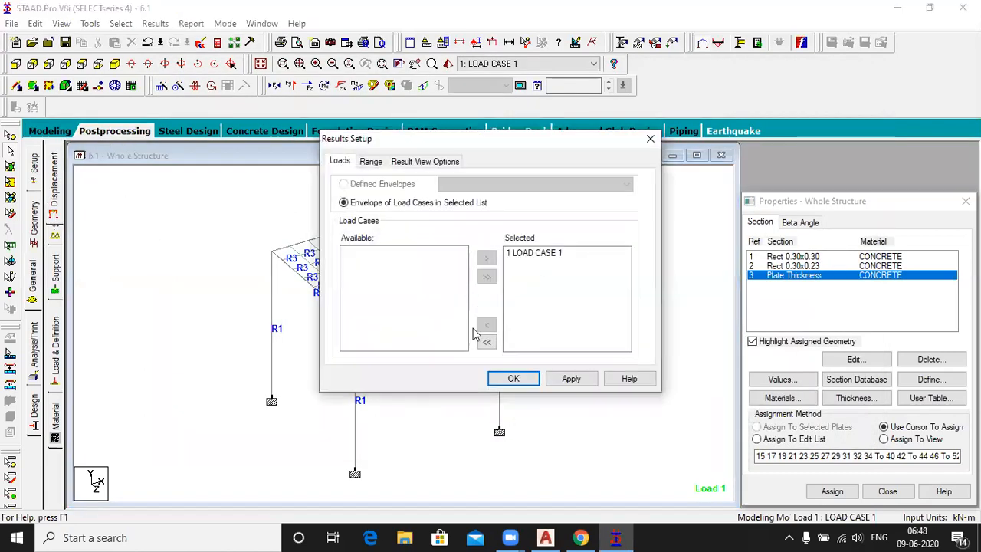
left_click(513, 378)
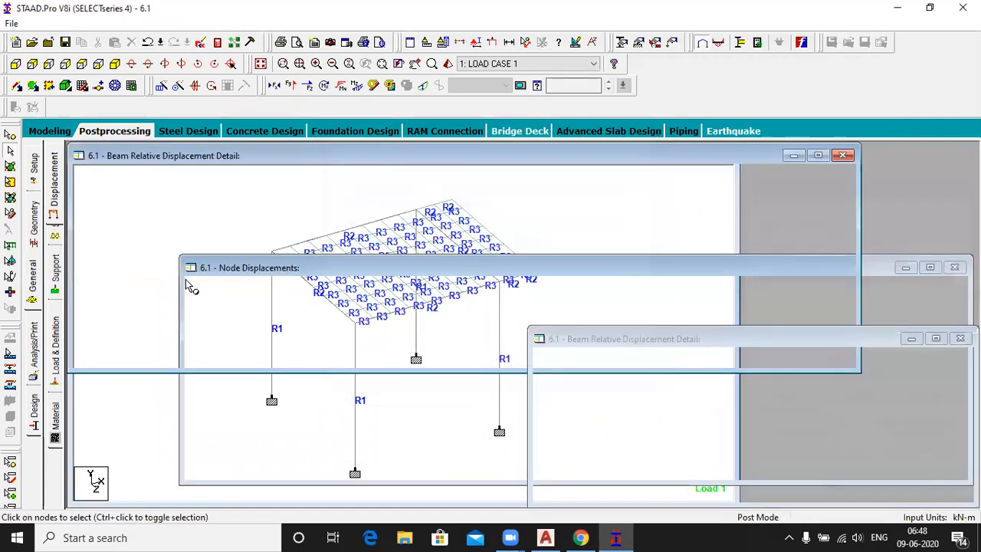
left_click(33, 256)
left_click(464, 127)
left_click(426, 149)
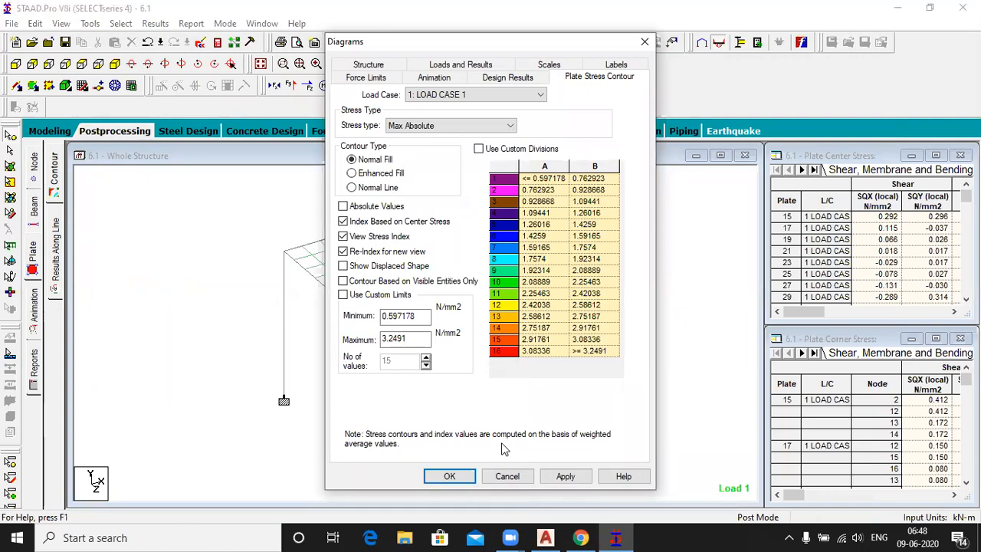
left_click(565, 476)
left_click(461, 476)
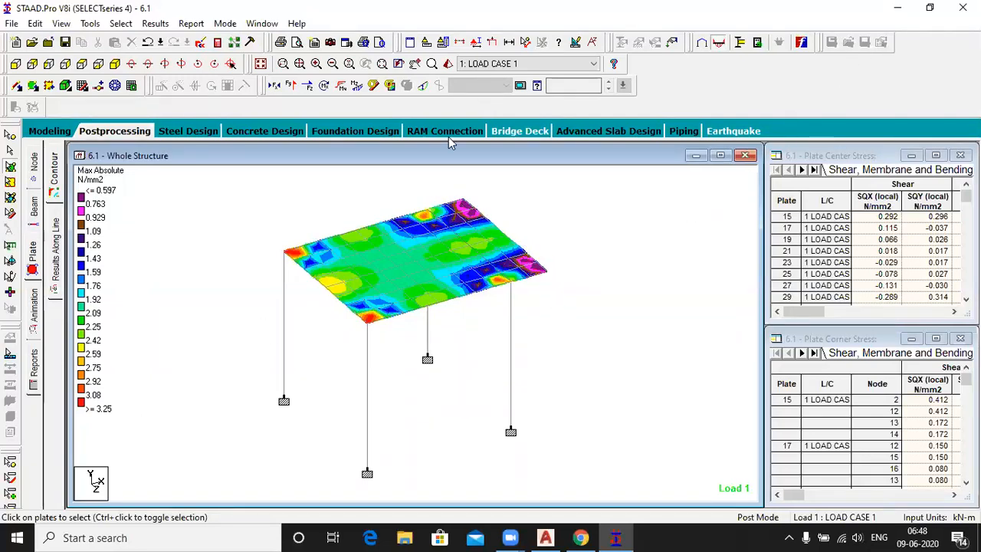
Return to modeling and set the concrete design code to IS456.
left_click(48, 132)
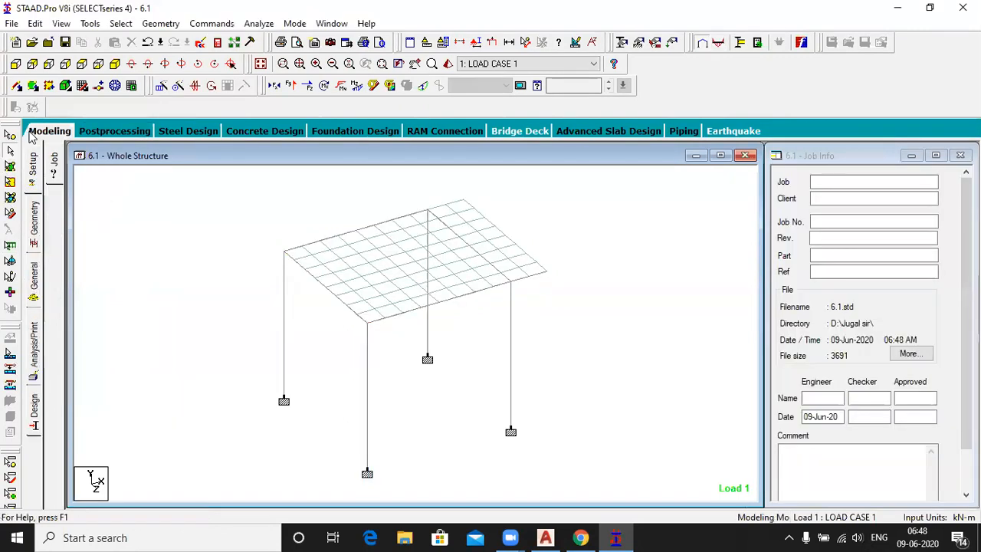
left_click(34, 412)
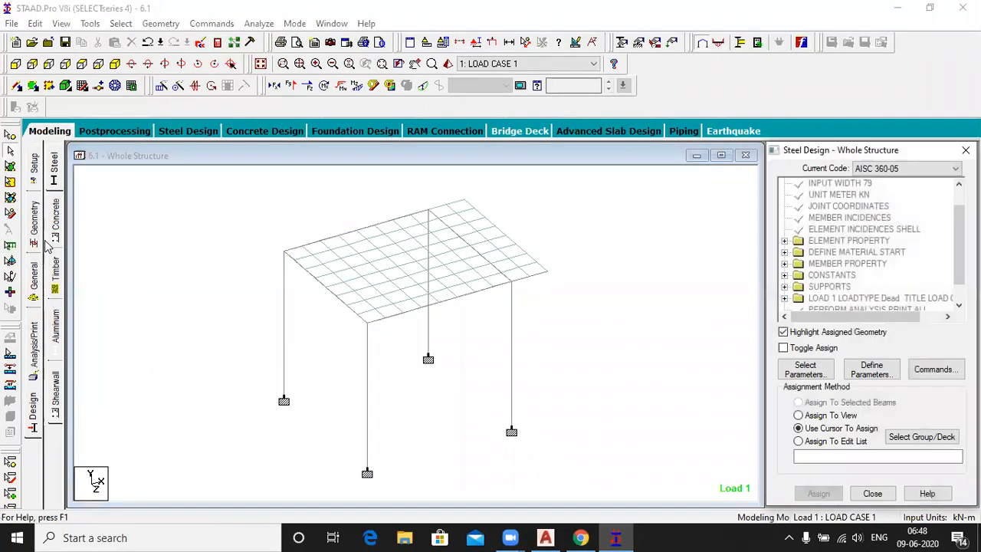
left_click(55, 226)
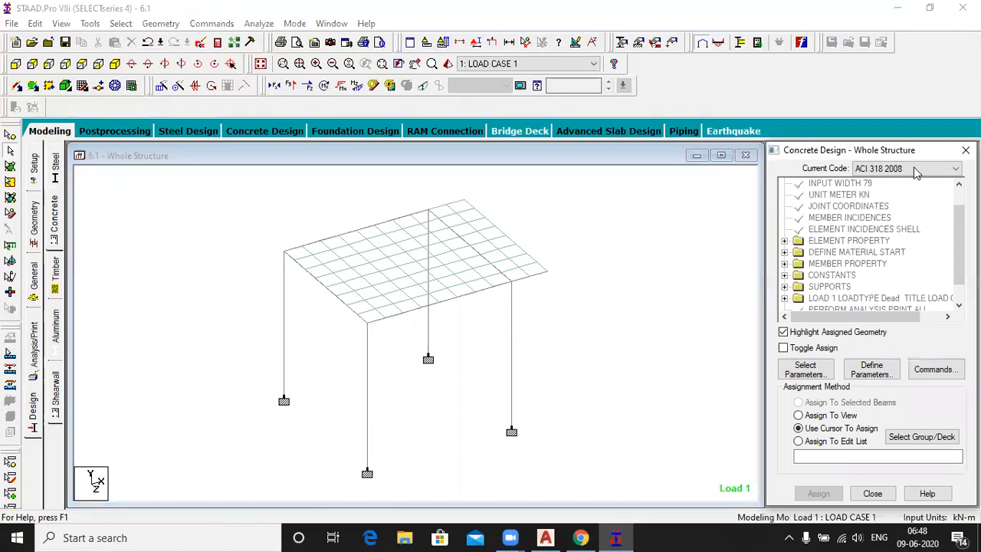
left_click(916, 170)
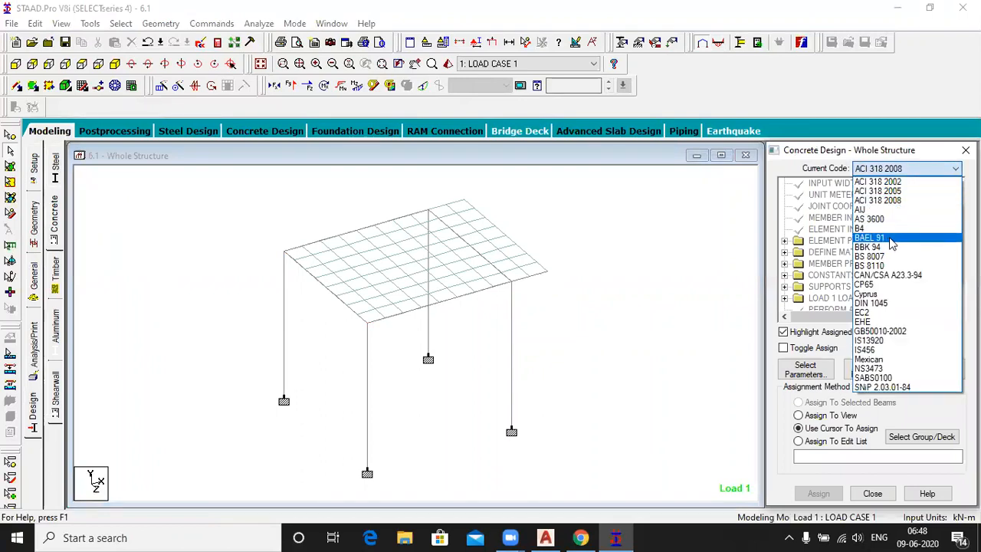
left_click(887, 349)
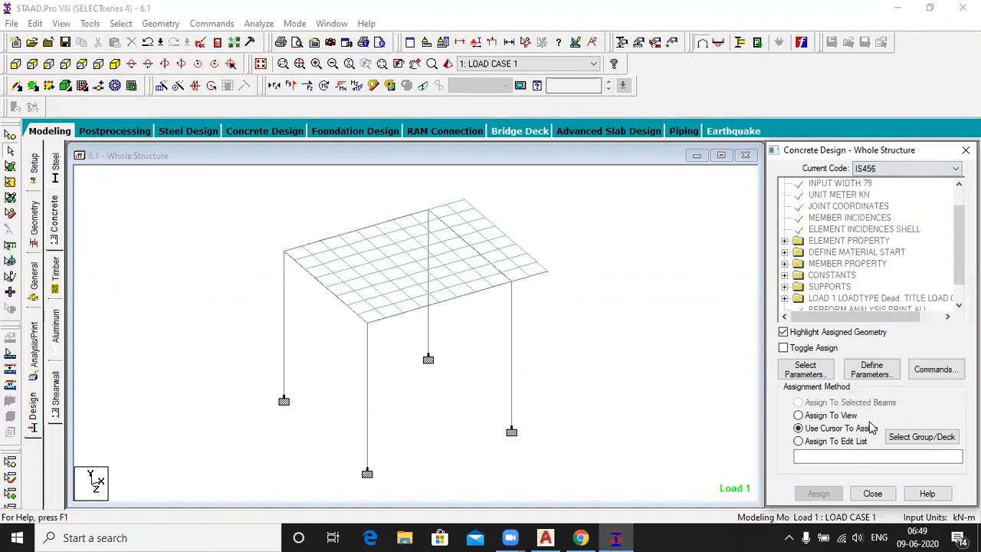
Add the FC design parameter with a concrete compressive strength of 25000 kN/m2.
left_click(871, 371)
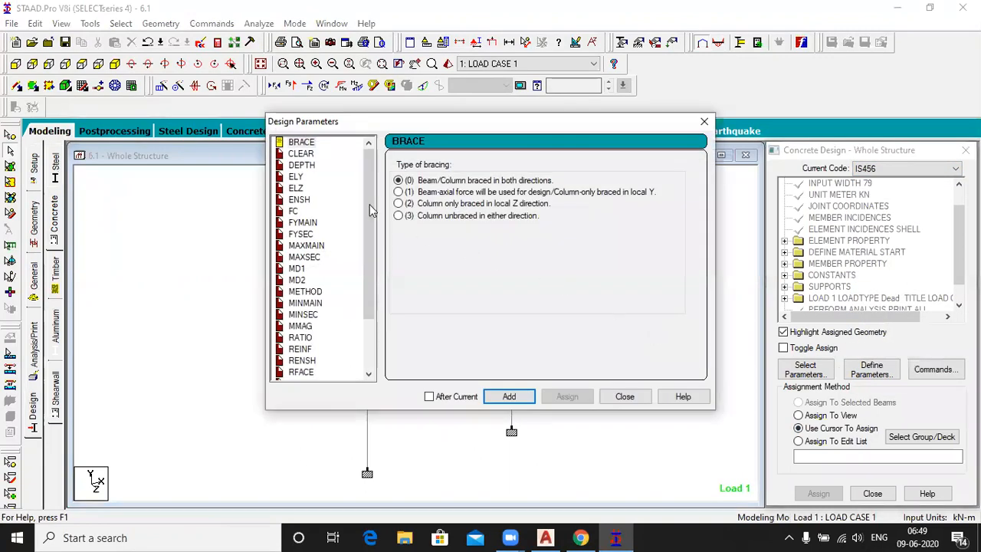
left_click(293, 211)
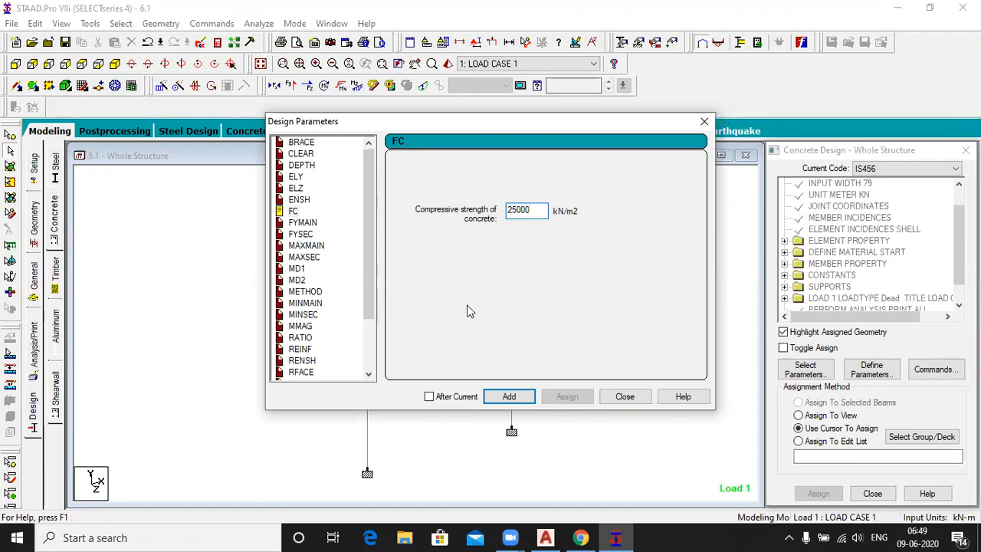
type("25000")
left_click(511, 401)
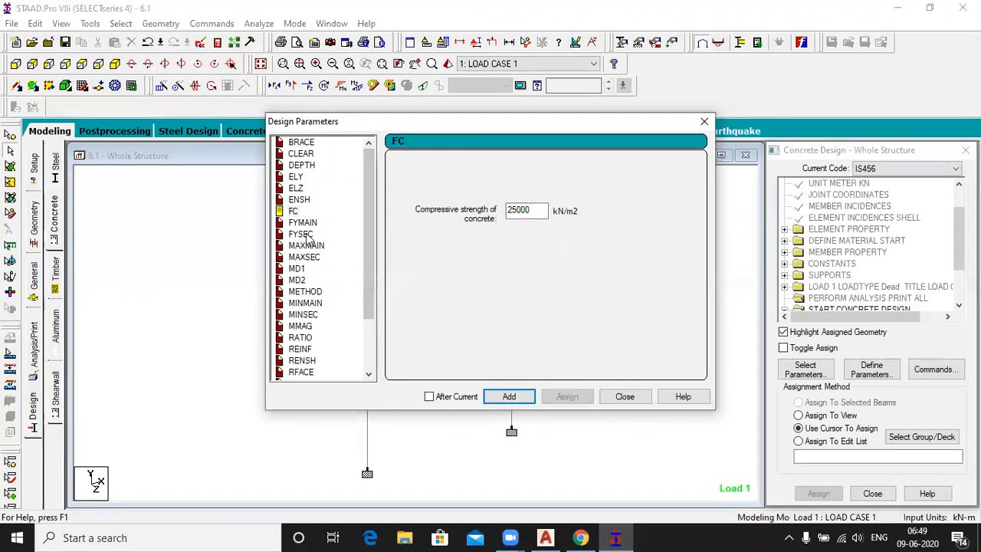
Add the FYMAIN and FYSEC parameters, each with a steel yield strength of 415000 kN/m2.
left_click(303, 224)
double_click(538, 209)
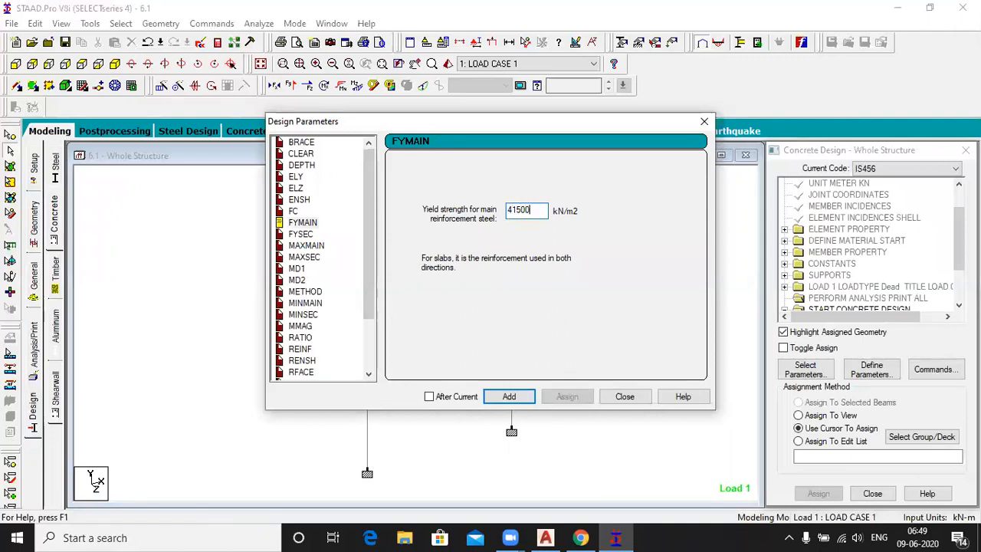
left_click(511, 396)
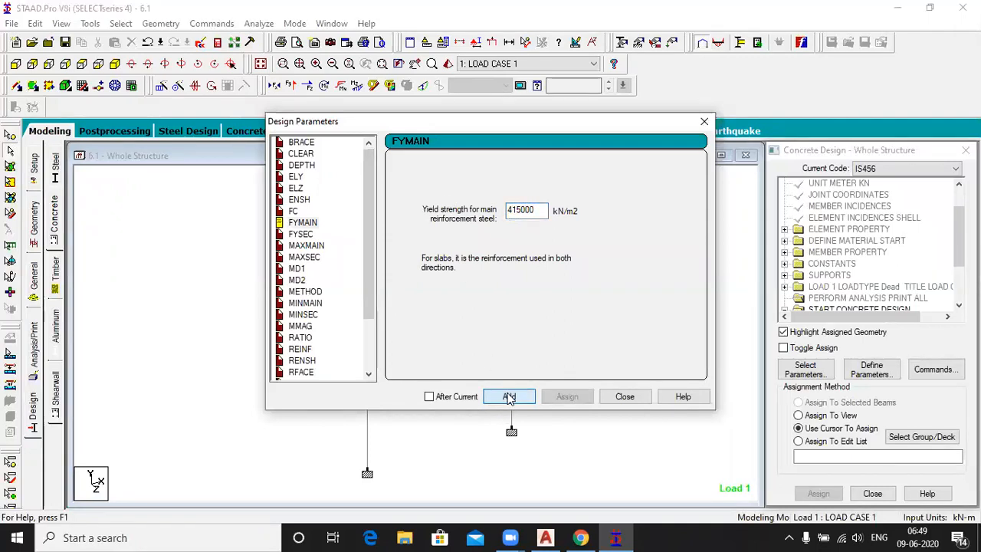
left_click(301, 233)
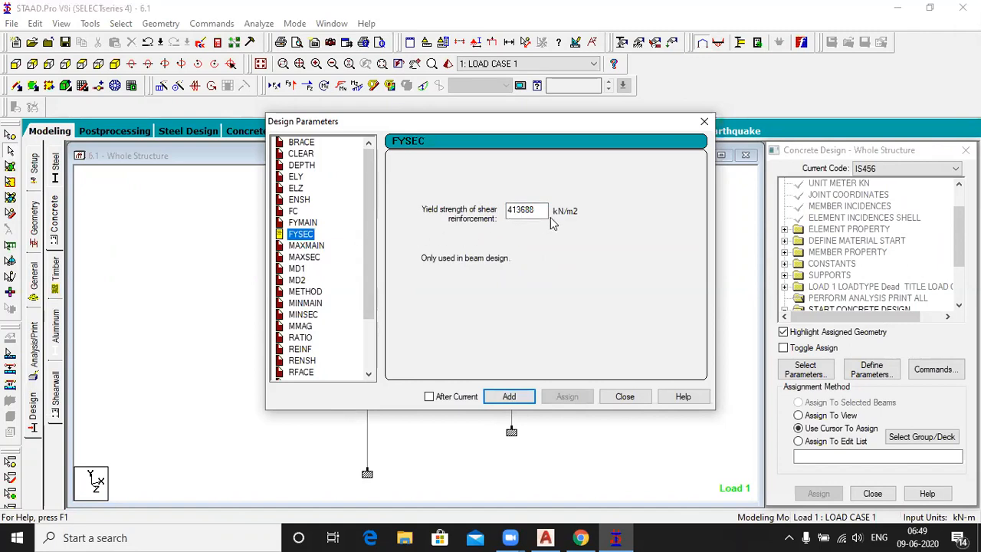
double_click(541, 209)
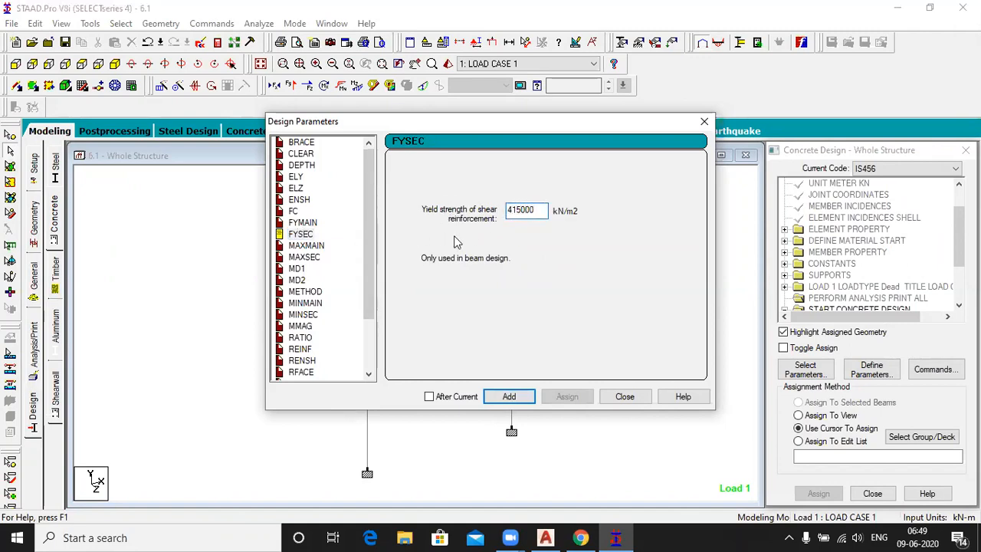
left_click(509, 397)
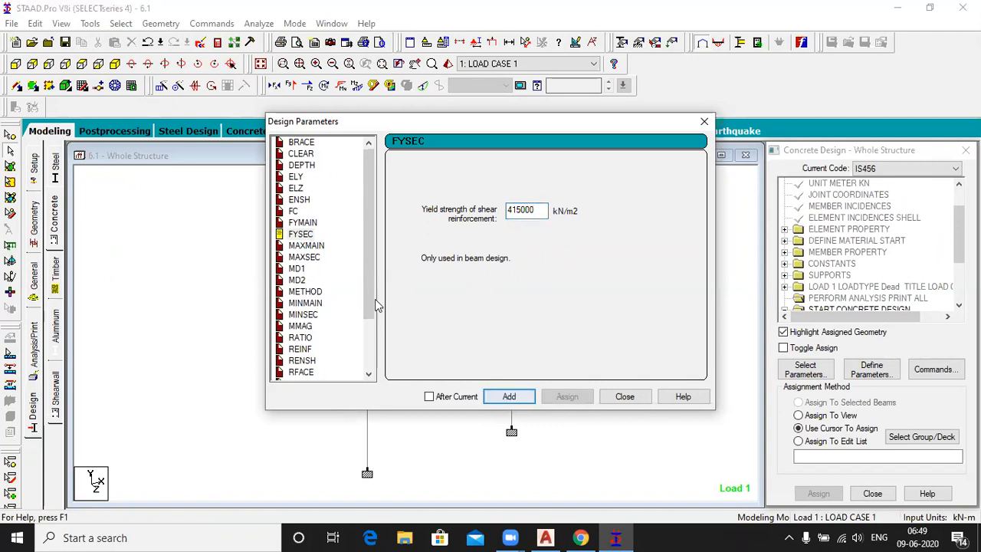
Add the maximum reinforcement size parameters, with MAXMAIN at 12 mm and MAXSEC at 10 mm.
left_click(318, 246)
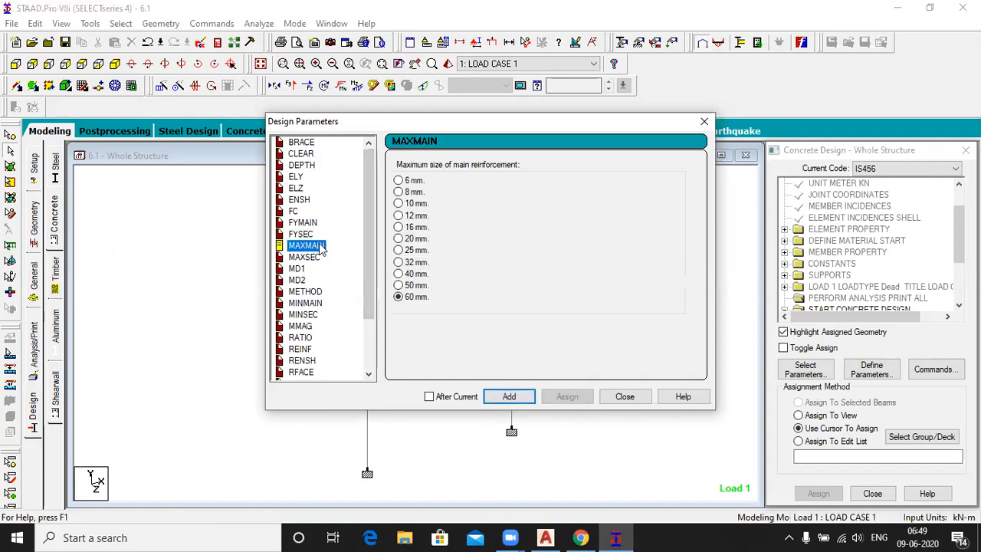
left_click(399, 216)
left_click(507, 397)
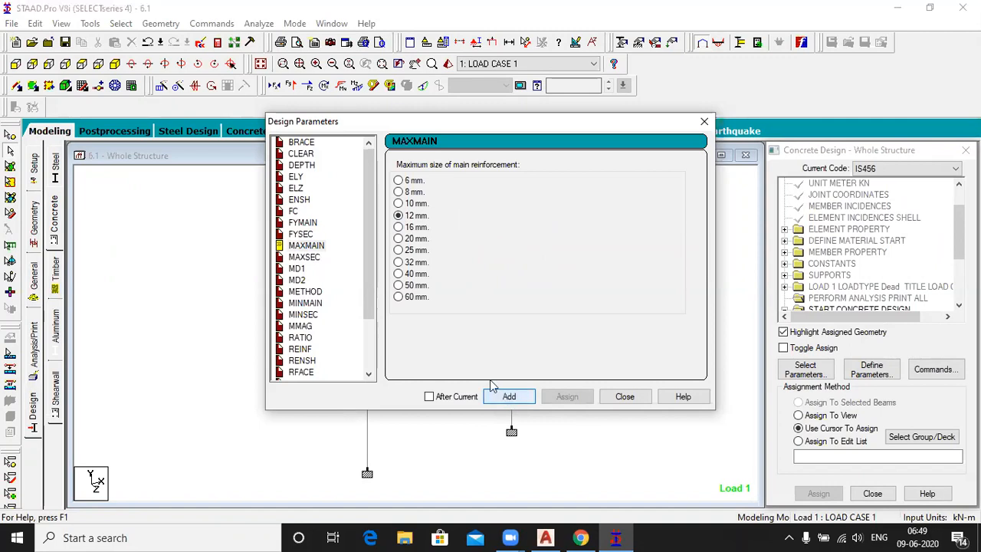
left_click(301, 257)
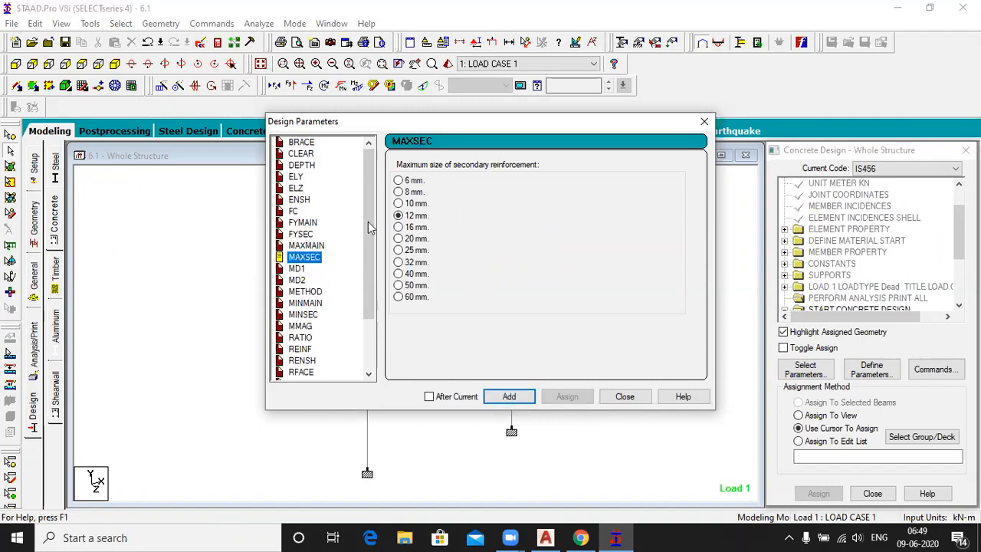
left_click(508, 397)
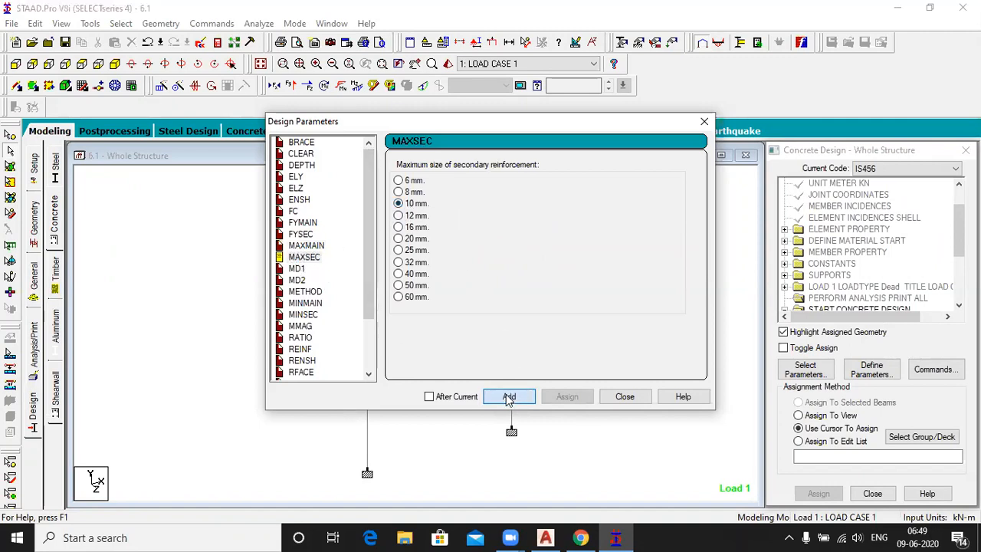
Add the minimum reinforcement size parameters, with MINMAIN at 10 mm and MINSEC at 8 mm, and finish defining parameters.
left_click(306, 304)
left_click(509, 397)
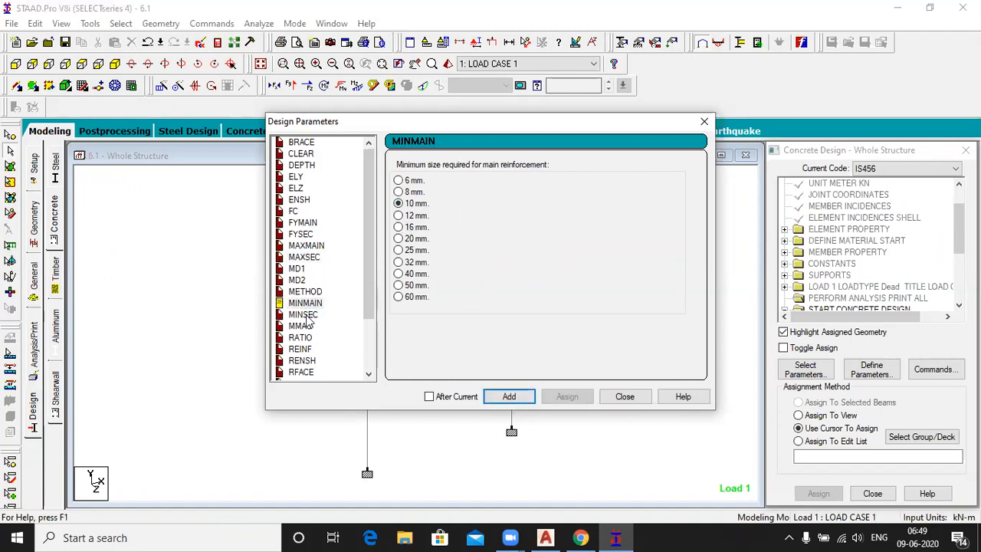
left_click(305, 315)
left_click(509, 396)
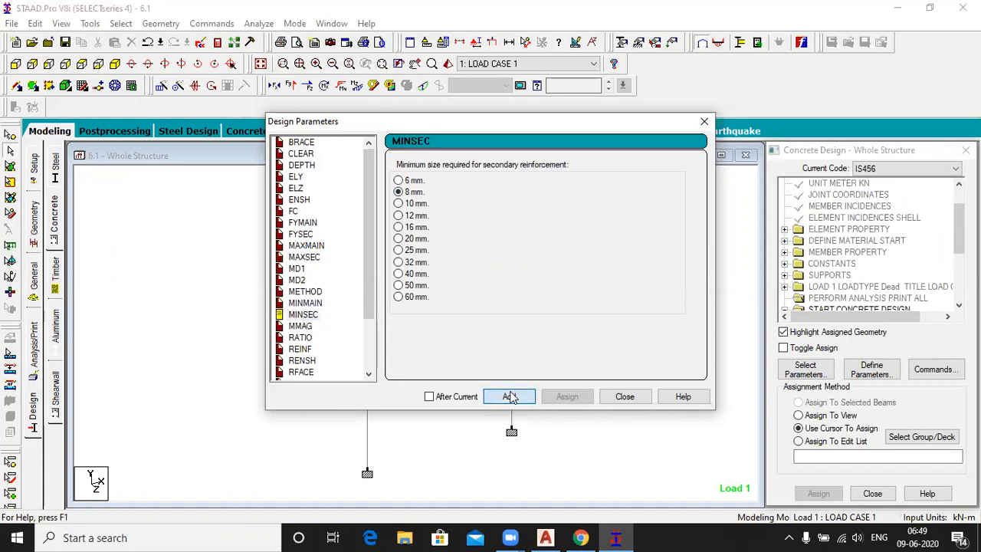
left_click(624, 397)
left_click_drag(959, 237, 959, 285)
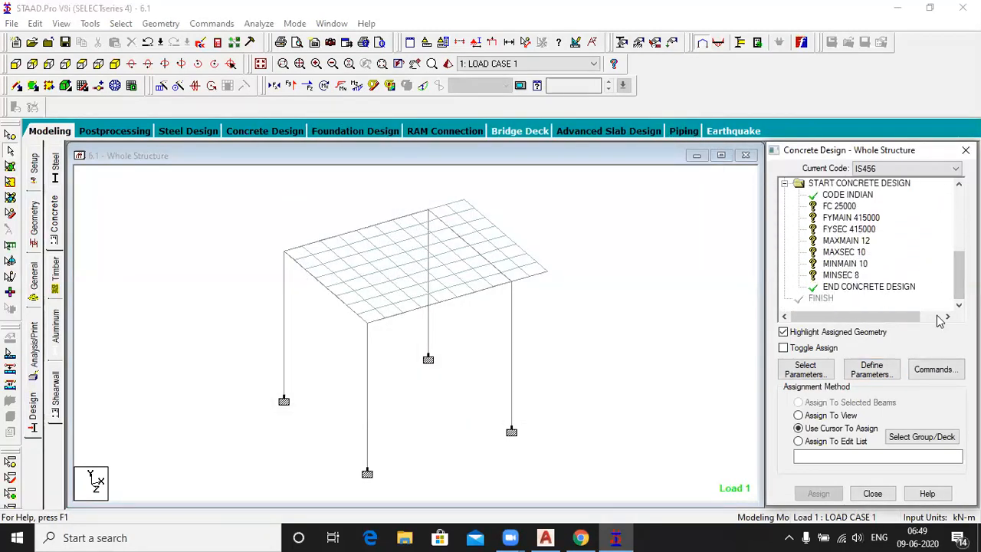
Add the DESIGN BEAM and DESIGN COLUMN commands to the concrete design.
left_click(946, 371)
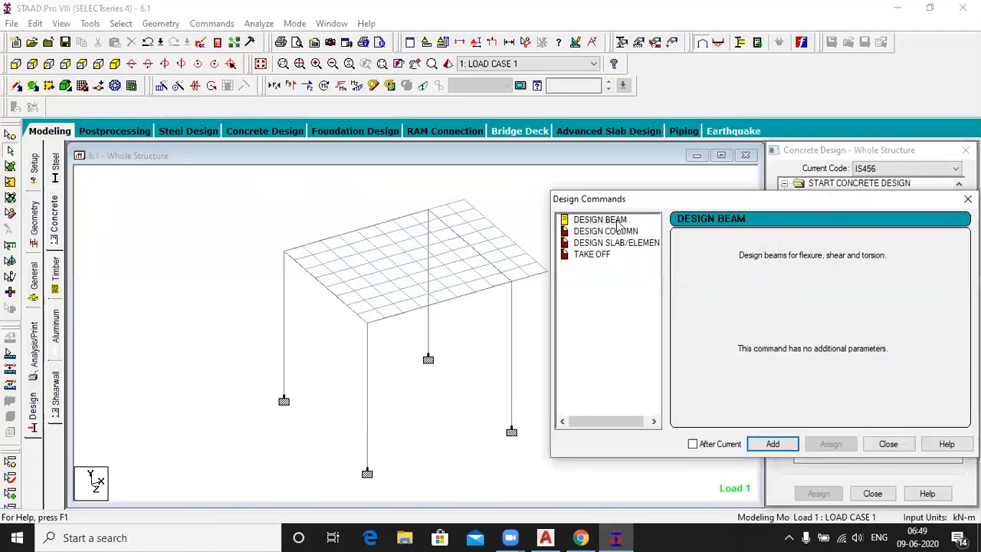
left_click(617, 221)
left_click(770, 445)
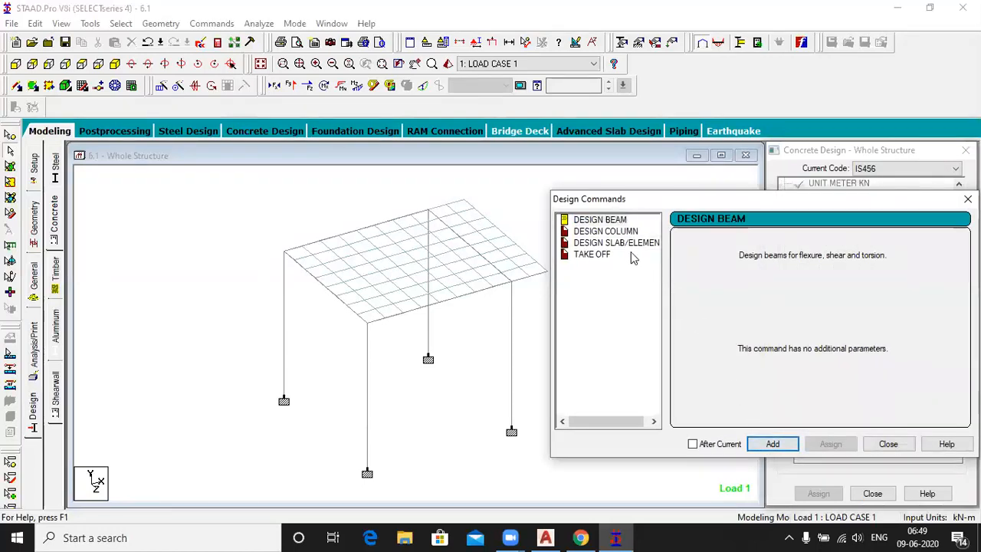
left_click(605, 230)
left_click(766, 444)
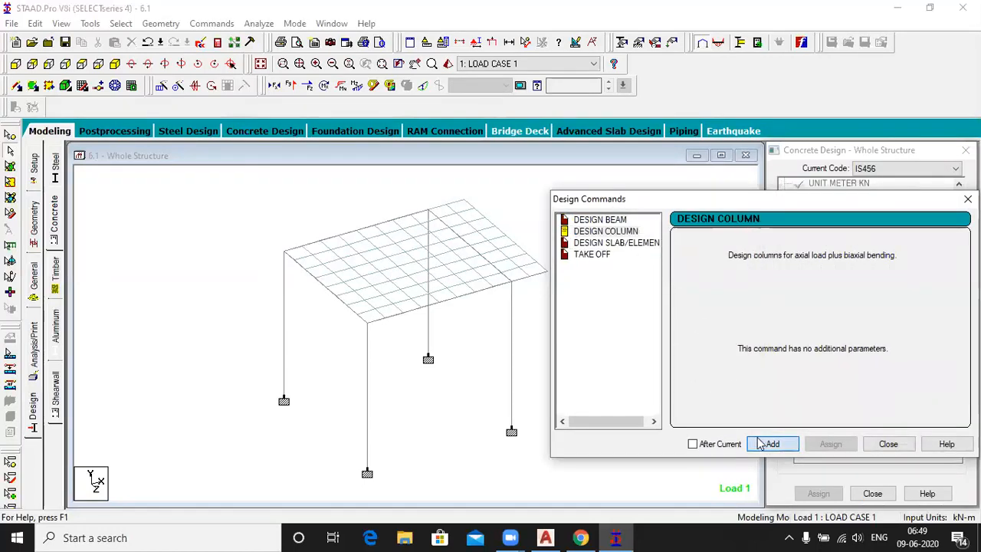
Add the DESIGN SLAB/ELEMENT and TAKE OFF commands, and finish adding design commands.
left_click(636, 243)
left_click(772, 443)
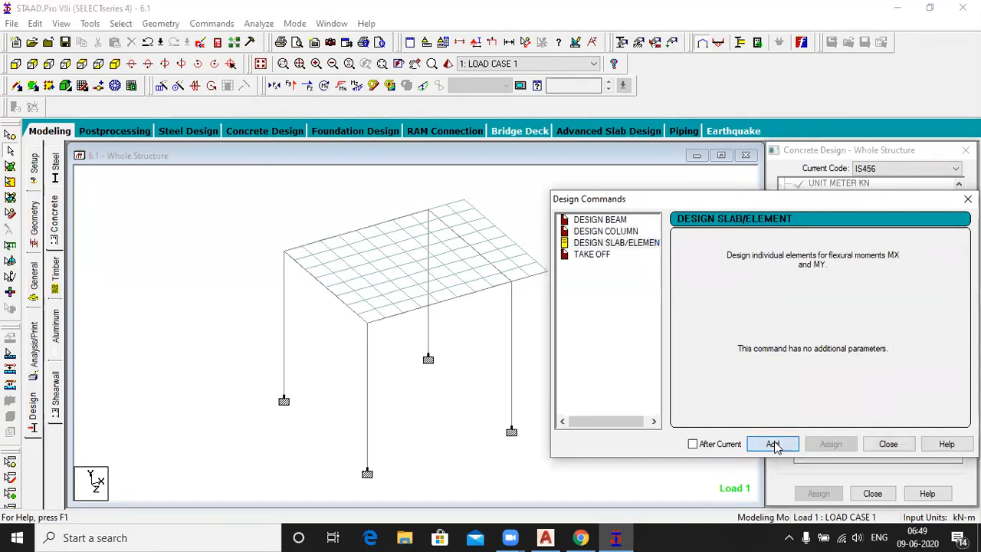
left_click(595, 257)
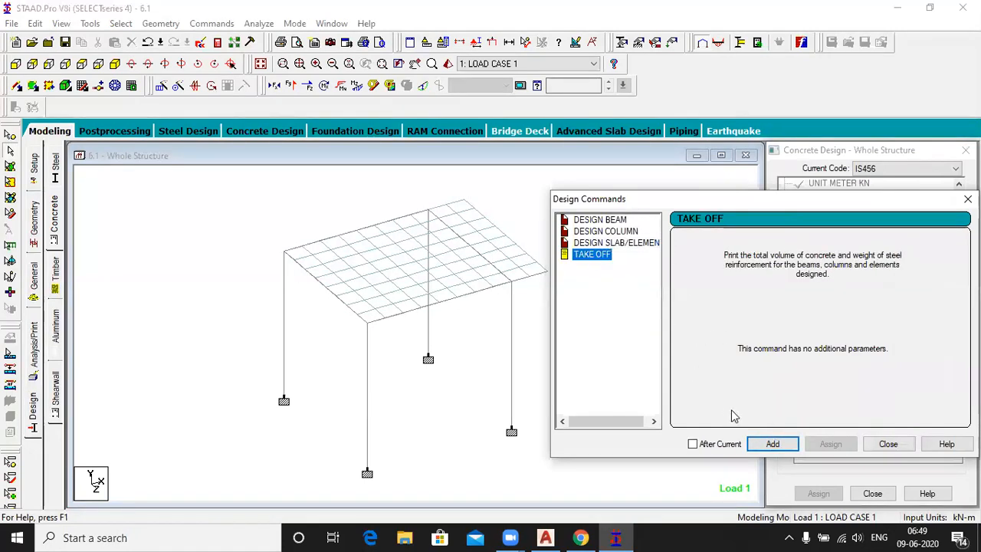
left_click(771, 444)
left_click(888, 444)
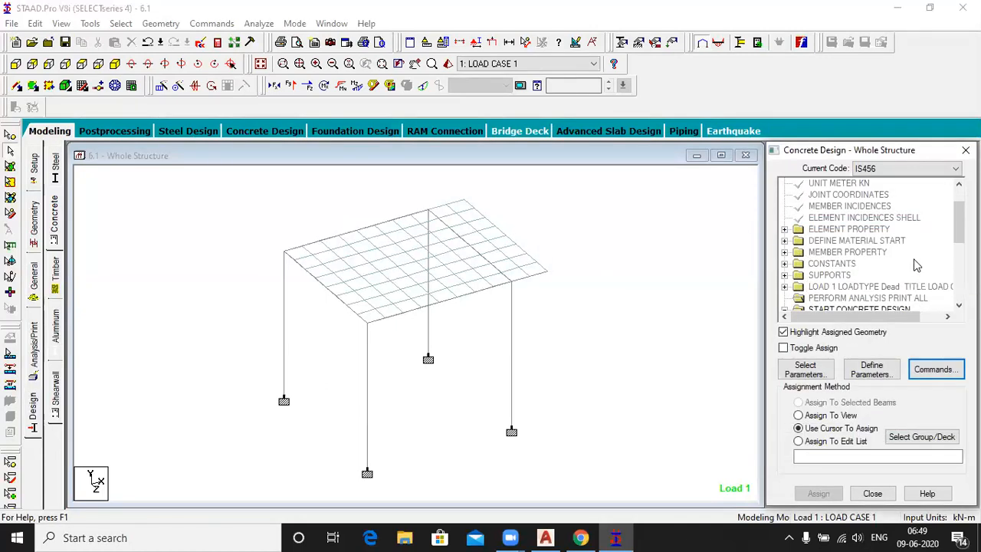
Assign the FC 25000 parameter to the whole structure using the Assign To View method.
left_click_drag(955, 226, 956, 246)
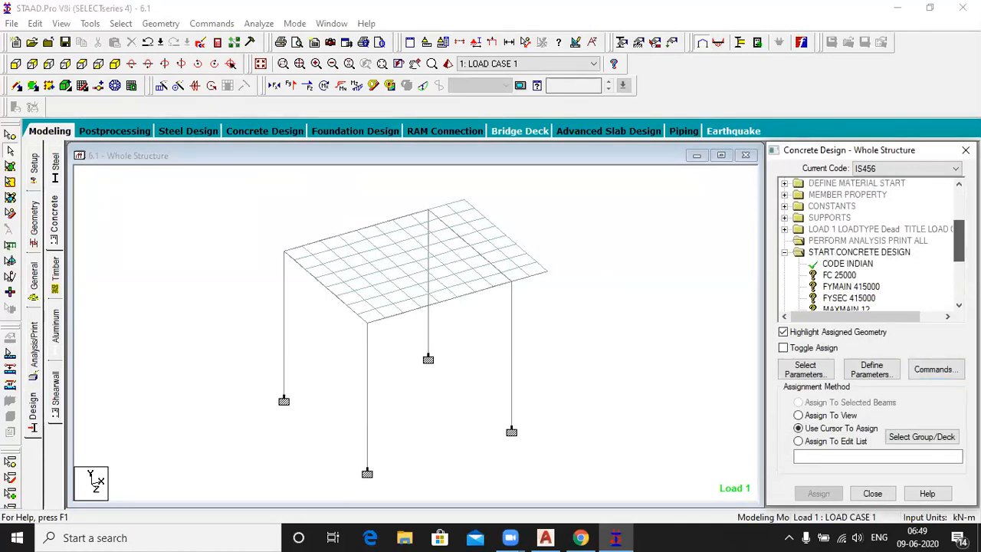
left_click(840, 274)
left_click(818, 416)
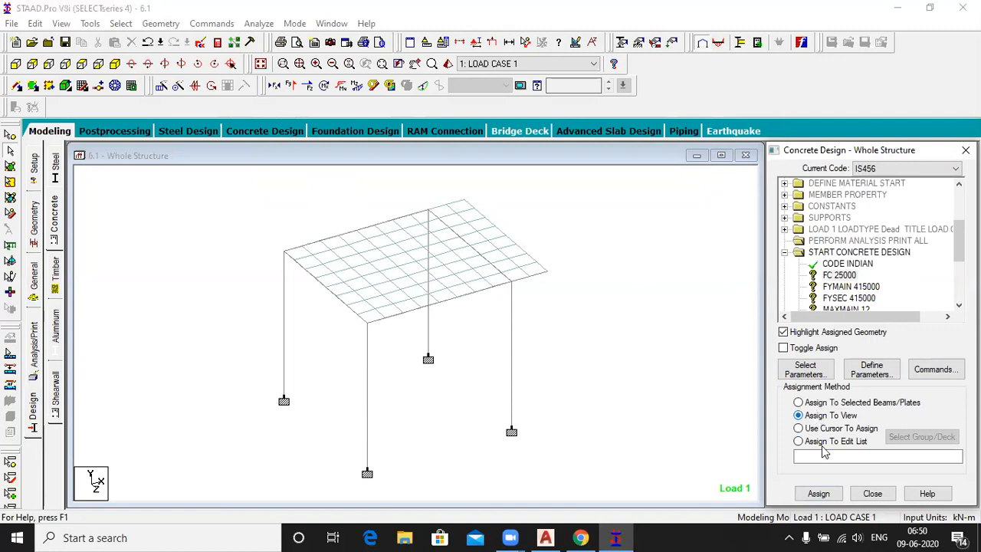
left_click(818, 493)
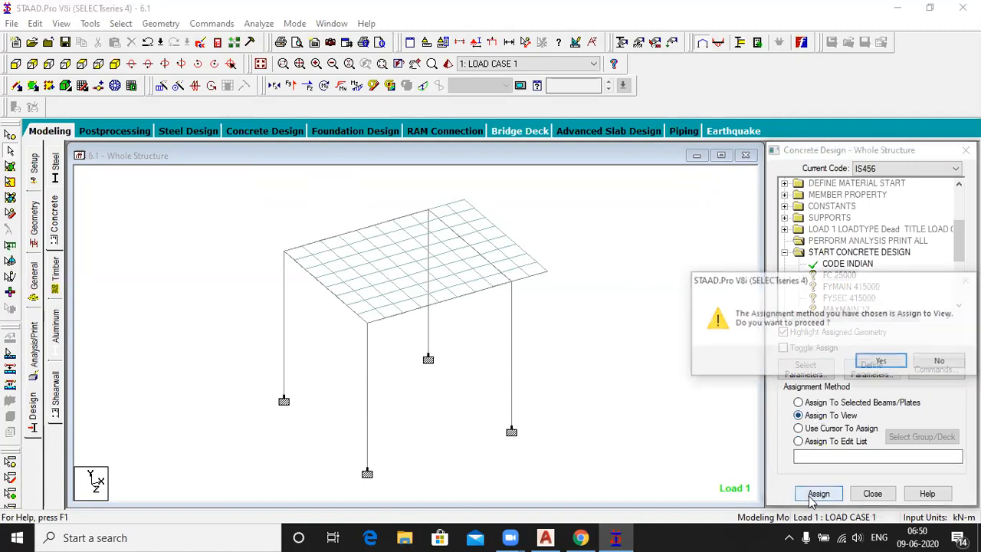
left_click(891, 363)
Assign the FYMAIN 415000 and FYSEC 415000 steel strength parameters to the entire view.
left_click(866, 287)
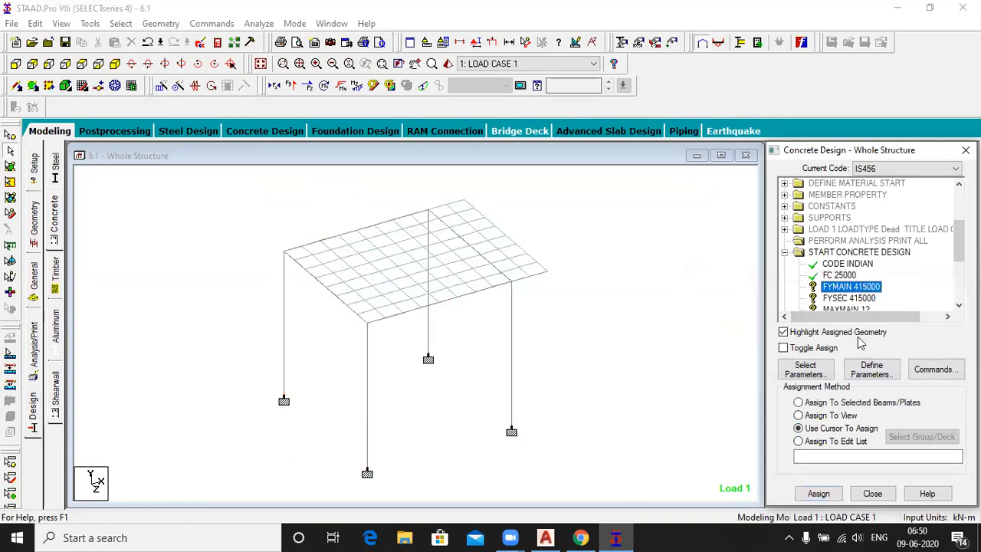
left_click(801, 416)
left_click(818, 494)
left_click(878, 362)
left_click(848, 298)
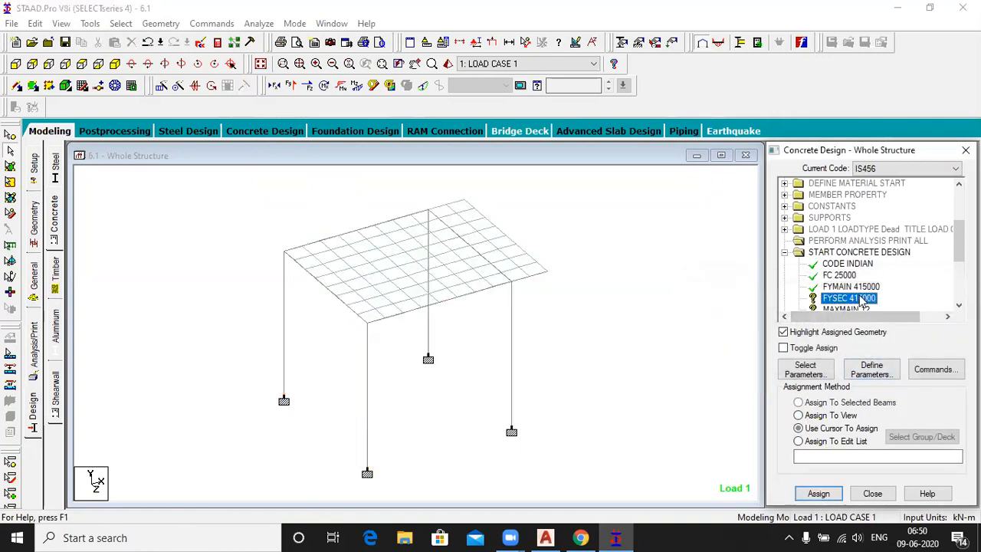
left_click(799, 416)
left_click(817, 493)
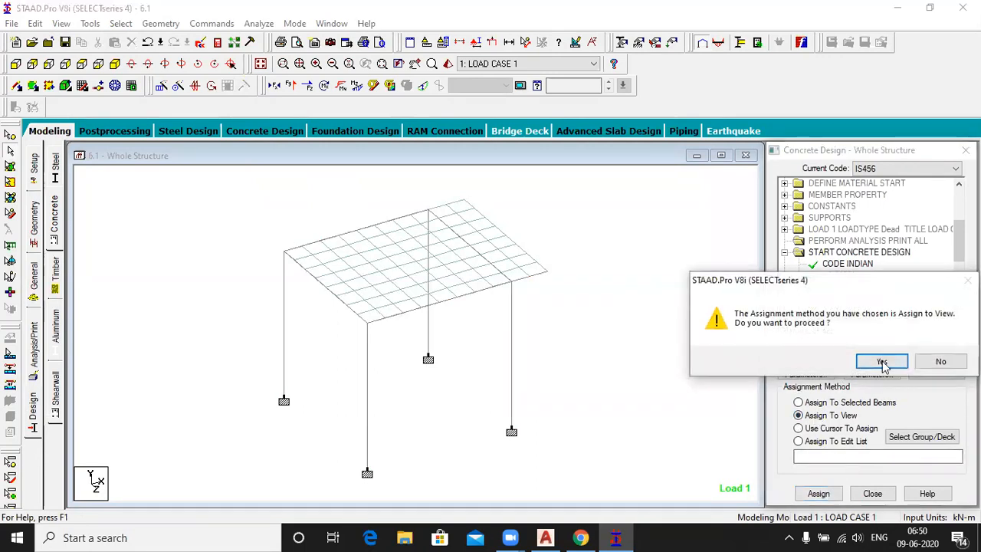
left_click(878, 361)
Assign the maximum reinforcement parameters MAXMAIN 12 and MAXSEC 10 to the entire view.
scroll(879, 270, "down", 3)
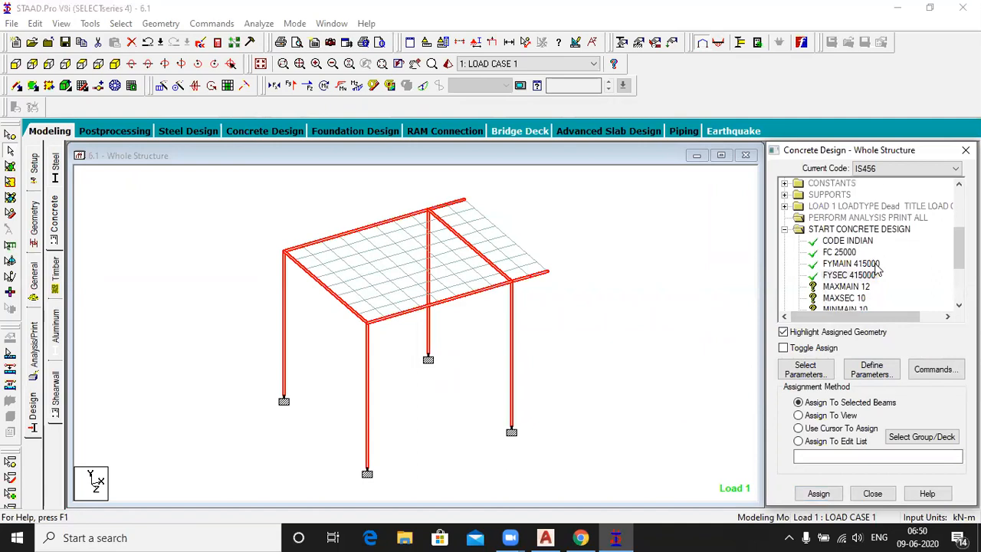
scroll(878, 270, "down", 1)
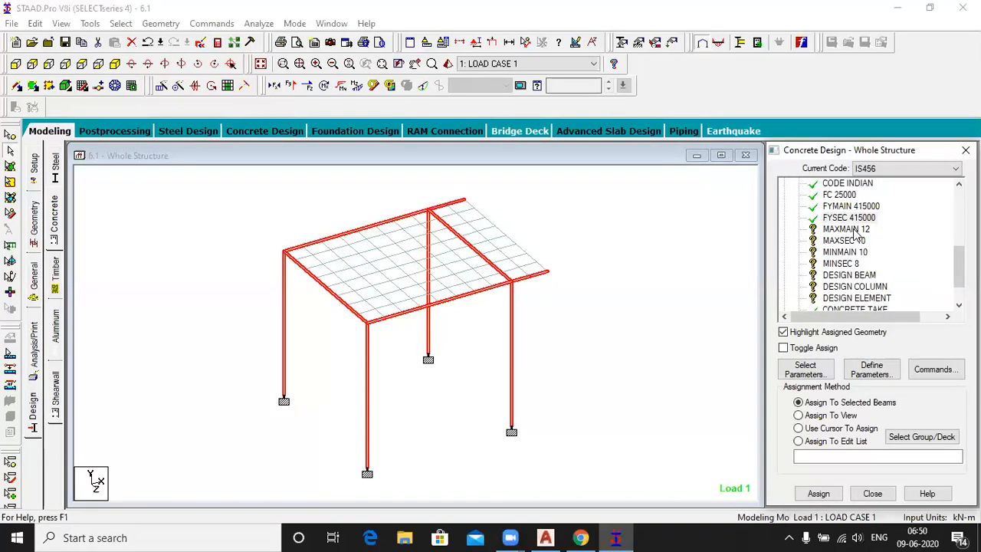
left_click(846, 229)
left_click(833, 429)
left_click(807, 416)
left_click(818, 494)
left_click(883, 363)
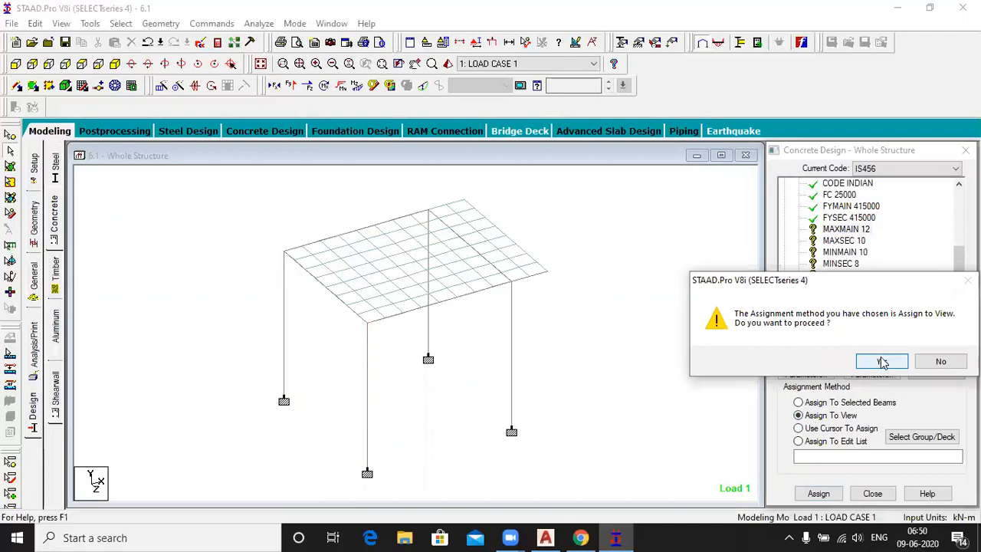
left_click(844, 241)
left_click(816, 415)
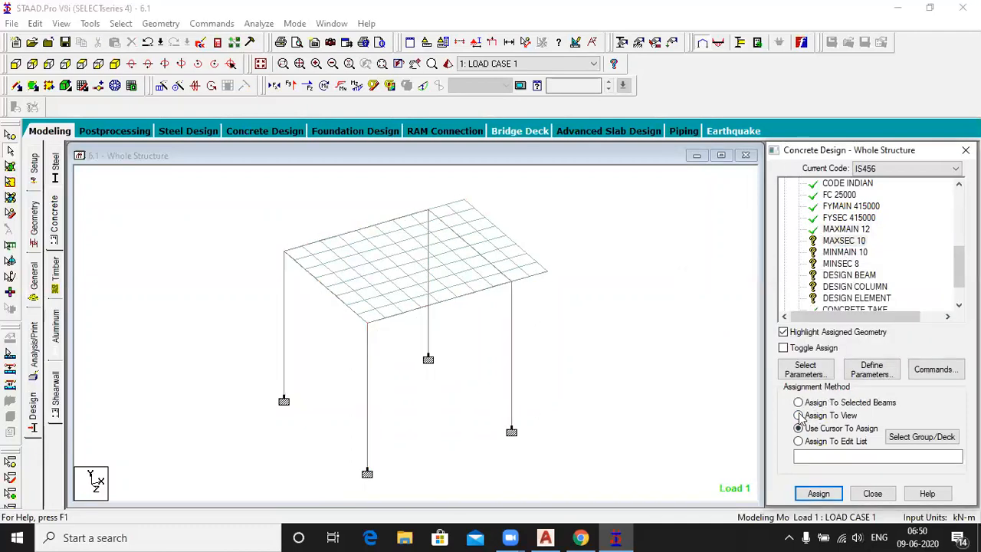
left_click(819, 493)
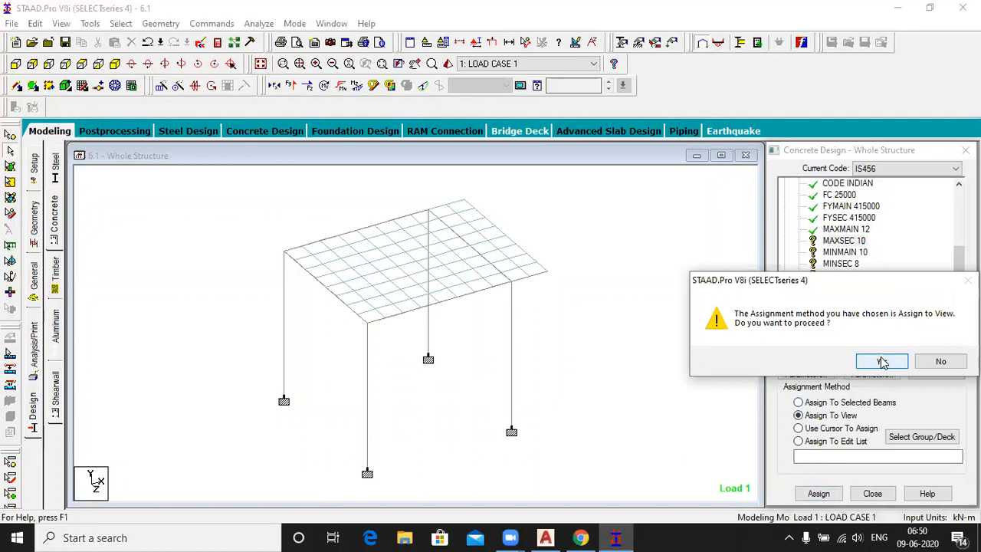
left_click(881, 361)
Assign the minimum reinforcement parameters MINMAIN 10 and MINSEC 8 to the entire view.
left_click(844, 252)
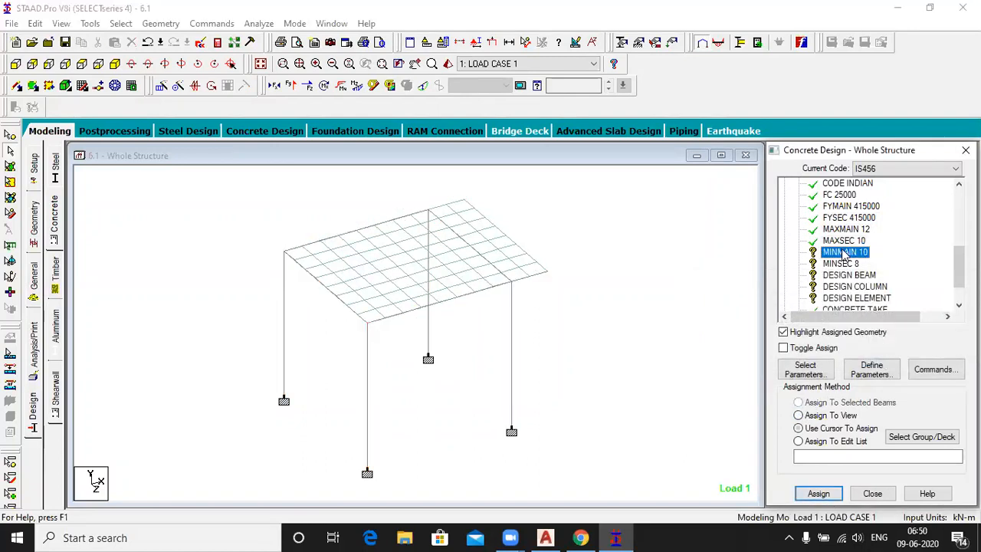
left_click(798, 415)
left_click(819, 493)
left_click(883, 360)
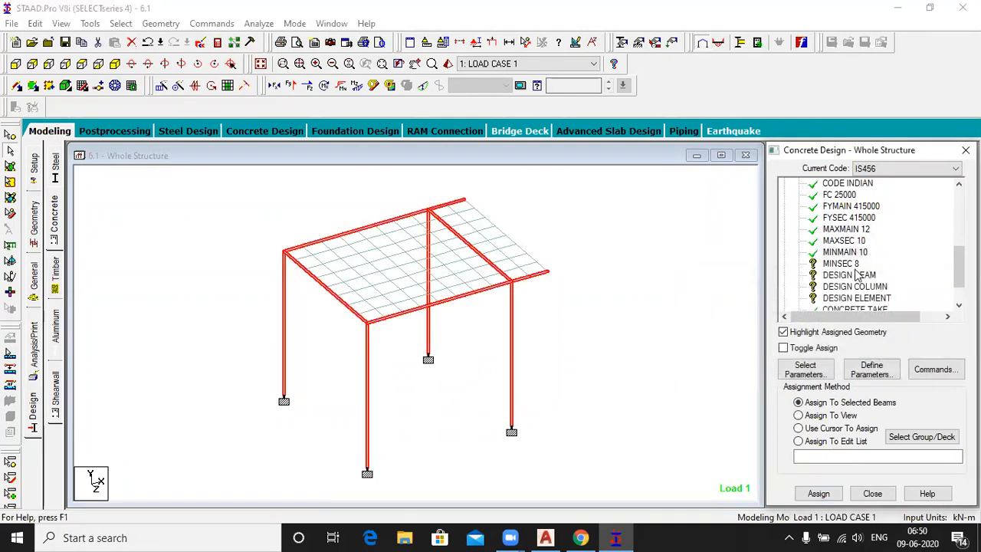
left_click(851, 264)
left_click(798, 415)
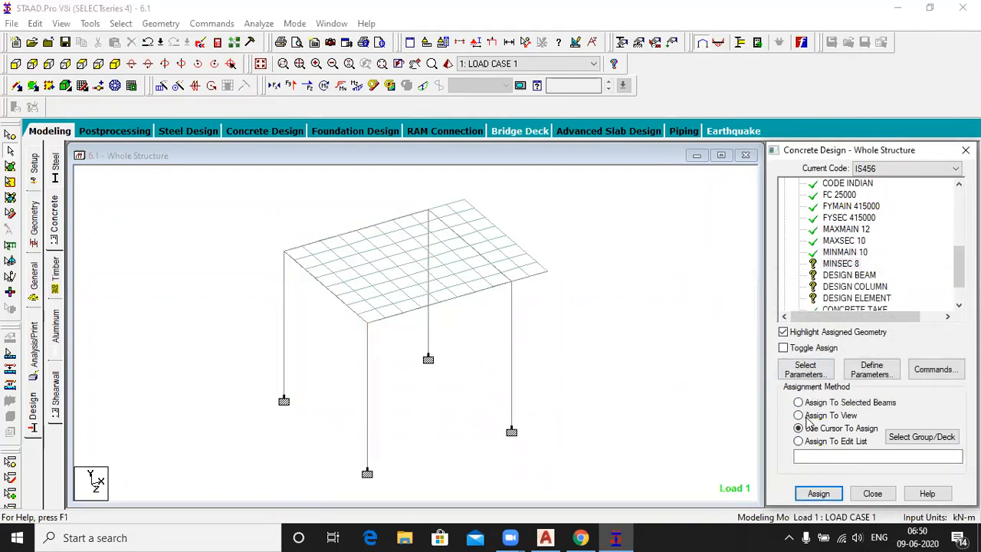
left_click(818, 493)
left_click(862, 362)
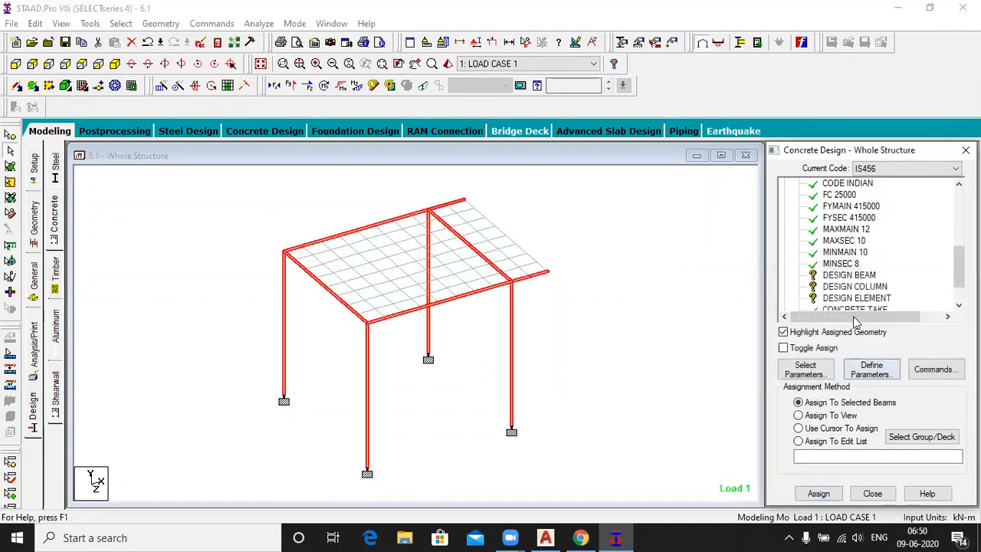
Assign the DESIGN BEAM command to all beams parallel to the X and Z axes.
left_click(849, 274)
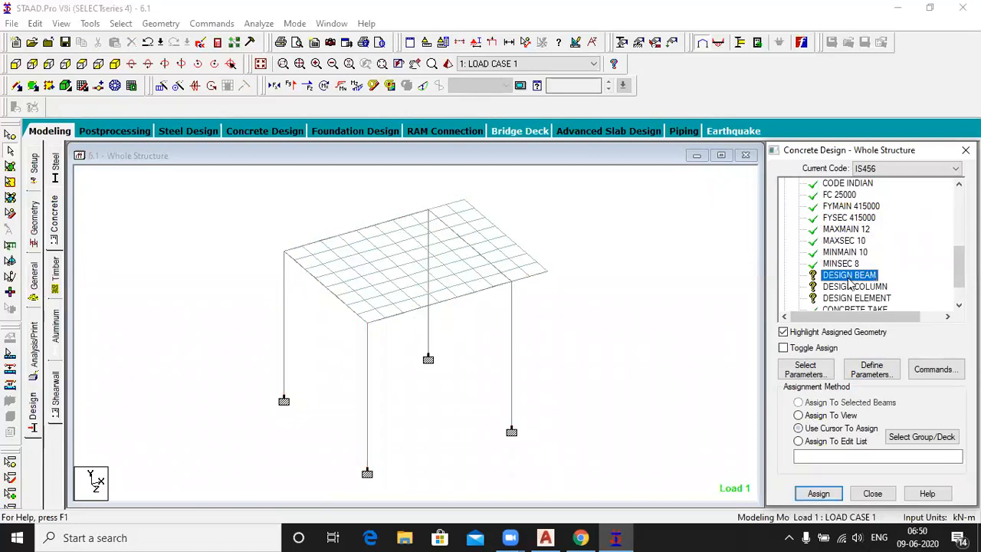
left_click(121, 23)
mouse_move(170, 280)
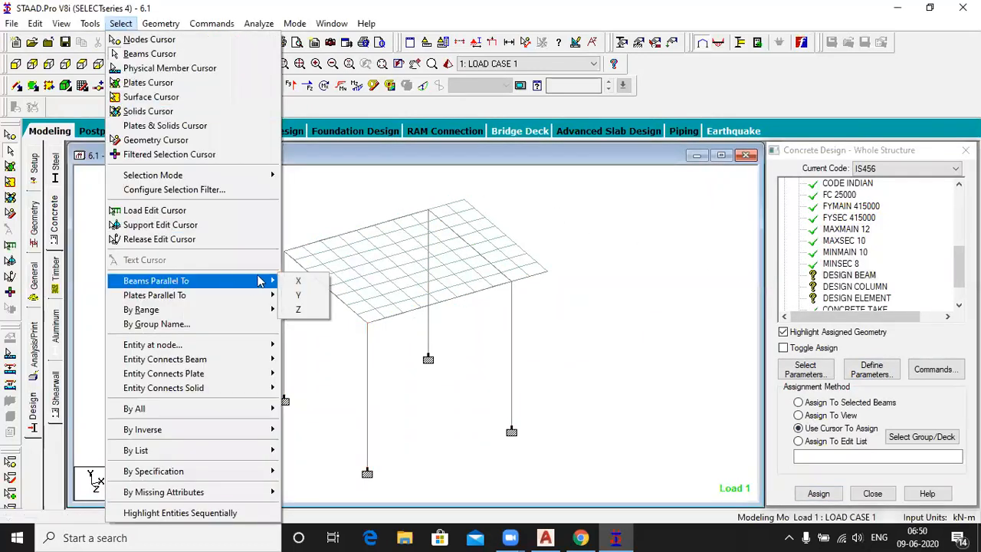
left_click(296, 283)
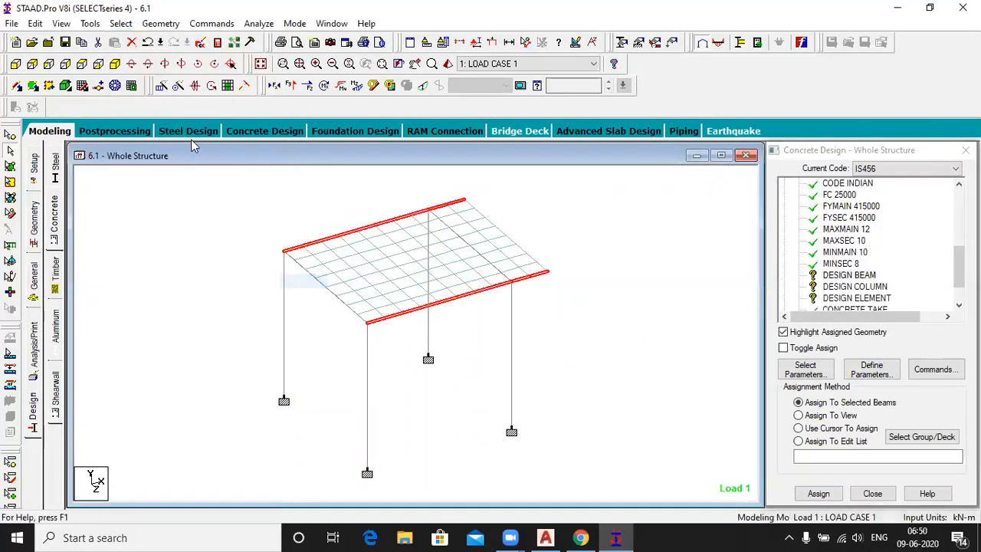
left_click(121, 23)
mouse_move(170, 280)
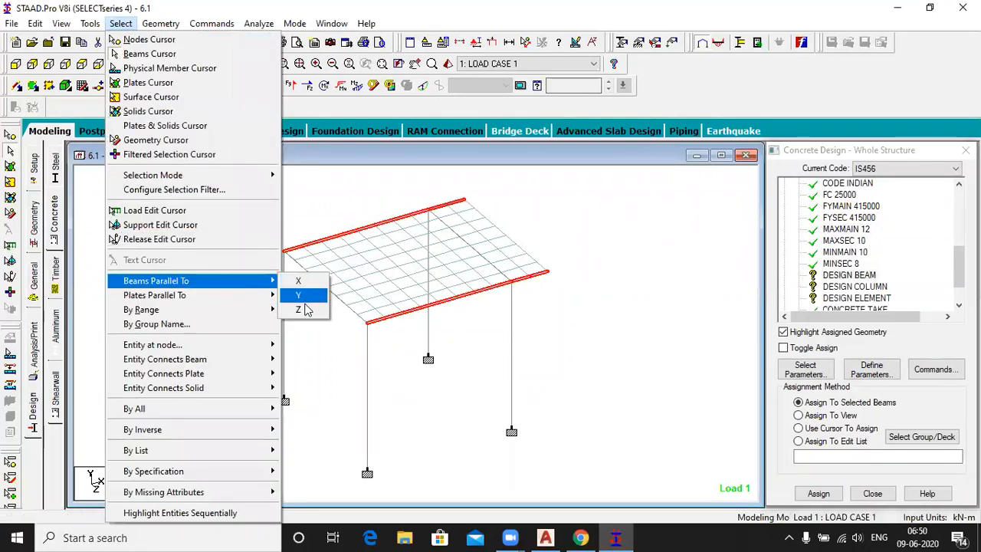
left_click(306, 309)
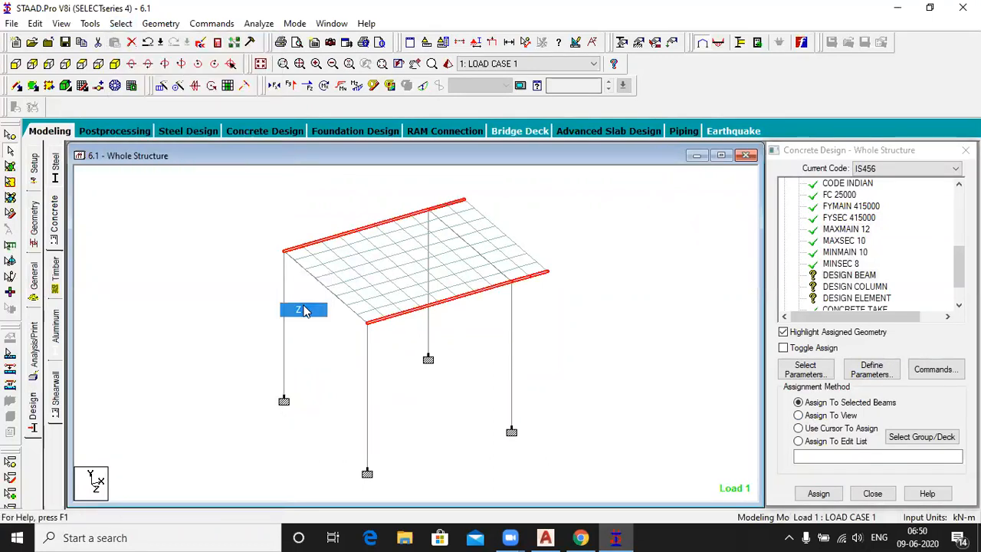
left_click(817, 494)
left_click(881, 362)
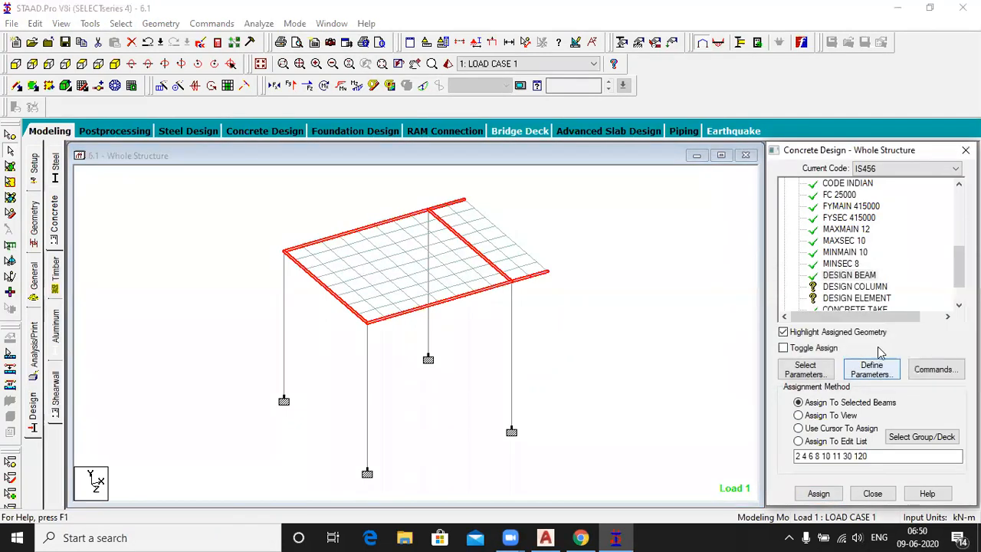
Assign the DESIGN COLUMN command to the four columns, selected as members parallel to the Y axis.
left_click(855, 286)
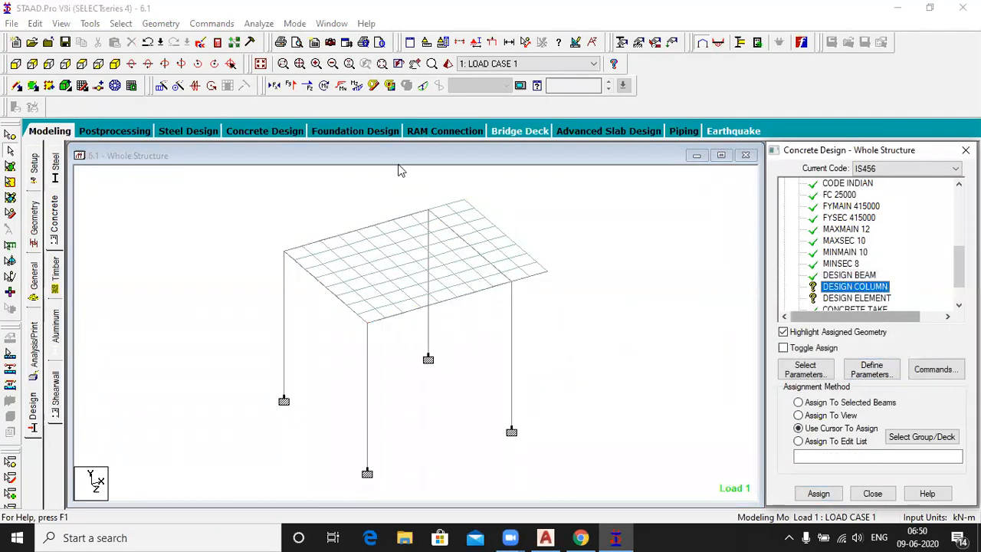
left_click(120, 24)
mouse_move(185, 284)
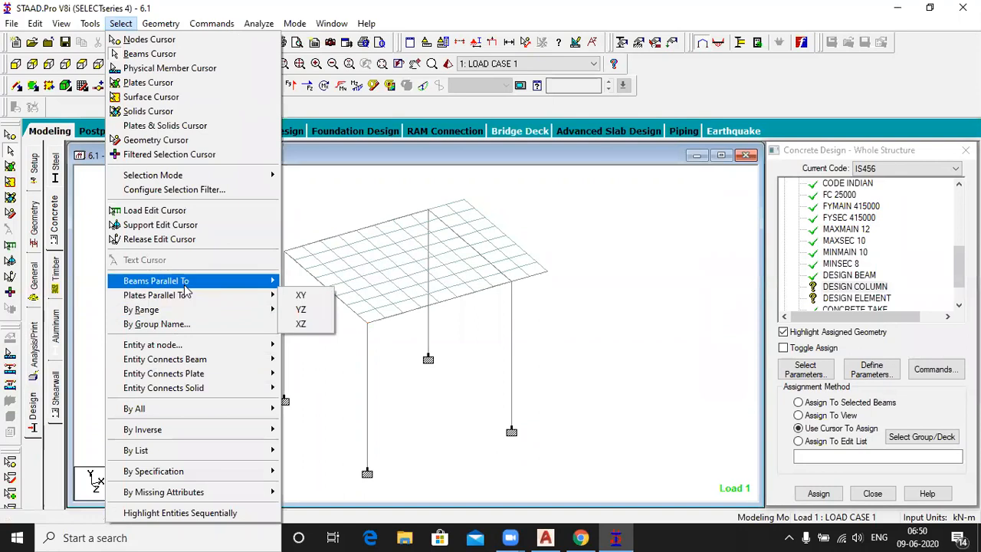
left_click(300, 295)
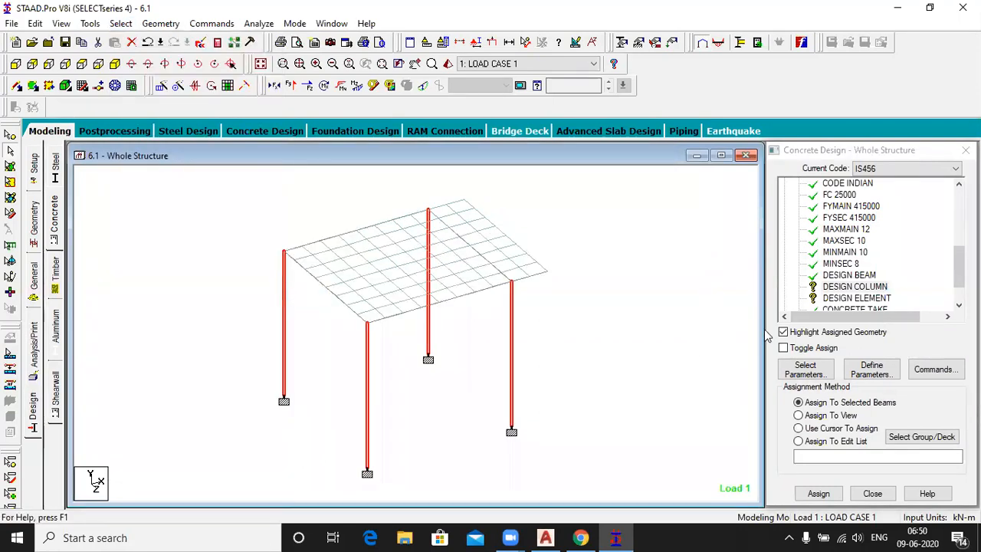
left_click(814, 495)
left_click(878, 362)
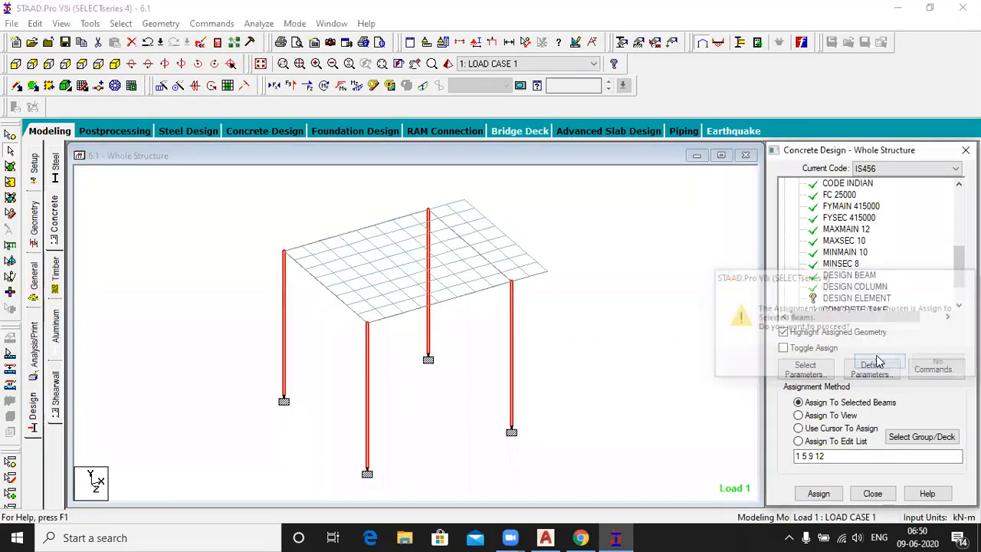
Assign the DESIGN ELEMENT command to all the slab plates, selected with the plates cursor.
left_click(838, 299)
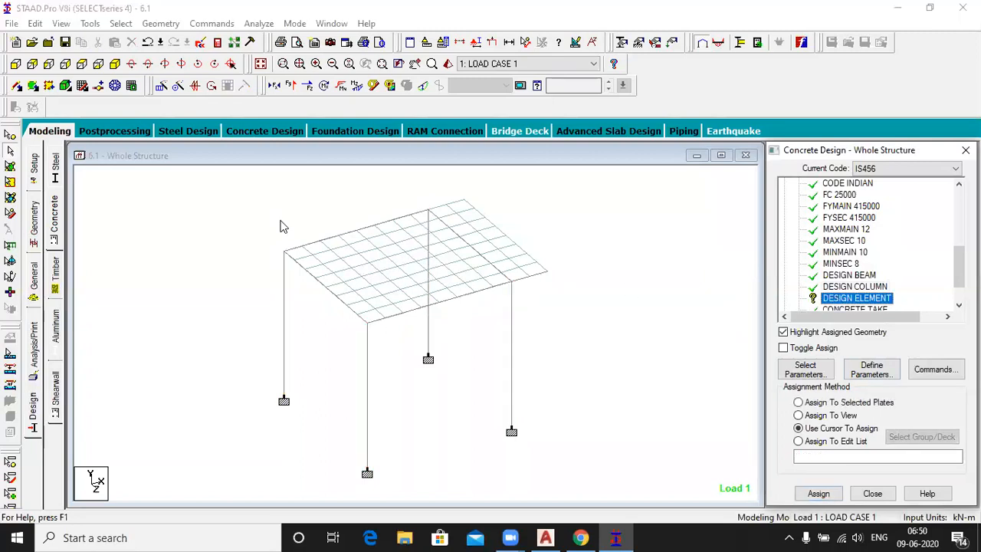
left_click_drag(204, 187, 506, 311)
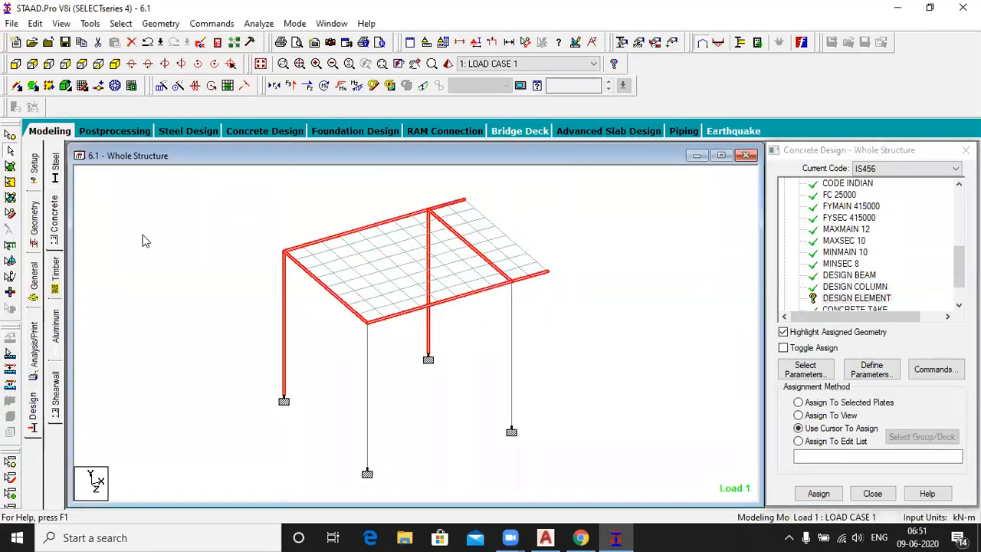
left_click(10, 166)
left_click_drag(231, 198, 560, 331)
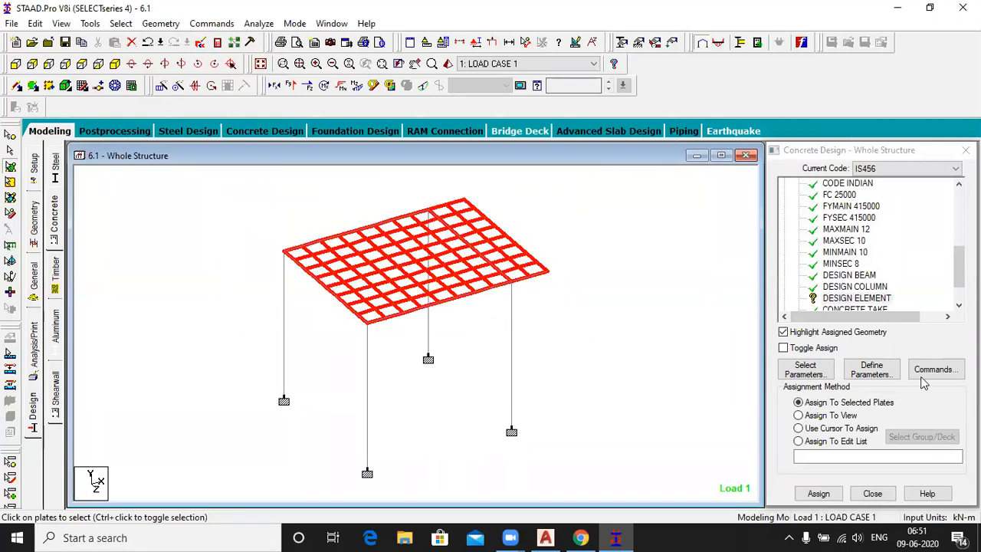
left_click(819, 494)
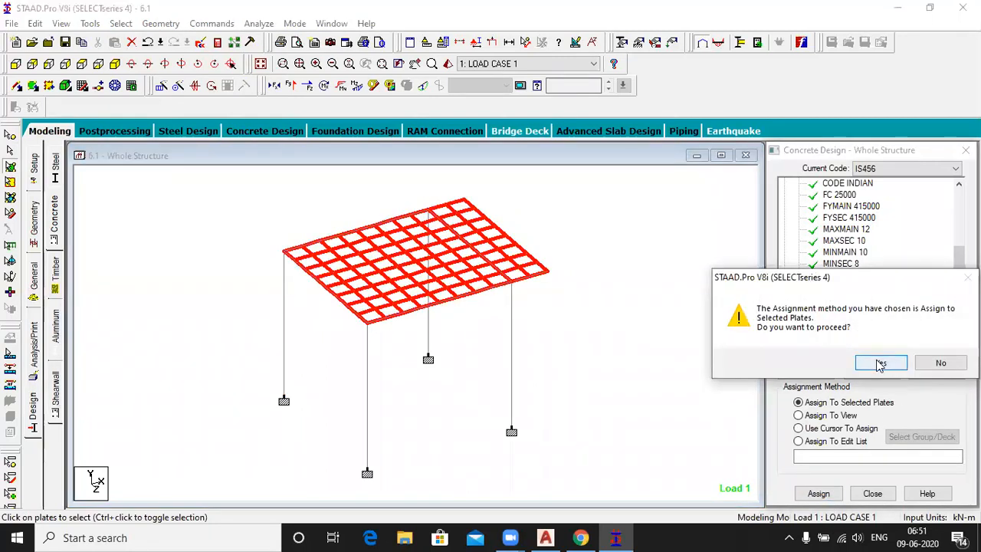
left_click(881, 362)
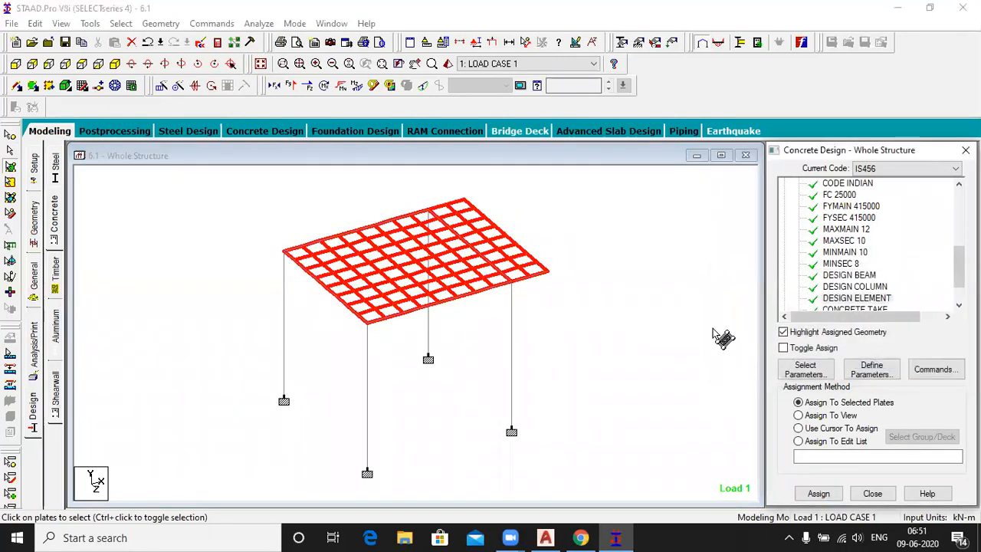
Run the analysis and design, saving the modified structure, and open the resulting output file.
left_click(258, 23)
left_click(264, 38)
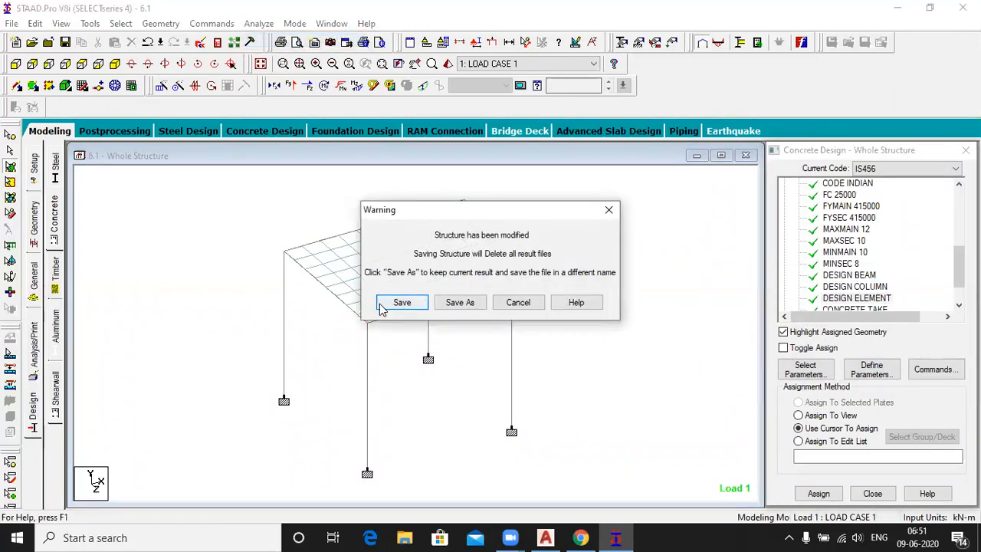
left_click(387, 302)
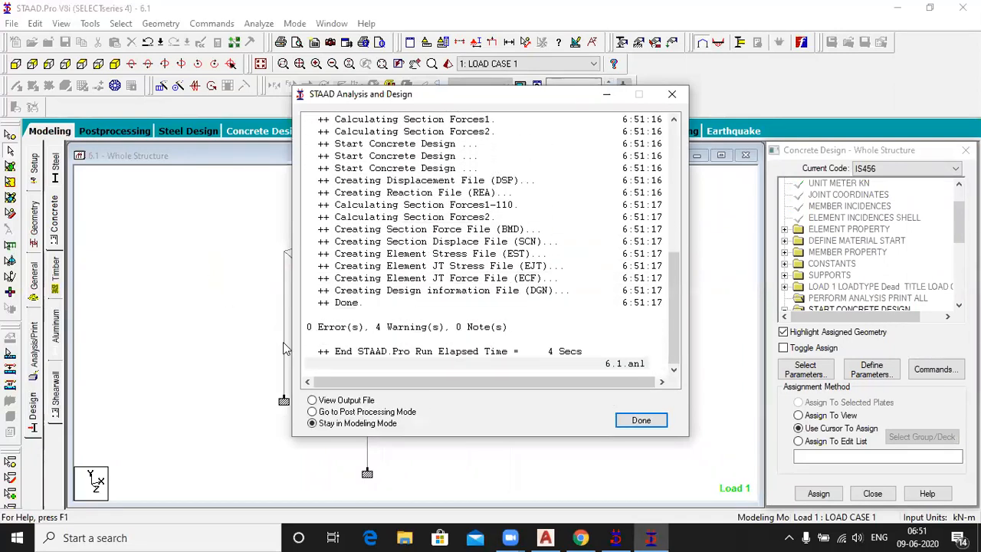
left_click(345, 400)
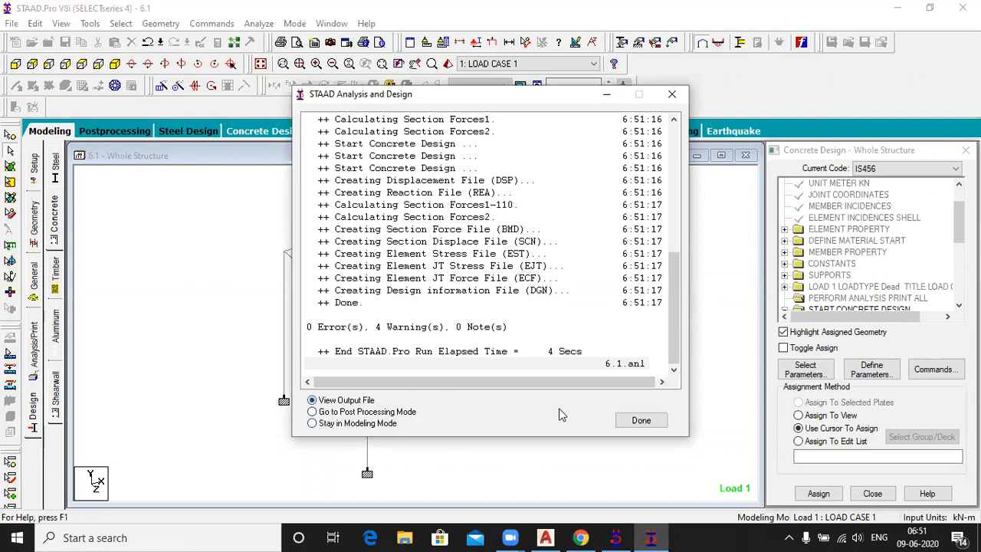
left_click(638, 419)
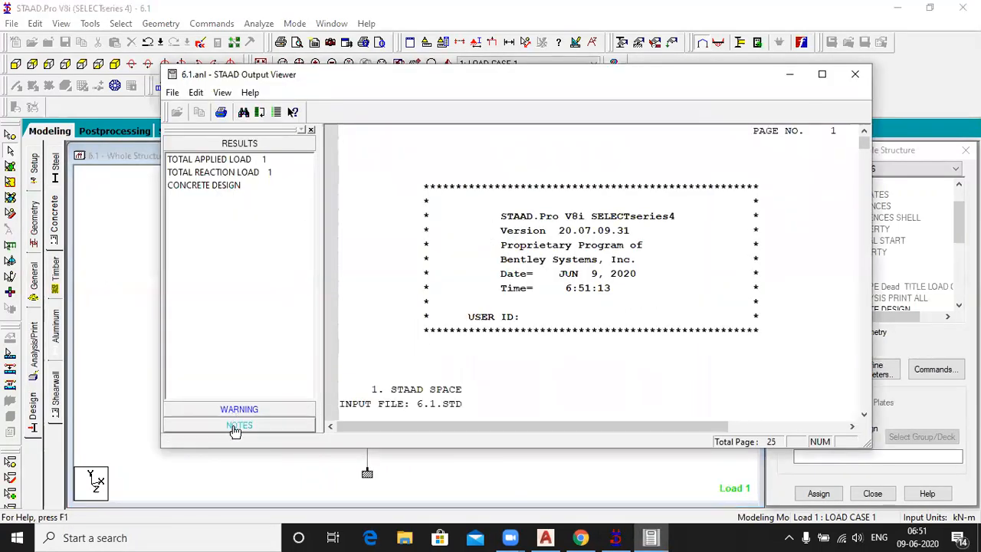
Examine the concrete design results for the beams in the output file, including required, provided and shear reinforcement.
left_click(236, 187)
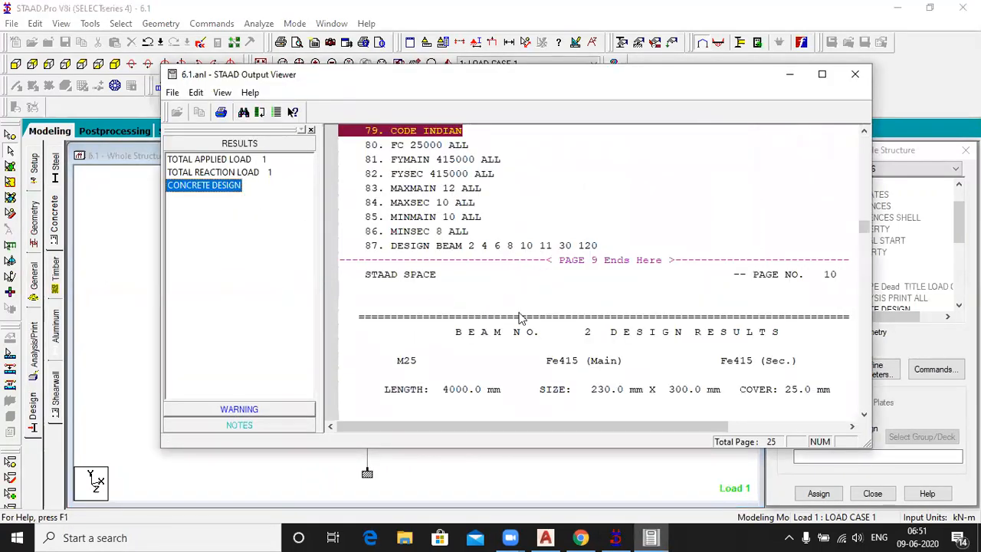
scroll(520, 316, "down", 3)
scroll(576, 217, "down", 2)
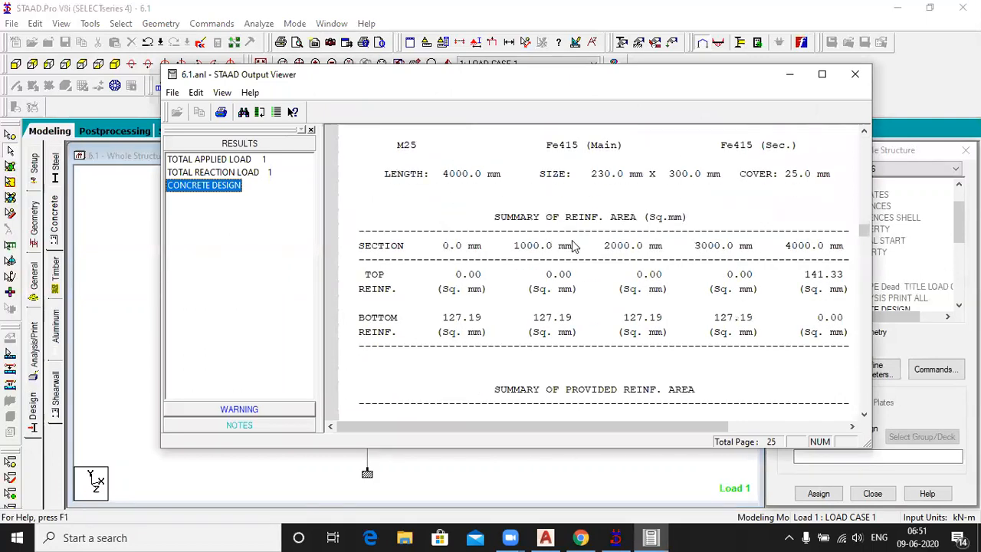
scroll(687, 340, "down", 7)
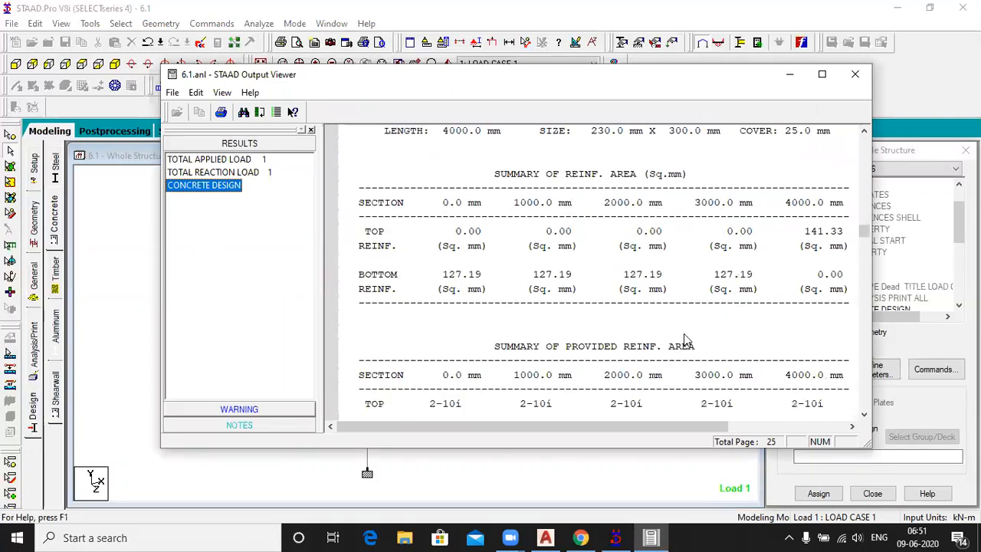
scroll(687, 339, "down", 9)
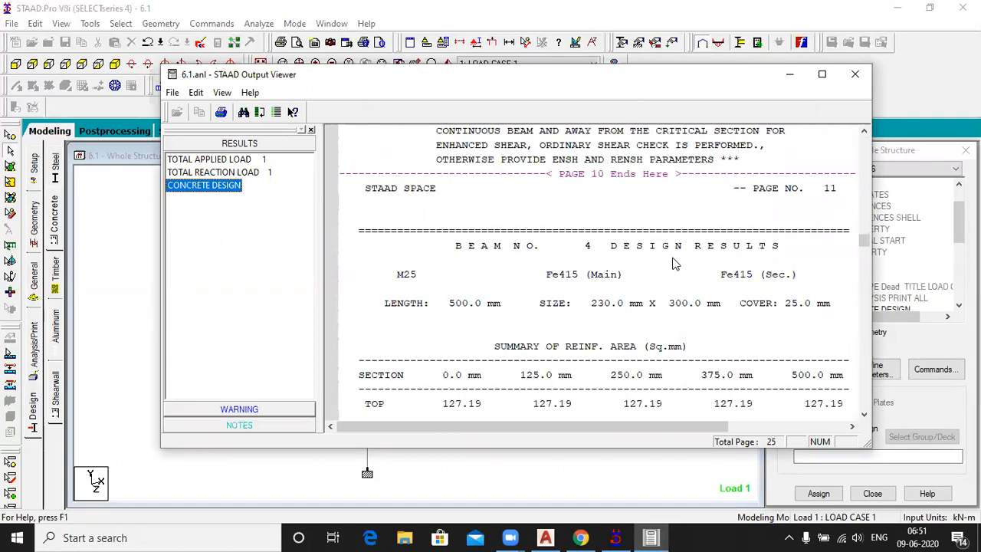
scroll(674, 262, "down", 15)
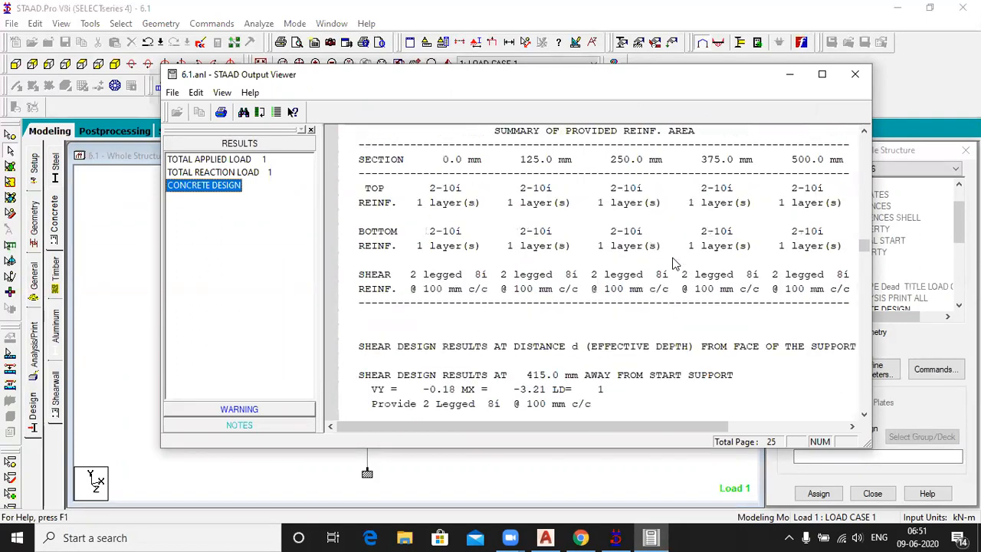
scroll(674, 263, "down", 15)
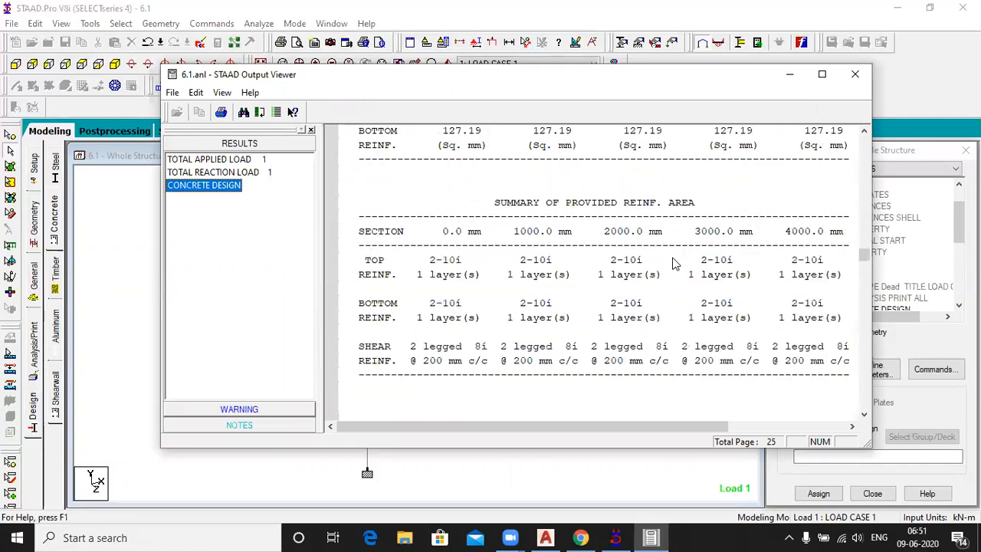
scroll(675, 263, "down", 6)
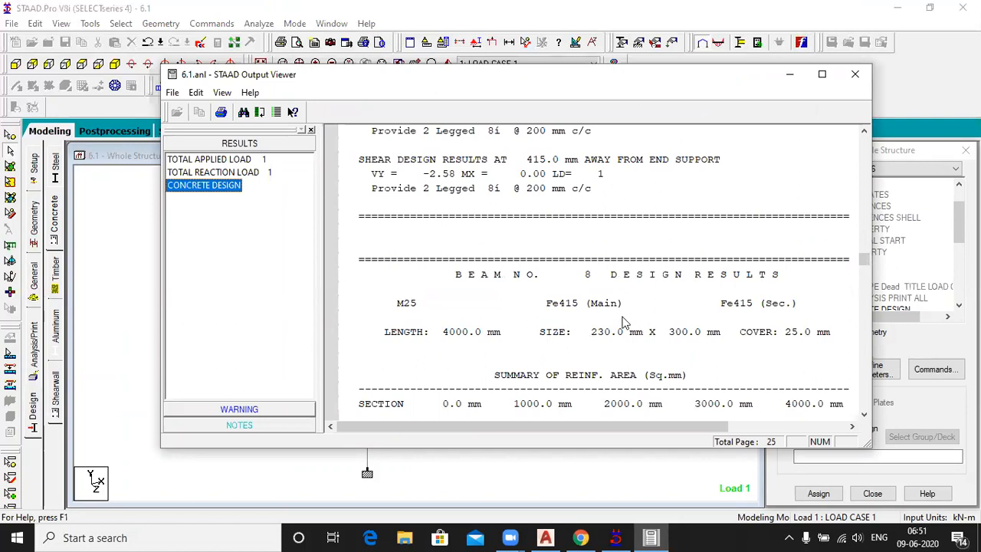
scroll(623, 322, "down", 7)
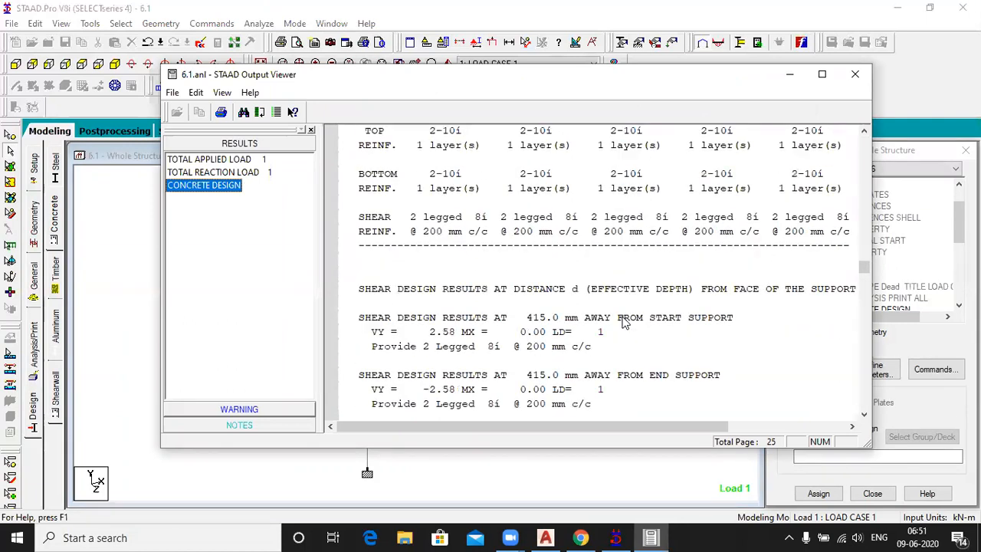
scroll(622, 322, "down", 8)
scroll(622, 322, "down", 14)
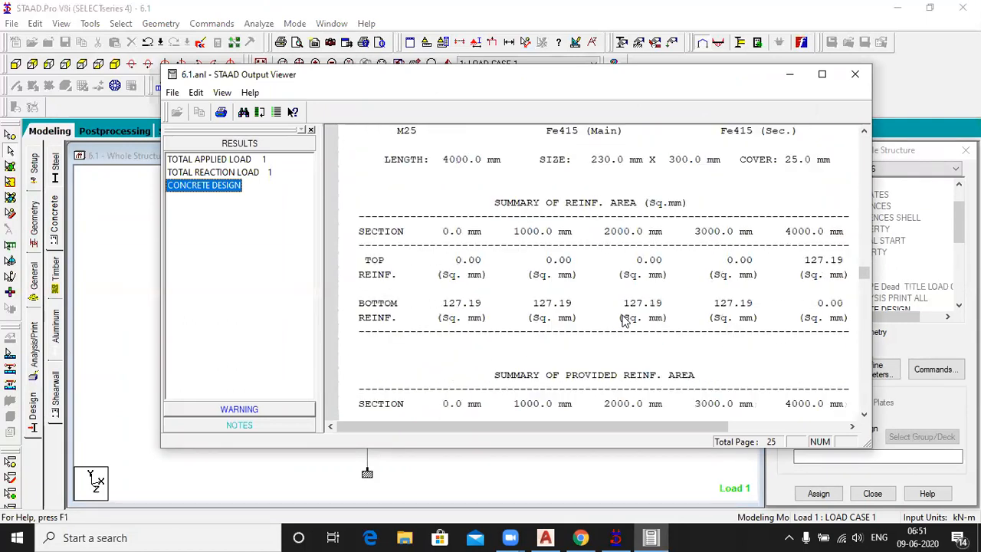
scroll(623, 322, "down", 4)
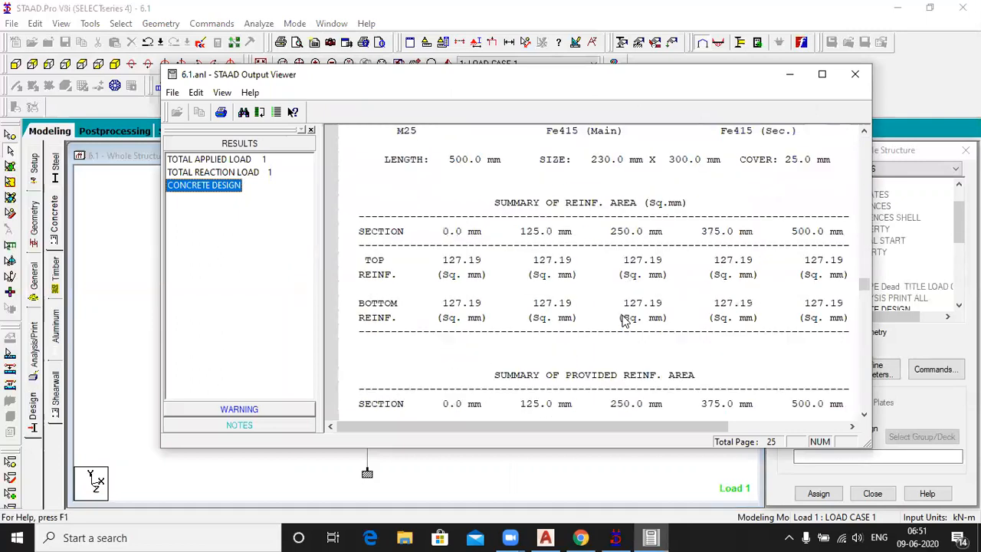
scroll(622, 322, "down", 13)
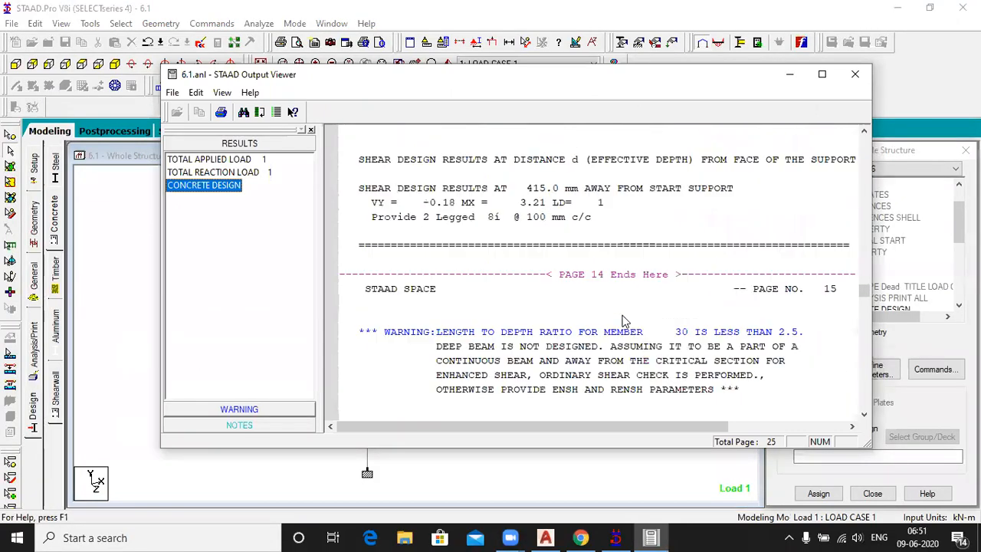
scroll(622, 322, "down", 5)
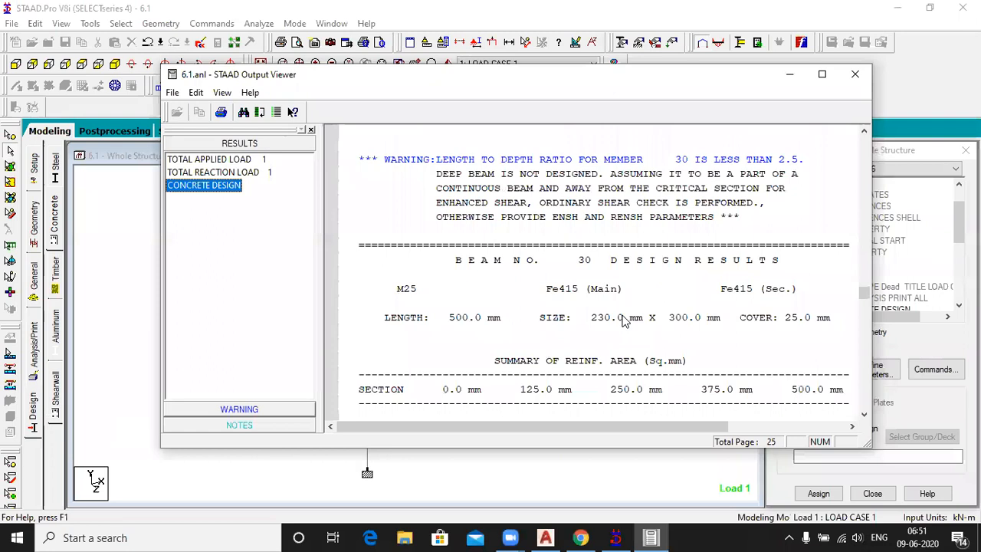
scroll(623, 322, "down", 13)
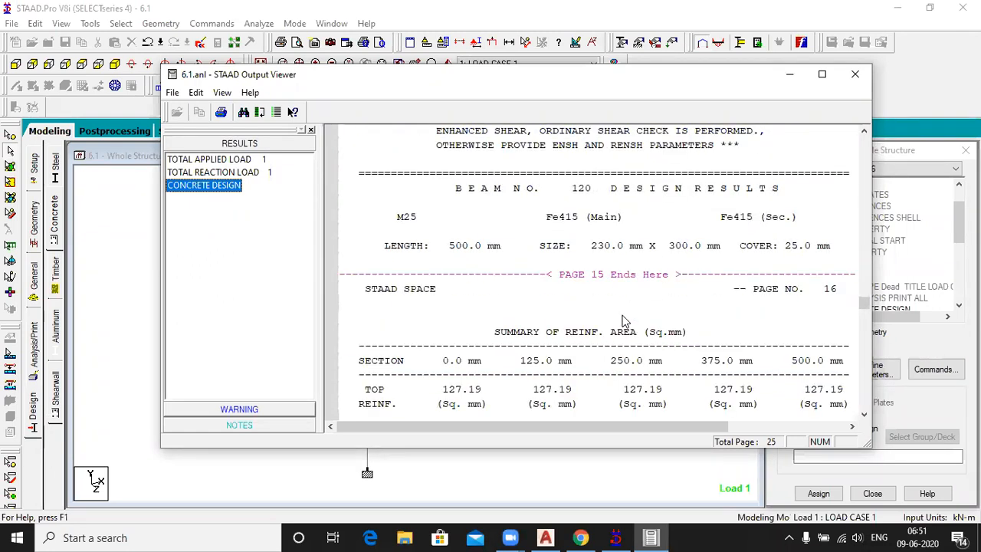
scroll(622, 322, "down", 2)
scroll(622, 322, "down", 20)
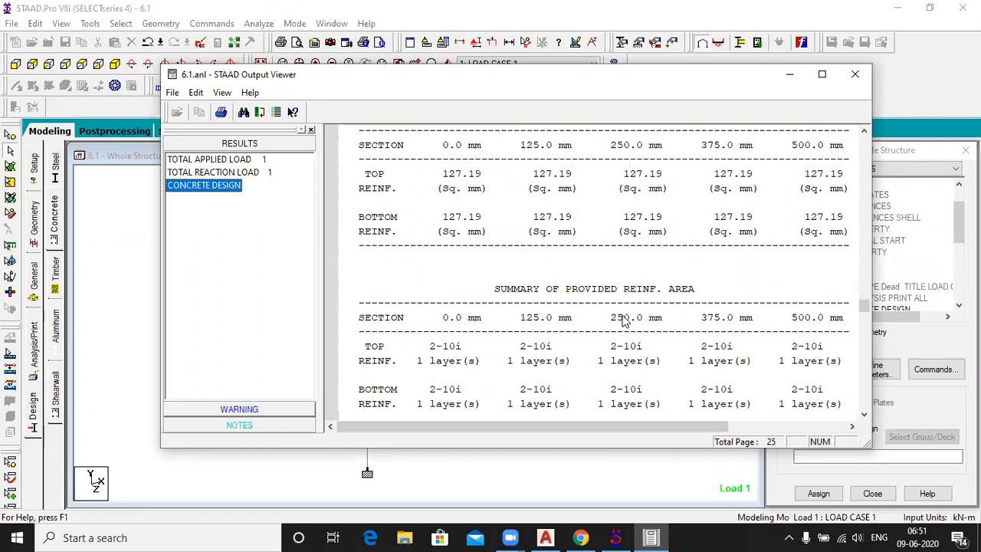
Review the column design results and continue to the element design summary.
scroll(622, 322, "down", 3)
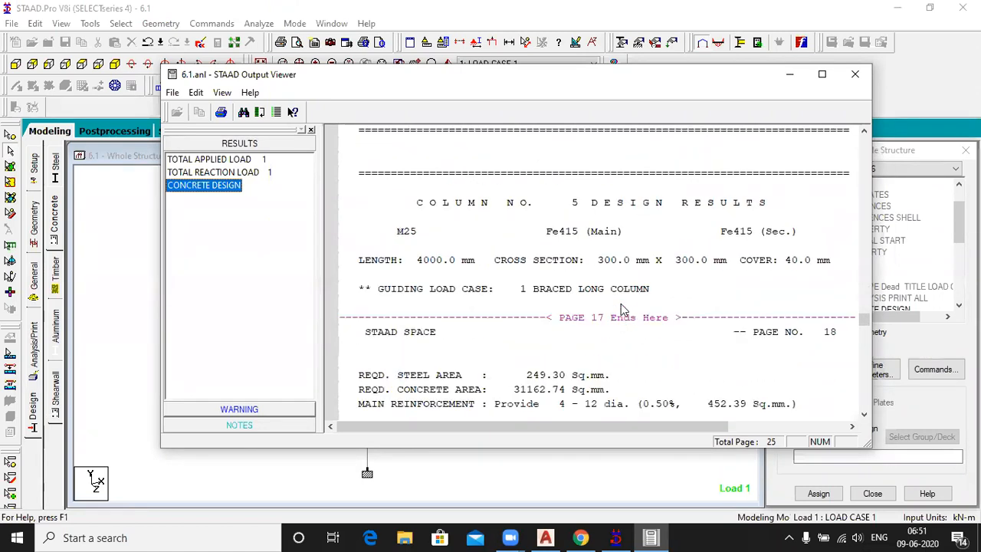
scroll(622, 306, "down", 15)
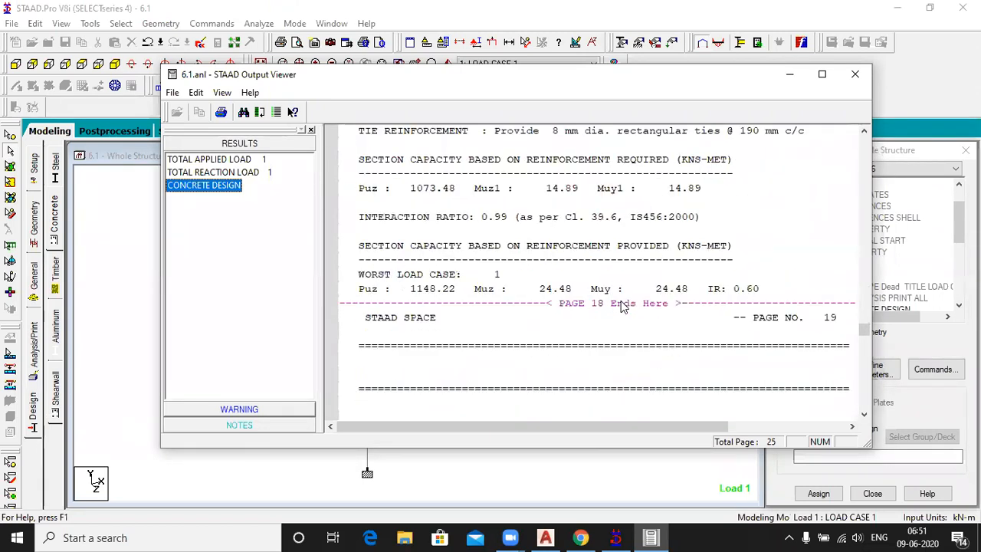
scroll(491, 274, "down", 15)
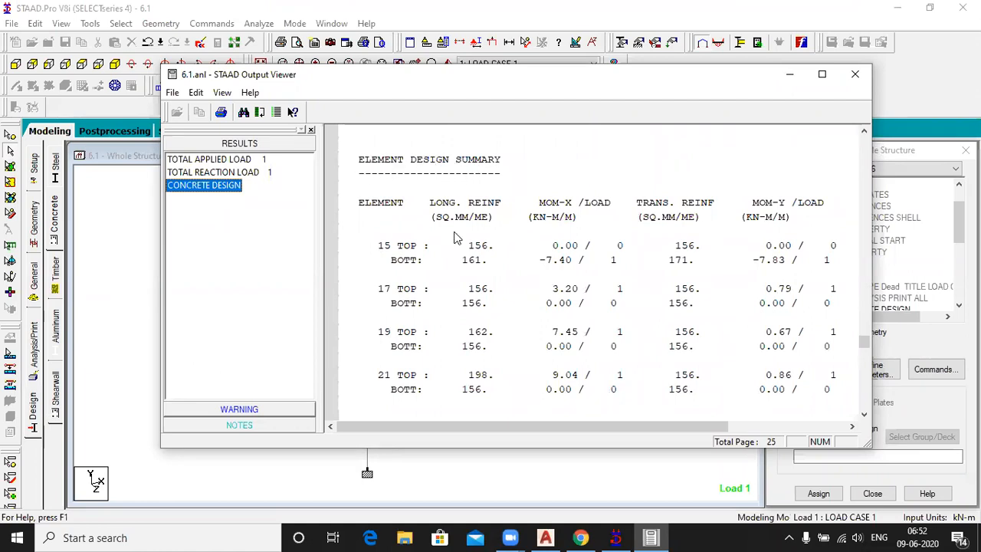
Examine the top and bottom longitudinal and transverse reinforcement of element 15 in the element design summary.
left_click(420, 249)
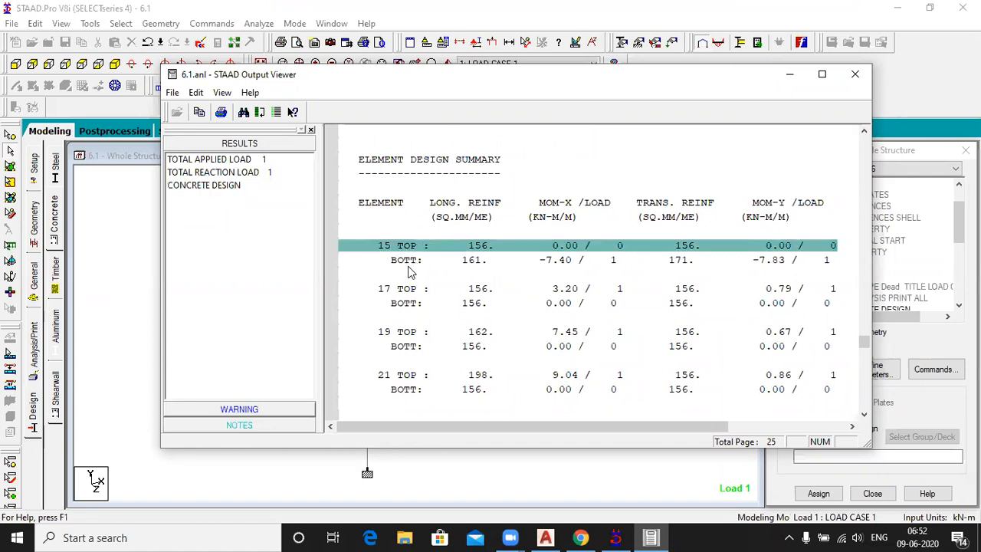
left_click(411, 264)
left_click(403, 249)
left_click(412, 264)
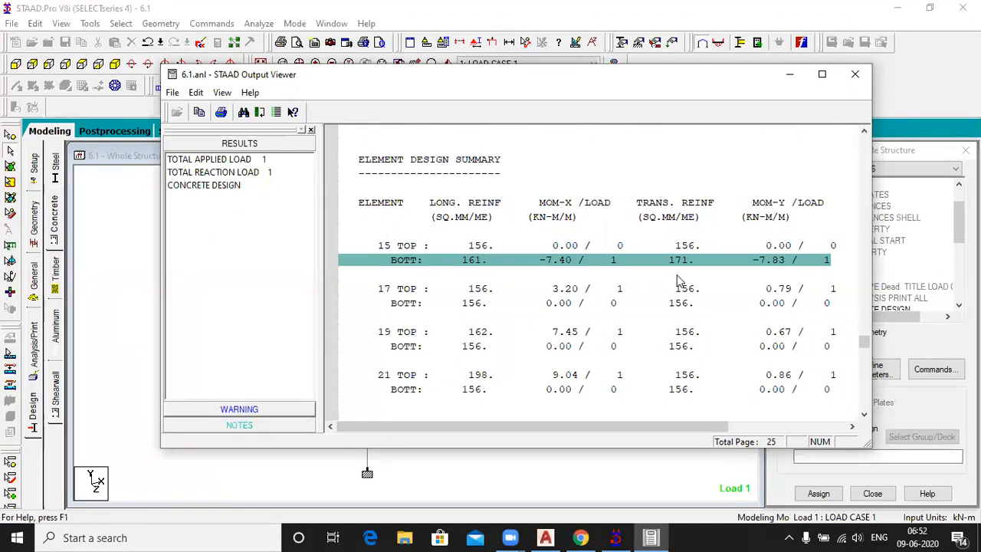
left_click(479, 249)
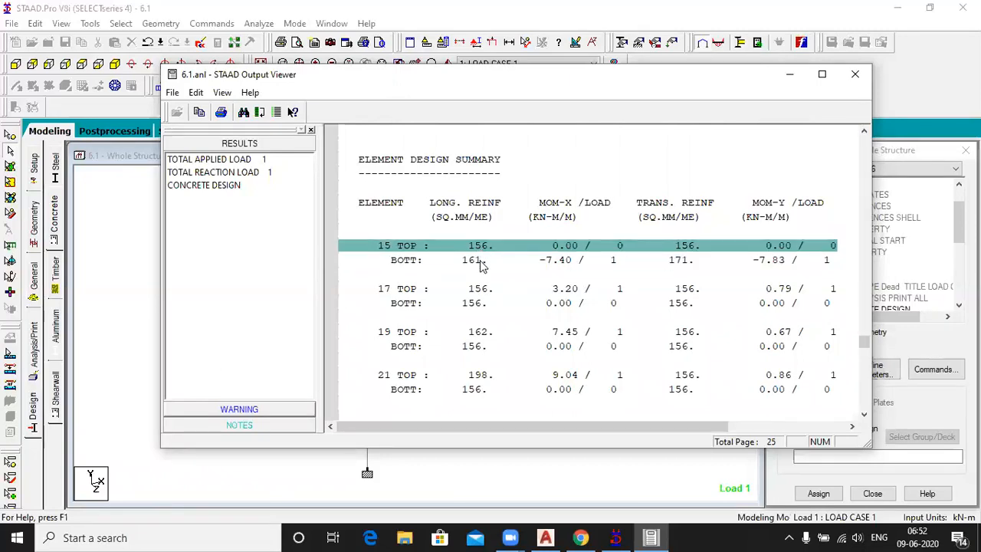
left_click(483, 263)
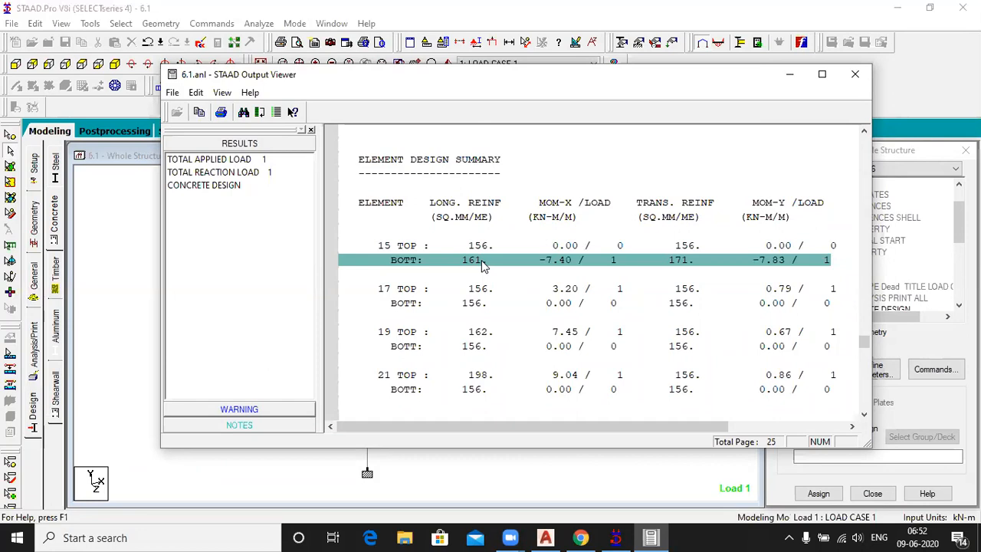
left_click(693, 246)
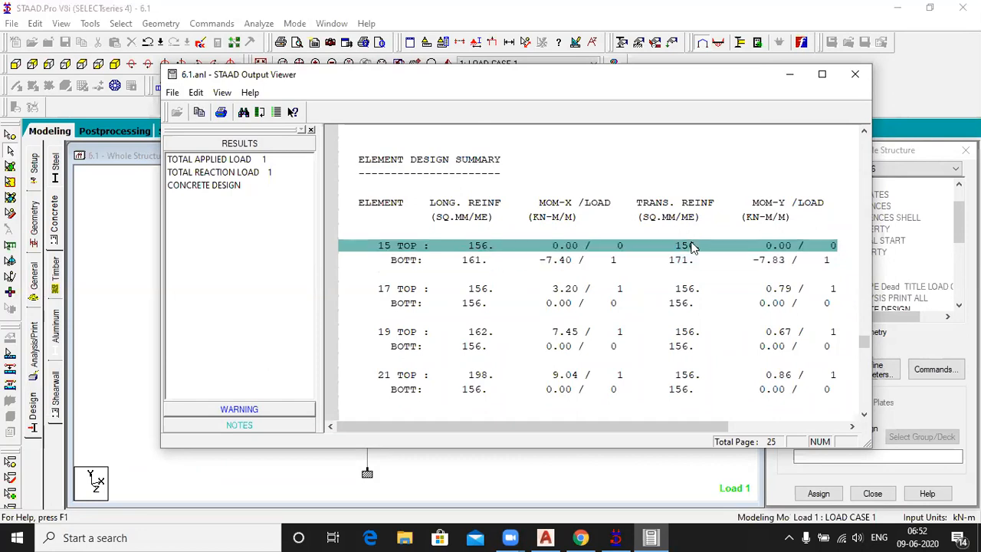
left_click(692, 262)
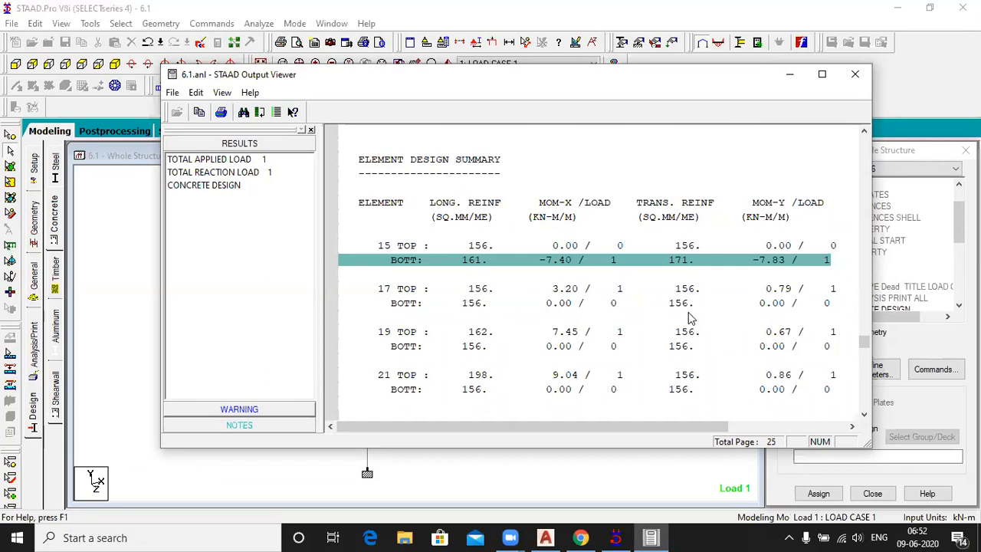
Minimize the output file and view the concrete design details of beam 30 at the overhang's rear edge.
left_click(790, 76)
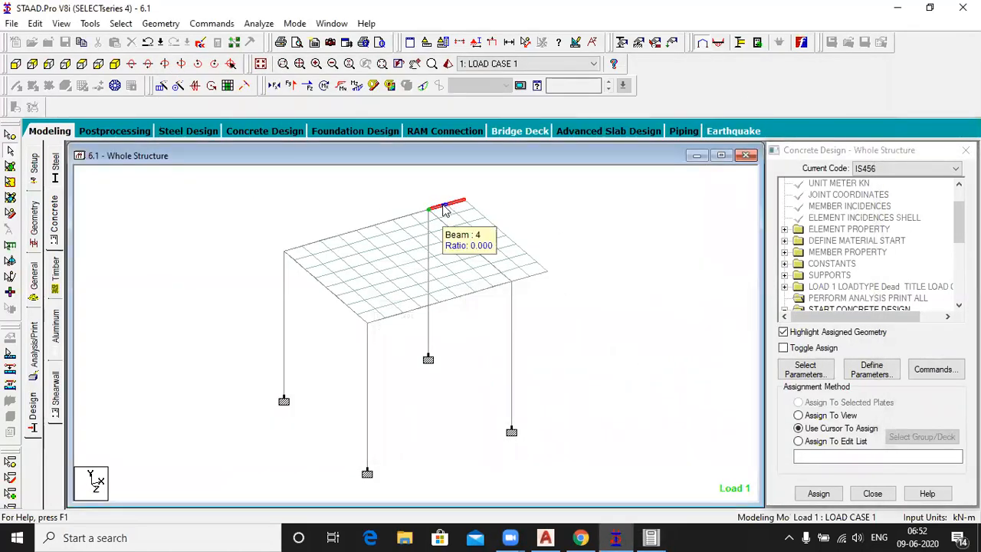
double_click(453, 208)
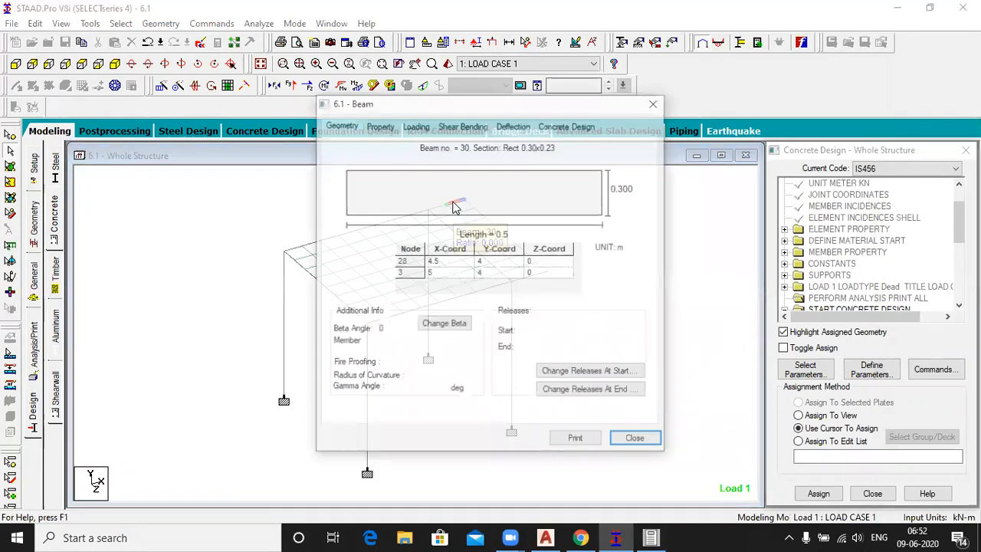
left_click(580, 126)
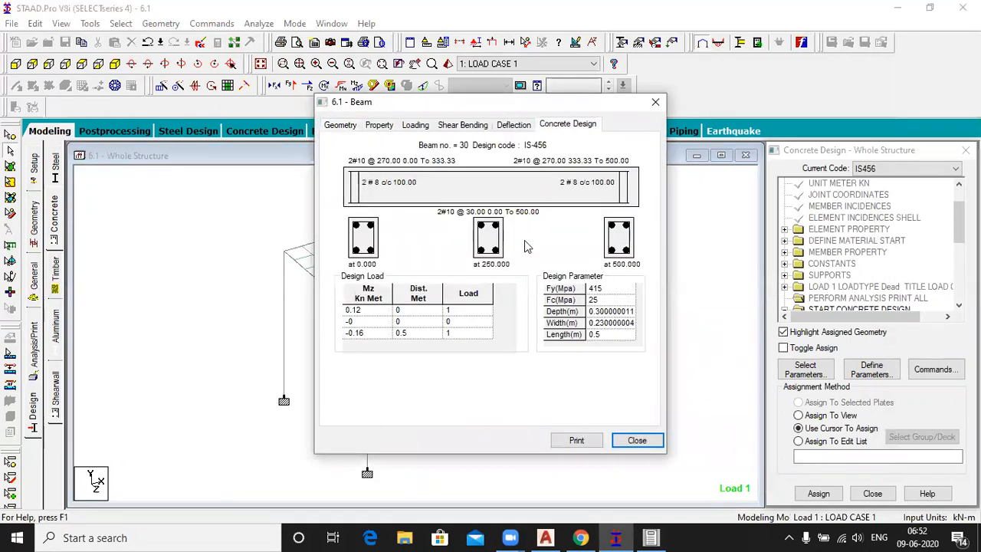
Close the concrete design details and show the Bending-Z diagram of beam 30 from the postprocessing beam results.
left_click(655, 103)
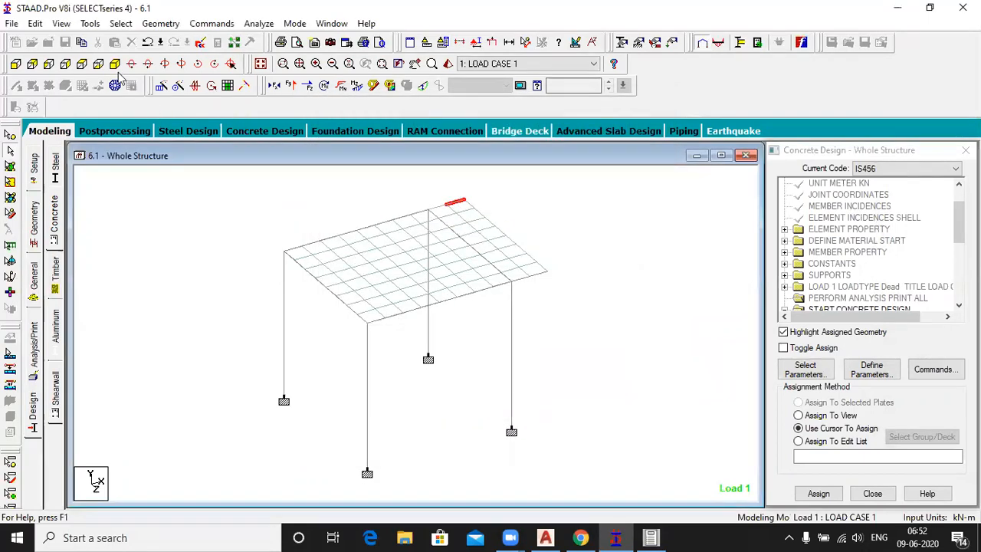
left_click(112, 133)
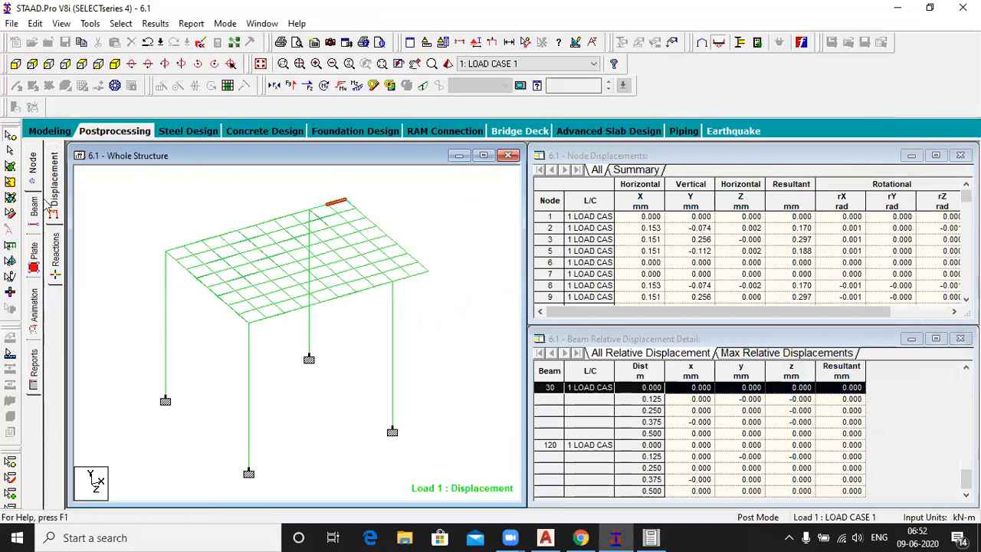
left_click(32, 210)
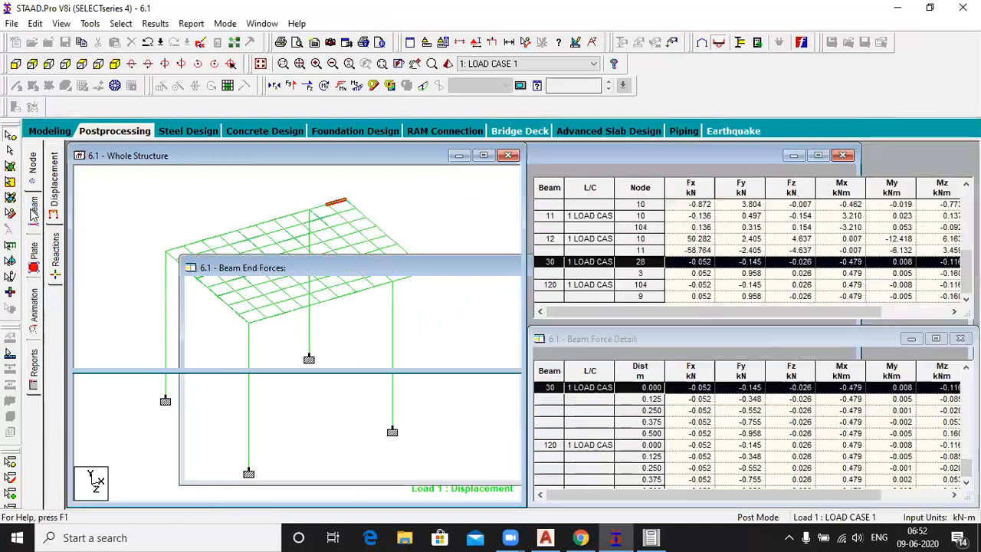
double_click(336, 206)
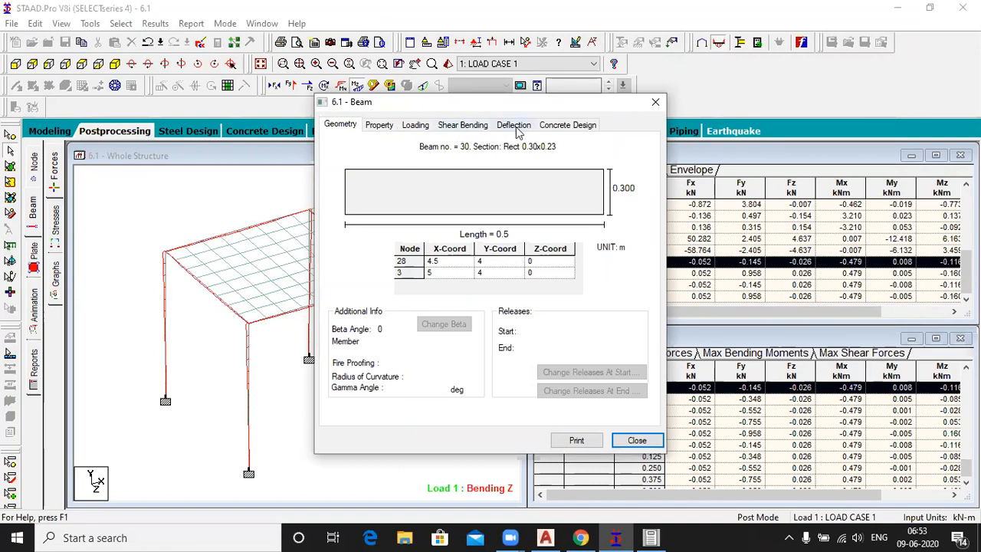
left_click(472, 129)
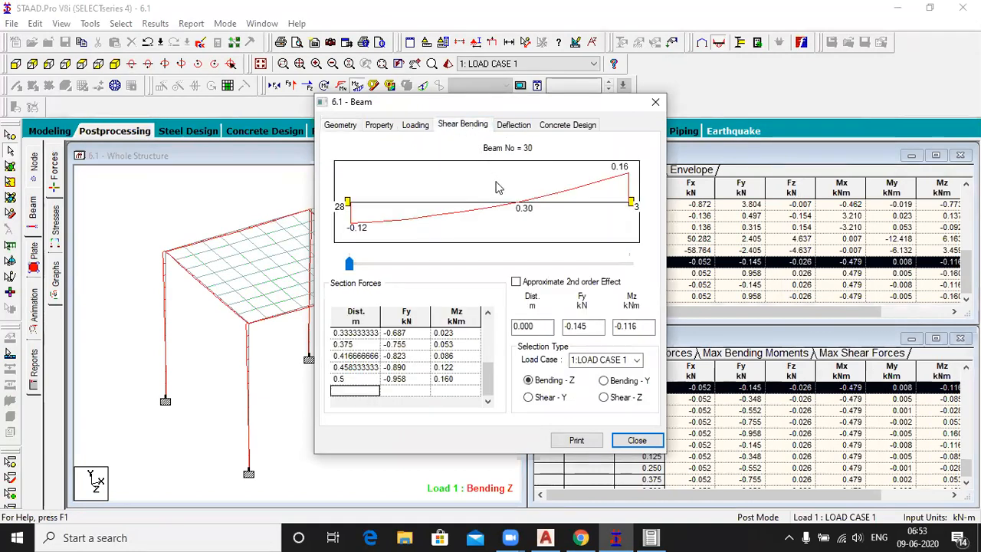
left_click_drag(506, 102, 641, 97)
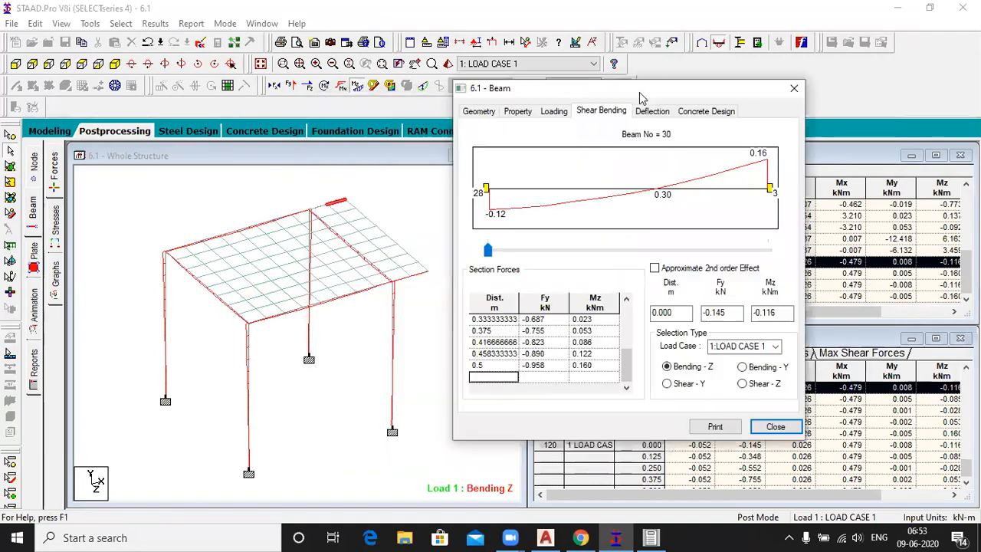
View the Shear-Y diagram of beam 30 and close its details.
left_click(351, 207)
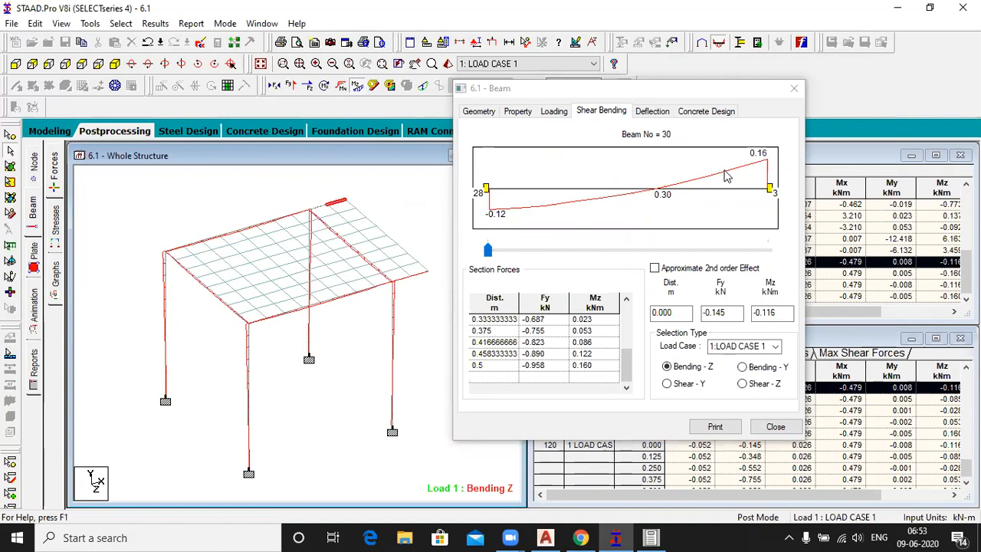
left_click(667, 383)
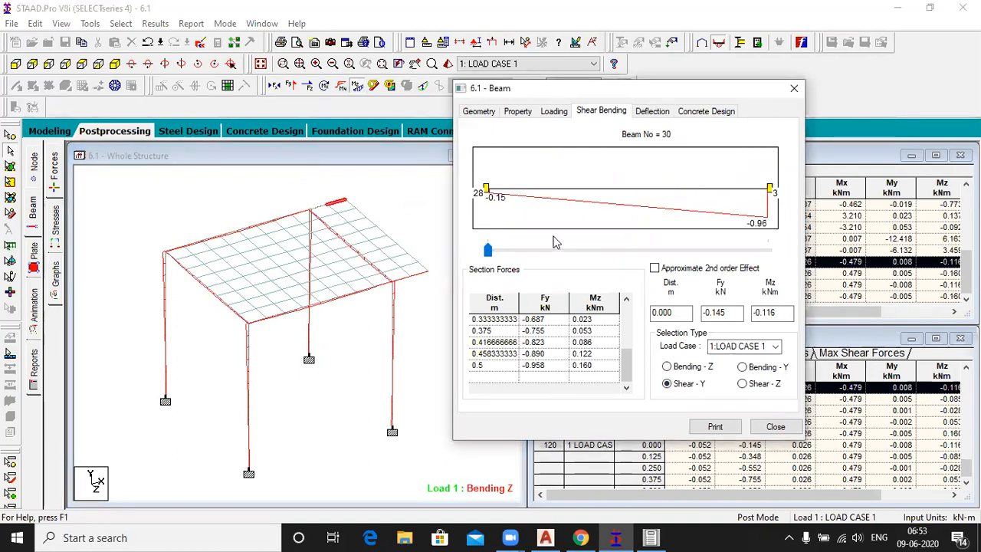
left_click(794, 88)
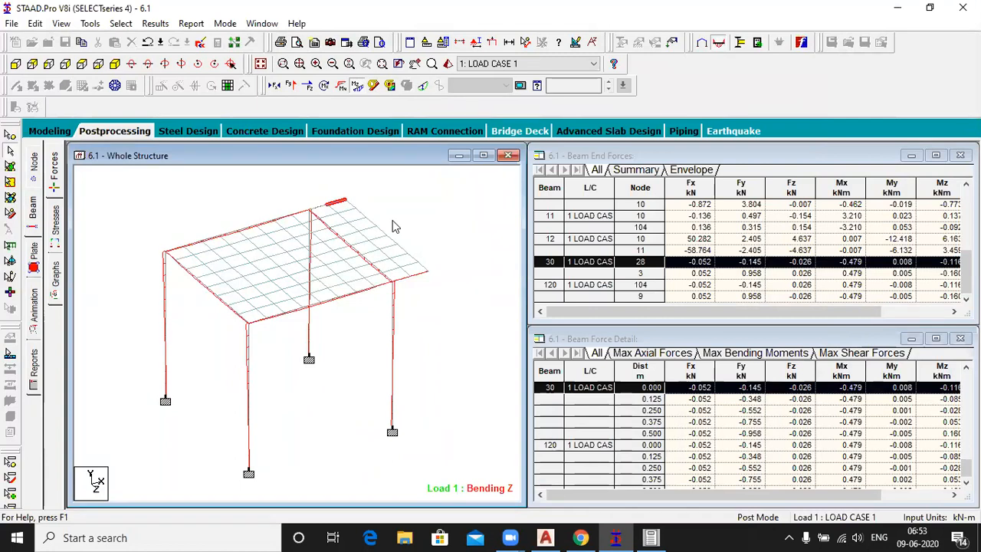
Inspect the overhanging slab and its supporting beams from several angles in a 3D rendered view, and close it.
left_click(449, 65)
left_click_drag(580, 324, 628, 289)
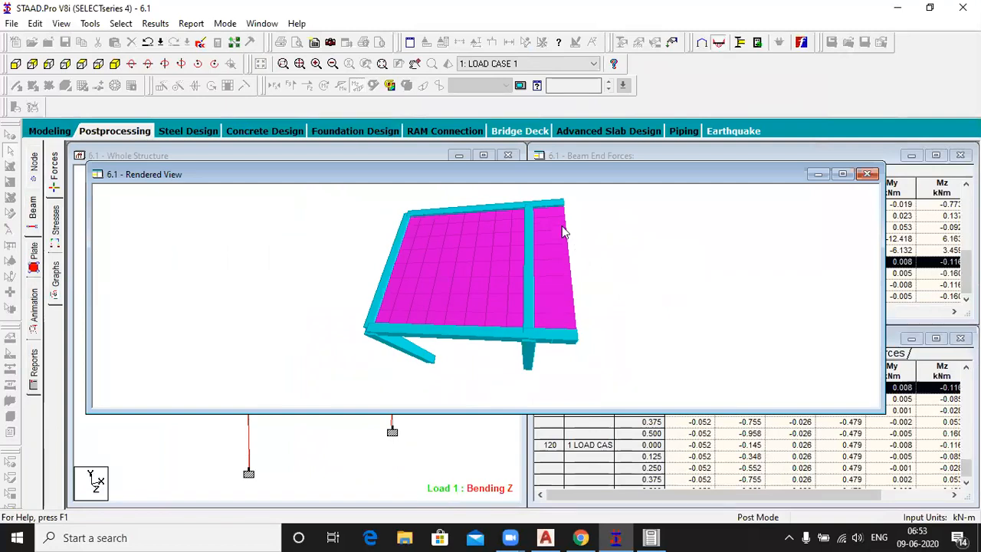
scroll(563, 231, "up", 2)
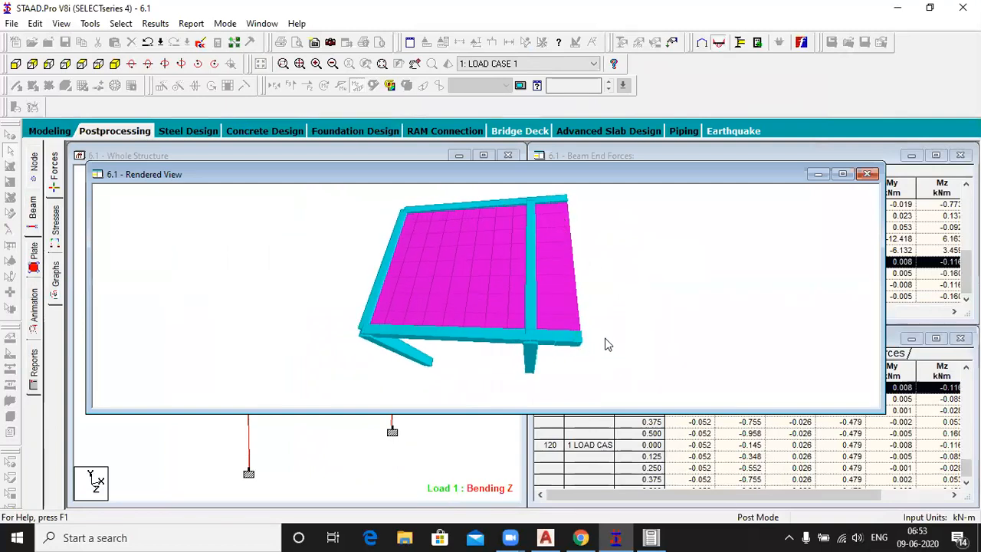
scroll(605, 338, "down", 5)
left_click_drag(614, 367, 633, 333)
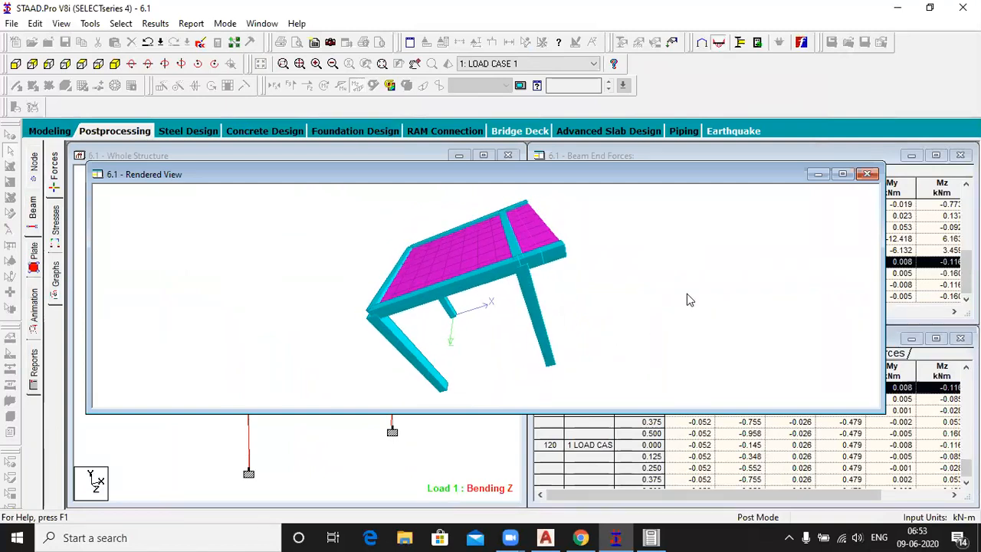
left_click(867, 174)
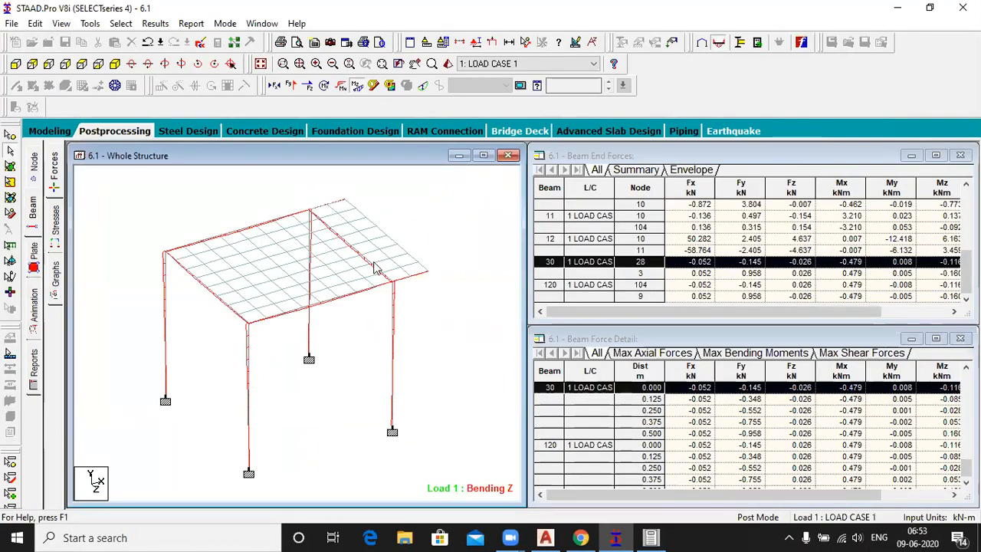
Return to modeling, highlight the front and rear overhang beams, and bring up the beam geometry tables with the selection cleared.
left_click(42, 135)
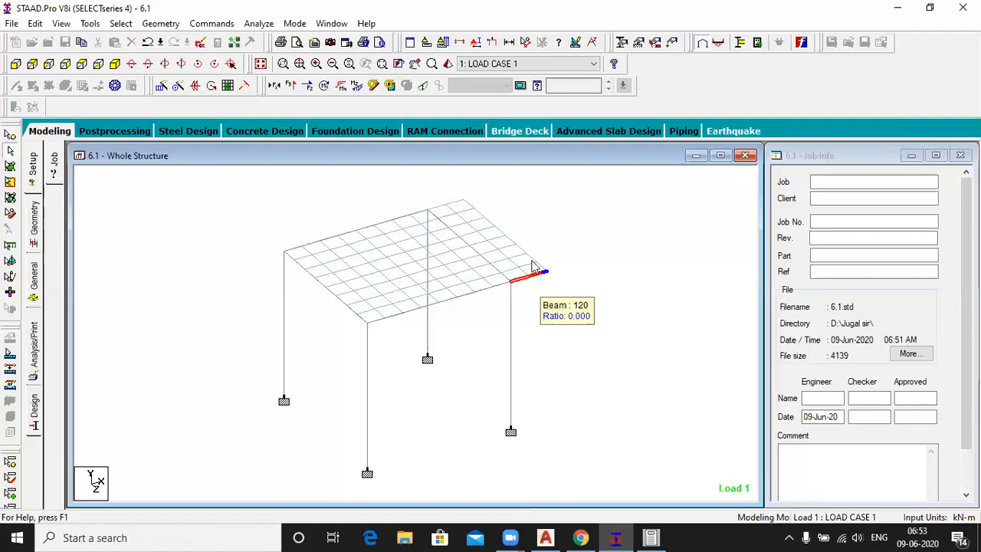
left_click(535, 268)
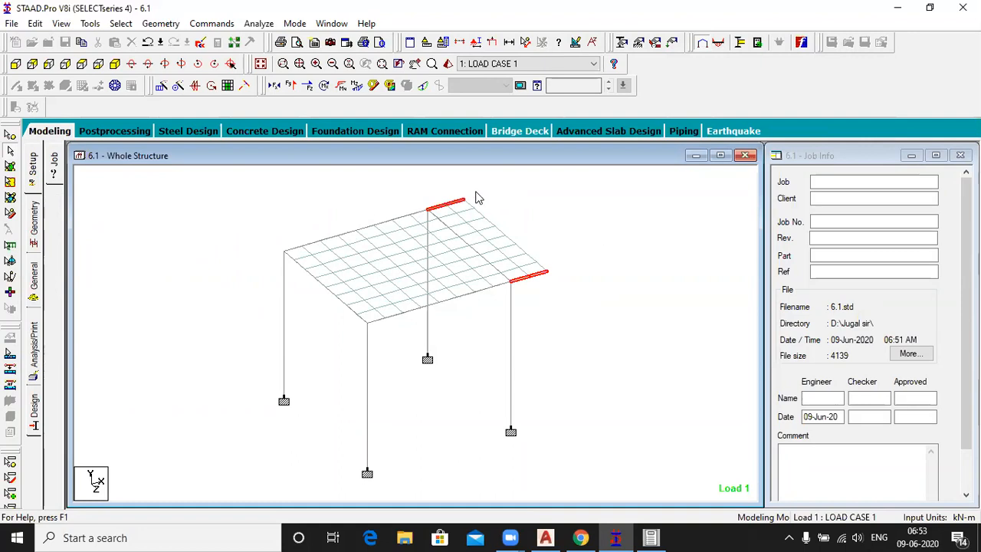
left_click(36, 221)
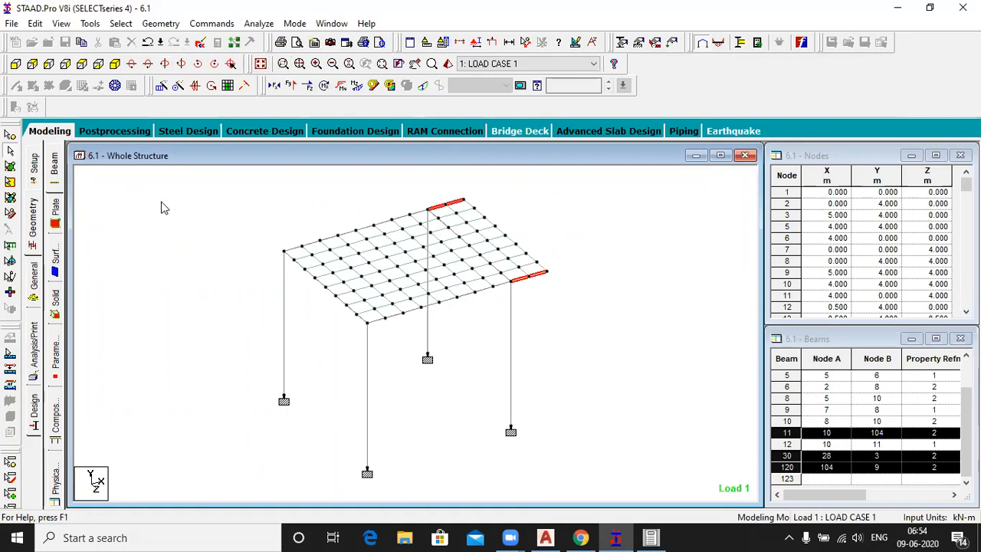
left_click(181, 253)
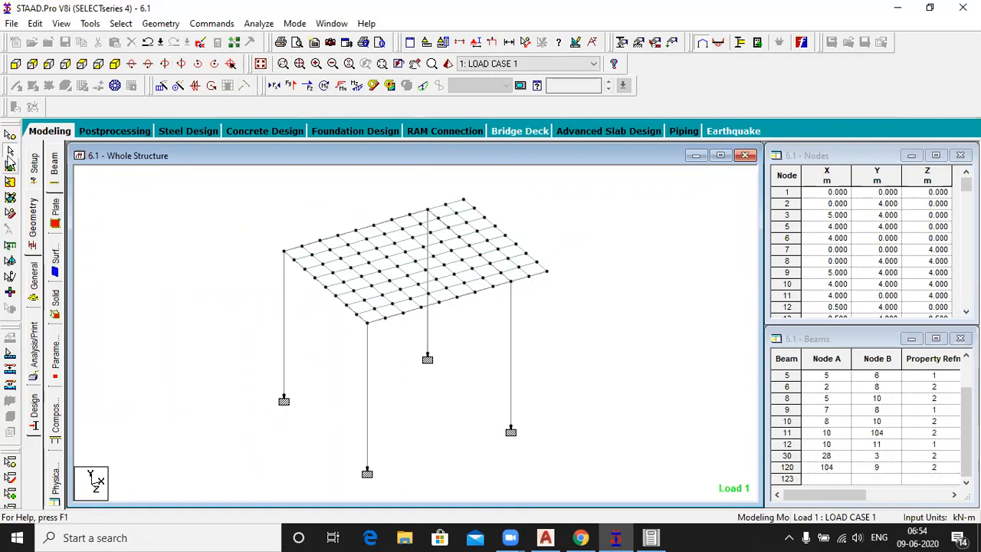
Check the two rear overhang beams and close the analysis output viewer so the model geometry can be edited.
left_click(441, 209)
left_click(40, 216)
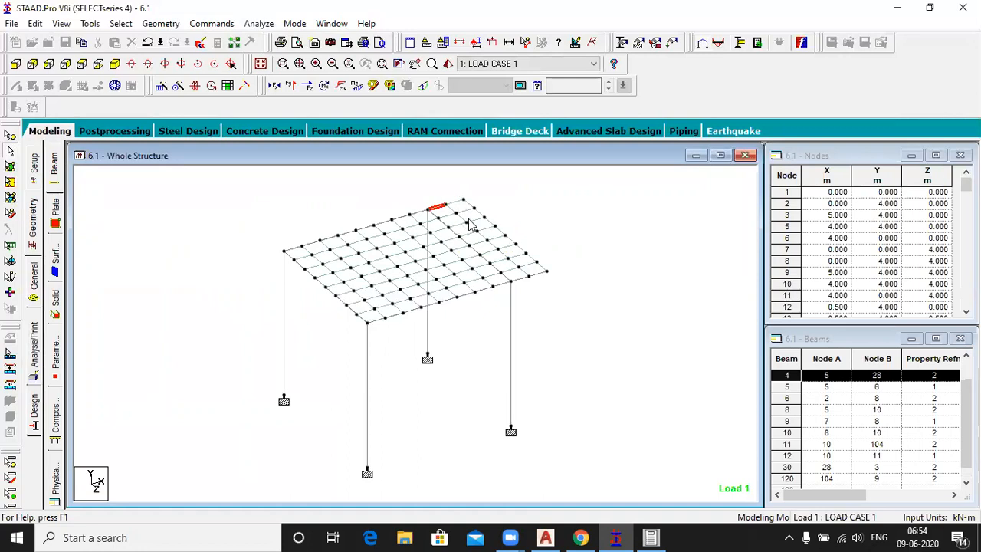
left_click(454, 204)
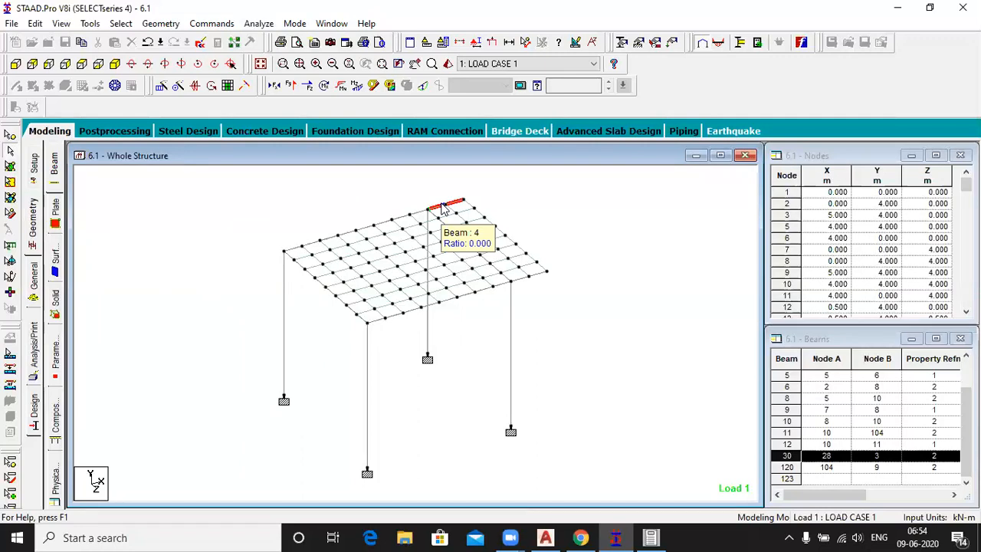
left_click(149, 288)
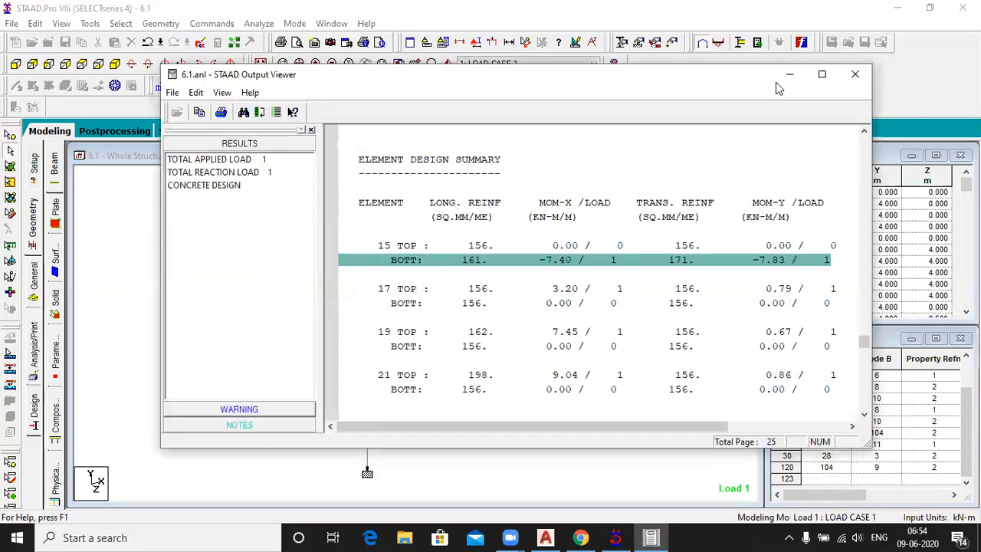
key("alt+F4")
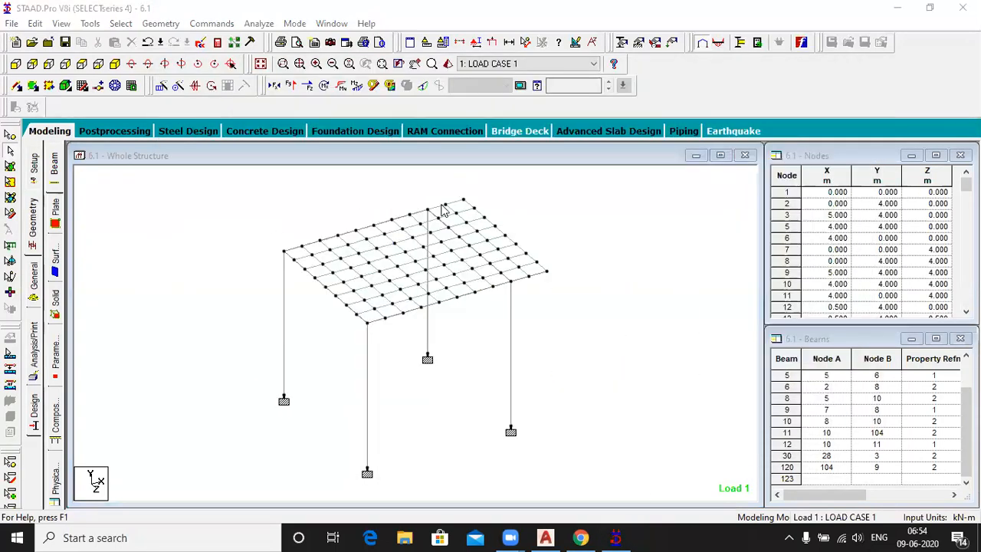
Delete beams 4 and 30 along the overhang's rear edge and agree to remove all result files.
left_click(451, 204)
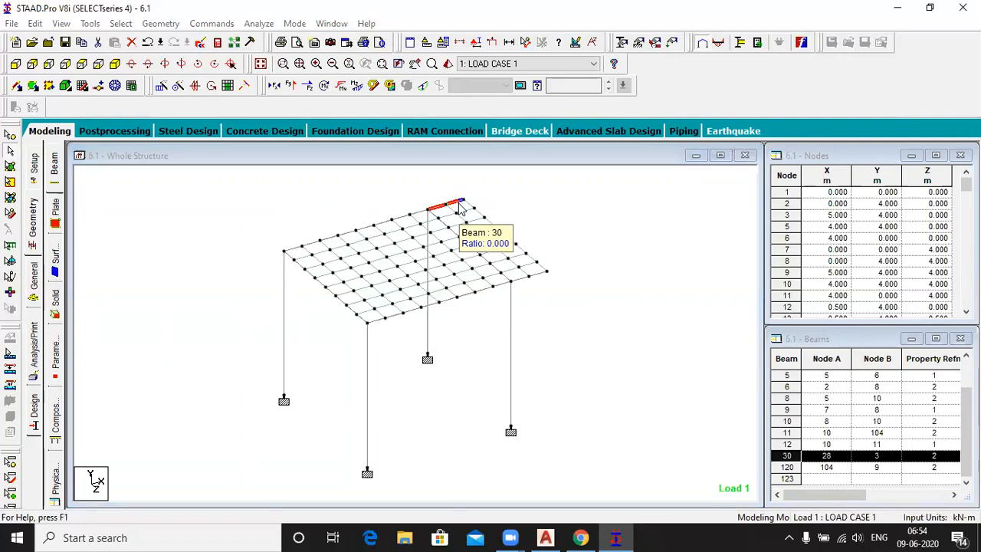
key("Delete")
left_click(530, 299)
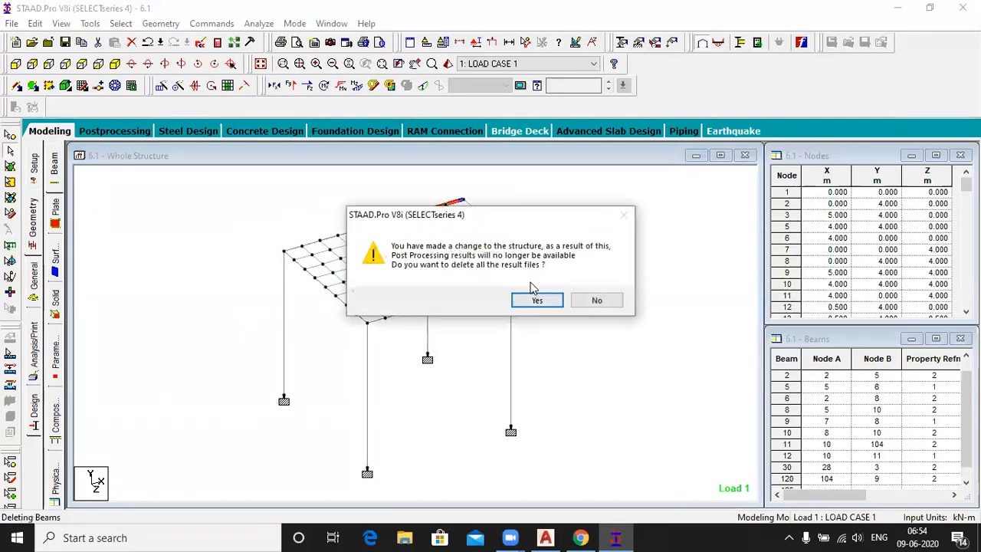
left_click(533, 299)
Delete beams 11 and 120 along the overhang's front edge.
left_click(521, 279)
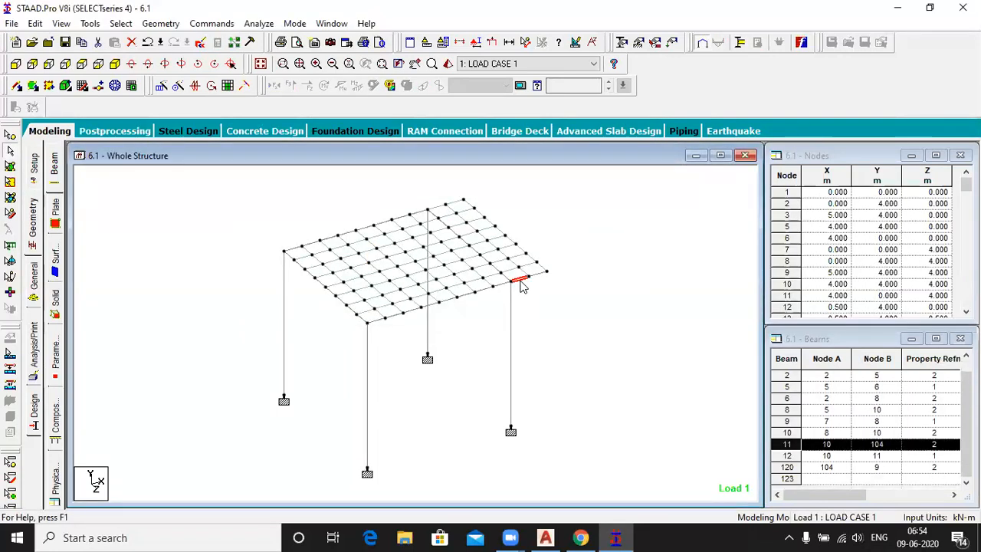
left_click(537, 278, "ctrl")
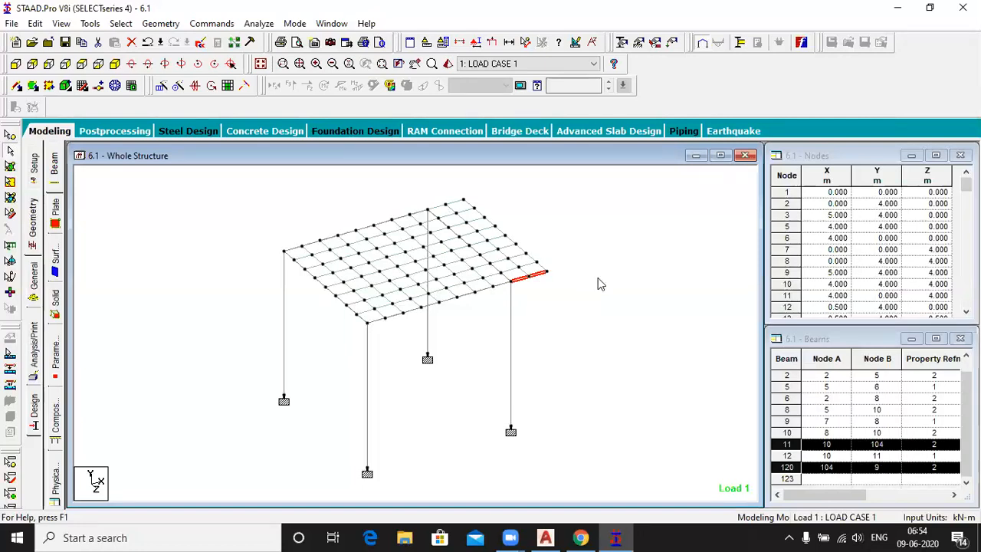
key("Delete")
key("Return")
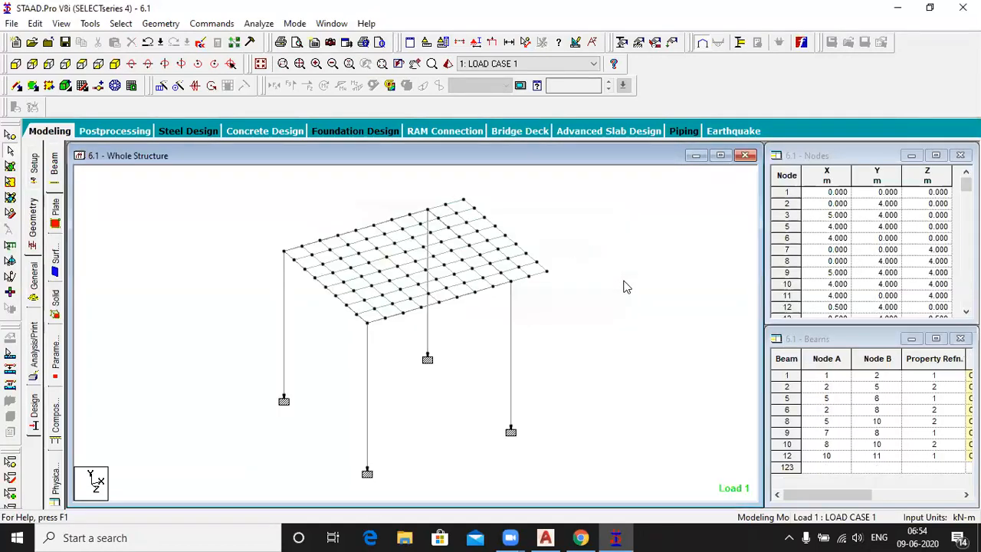
Inspect the slab overhang without its edge beams in a 3D rendered view, close it and decline the automatic save.
left_click(449, 64)
left_click_drag(529, 305, 414, 281)
left_click_drag(343, 258, 618, 235)
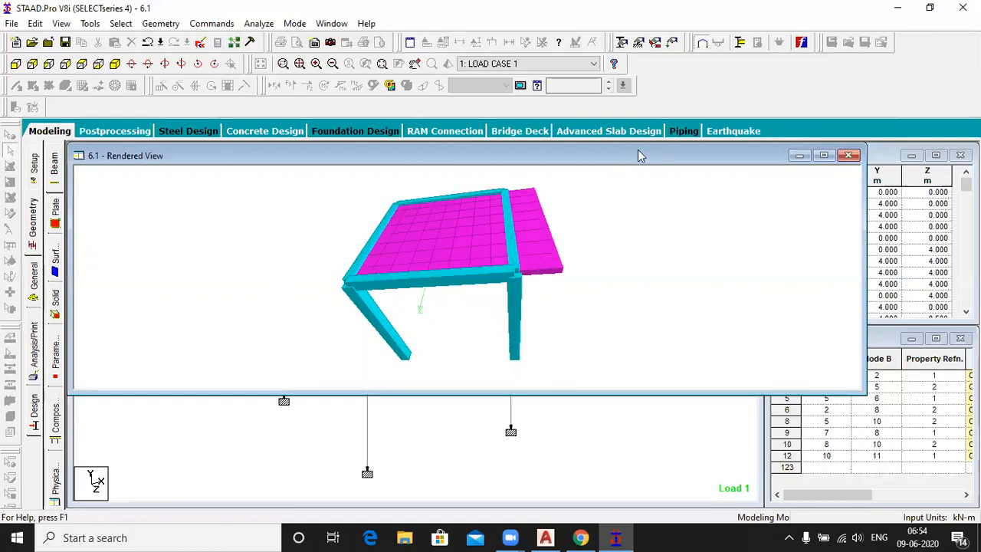
left_click_drag(638, 155, 573, 177)
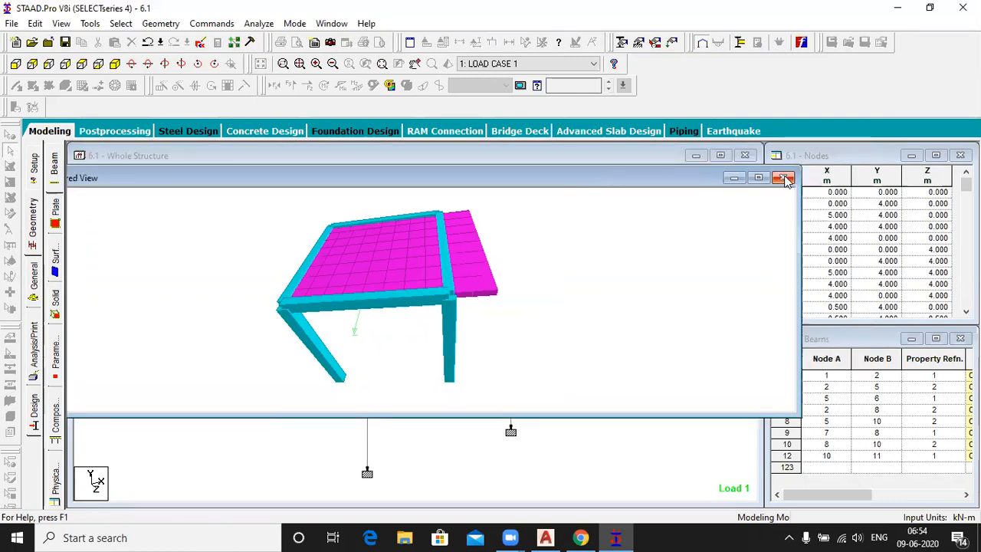
left_click(783, 178)
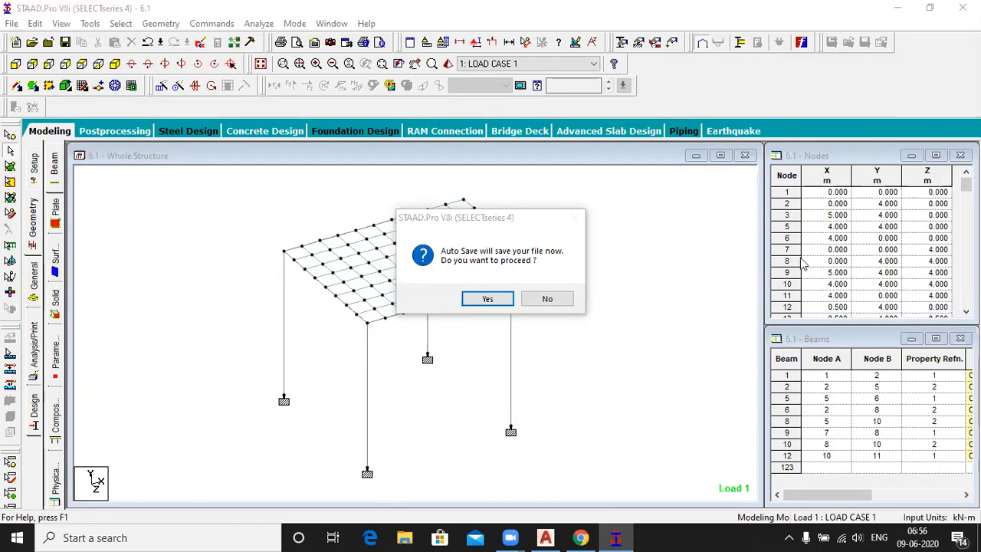
left_click(548, 299)
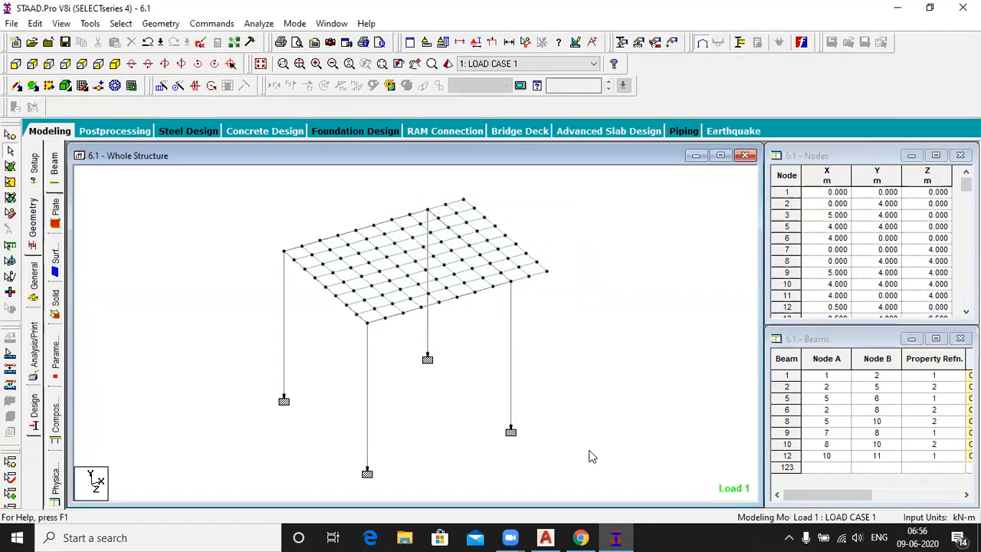